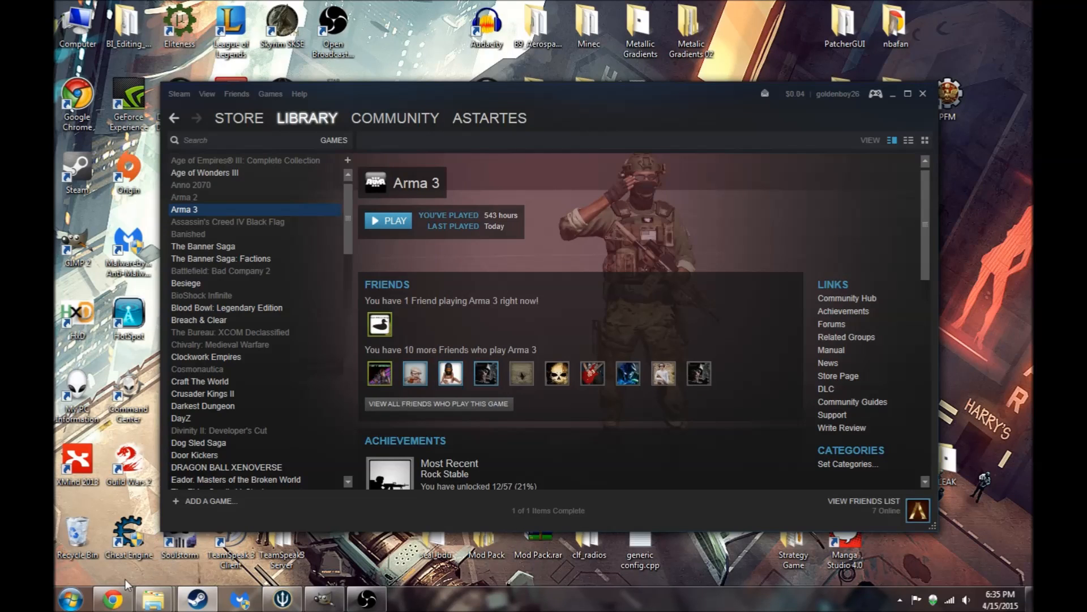
Review the PboDll files download page and the BI Tools 2.5 wiki page in Chrome, and minimize the browser.
{"action": "left_click", "coordinate": [113, 599]}
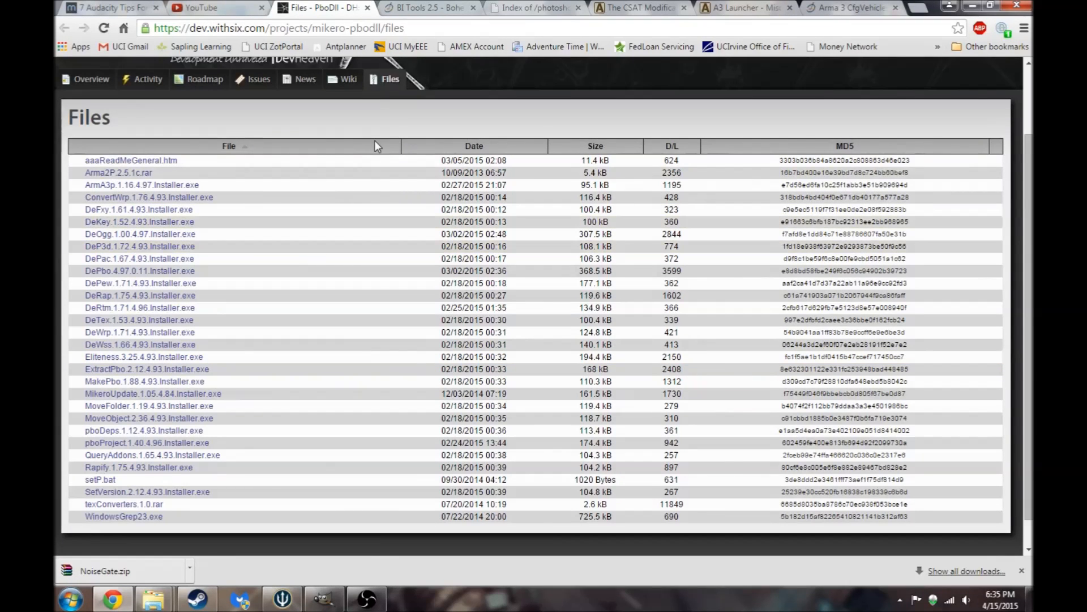
{"action": "left_click", "coordinate": [433, 8]}
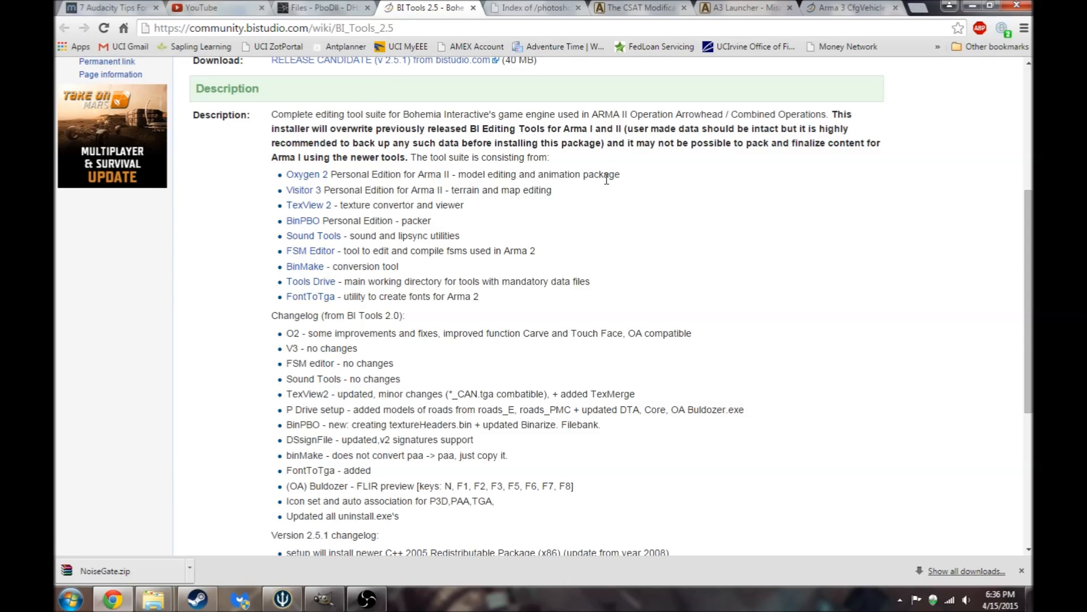
{"action": "left_click", "coordinate": [972, 7]}
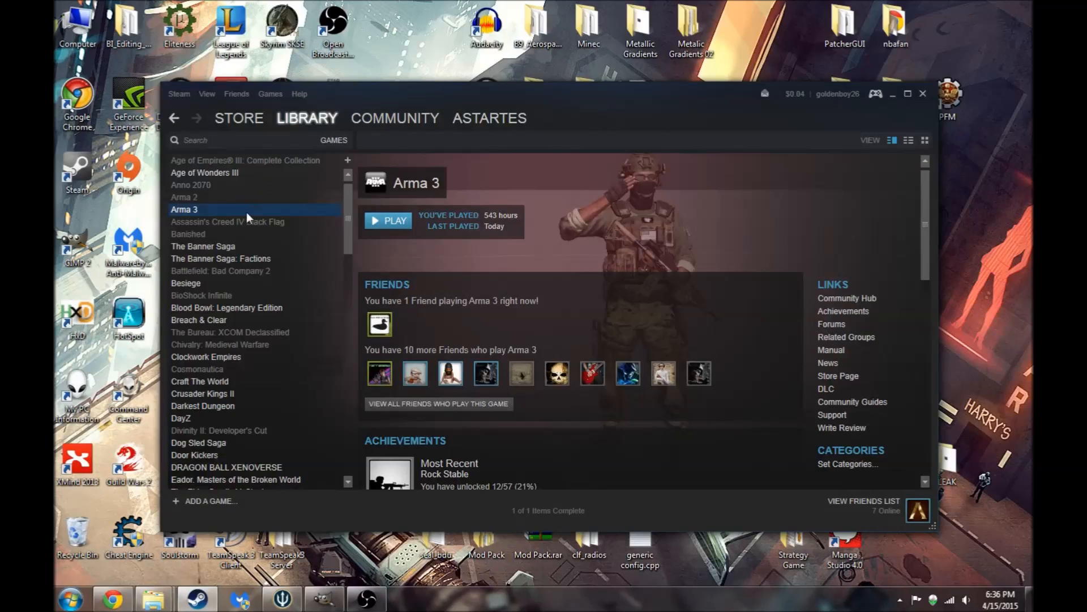
Browse Arma 3's local files from its properties in the Steam library and open the Addons folder.
{"action": "right_click", "coordinate": [220, 205]}
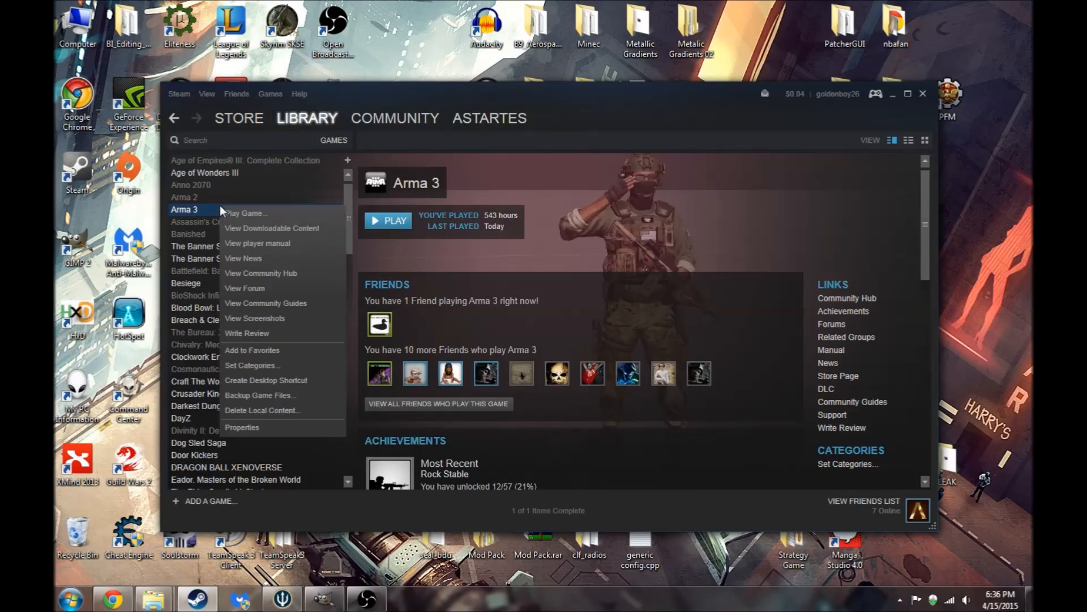
{"action": "left_click", "coordinate": [240, 428]}
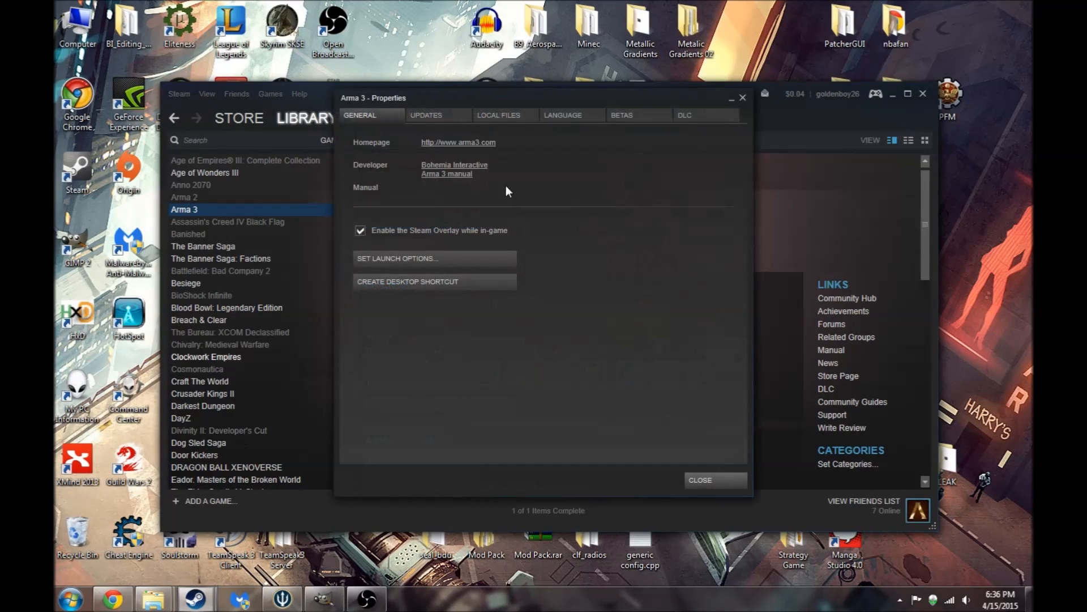
{"action": "left_click", "coordinate": [509, 117]}
{"action": "left_click", "coordinate": [463, 171]}
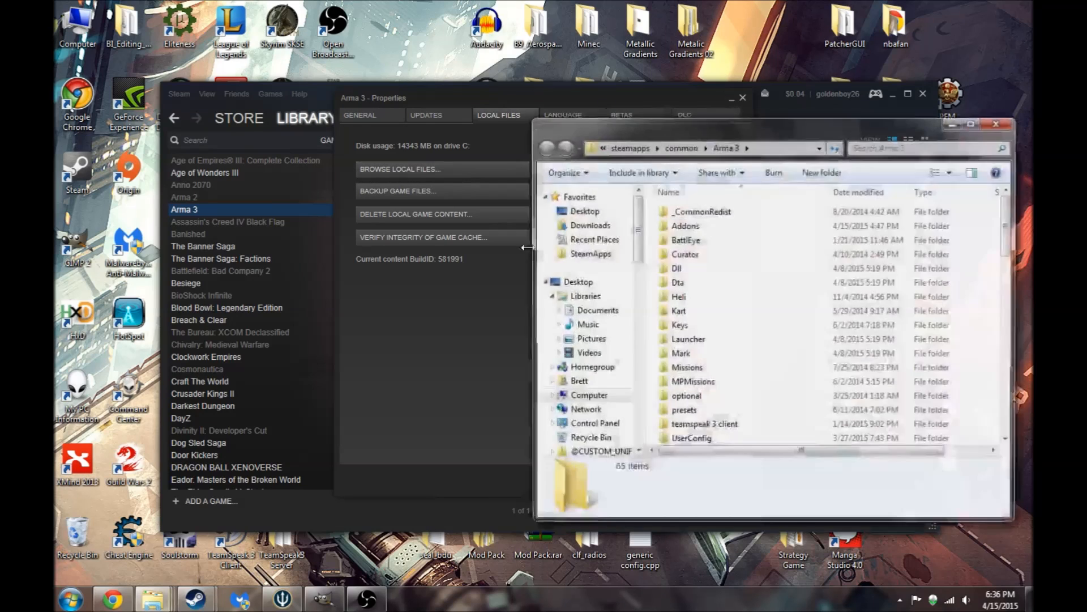
{"action": "left_click_drag", "start_coordinate": [663, 132], "coordinate": [480, 145]}
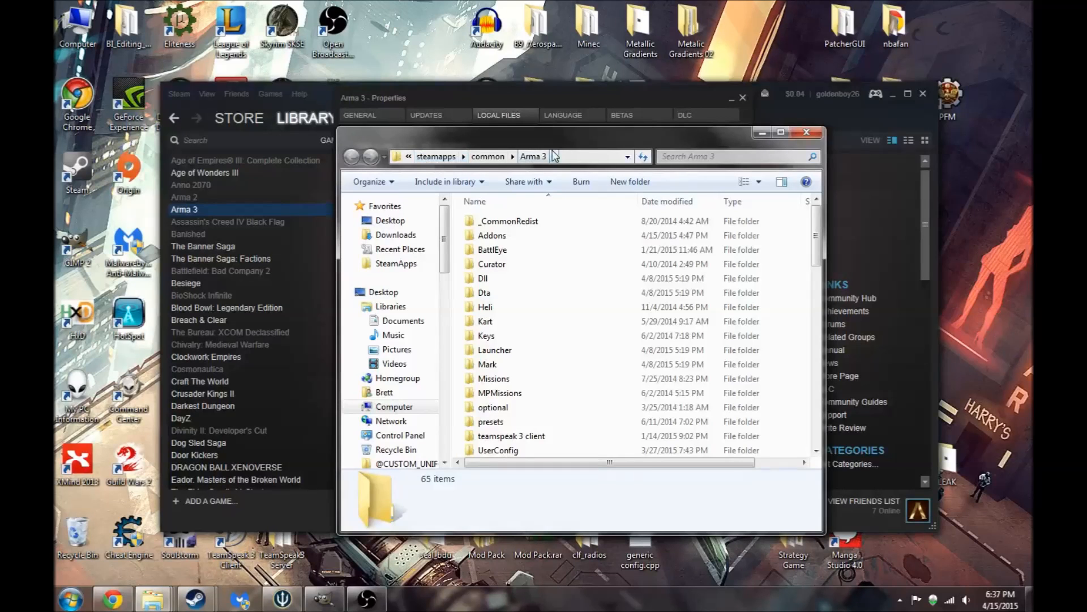
{"action": "double_click", "coordinate": [501, 238]}
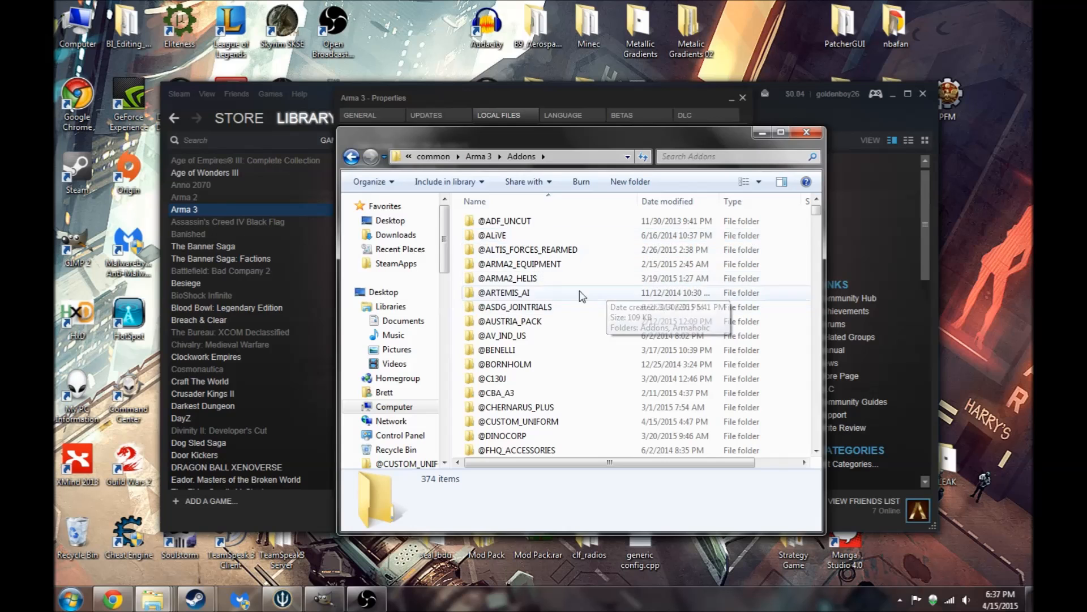
Find the characters .pbo files in the Addons folder and select characters_f_beta.pbo.
{"action": "scroll", "coordinate": [459, 238], "scroll_direction": "up", "scroll_amount": 5}
{"action": "left_click_drag", "start_coordinate": [457, 222], "coordinate": [506, 351]}
{"action": "left_click", "coordinate": [457, 340]}
{"action": "scroll", "coordinate": [456, 340], "scroll_direction": "down", "scroll_amount": 7}
{"action": "scroll", "coordinate": [457, 343], "scroll_direction": "down", "scroll_amount": 9}
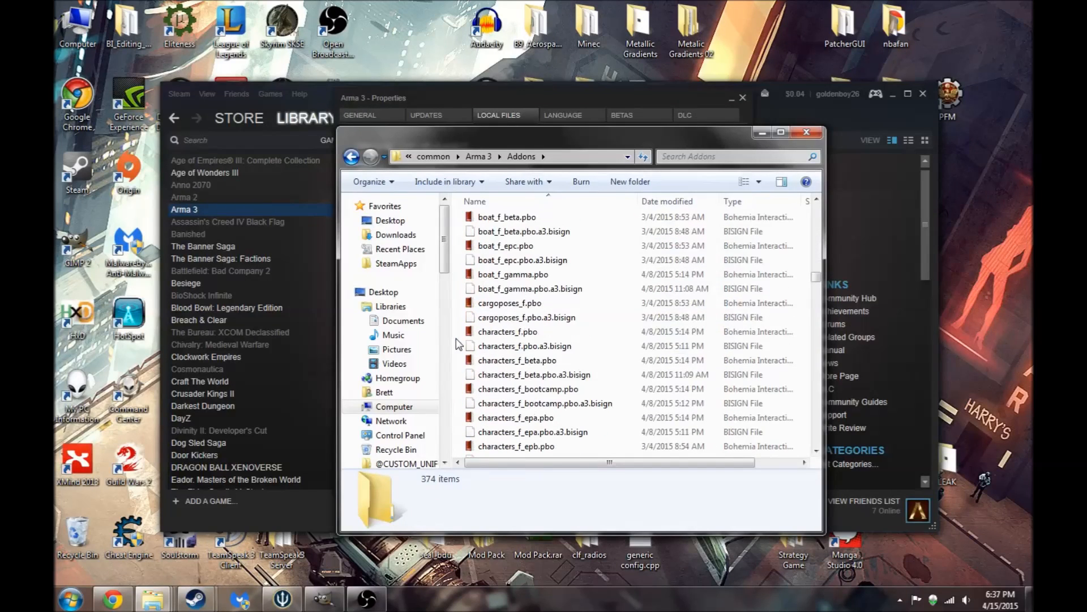
{"action": "mouse_move", "coordinate": [470, 340]}
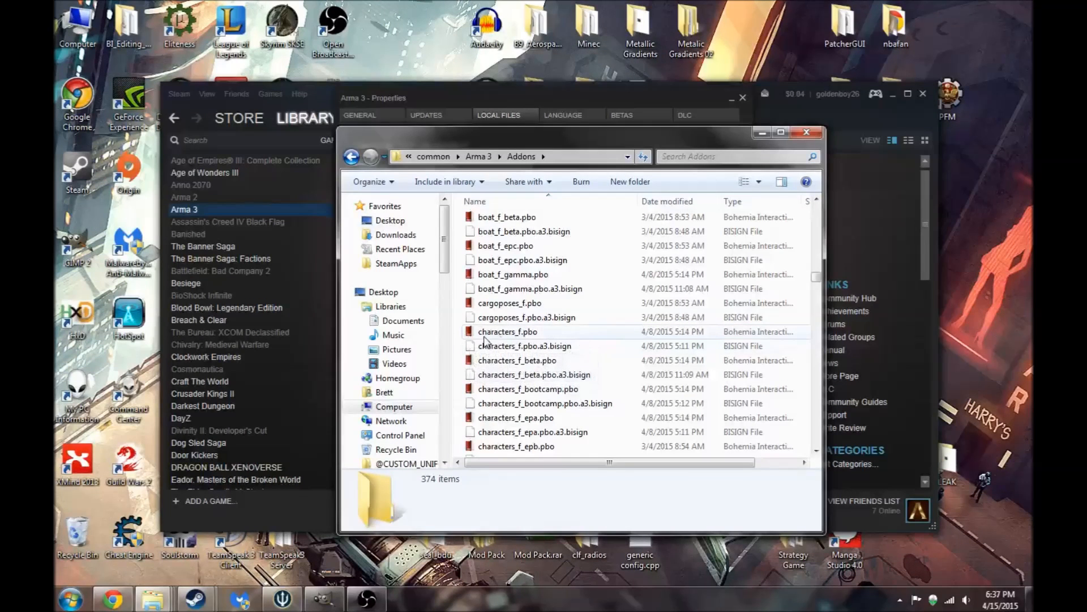
{"action": "left_click", "coordinate": [476, 331]}
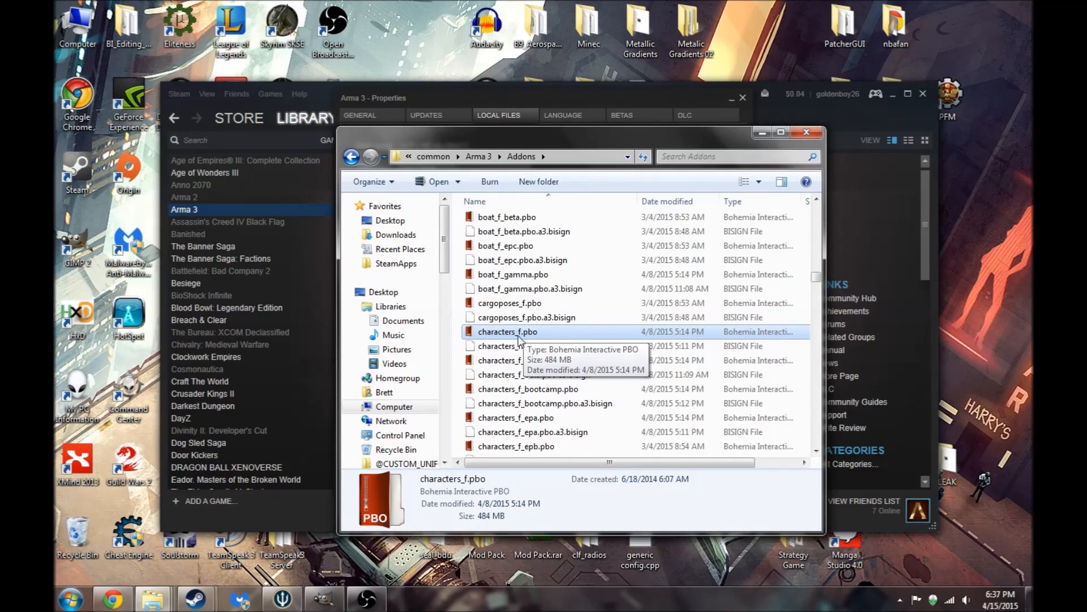
{"action": "left_click", "coordinate": [501, 361]}
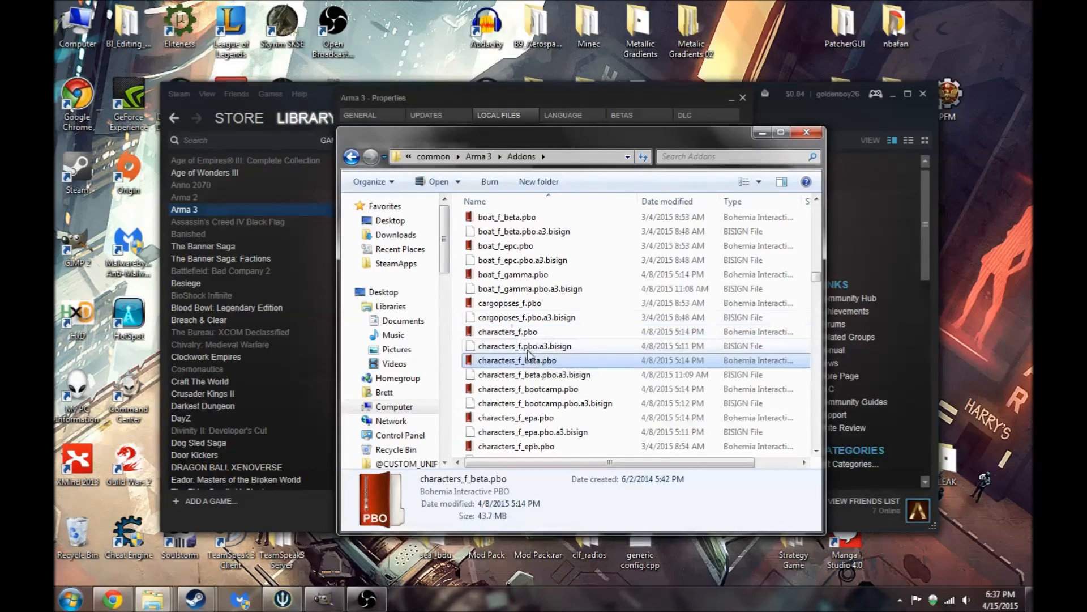
Check which programs are offered for opening characters_f_beta.pbo, and close the Arma 3 properties window.
{"action": "right_click", "coordinate": [490, 365]}
{"action": "mouse_move", "coordinate": [519, 73]}
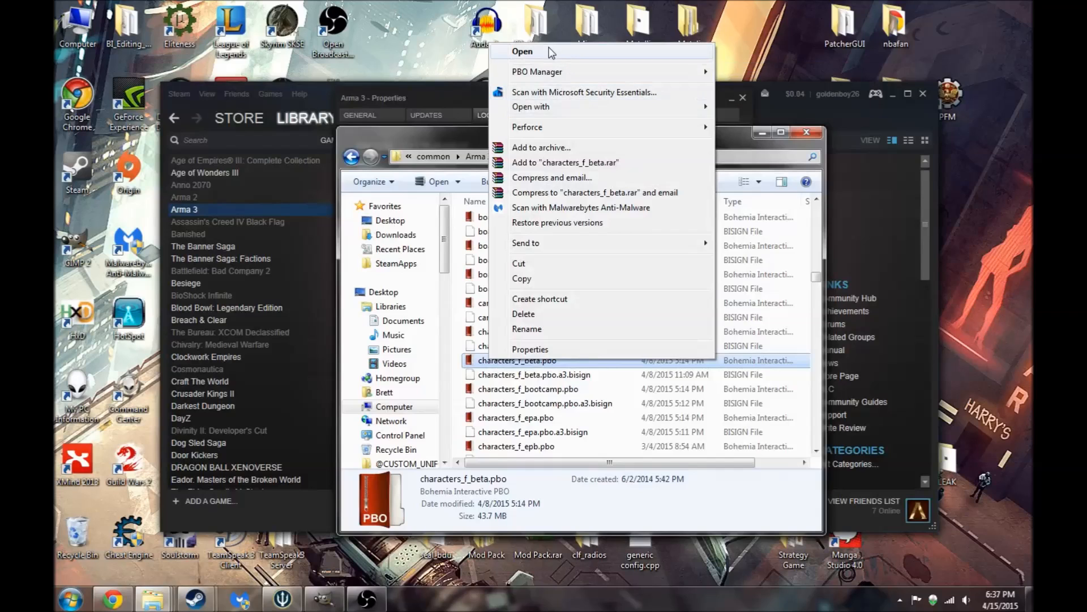
{"action": "mouse_move", "coordinate": [617, 108]}
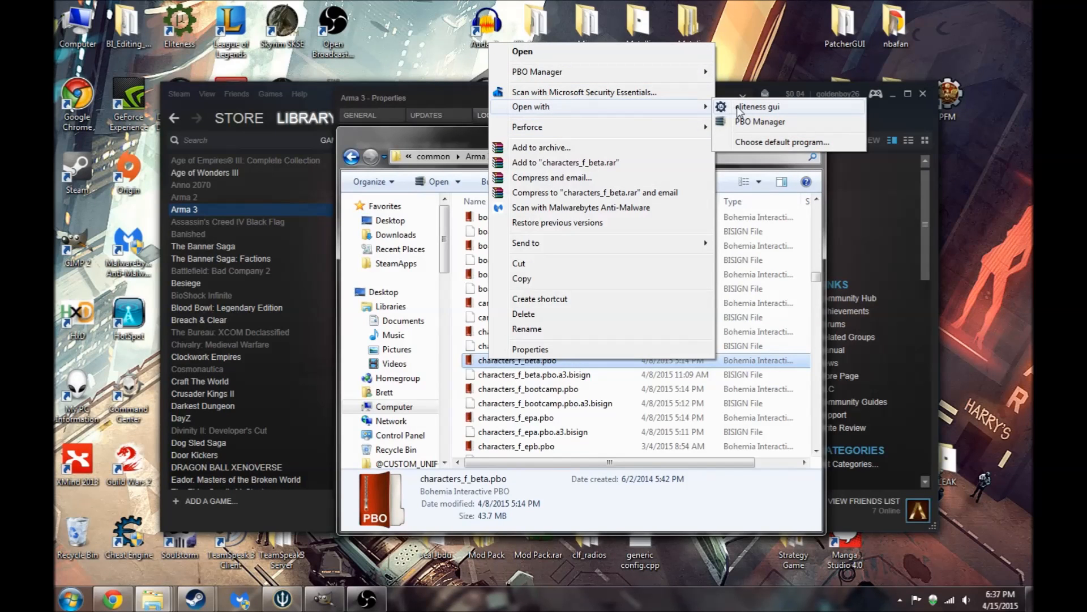
{"action": "left_click", "coordinate": [423, 142]}
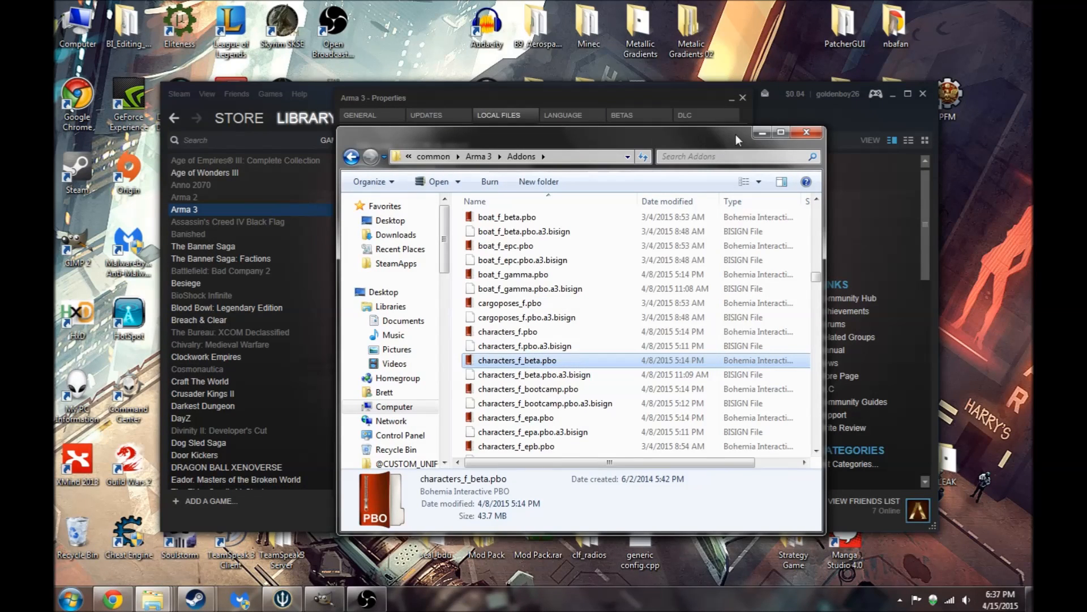
{"action": "left_click", "coordinate": [691, 100]}
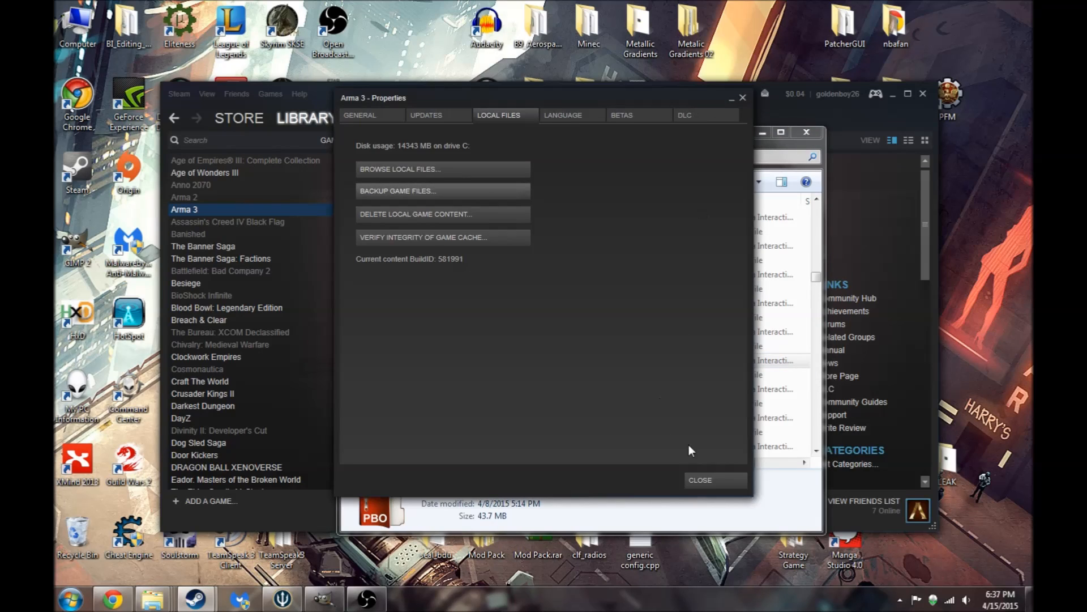
{"action": "left_click", "coordinate": [702, 479]}
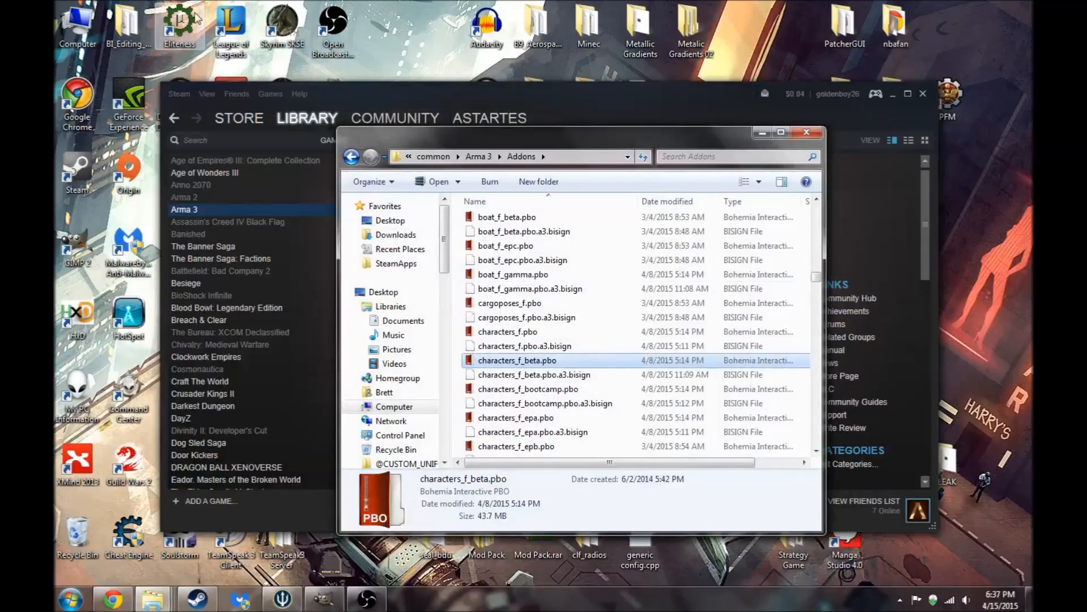
Launch Eliteness from the desktop and browse for a file to open in the SteamApps\common\Arma 3\Addons folder.
{"action": "double_click", "coordinate": [180, 22]}
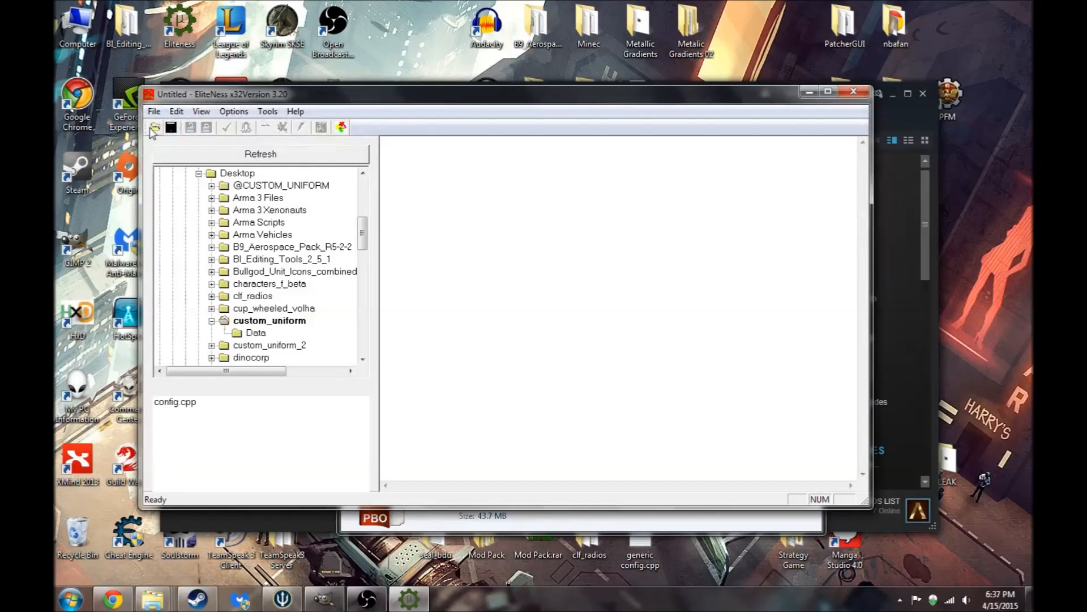
{"action": "left_click", "coordinate": [155, 127]}
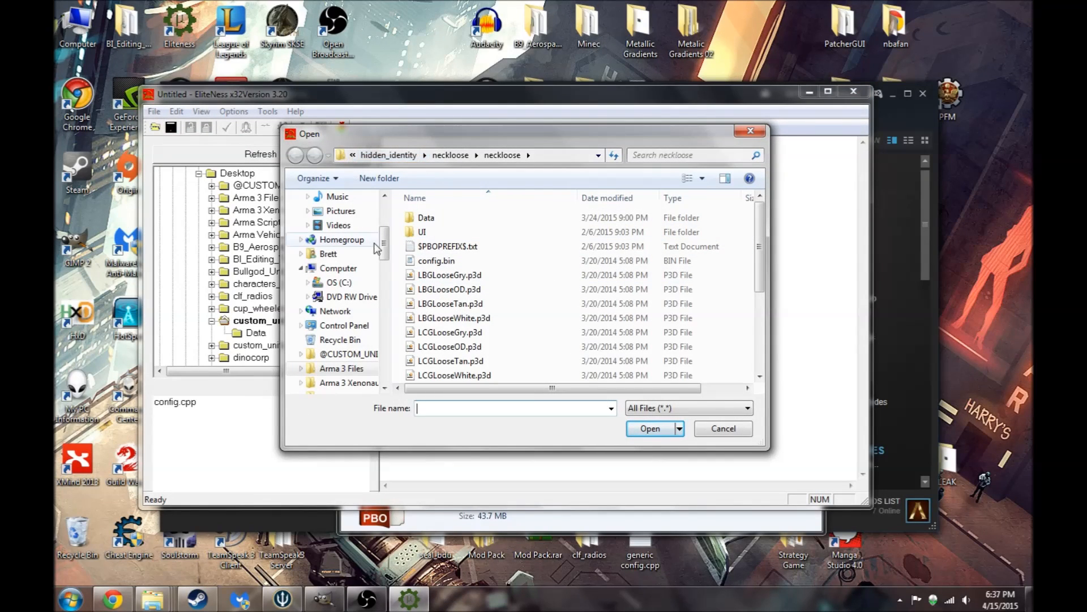
{"action": "scroll", "coordinate": [374, 250], "scroll_direction": "up", "scroll_amount": 3}
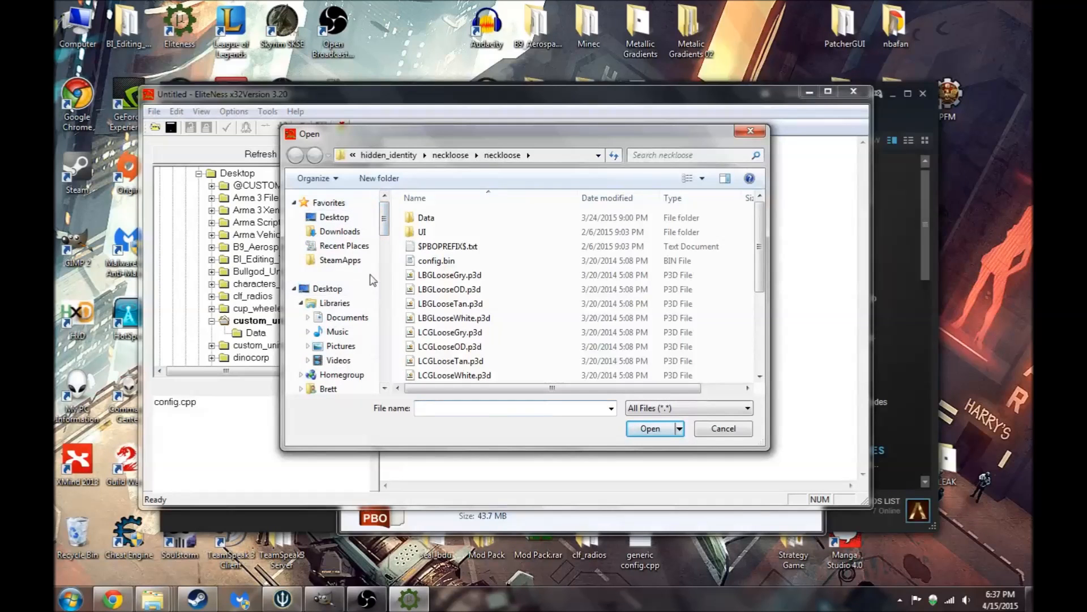
{"action": "scroll", "coordinate": [363, 289], "scroll_direction": "down", "scroll_amount": 5}
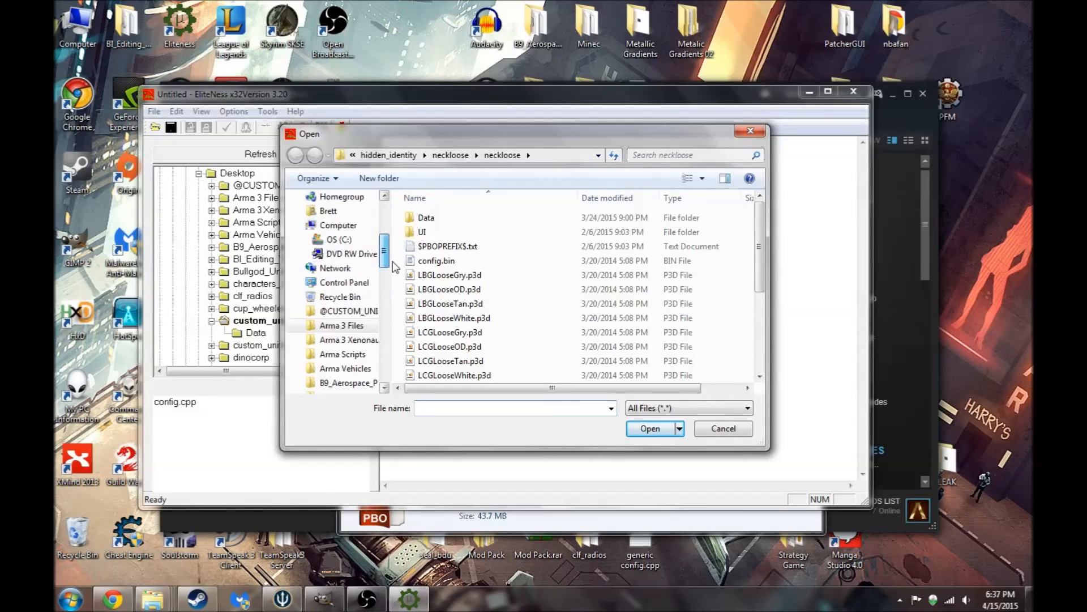
{"action": "scroll", "coordinate": [351, 260], "scroll_direction": "up", "scroll_amount": 5}
{"action": "left_click", "coordinate": [340, 259]}
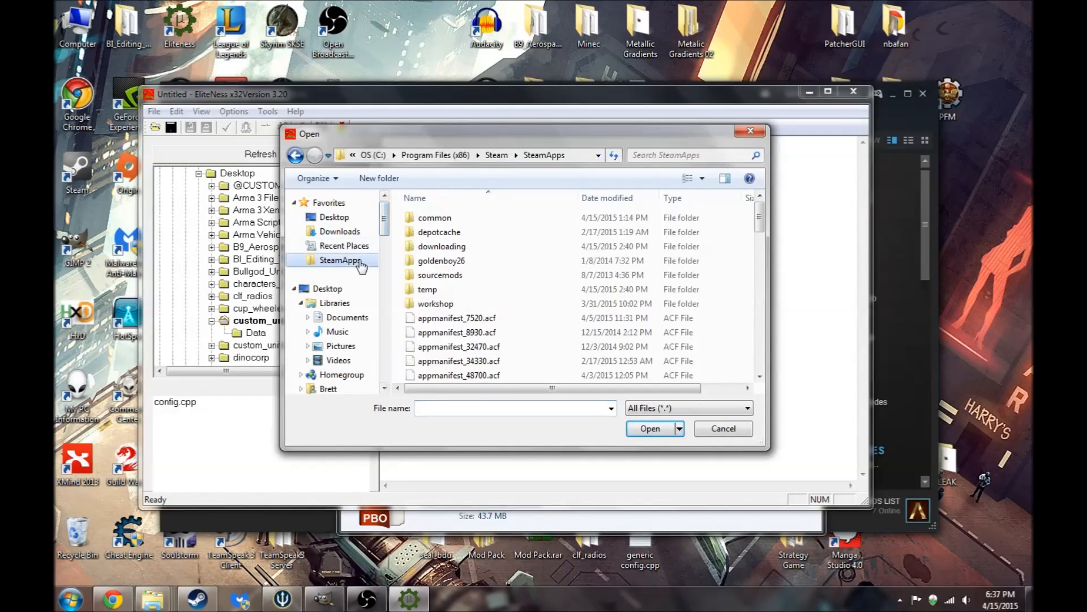
{"action": "double_click", "coordinate": [458, 218]}
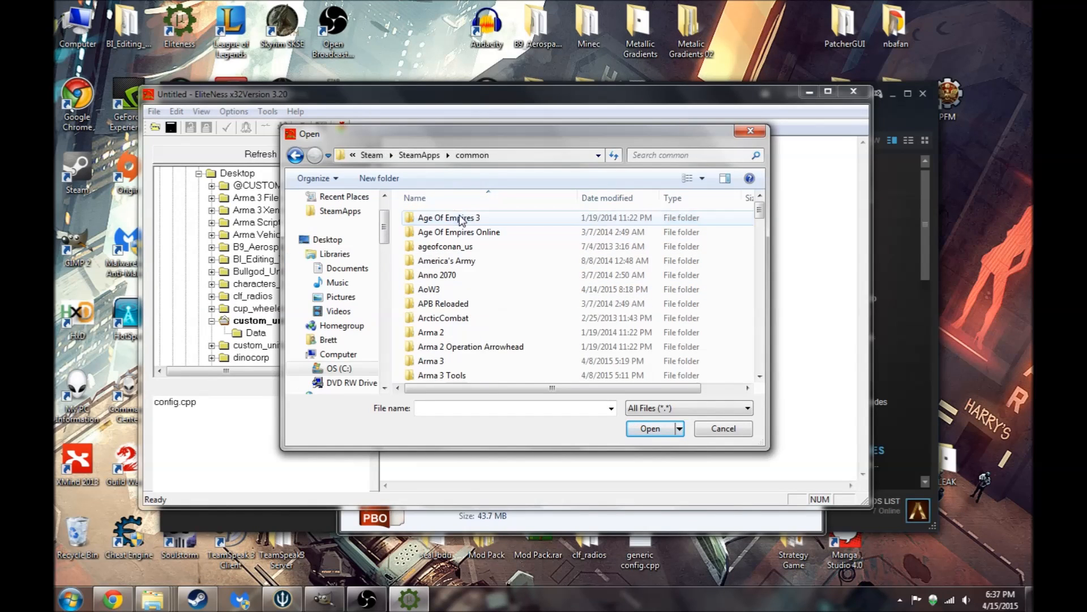
{"action": "double_click", "coordinate": [445, 361]}
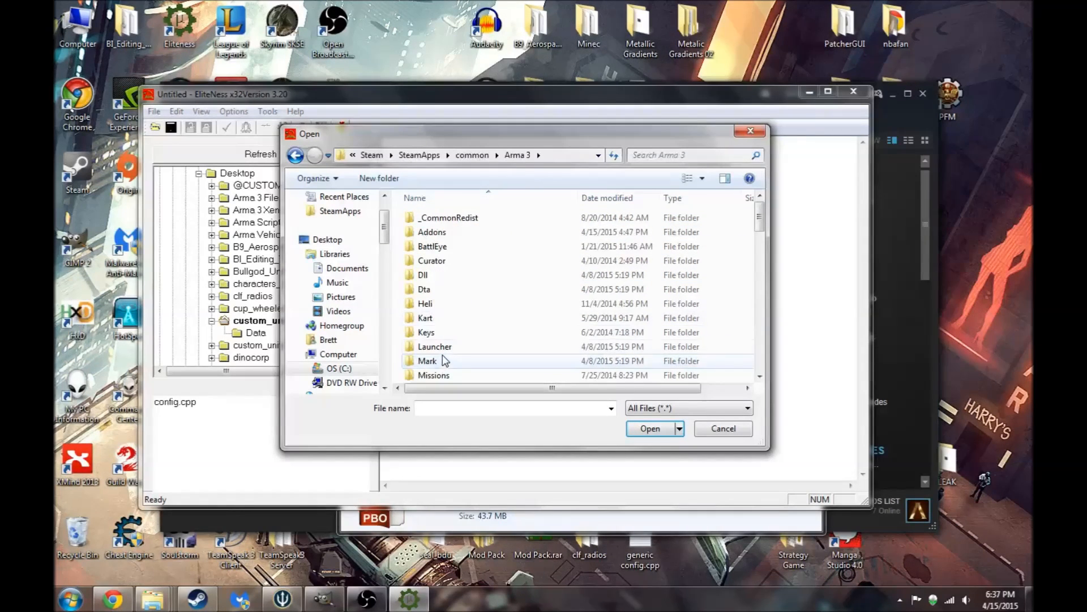
{"action": "double_click", "coordinate": [432, 231]}
Open characters_f_beta.pbo, extract its contents, and close Eliteness.
{"action": "scroll", "coordinate": [506, 257], "scroll_direction": "down", "scroll_amount": 10}
{"action": "scroll", "coordinate": [506, 260], "scroll_direction": "down", "scroll_amount": 15}
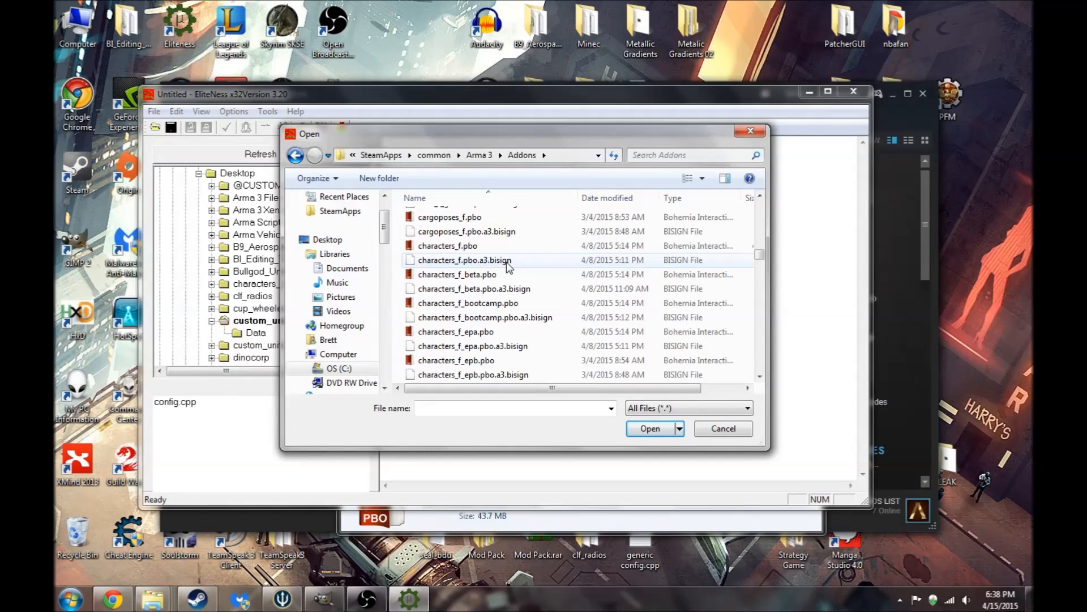
{"action": "scroll", "coordinate": [498, 239], "scroll_direction": "up", "scroll_amount": 1}
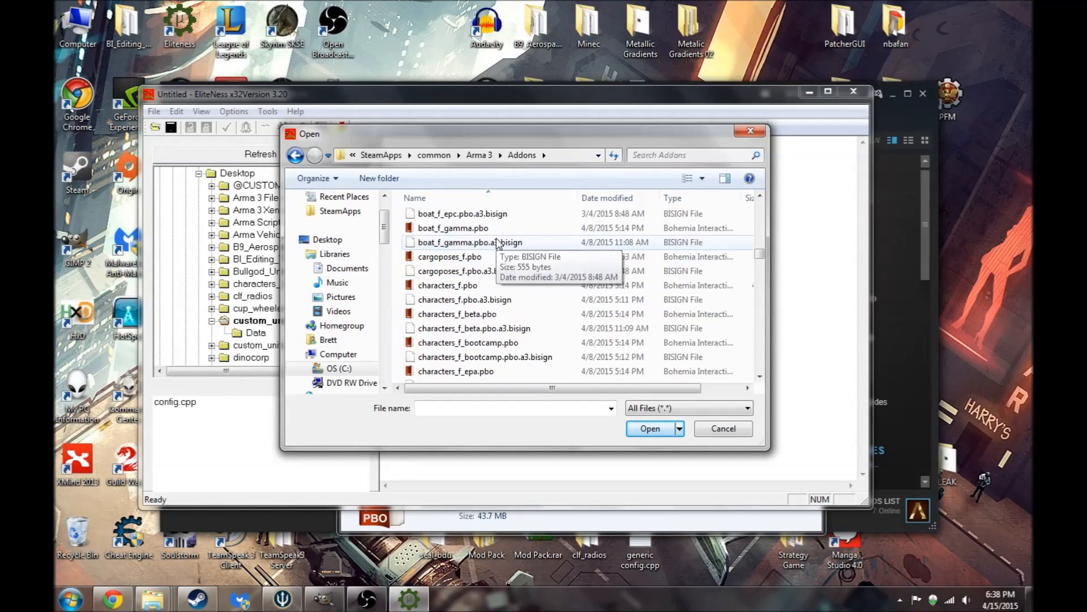
{"action": "left_click", "coordinate": [463, 315]}
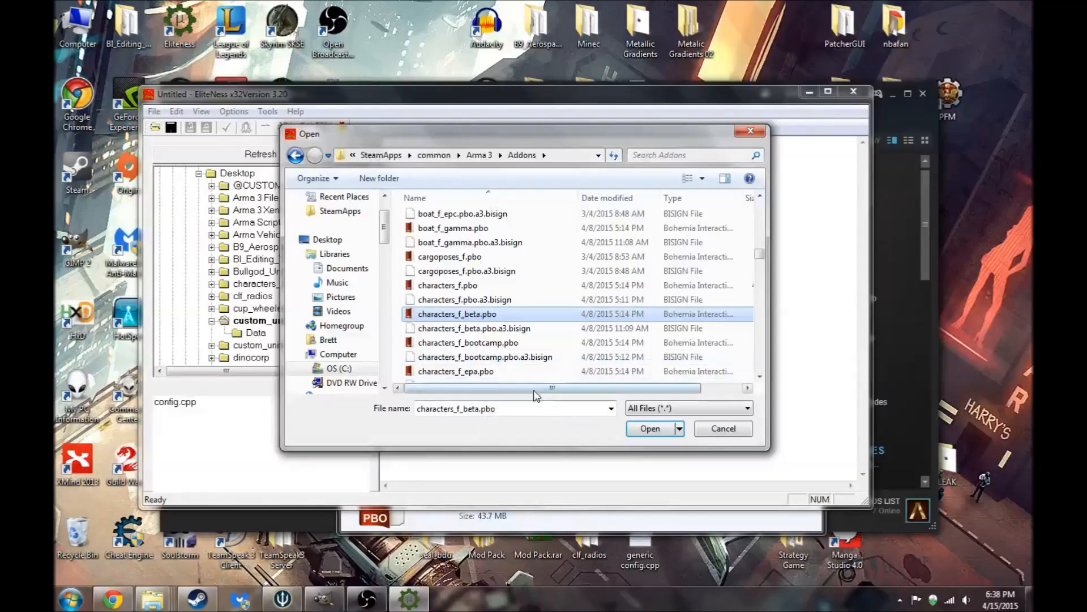
{"action": "left_click", "coordinate": [642, 428]}
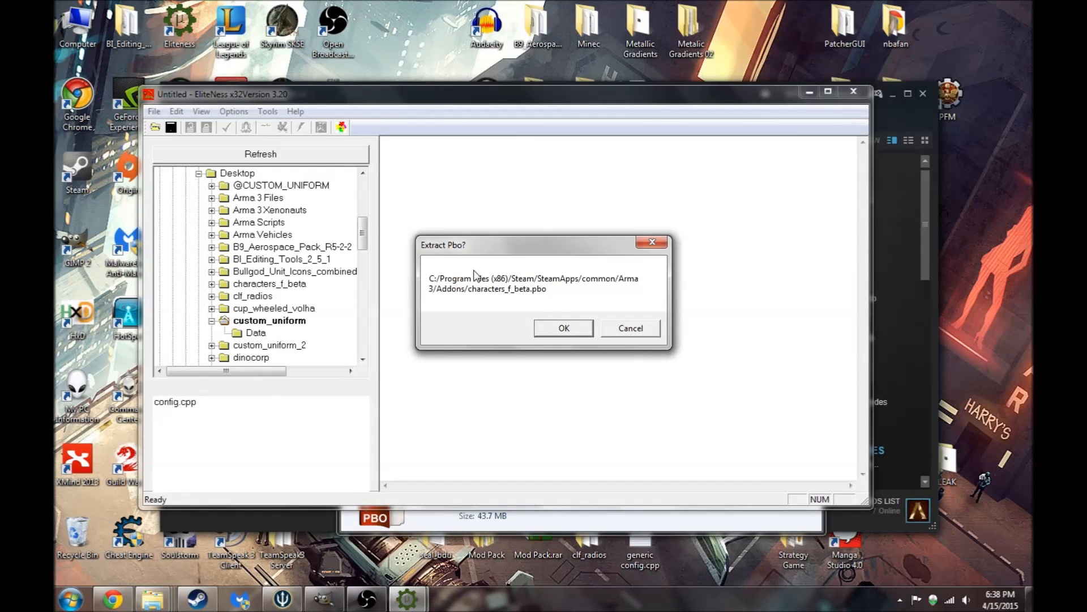
{"action": "left_click", "coordinate": [564, 329]}
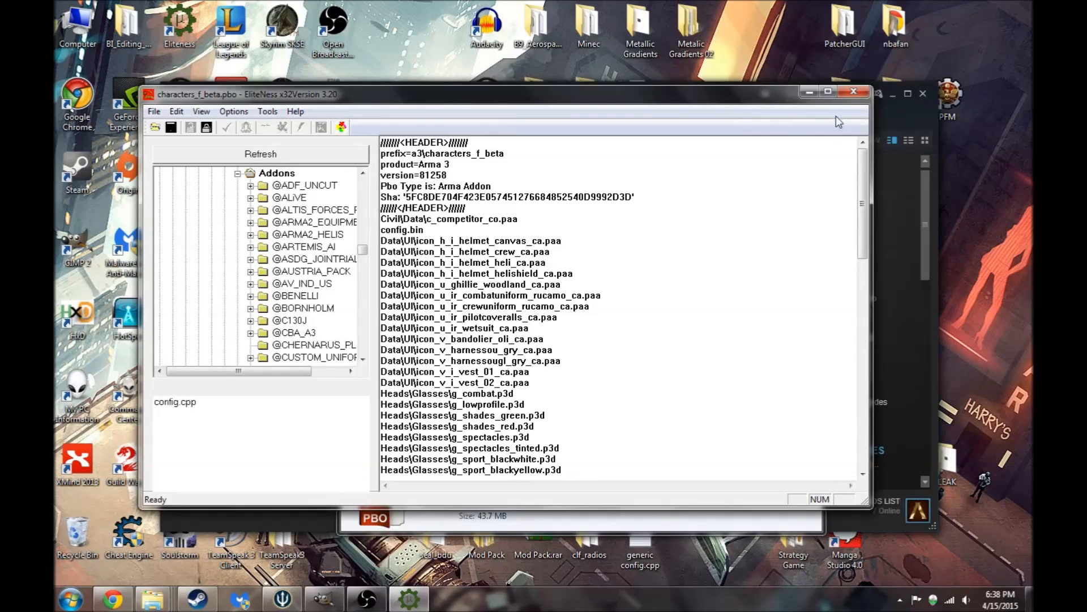
{"action": "left_click", "coordinate": [851, 94]}
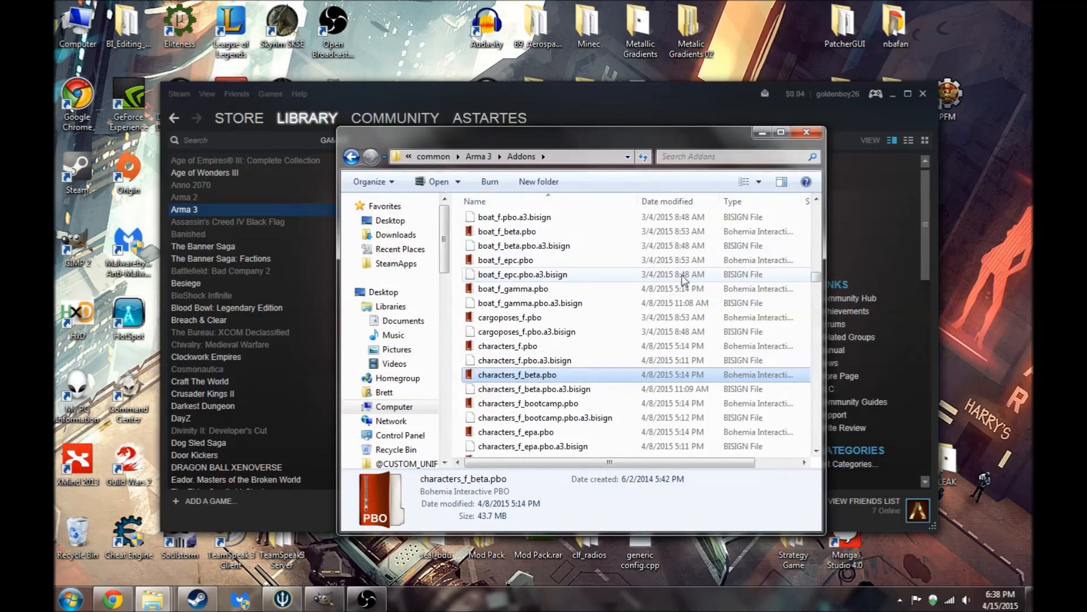
Locate and select the extracted characters_f_beta folder in the Arma 3 Addons folder.
{"action": "left_click_drag", "start_coordinate": [816, 279], "coordinate": [818, 253]}
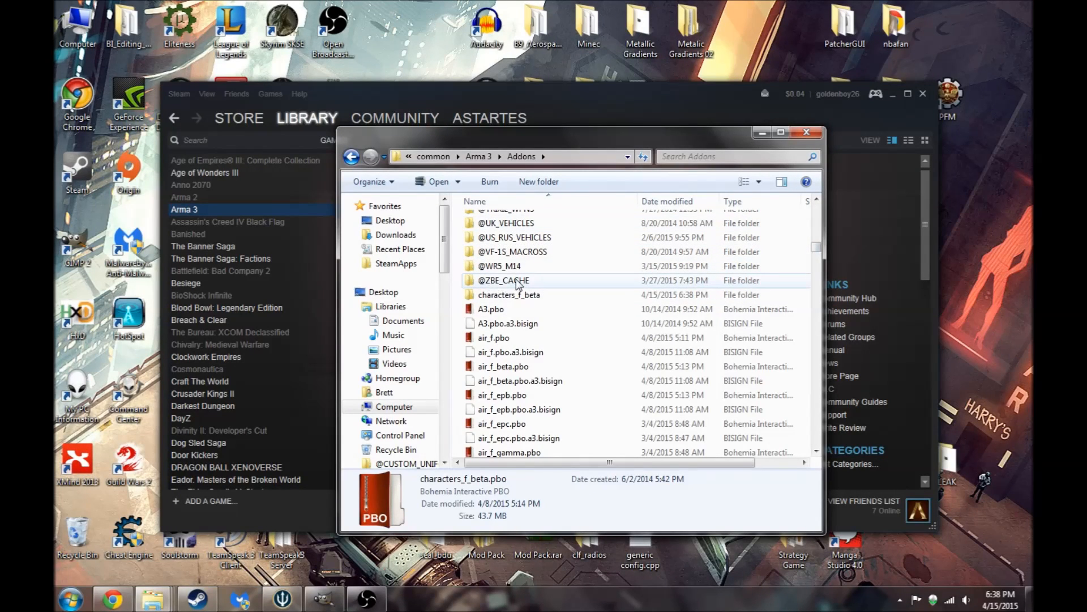
{"action": "left_click", "coordinate": [482, 296]}
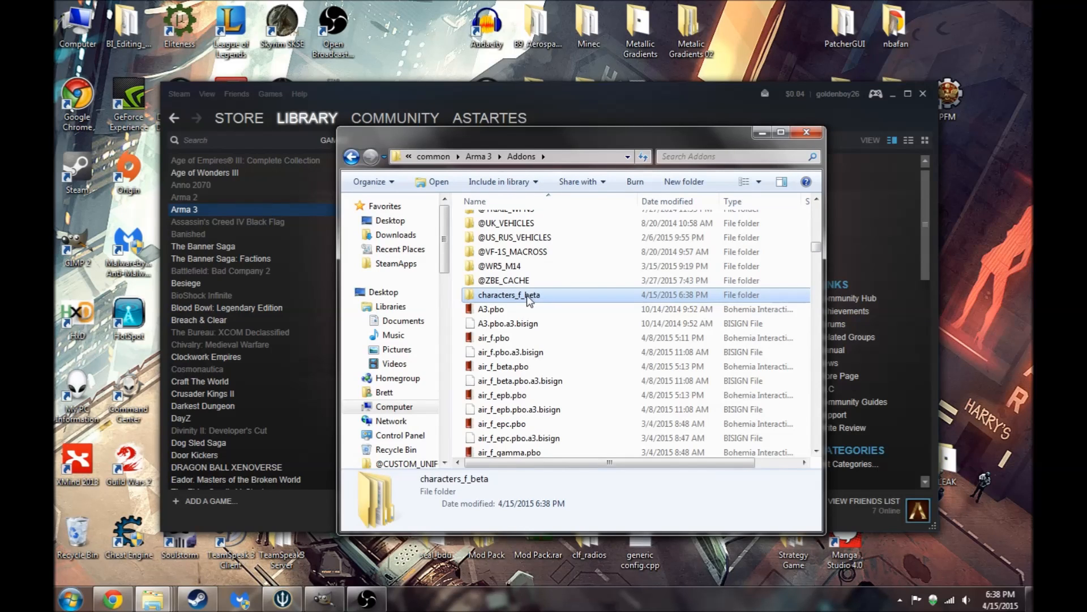
{"action": "right_click", "coordinate": [527, 294]}
{"action": "left_click", "coordinate": [566, 487]}
Minimize the open windows and replace the old characters_f_beta folder on the desktop with the newly extracted one.
{"action": "left_click", "coordinate": [755, 132]}
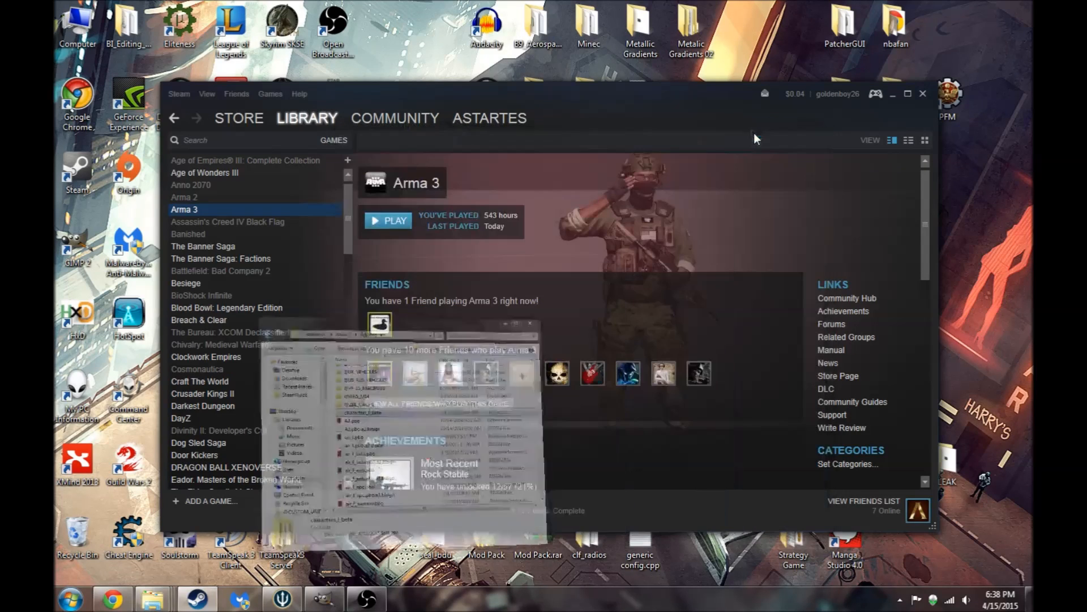
{"action": "left_click", "coordinate": [892, 95]}
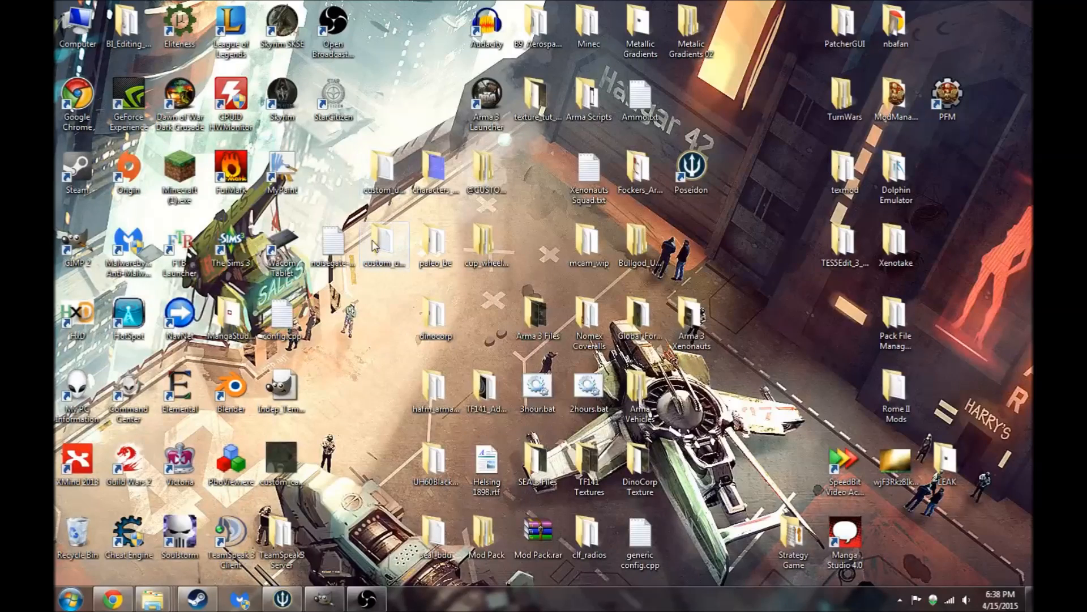
{"action": "left_click", "coordinate": [428, 165]}
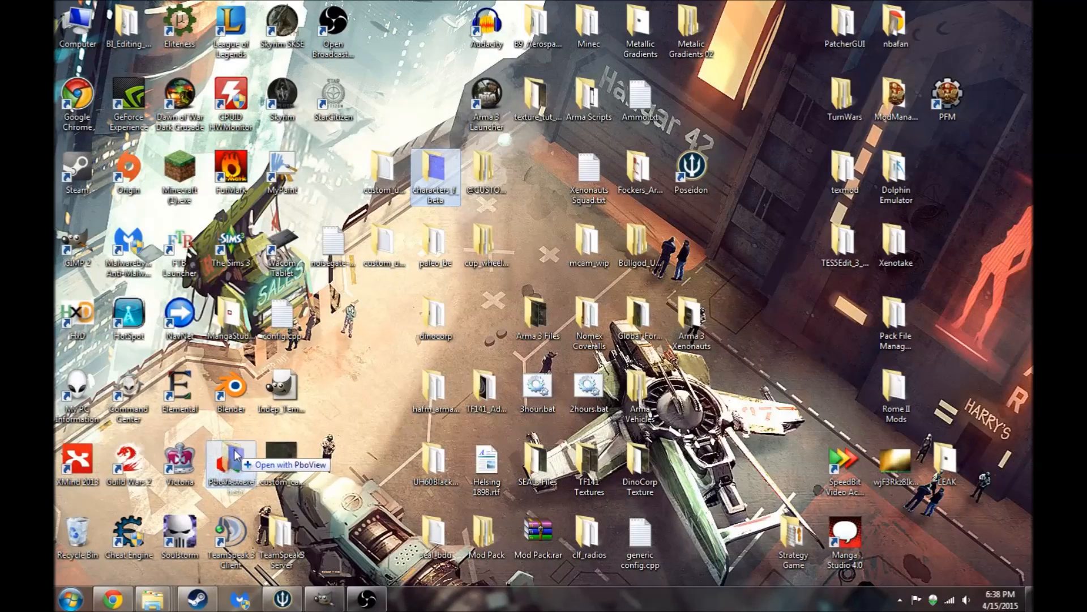
{"action": "key", "text": "Delete"}
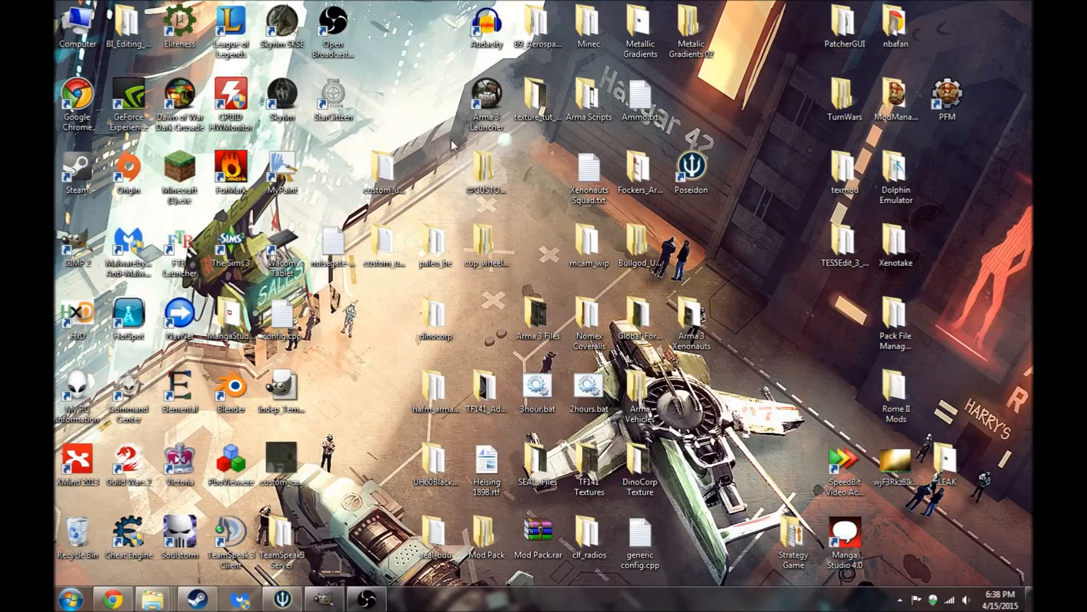
{"action": "right_click", "coordinate": [439, 173]}
{"action": "left_click", "coordinate": [471, 231]}
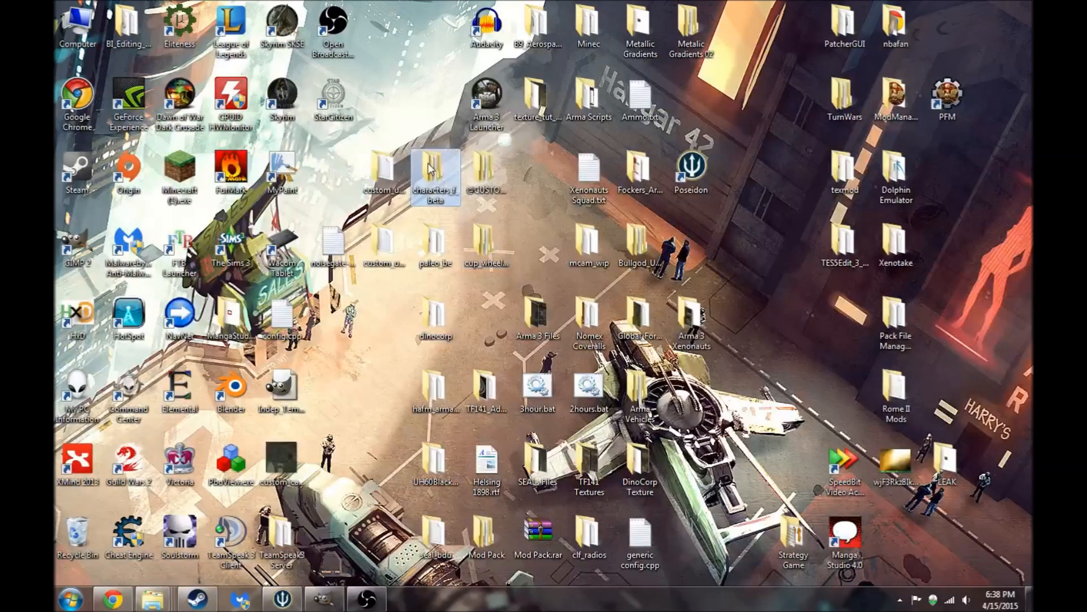
Open the desktop's characters_f_beta folder and browse through a3\characters_f_beta\indep to its data folder.
{"action": "double_click", "coordinate": [429, 167]}
{"action": "double_click", "coordinate": [507, 239]}
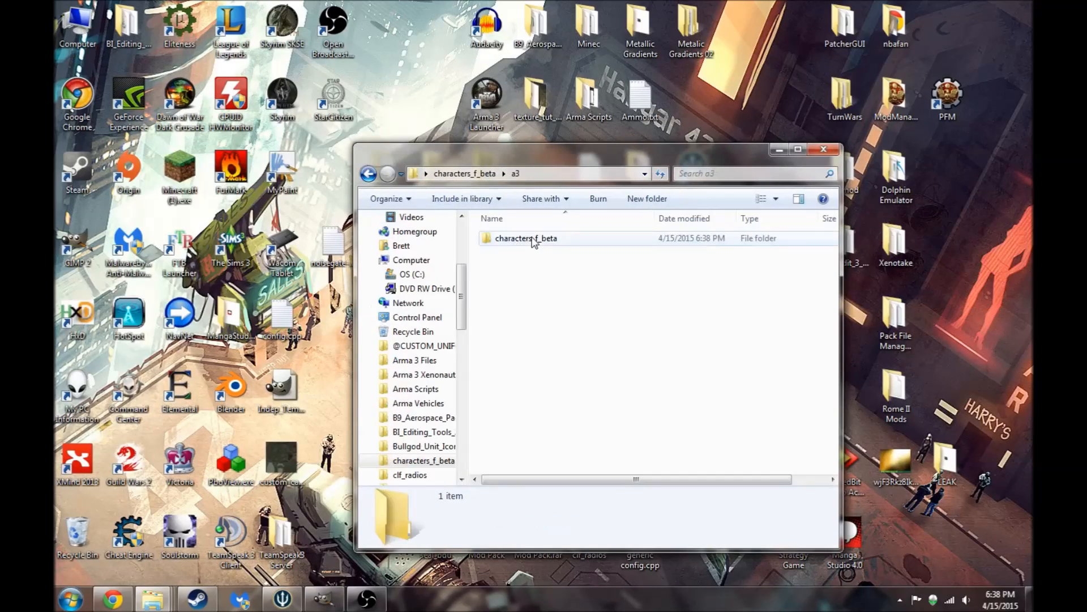
{"action": "double_click", "coordinate": [534, 238]}
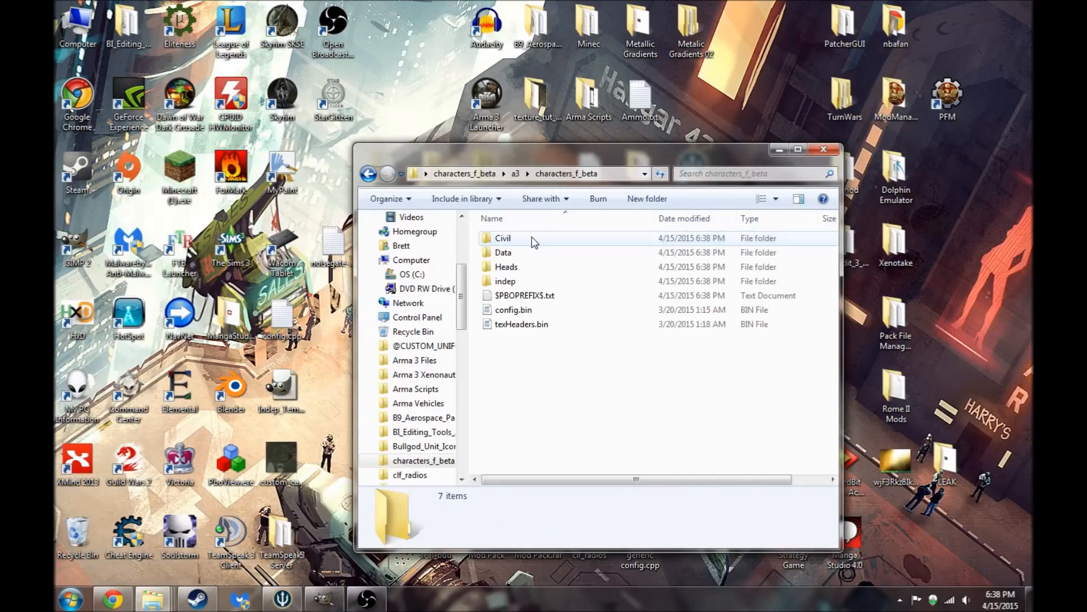
{"action": "left_click", "coordinate": [519, 281]}
{"action": "double_click", "coordinate": [518, 280]}
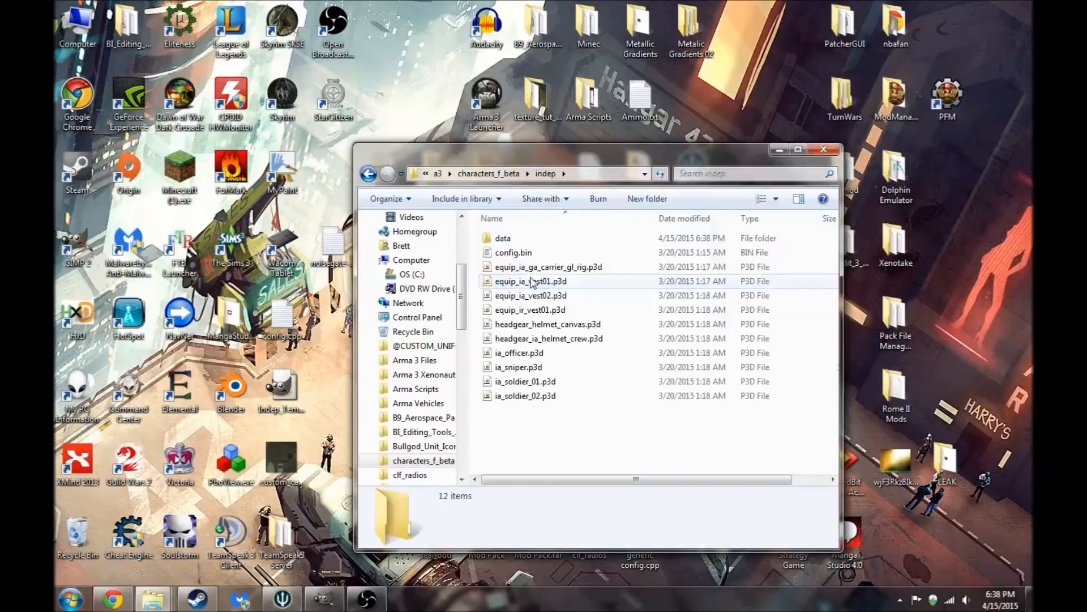
{"action": "mouse_move", "coordinate": [477, 268]}
{"action": "left_mouse_down"}
{"action": "mouse_move", "coordinate": [533, 402]}
{"action": "mouse_move", "coordinate": [475, 283]}
{"action": "left_mouse_up"}
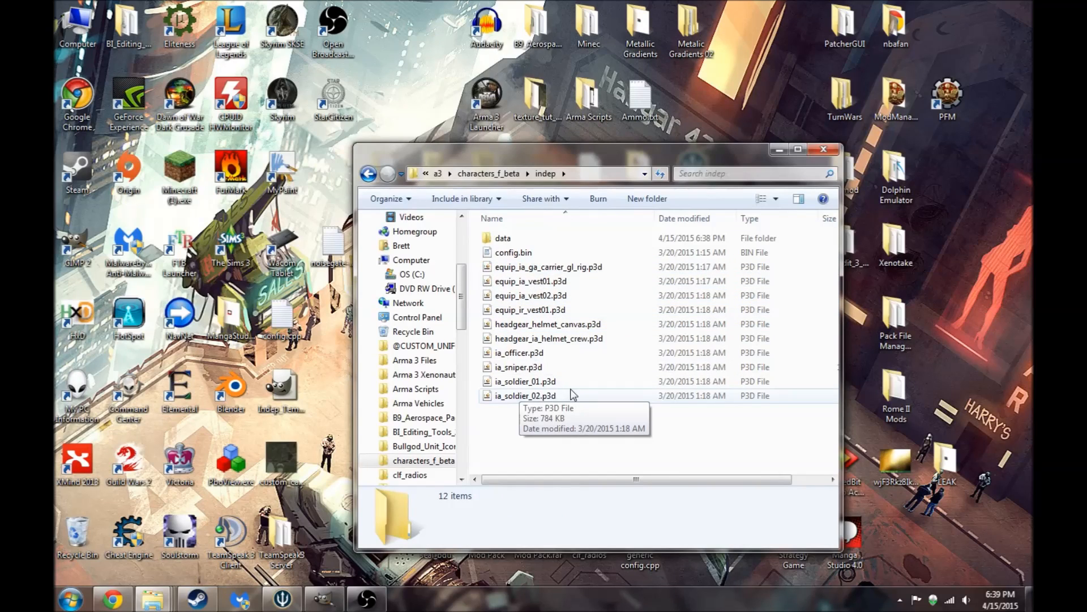
{"action": "left_click", "coordinate": [519, 240]}
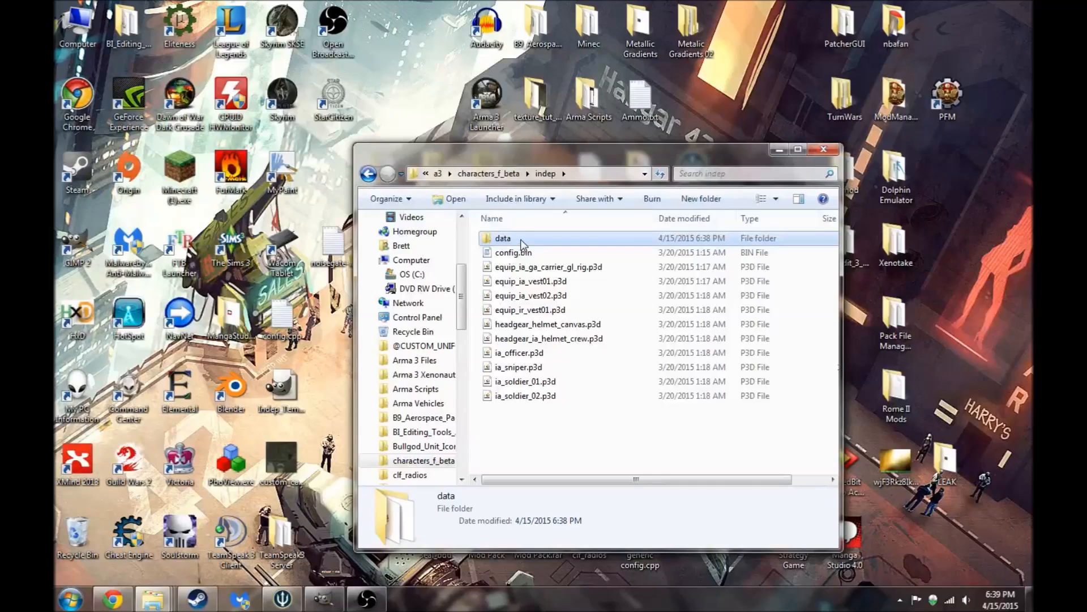
{"action": "double_click", "coordinate": [521, 239]}
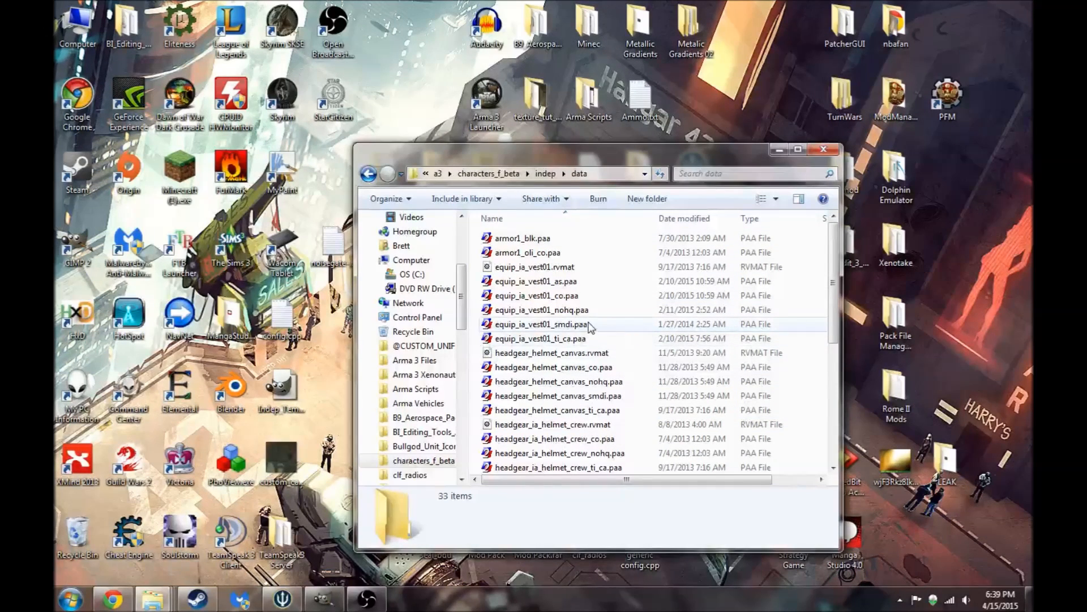
View the vest textures equip_ia_vest01_co.paa and equip_ia_vest01_nohq.paa in Texture Viewer, closing each one.
{"action": "scroll", "coordinate": [570, 255], "scroll_direction": "down", "scroll_amount": 1}
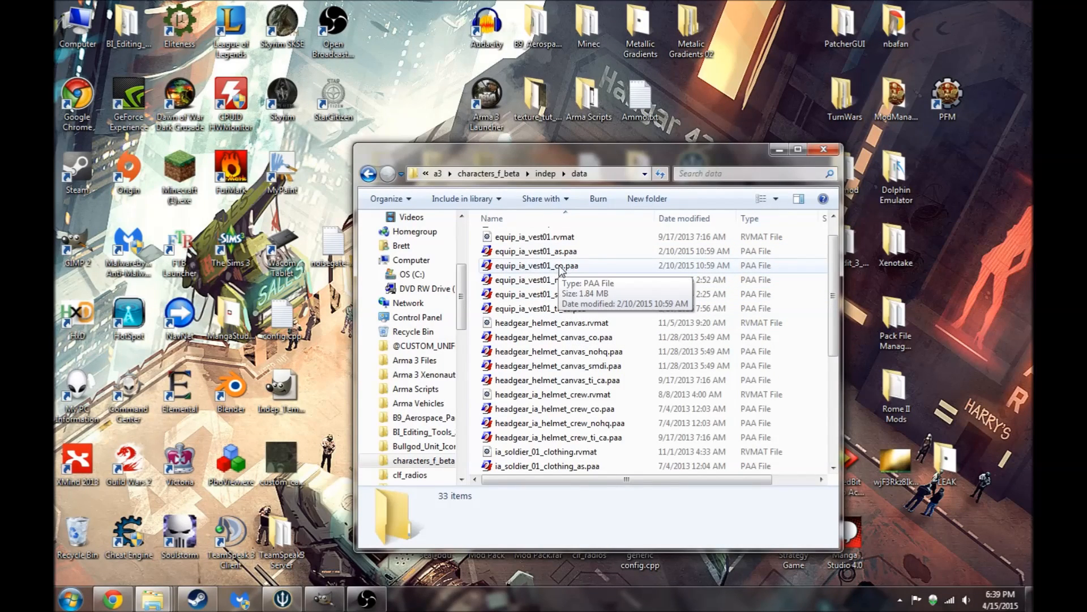
{"action": "double_click", "coordinate": [561, 269]}
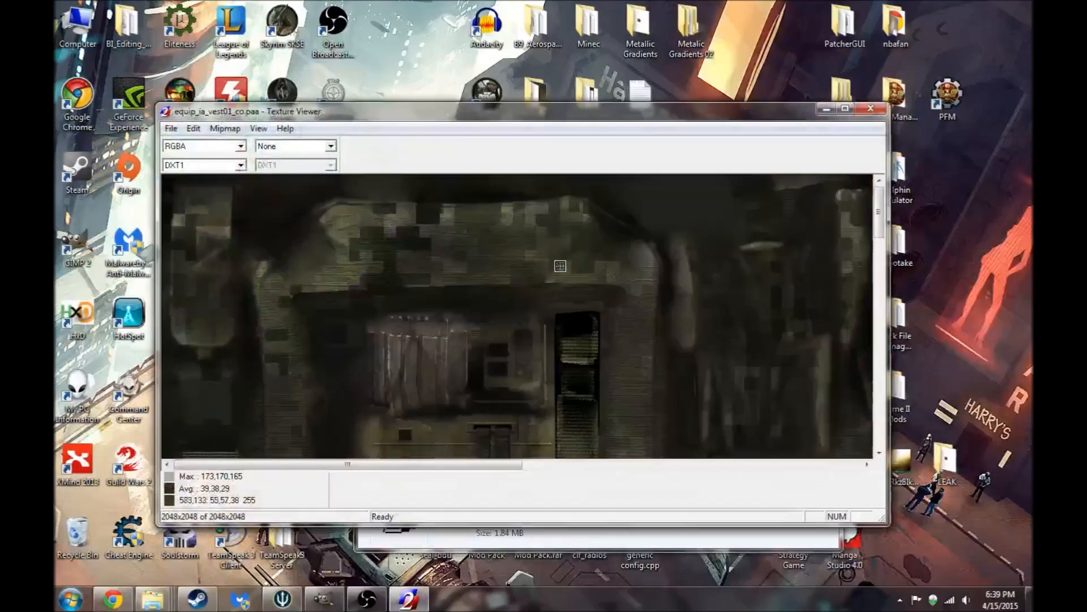
{"action": "left_click", "coordinate": [871, 108]}
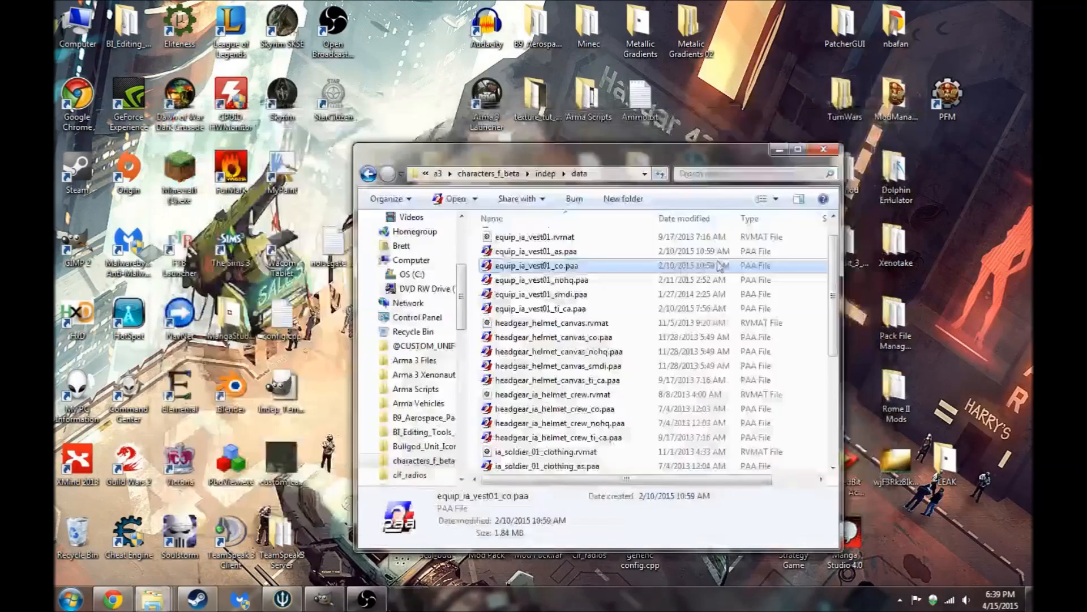
{"action": "double_click", "coordinate": [583, 280]}
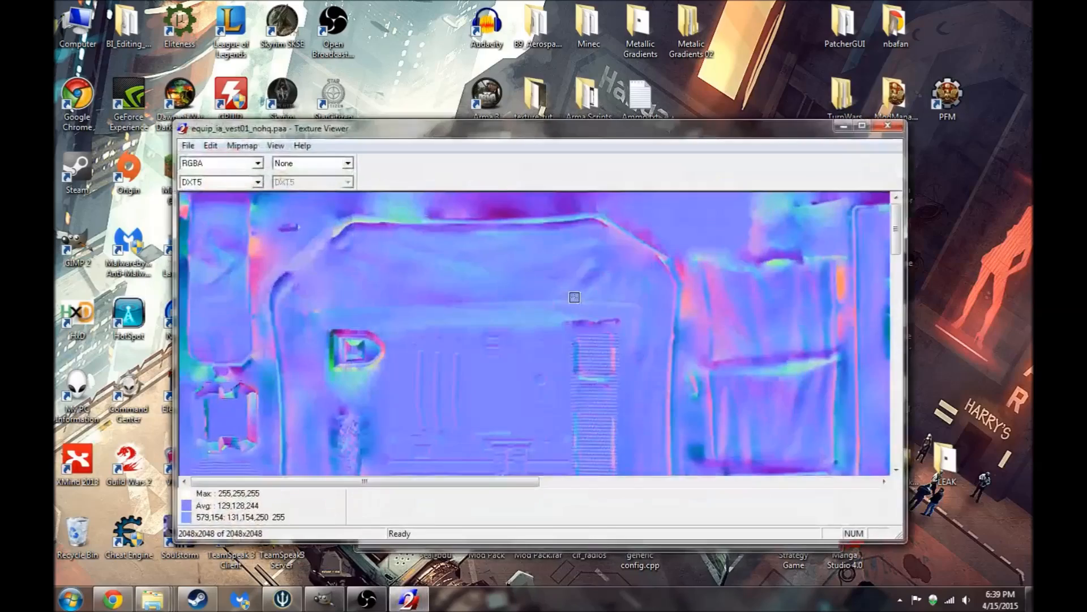
{"action": "scroll", "coordinate": [574, 297], "scroll_direction": "down", "scroll_amount": 1}
{"action": "mouse_move", "coordinate": [893, 268]}
{"action": "left_mouse_down"}
{"action": "mouse_move", "coordinate": [892, 379]}
{"action": "mouse_move", "coordinate": [893, 250]}
{"action": "left_mouse_up"}
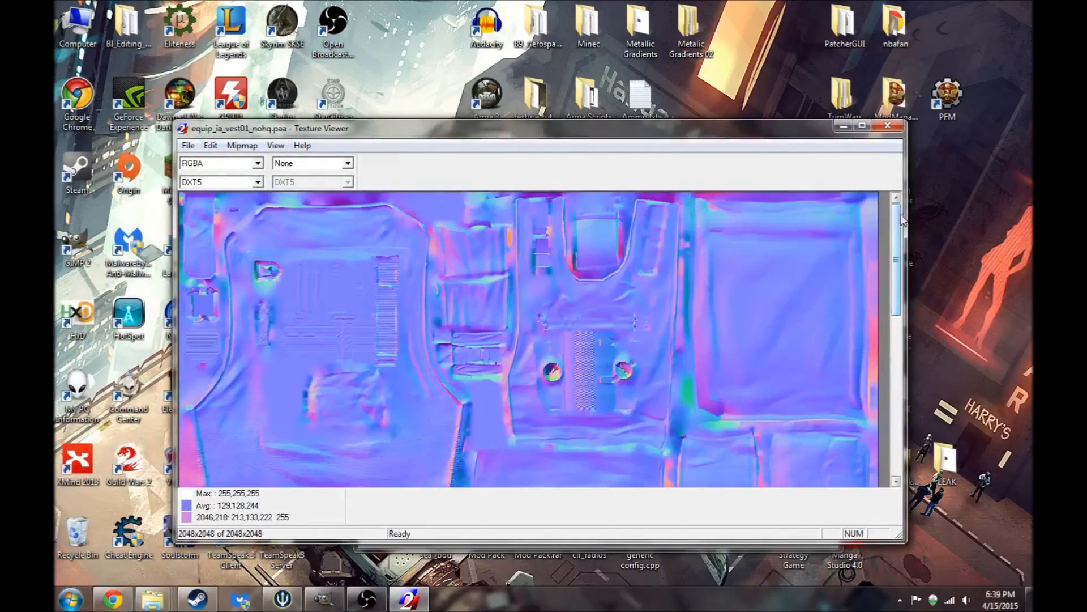
{"action": "left_click", "coordinate": [887, 126]}
View equip_ia_vest01_as.paa, equip_ia_vest01_smdi.paa and equip_ia_vest01_ti_ca.paa one after another, closing each one.
{"action": "double_click", "coordinate": [567, 251]}
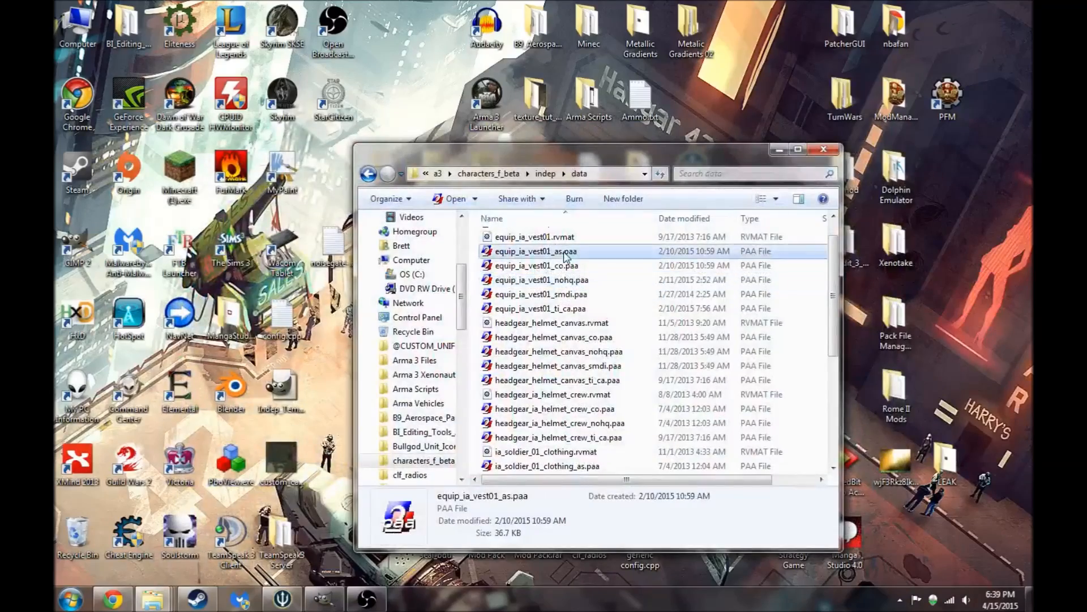
{"action": "left_click", "coordinate": [905, 142]}
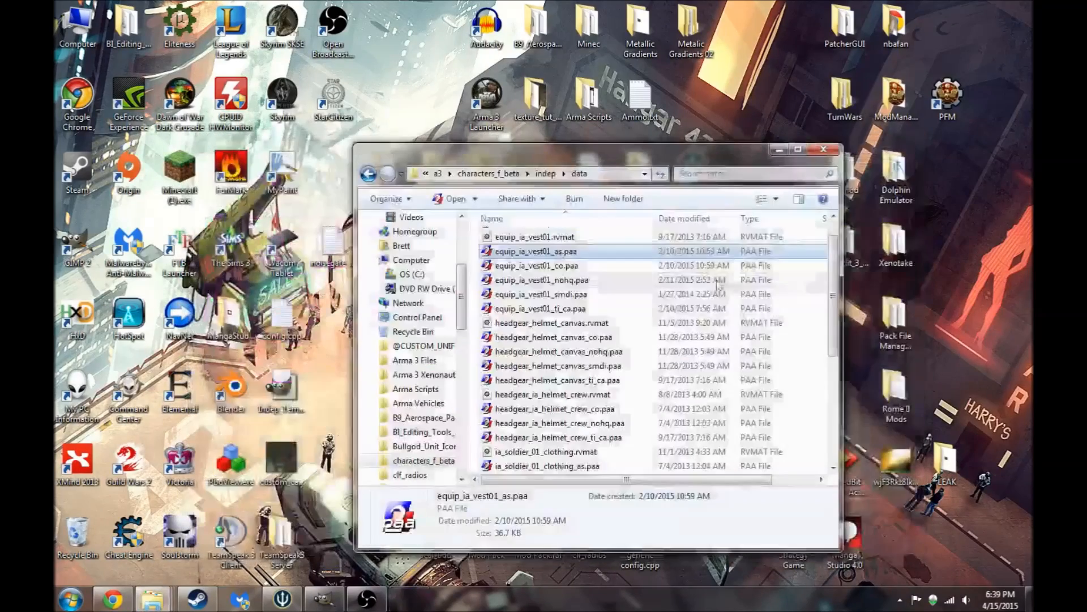
{"action": "double_click", "coordinate": [594, 295]}
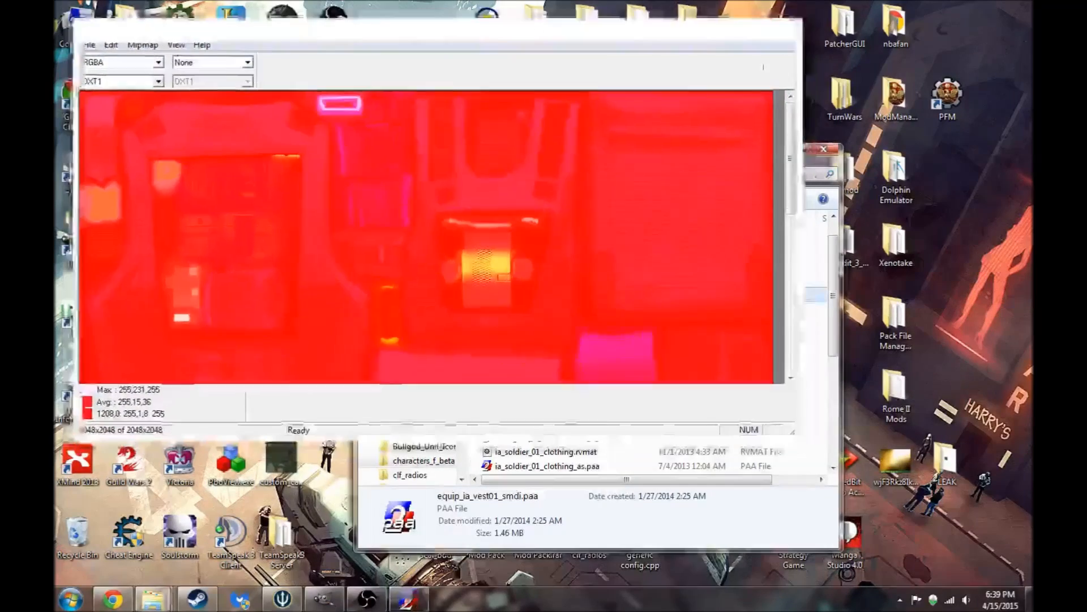
{"action": "left_click", "coordinate": [786, 23]}
{"action": "double_click", "coordinate": [575, 309]}
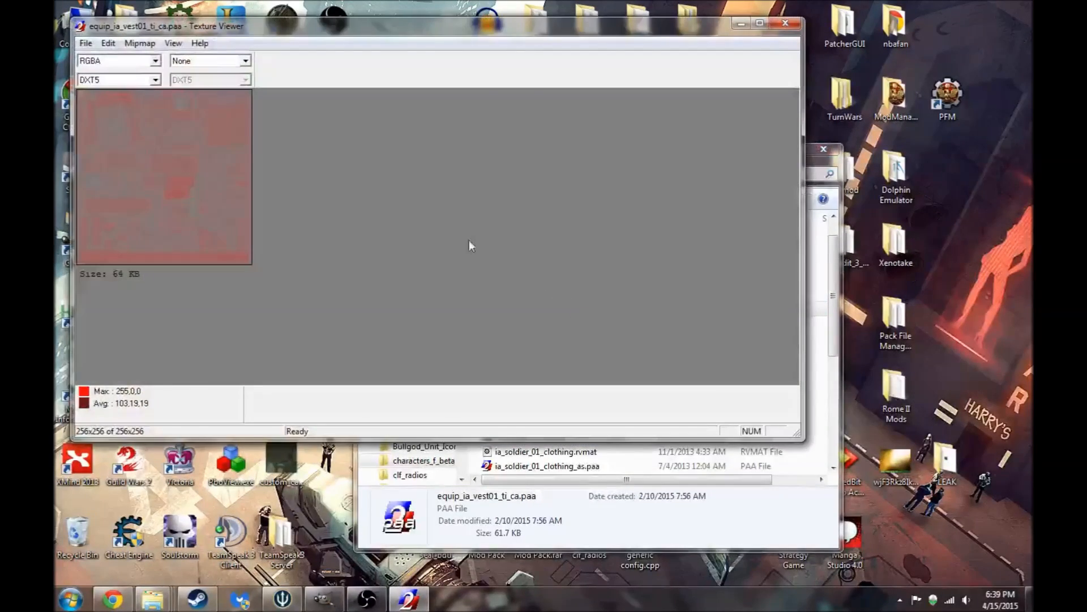
{"action": "left_click", "coordinate": [786, 20]}
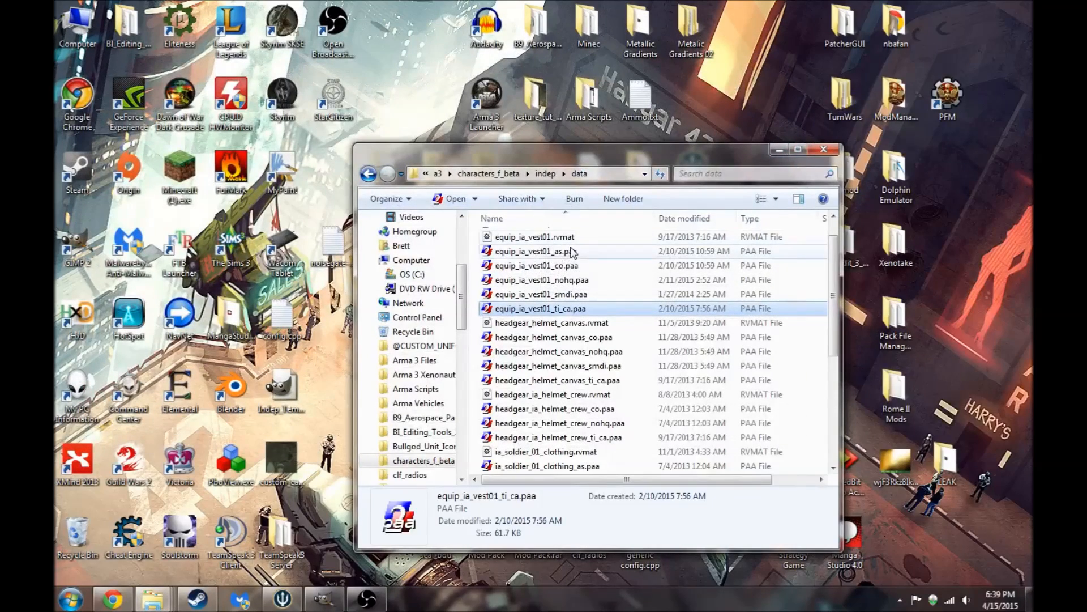
Find ia_soldier_01_clothing_nohq.paa in the data folder and open it in Texture Viewer to inspect the clothing normal map.
{"action": "left_click", "coordinate": [535, 238]}
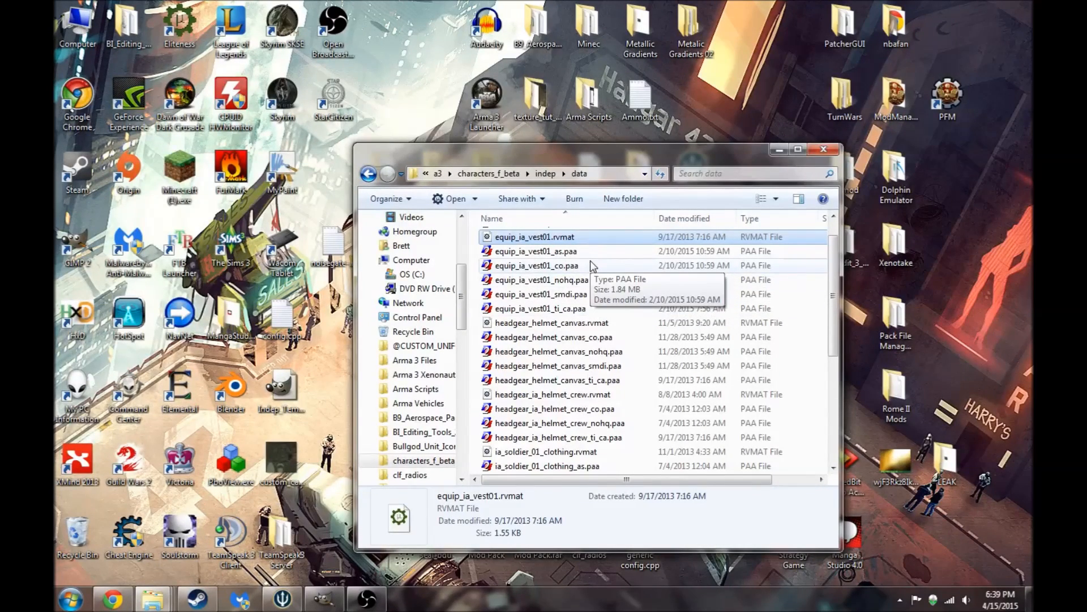
{"action": "left_click", "coordinate": [569, 283]}
{"action": "scroll", "coordinate": [569, 286], "scroll_direction": "down", "scroll_amount": 5}
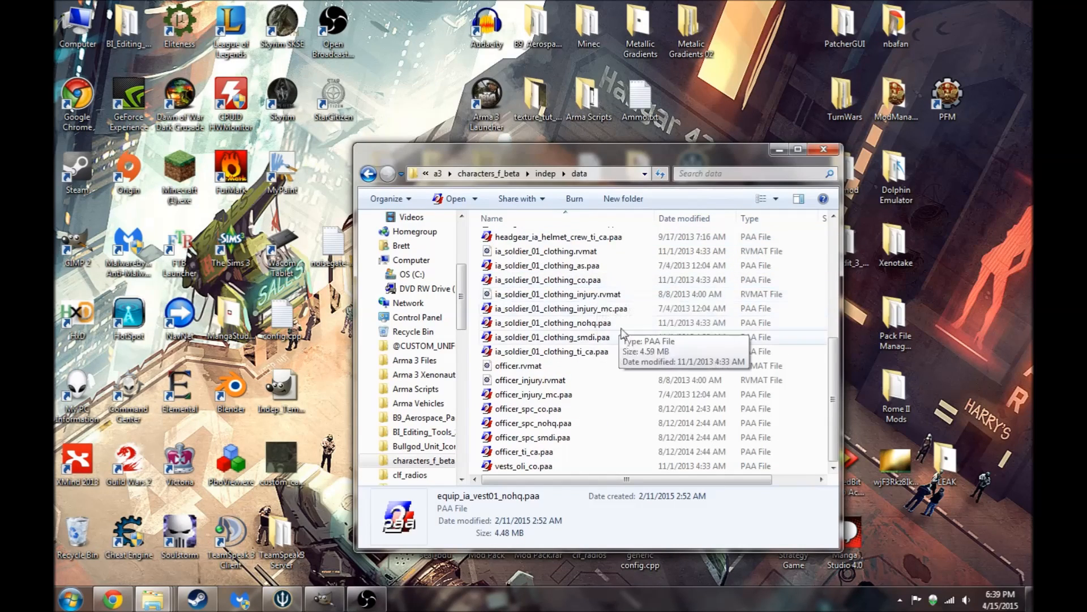
{"action": "left_click", "coordinate": [587, 327]}
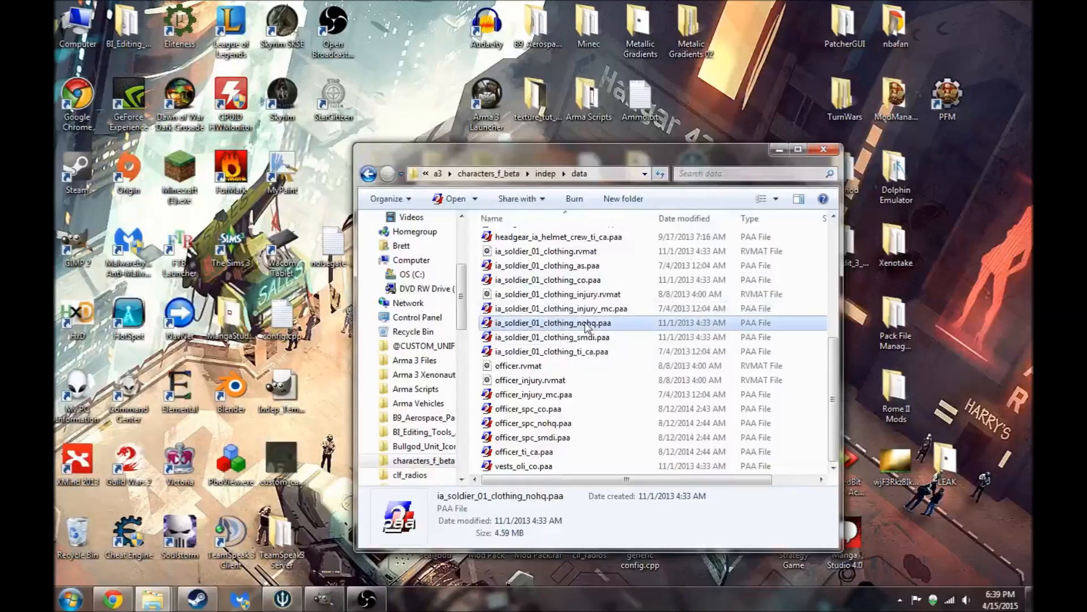
{"action": "double_click", "coordinate": [571, 327]}
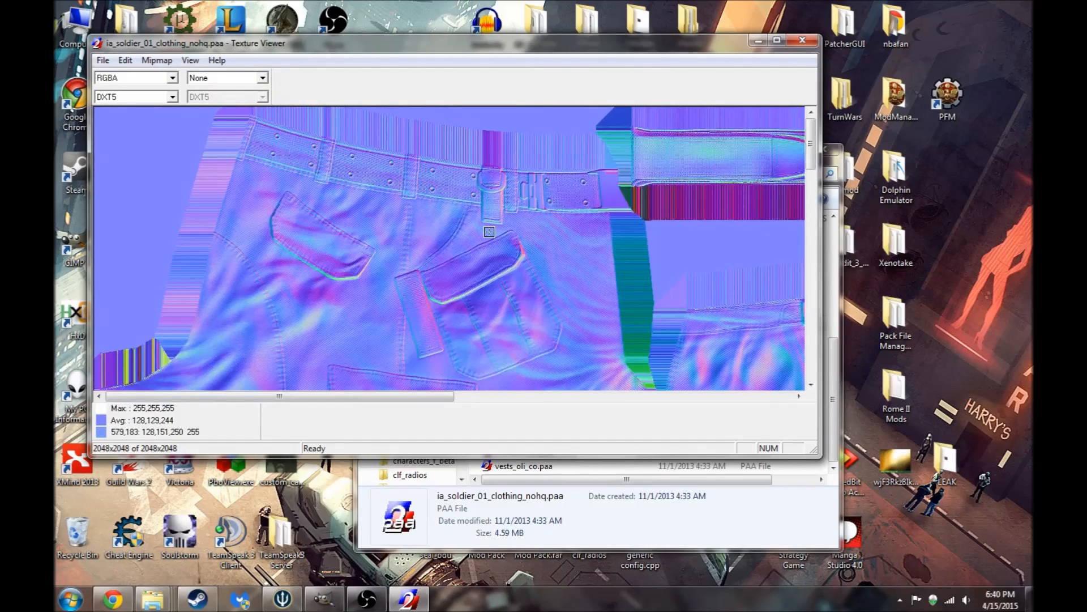
{"action": "scroll", "coordinate": [476, 233], "scroll_direction": "down", "scroll_amount": 1}
{"action": "scroll", "coordinate": [357, 200], "scroll_direction": "up", "scroll_amount": 1}
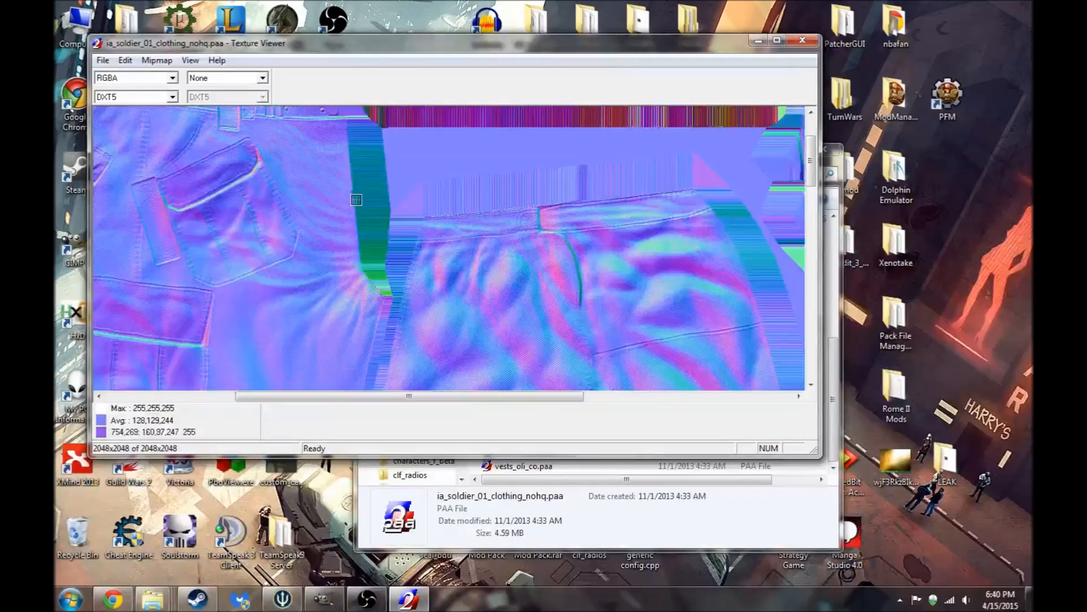
Save the clothing texture as ia_soldier_01_clothing_nohq.png in the data folder and close Texture Viewer.
{"action": "left_click", "coordinate": [103, 60]}
{"action": "left_click", "coordinate": [122, 119]}
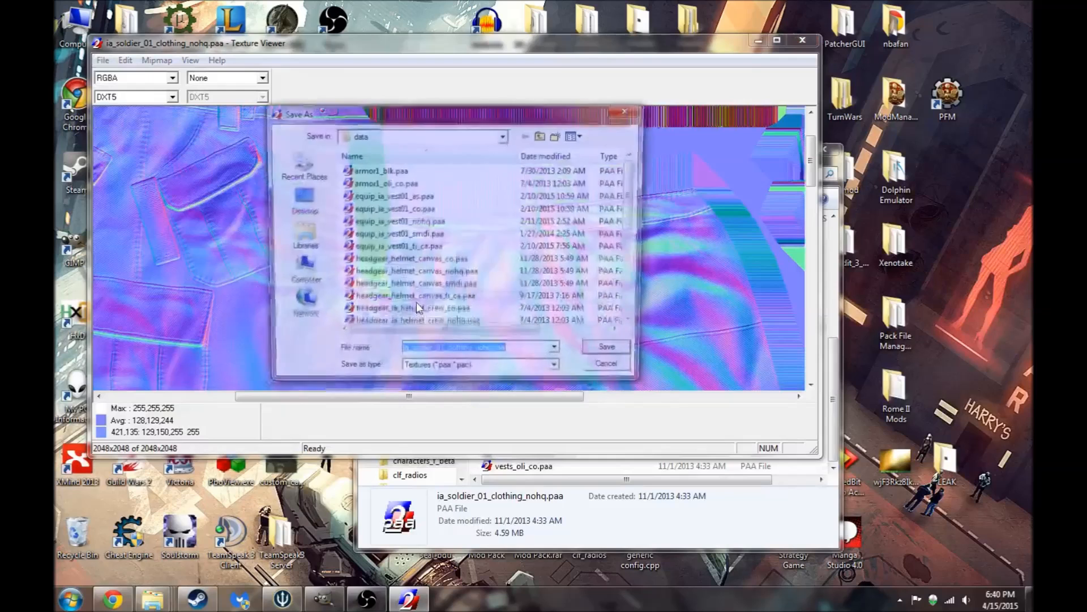
{"action": "left_click", "coordinate": [508, 354]}
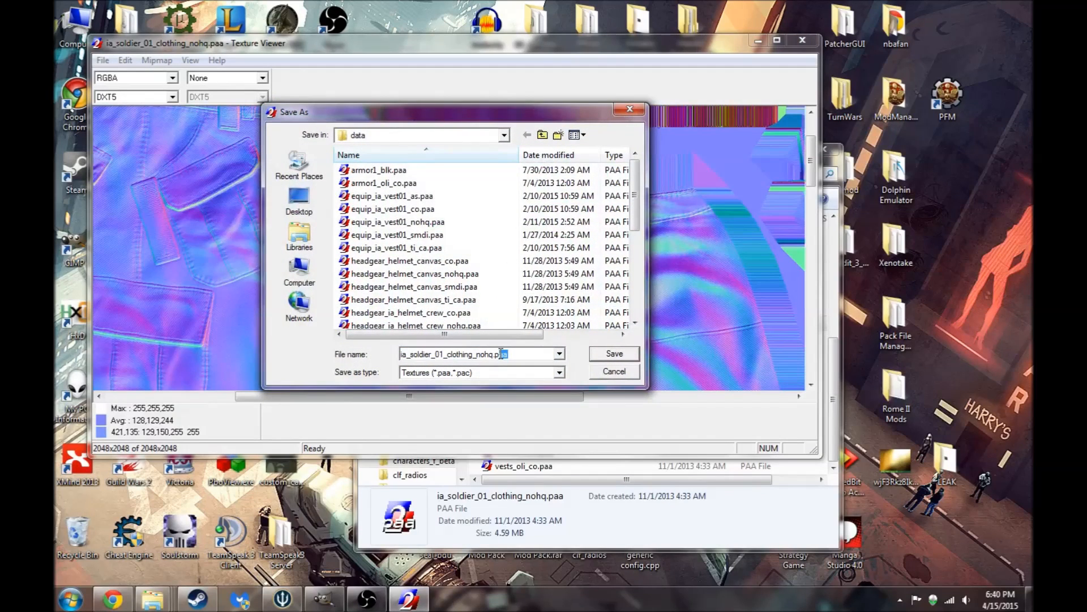
{"action": "left_click", "coordinate": [614, 354]}
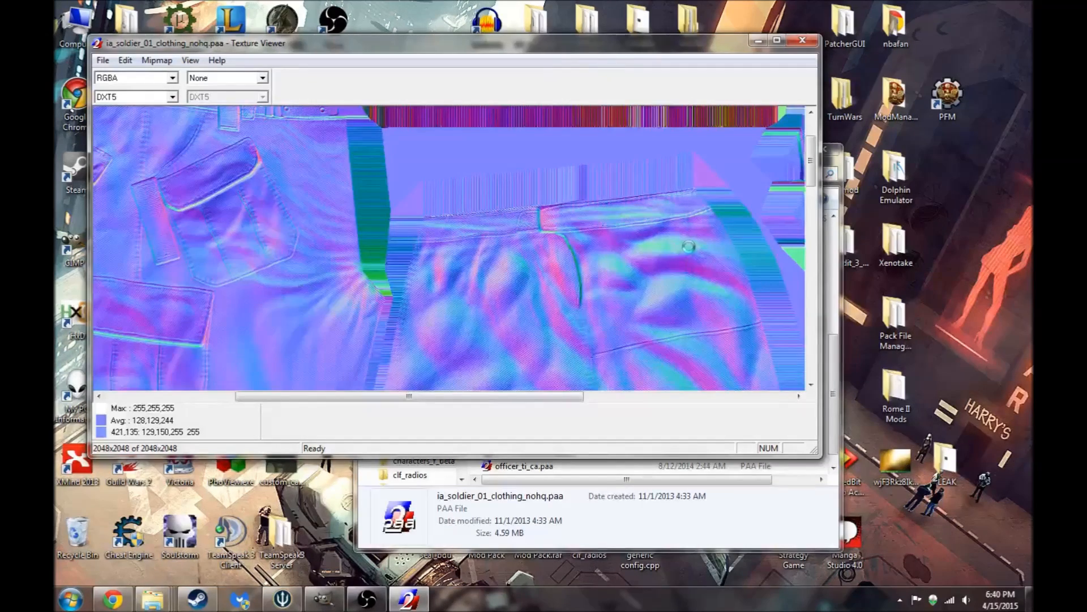
{"action": "left_click", "coordinate": [803, 40]}
Move ia_soldier_01_clothing_nohq.png from the data folder to the desktop.
{"action": "left_click", "coordinate": [551, 339]}
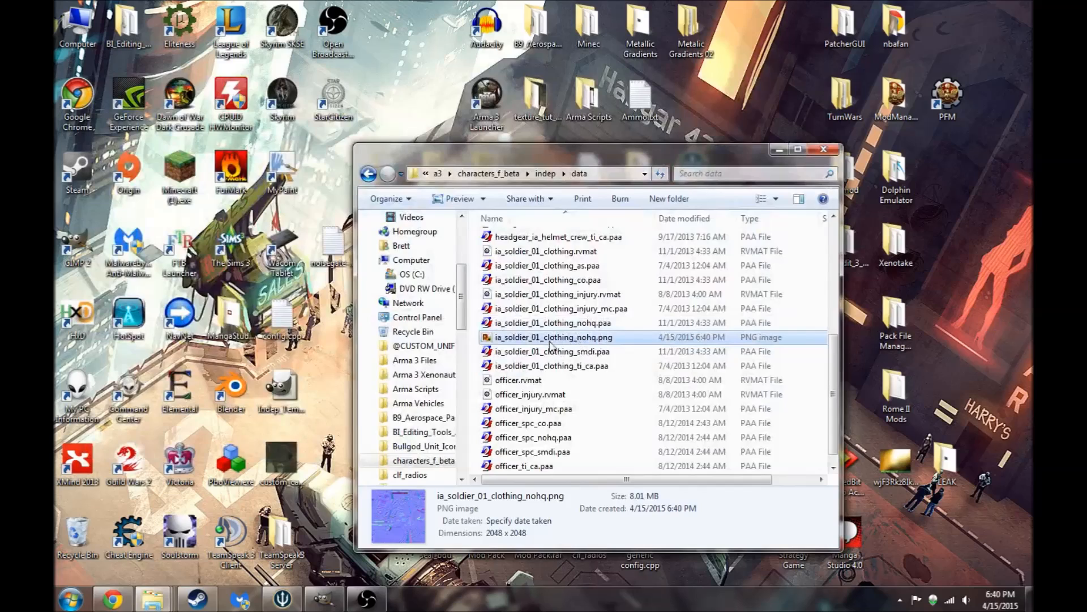
{"action": "right_click", "coordinate": [567, 338]}
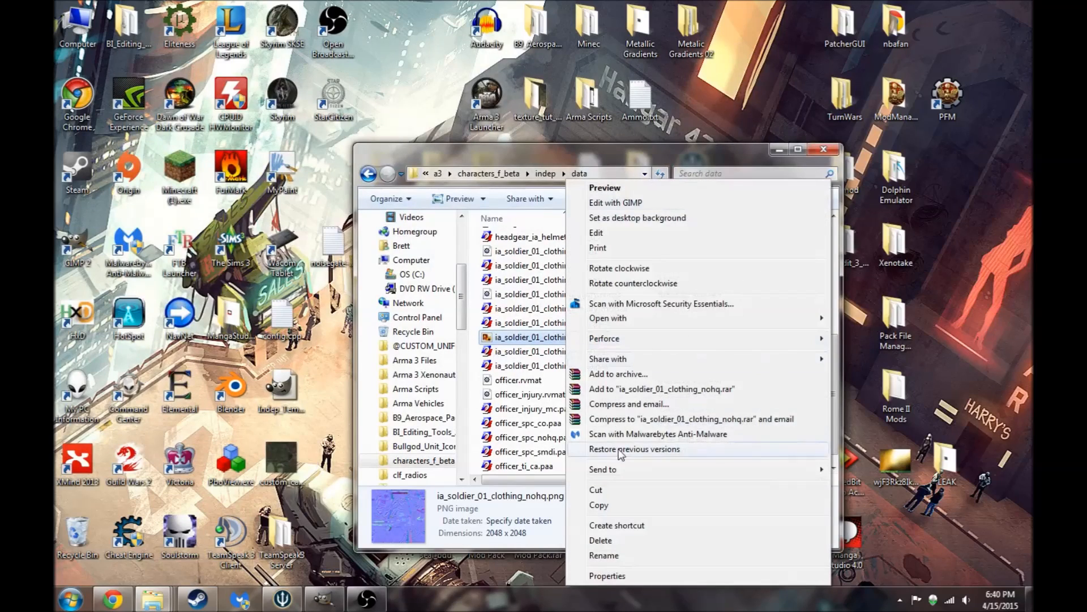
{"action": "left_click", "coordinate": [613, 490]}
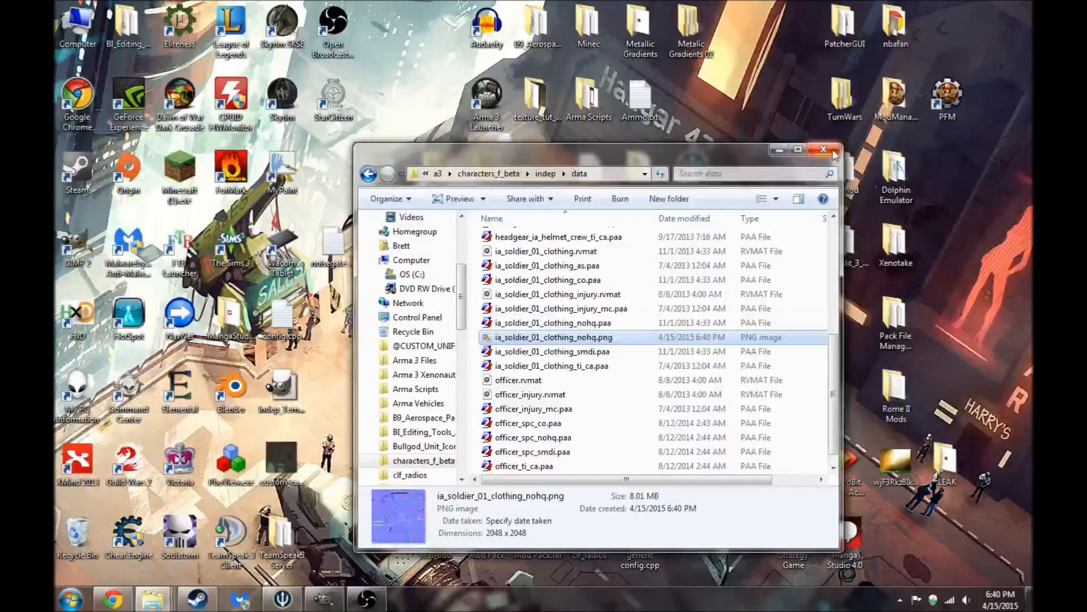
{"action": "left_click", "coordinate": [776, 153]}
{"action": "right_click", "coordinate": [387, 305]}
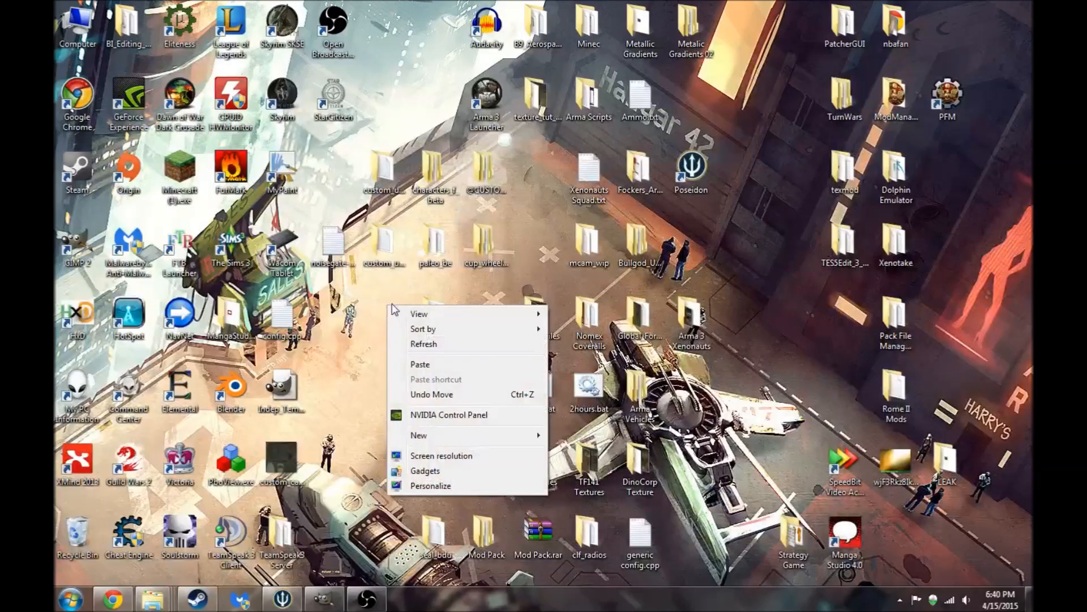
{"action": "left_click", "coordinate": [423, 364]}
{"action": "left_click", "coordinate": [357, 340]}
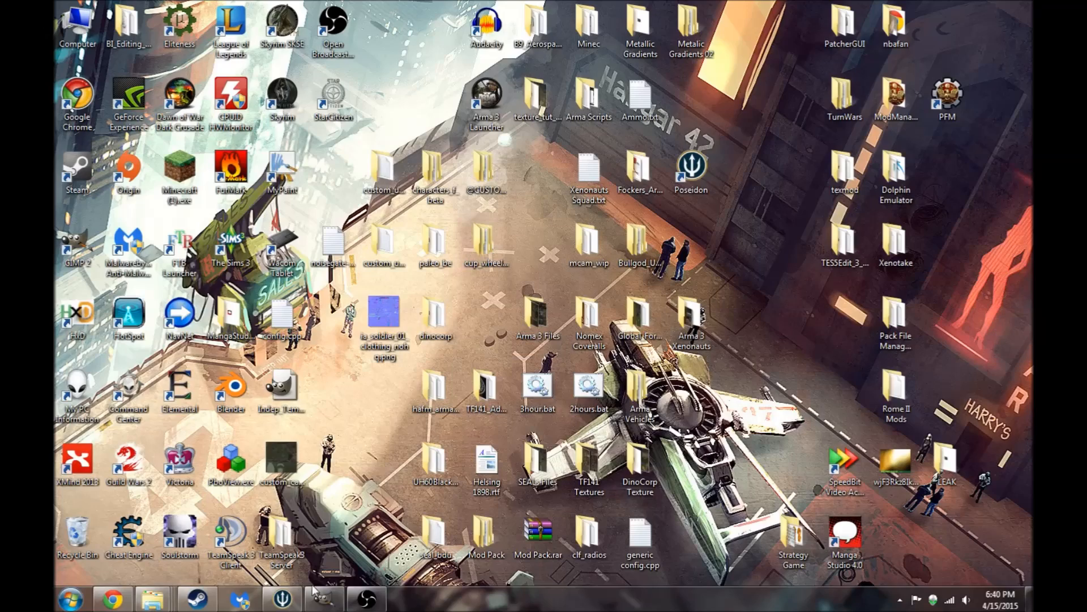
Switch to Indep_Template.xcf in GIMP, add ia_soldier_01_clothing_nohq.png from the desktop as a layer and move it beneath Overlay.
{"action": "mouse_move", "coordinate": [324, 600]}
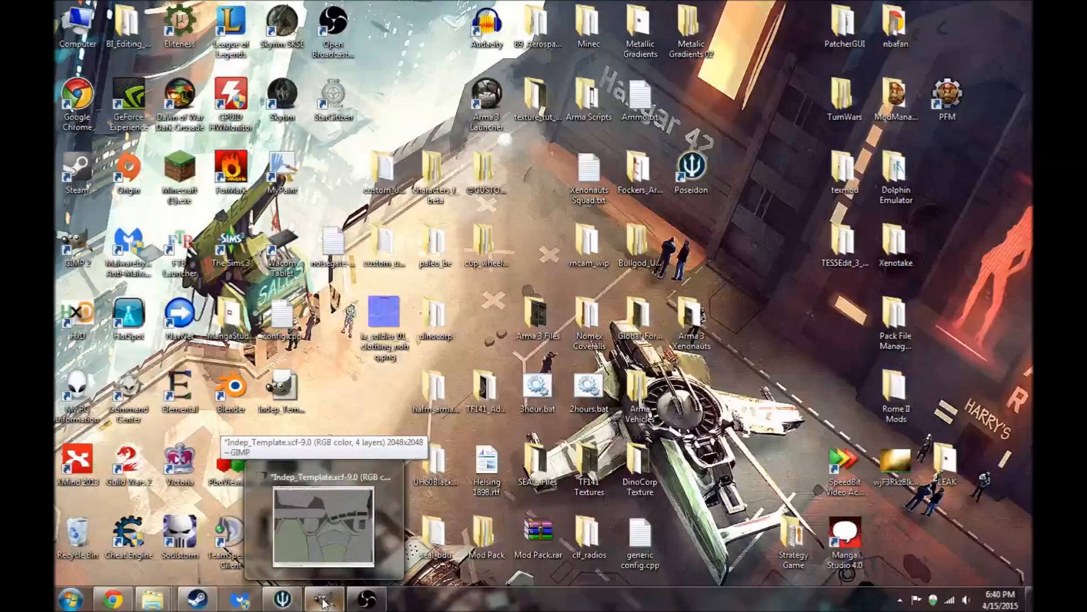
{"action": "left_click", "coordinate": [324, 600]}
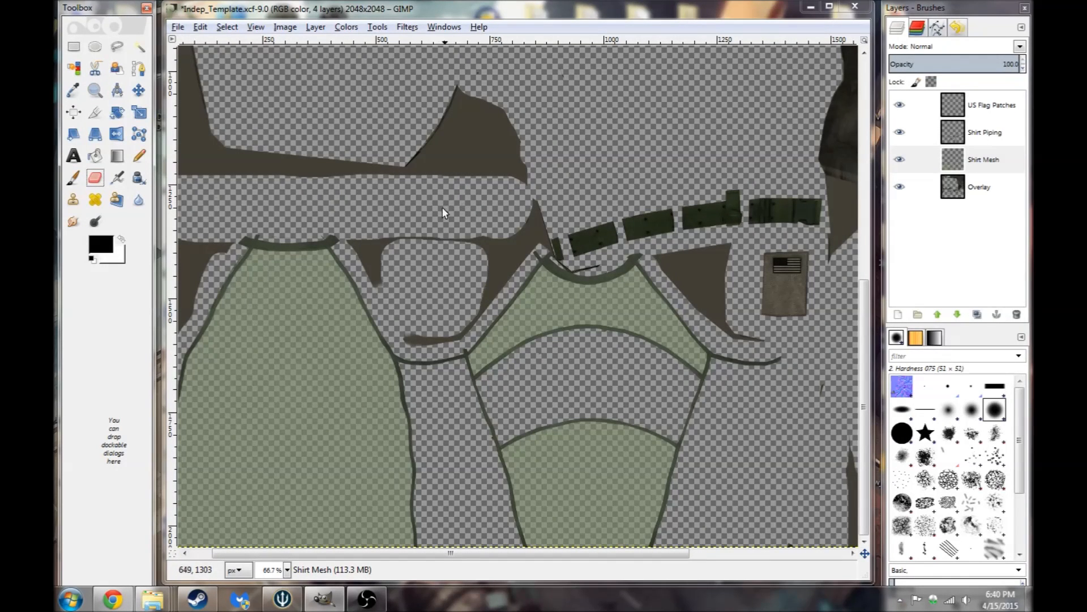
{"action": "left_click", "coordinate": [810, 8]}
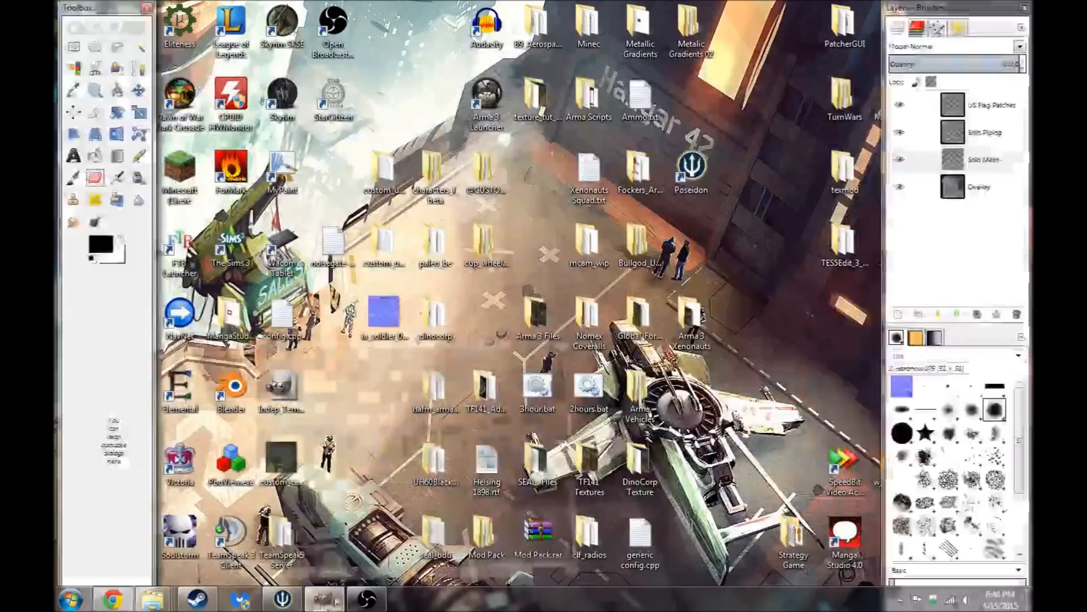
{"action": "left_click", "coordinate": [325, 599]}
{"action": "left_click_drag", "start_coordinate": [445, 10], "coordinate": [705, 102]}
{"action": "left_click_drag", "start_coordinate": [377, 326], "coordinate": [521, 190]}
{"action": "left_click_drag", "start_coordinate": [575, 104], "coordinate": [370, 14]}
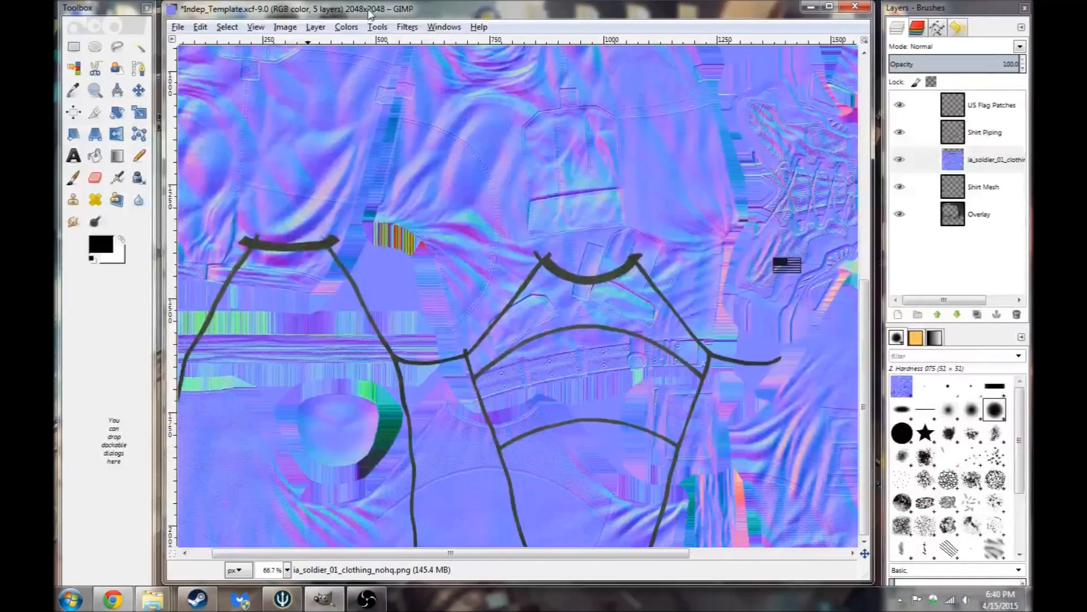
{"action": "left_click_drag", "start_coordinate": [991, 160], "coordinate": [979, 224]}
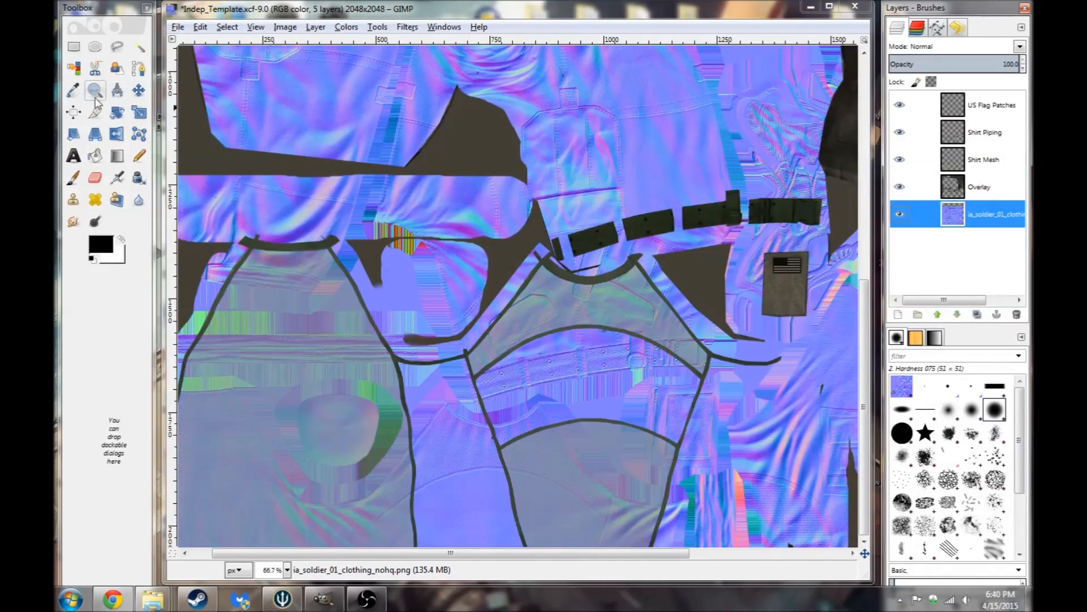
Activate the Align tool on the clothing layer and set alignment relative to Image.
{"action": "left_click", "coordinate": [73, 112]}
{"action": "left_click", "coordinate": [602, 112]}
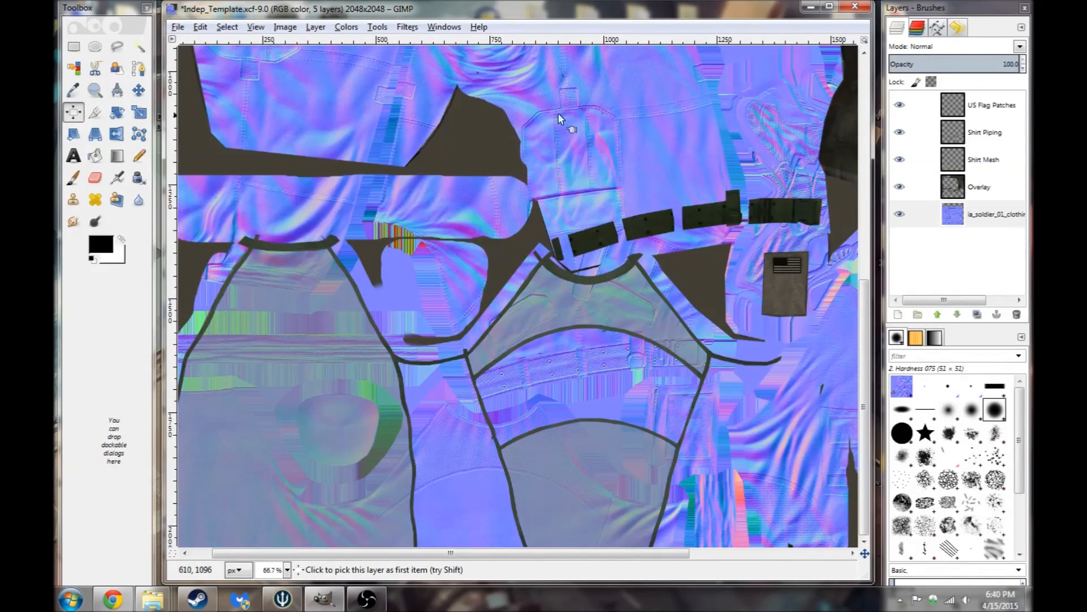
{"action": "double_click", "coordinate": [73, 112]}
{"action": "left_click", "coordinate": [100, 91]}
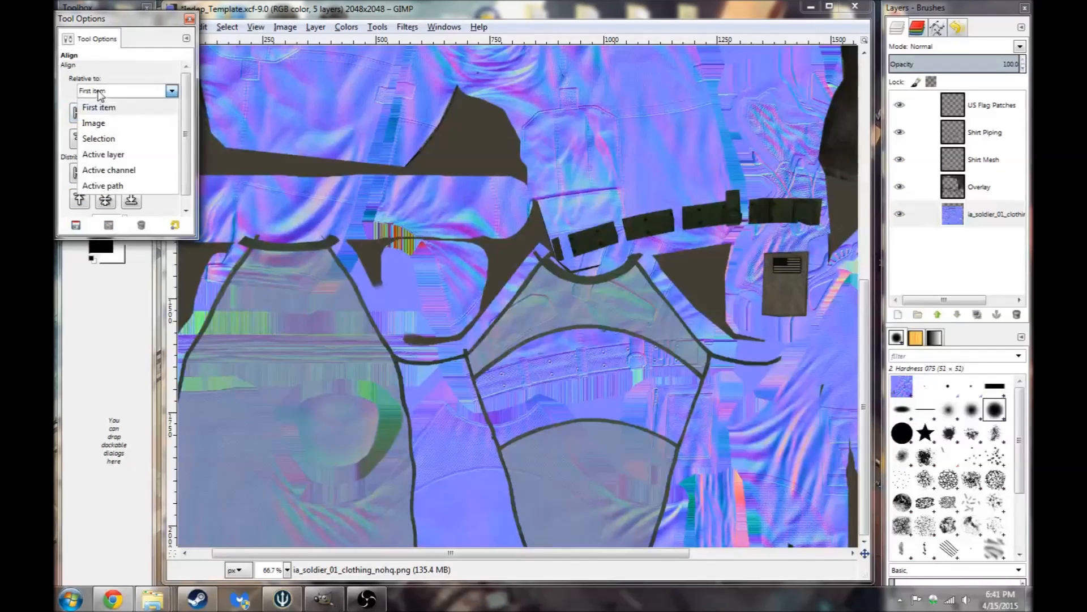
{"action": "left_click", "coordinate": [100, 138]}
{"action": "left_click", "coordinate": [107, 93]}
{"action": "left_click", "coordinate": [106, 121]}
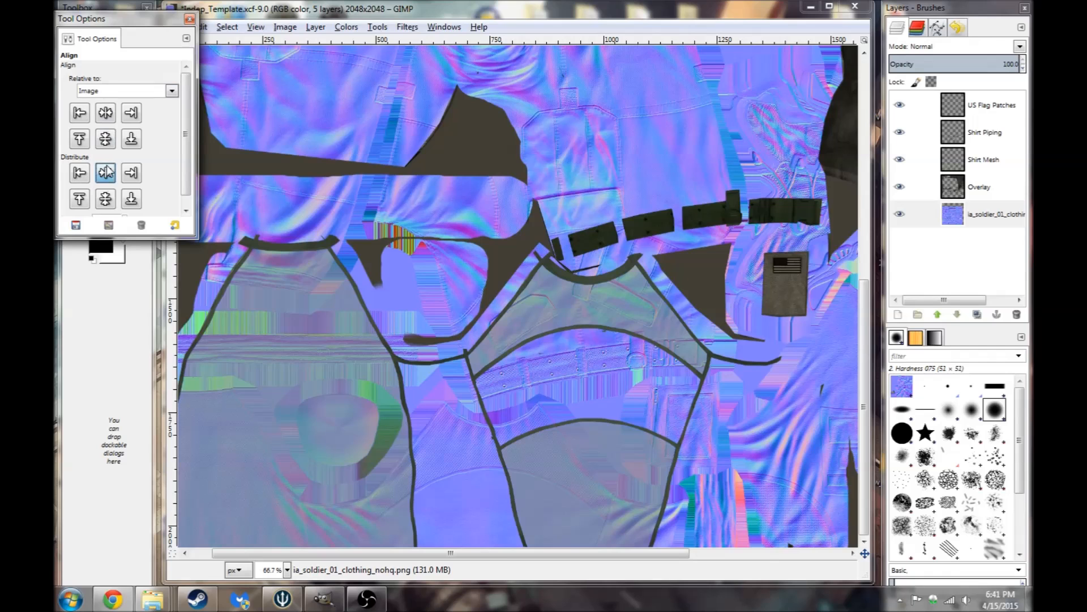
Select the entire canvas and try to centre the clothing layer on the image, then close the tool options.
{"action": "left_click", "coordinate": [988, 218]}
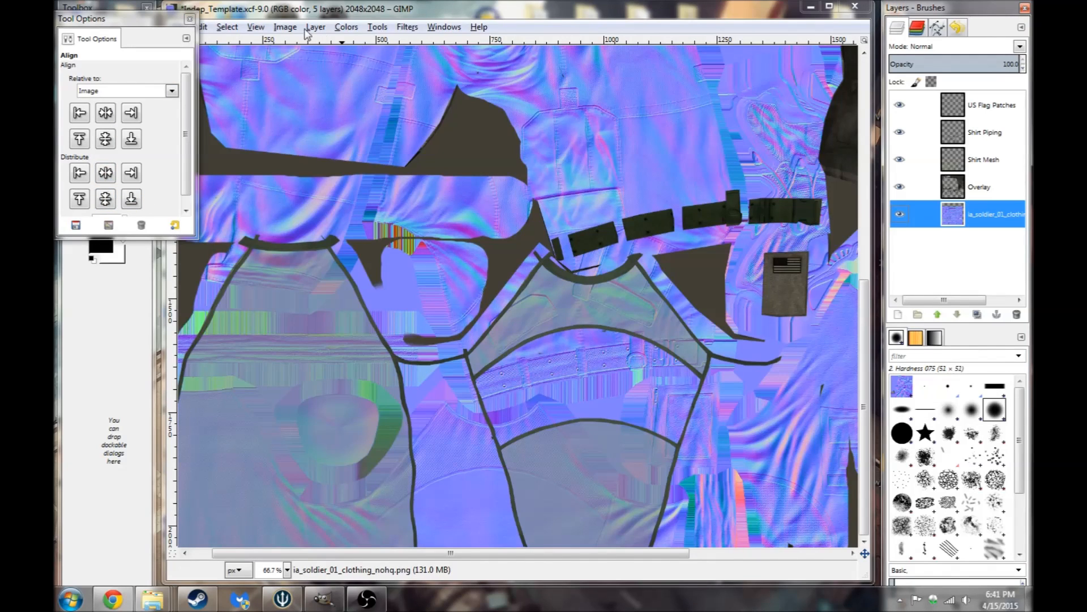
{"action": "left_click", "coordinate": [228, 26]}
{"action": "left_click", "coordinate": [231, 43]}
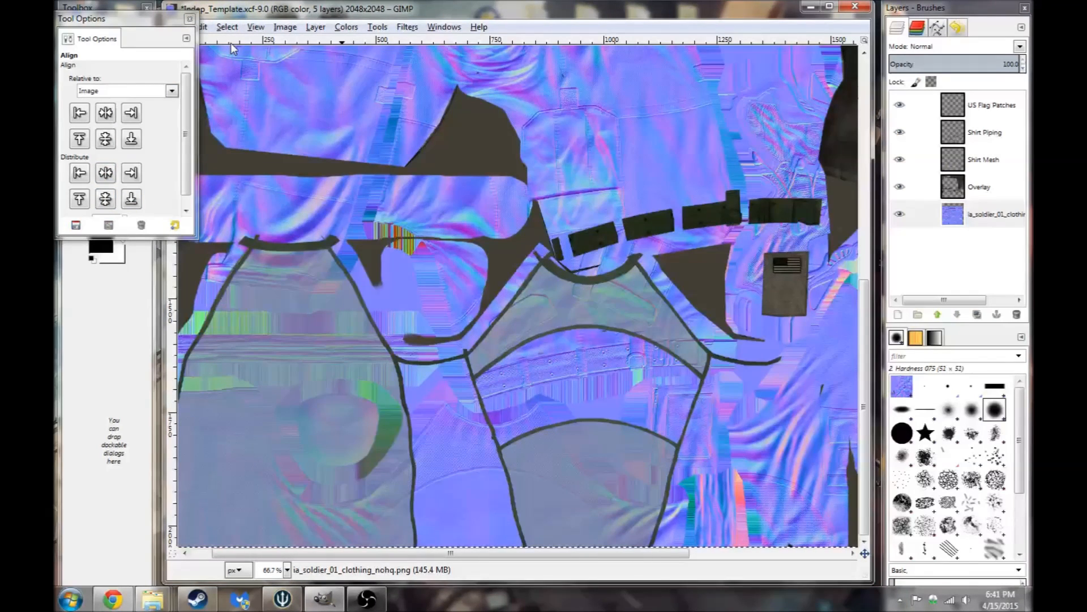
{"action": "left_click", "coordinate": [108, 171]}
{"action": "left_click", "coordinate": [104, 146]}
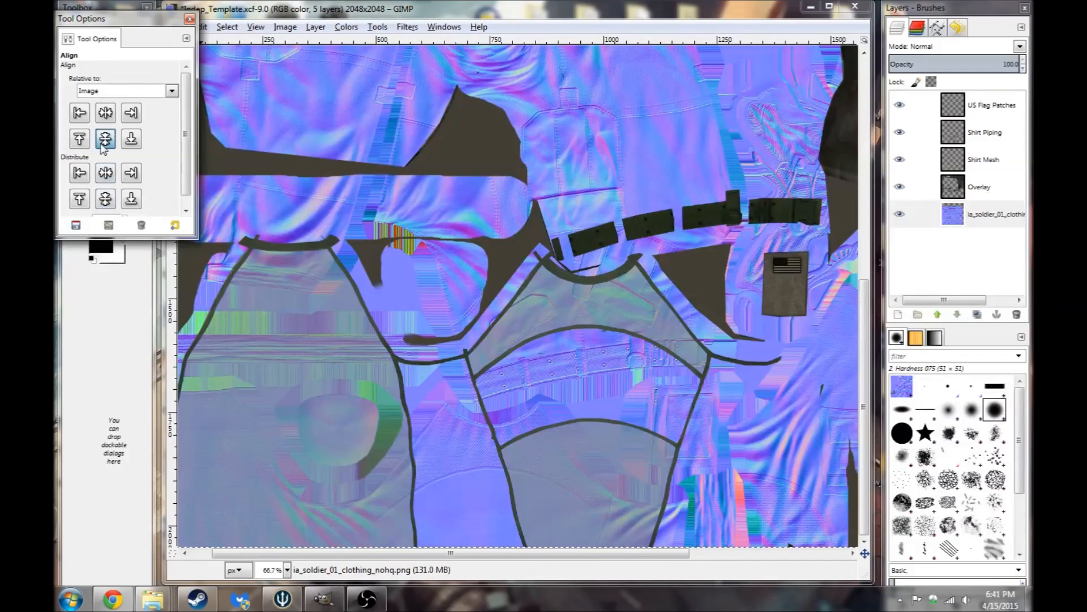
{"action": "left_click", "coordinate": [189, 19]}
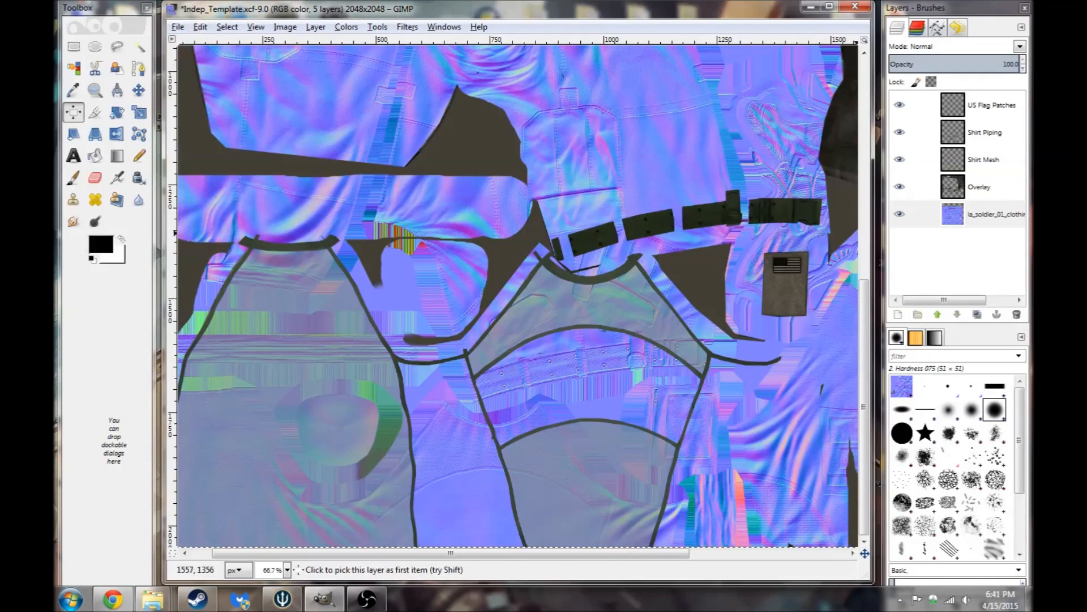
Try to align the clothing layer with the template relative to First item.
{"action": "left_click", "coordinate": [996, 218]}
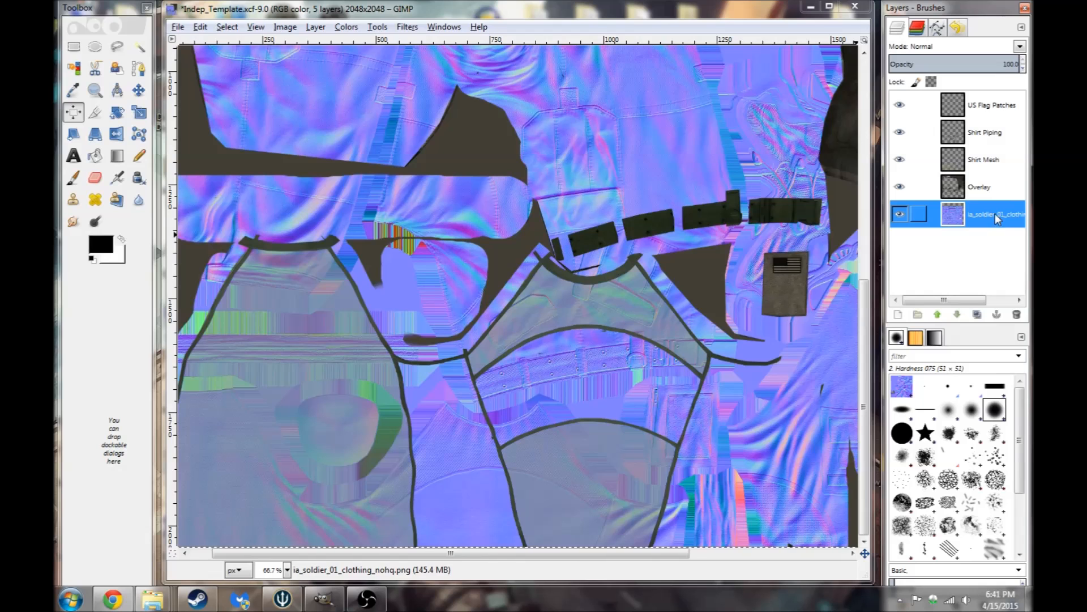
{"action": "left_click", "coordinate": [73, 113]}
{"action": "double_click", "coordinate": [73, 114]}
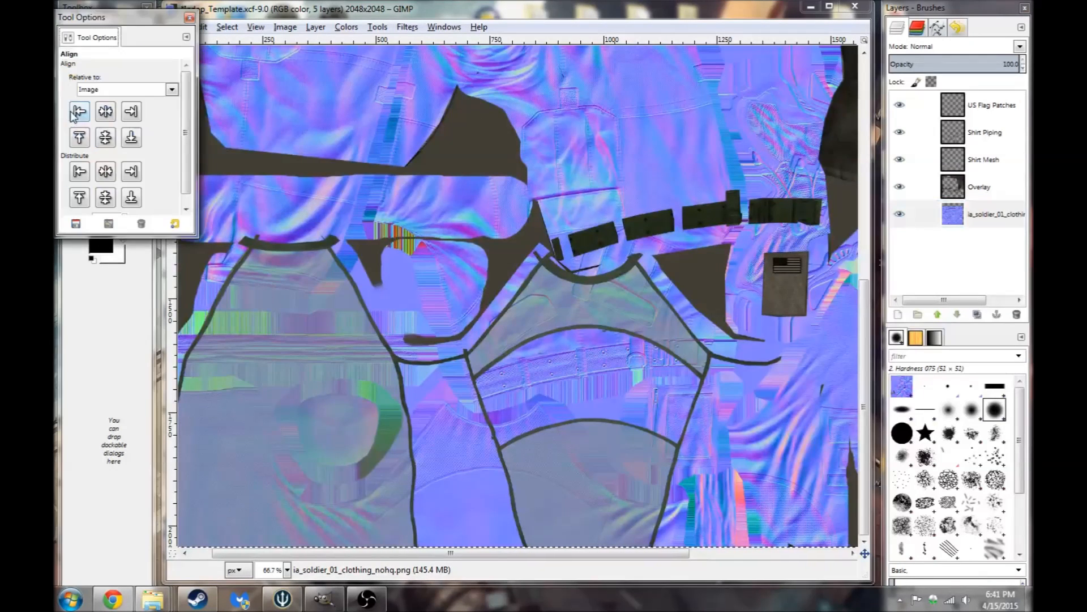
{"action": "left_click", "coordinate": [102, 91]}
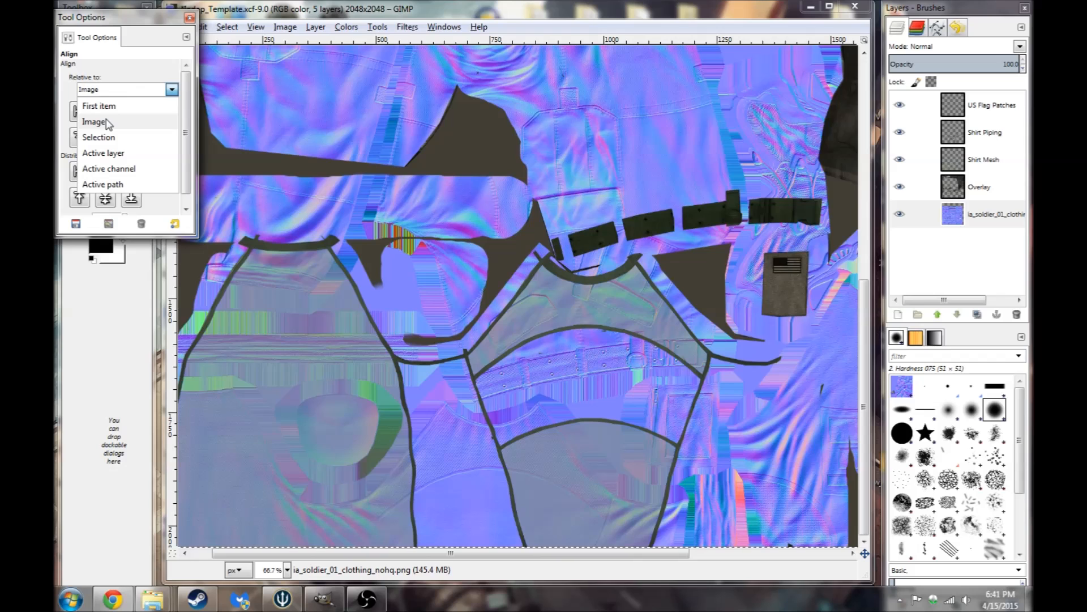
{"action": "left_click", "coordinate": [105, 107]}
{"action": "left_click", "coordinate": [106, 198]}
{"action": "left_click", "coordinate": [998, 207]}
{"action": "left_click", "coordinate": [997, 183]}
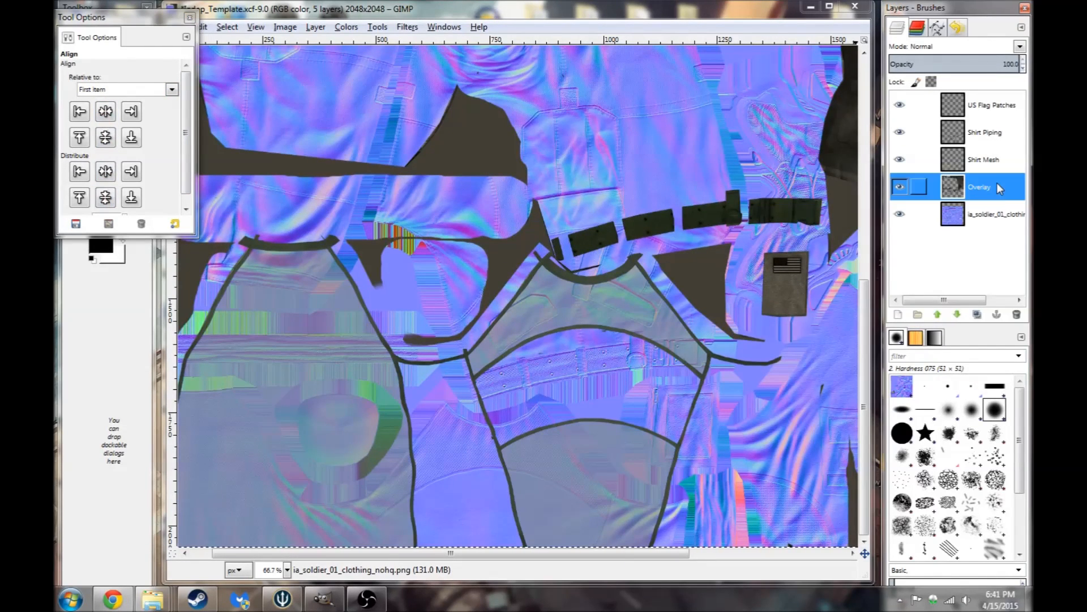
{"action": "left_click", "coordinate": [1001, 212]}
{"action": "left_click", "coordinate": [460, 4]}
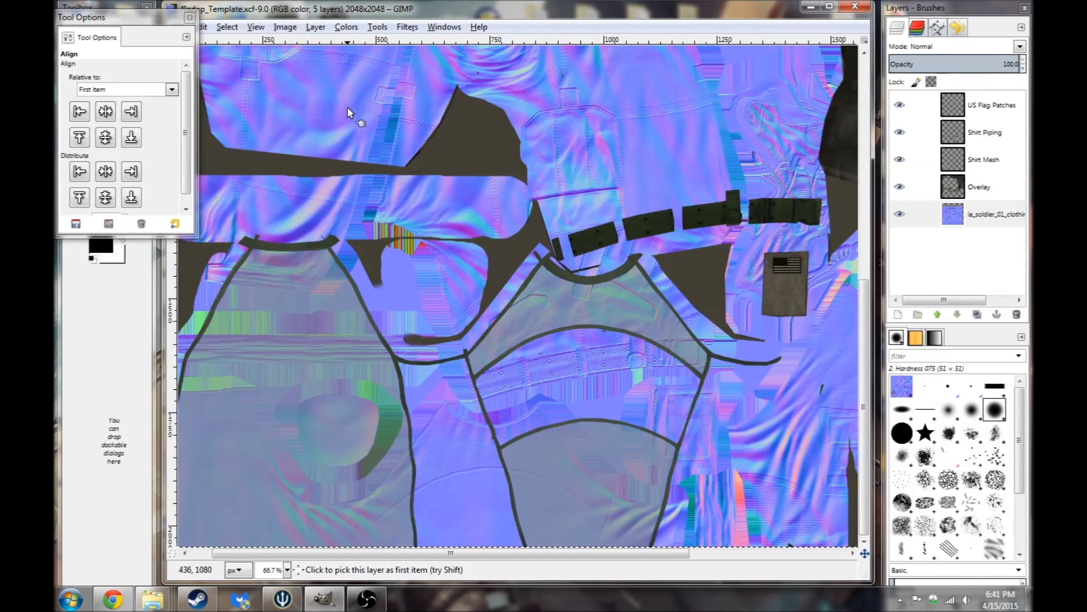
{"action": "left_click_drag", "start_coordinate": [311, 103], "coordinate": [311, 102]}
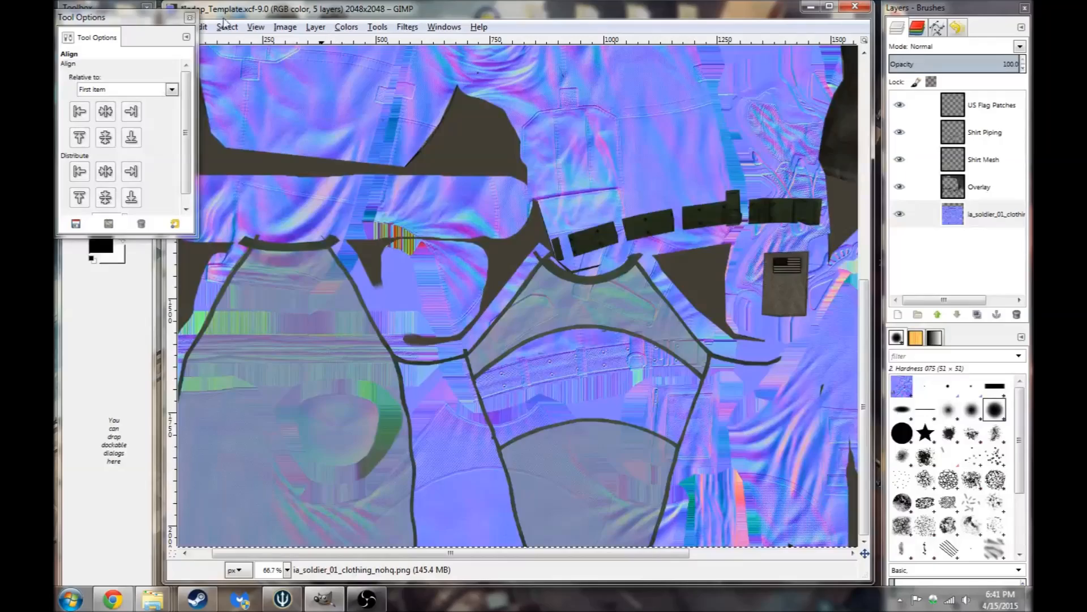
{"action": "left_click", "coordinate": [190, 19]}
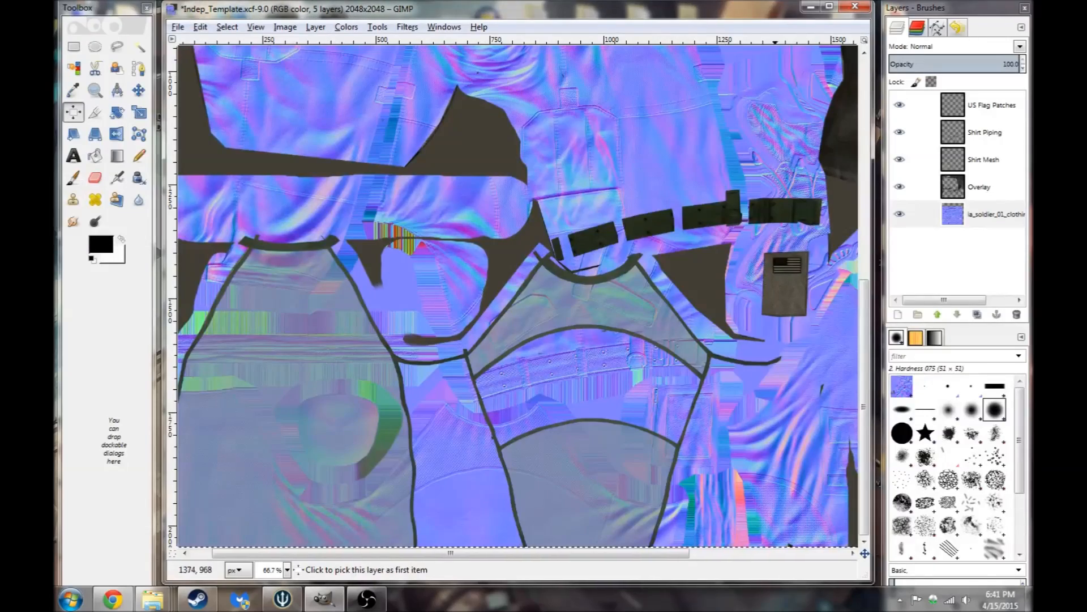
Delete the ia_soldier_01_clothing_nohq.png layer from the template.
{"action": "left_click", "coordinate": [810, 6]}
{"action": "left_click", "coordinate": [317, 600]}
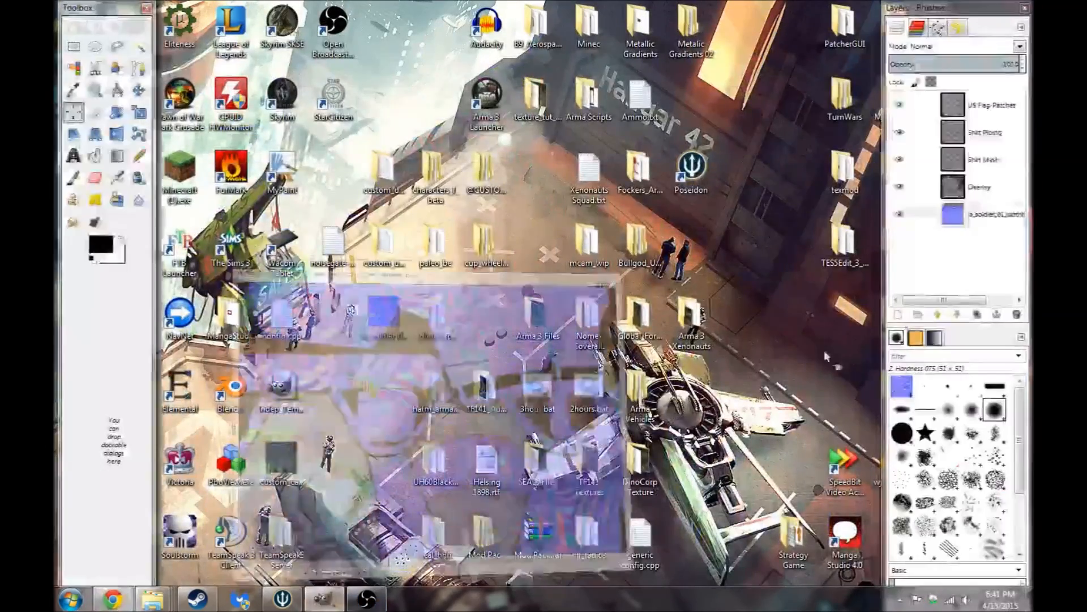
{"action": "right_click", "coordinate": [984, 219]}
{"action": "left_click", "coordinate": [905, 333]}
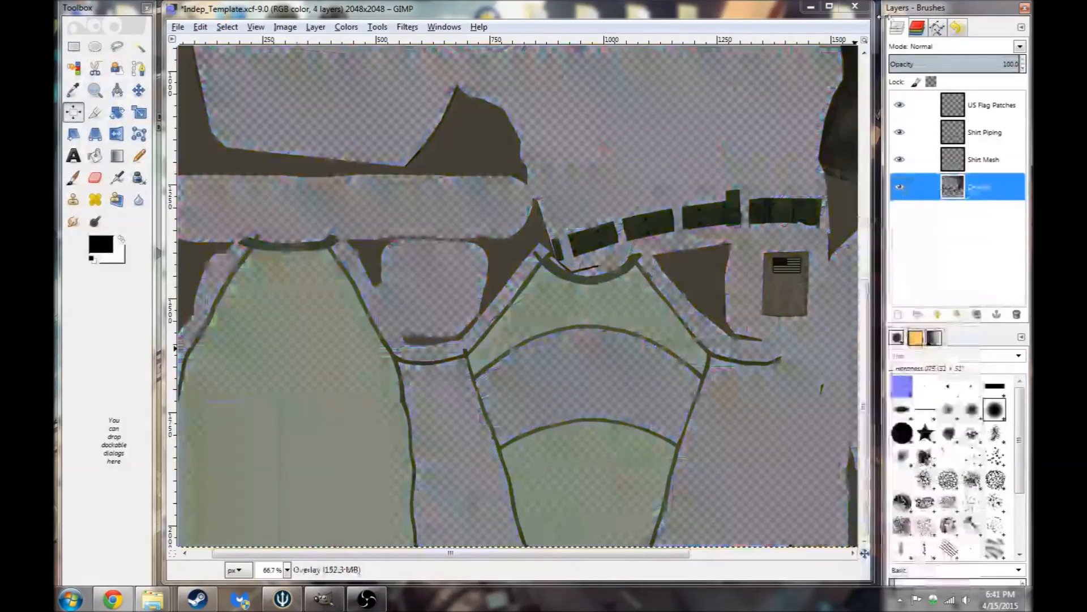
Open ia_soldier_01_clothing_nohq.png from the desktop as a separate image in GIMP.
{"action": "left_click", "coordinate": [810, 6]}
{"action": "right_click", "coordinate": [380, 321]}
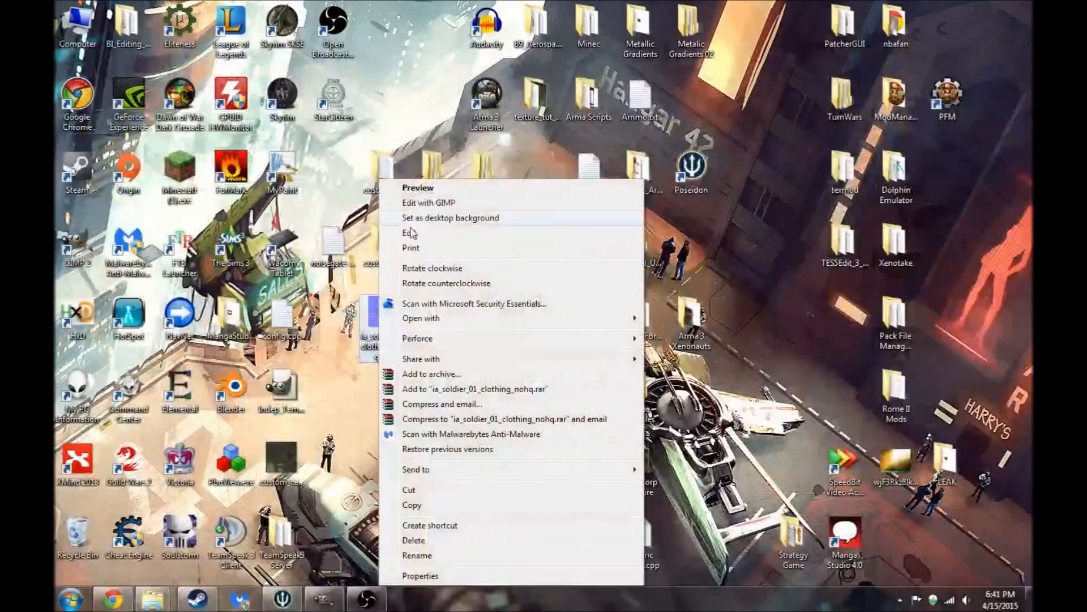
{"action": "left_click", "coordinate": [419, 202]}
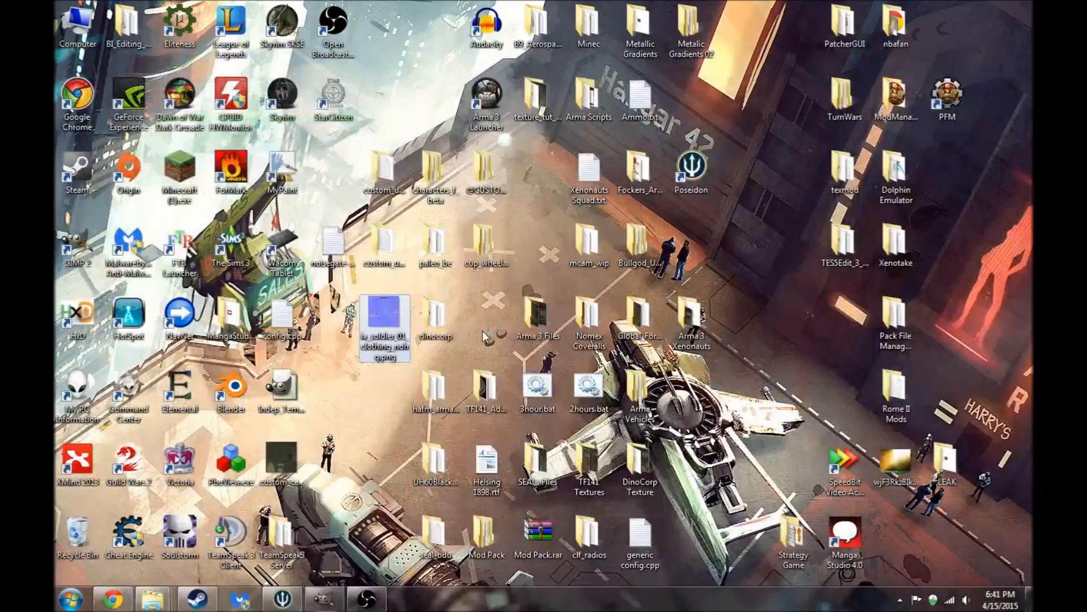
Select the whole clothing texture, cut it to the clipboard and close its image.
{"action": "left_click", "coordinate": [214, 131]}
{"action": "left_click", "coordinate": [225, 144]}
{"action": "right_click", "coordinate": [261, 196]}
{"action": "mouse_move", "coordinate": [345, 230]}
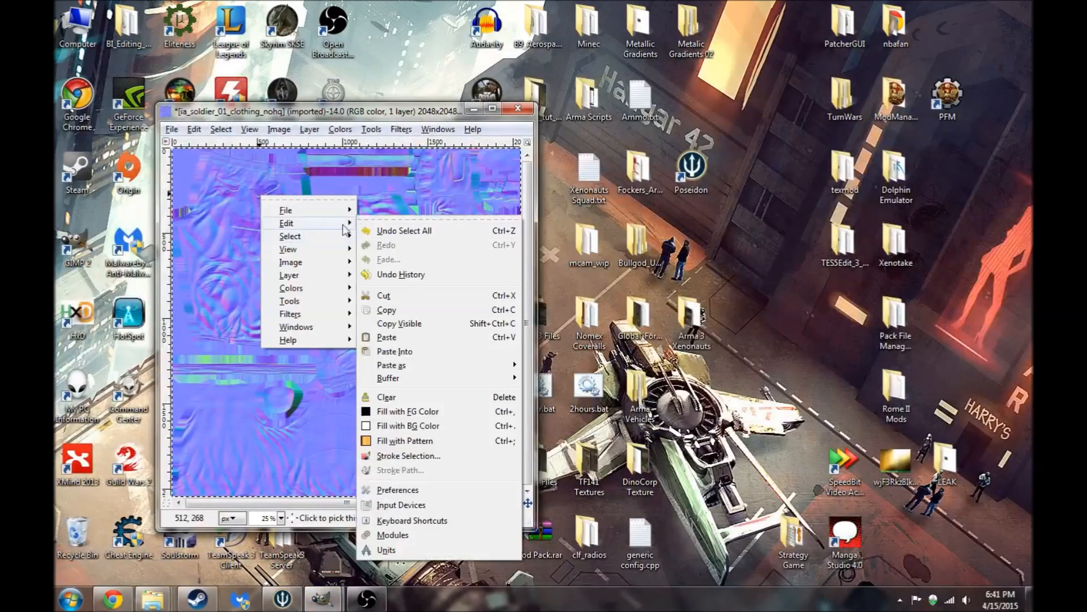
{"action": "left_click", "coordinate": [384, 295]}
{"action": "left_click", "coordinate": [518, 108]}
{"action": "left_click", "coordinate": [352, 387]}
Return to Indep_Template.xcf and paste the cut clothing texture into it.
{"action": "left_click", "coordinate": [366, 599]}
{"action": "left_click", "coordinate": [367, 599]}
{"action": "left_click", "coordinate": [324, 599]}
{"action": "right_click", "coordinate": [262, 192]}
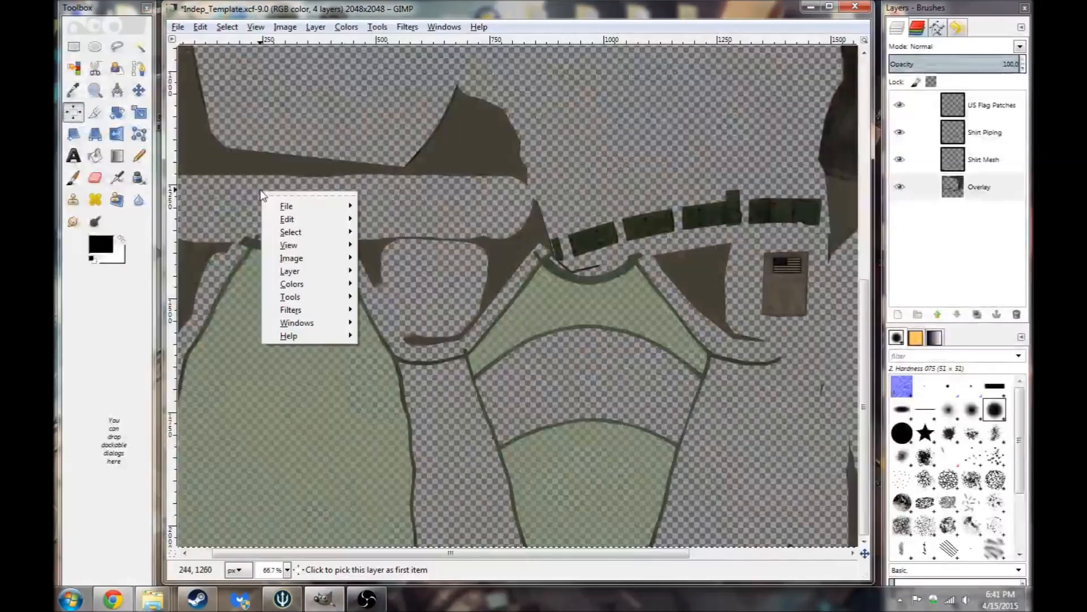
{"action": "mouse_move", "coordinate": [287, 219]}
{"action": "left_click", "coordinate": [396, 332]}
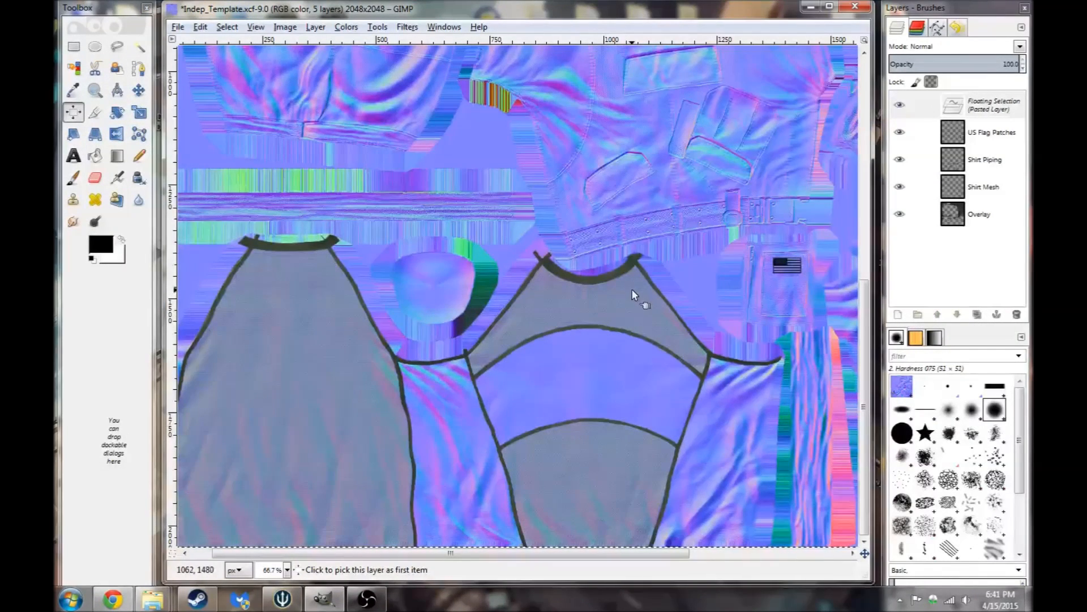
Convert the pasted floating selection to a new layer, move it beneath Overlay and check its fit against the template.
{"action": "scroll", "coordinate": [633, 295], "scroll_direction": "up", "scroll_amount": 10}
{"action": "right_click", "coordinate": [933, 140]}
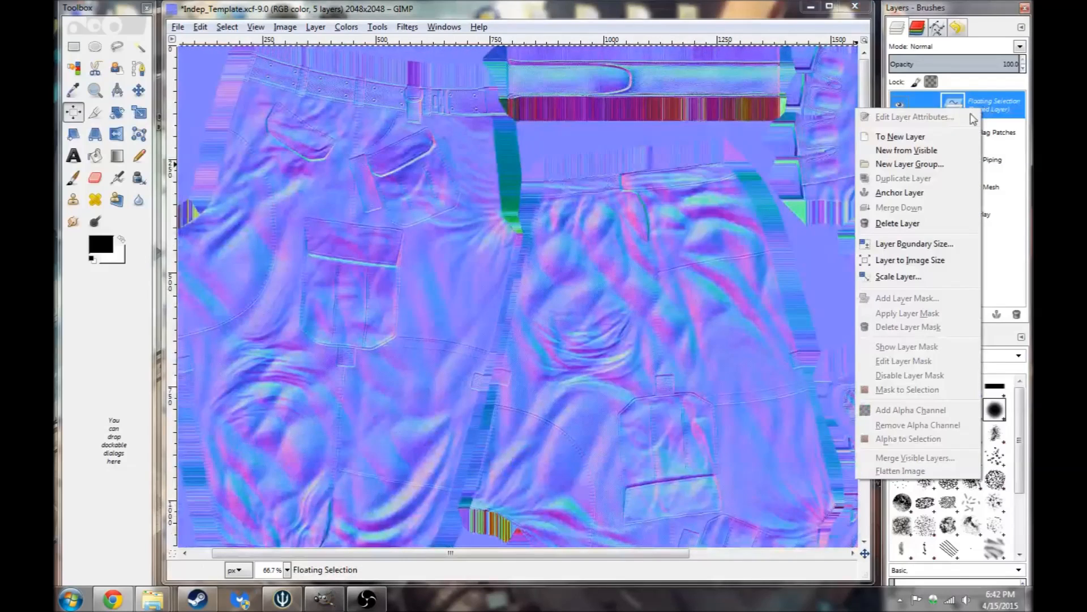
{"action": "left_click", "coordinate": [907, 141]}
{"action": "left_click_drag", "start_coordinate": [953, 105], "coordinate": [986, 218]}
{"action": "scroll", "coordinate": [643, 215], "scroll_direction": "down", "scroll_amount": 7}
{"action": "scroll", "coordinate": [644, 214], "scroll_direction": "down", "scroll_amount": 6}
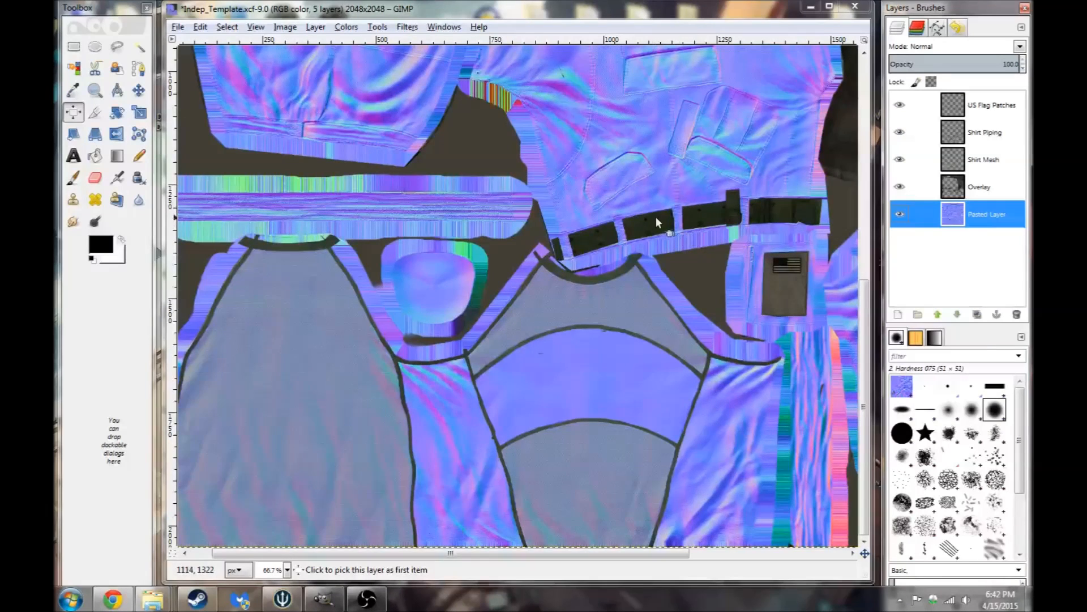
{"action": "scroll", "coordinate": [654, 224], "scroll_direction": "up", "scroll_amount": 4}
{"action": "scroll", "coordinate": [654, 230], "scroll_direction": "up", "scroll_amount": 5}
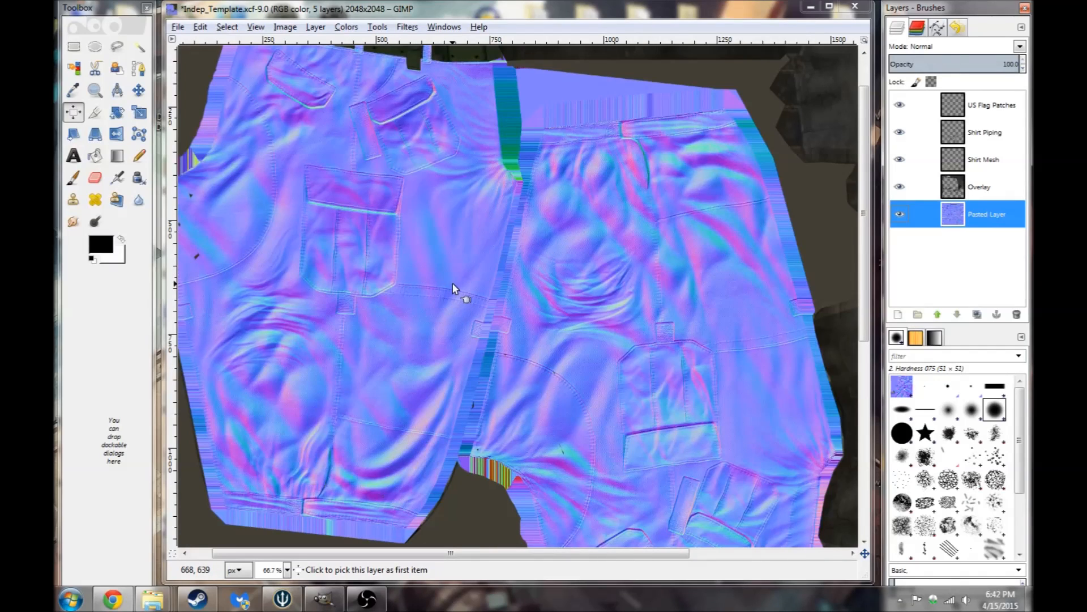
{"action": "scroll", "coordinate": [452, 283], "scroll_direction": "down", "scroll_amount": 7}
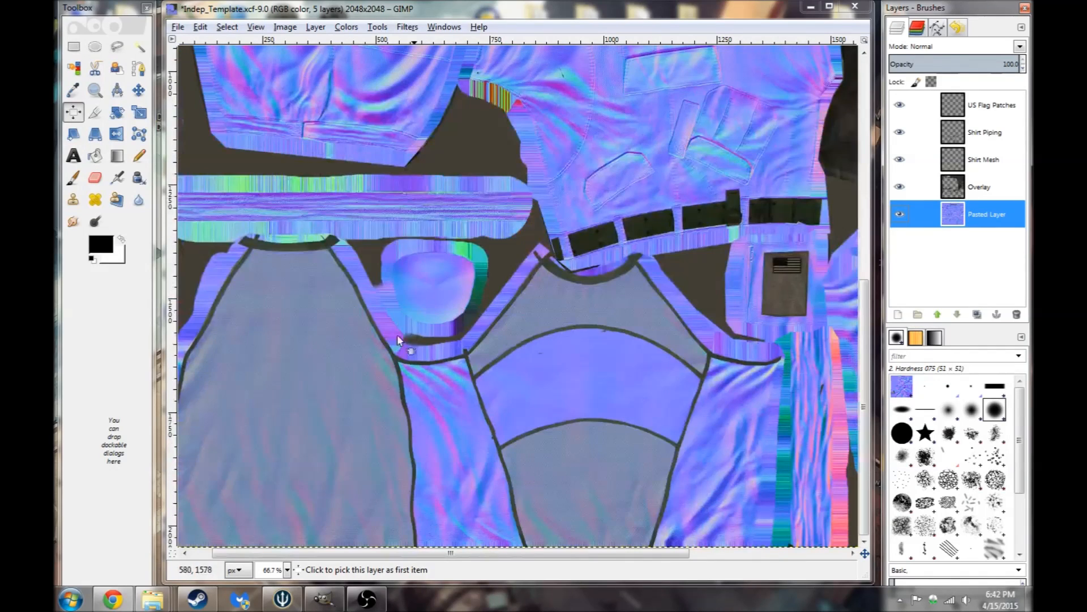
Desaturate the pasted clothing layer with shades of gray based on Luminosity.
{"action": "left_click", "coordinate": [346, 27]}
{"action": "left_click", "coordinate": [965, 213]}
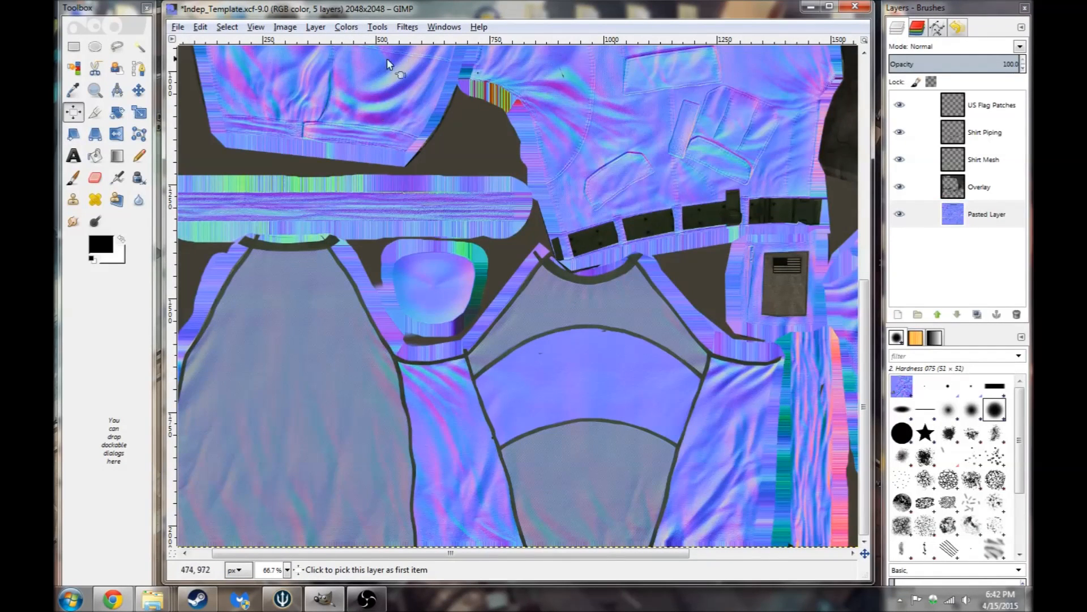
{"action": "left_click", "coordinate": [316, 27]}
{"action": "mouse_move", "coordinate": [345, 28]}
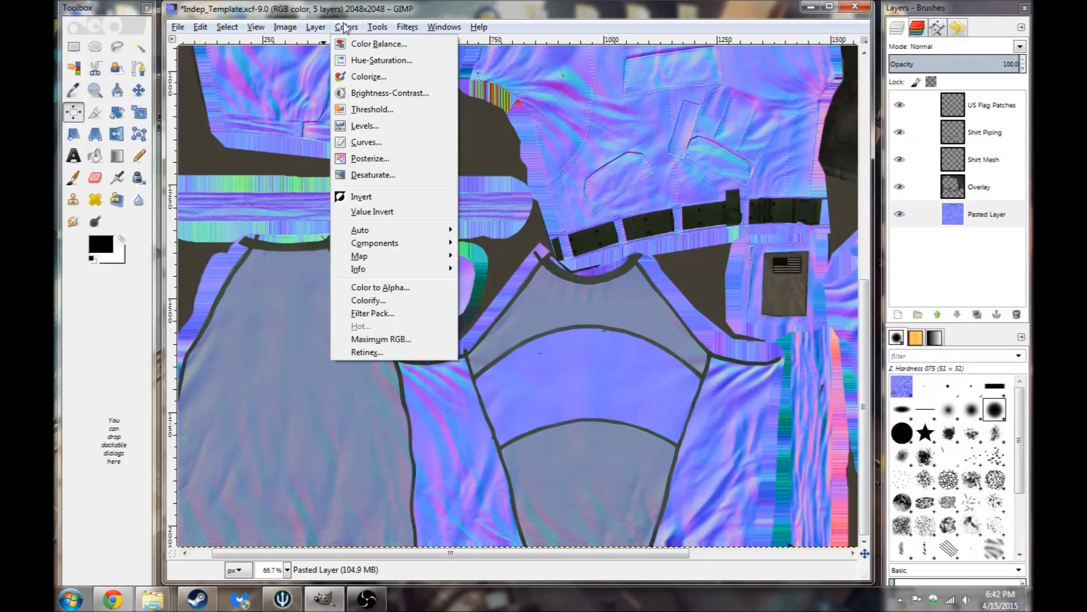
{"action": "left_click", "coordinate": [368, 174]}
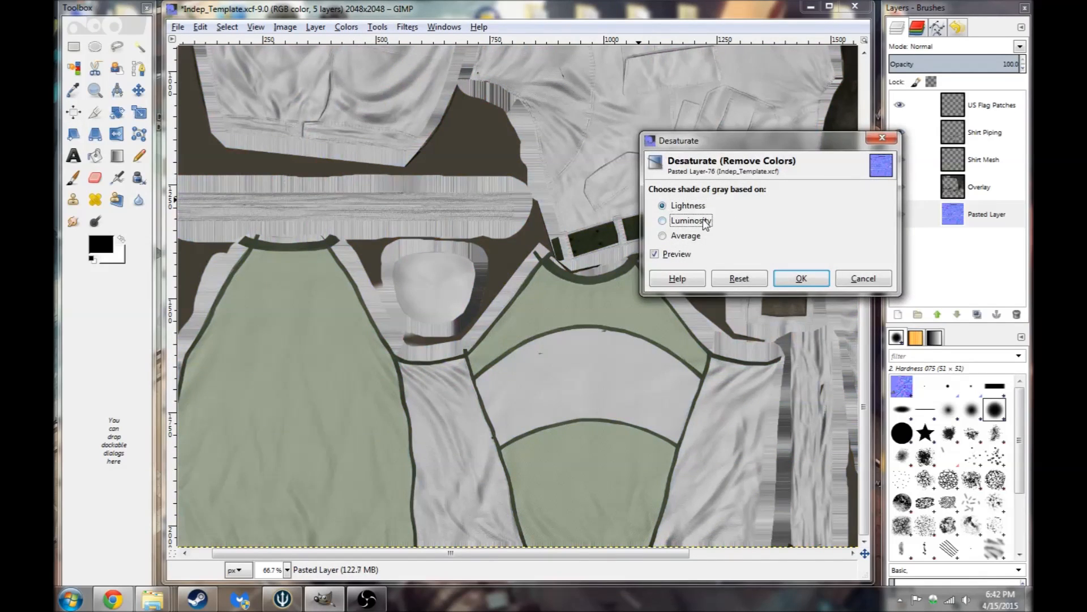
{"action": "left_click", "coordinate": [701, 220]}
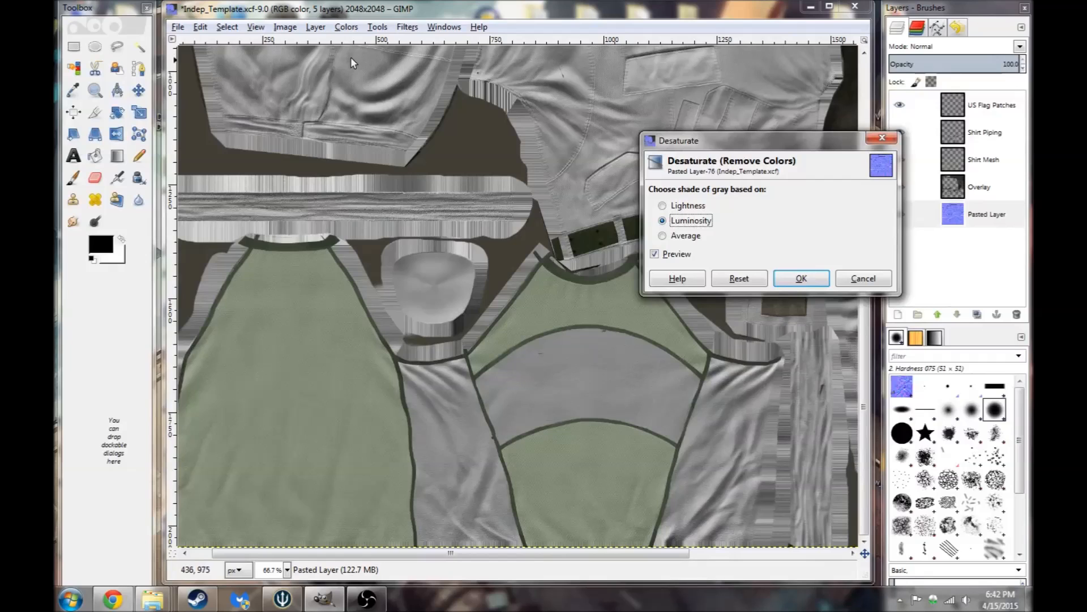
{"action": "left_click", "coordinate": [802, 278]}
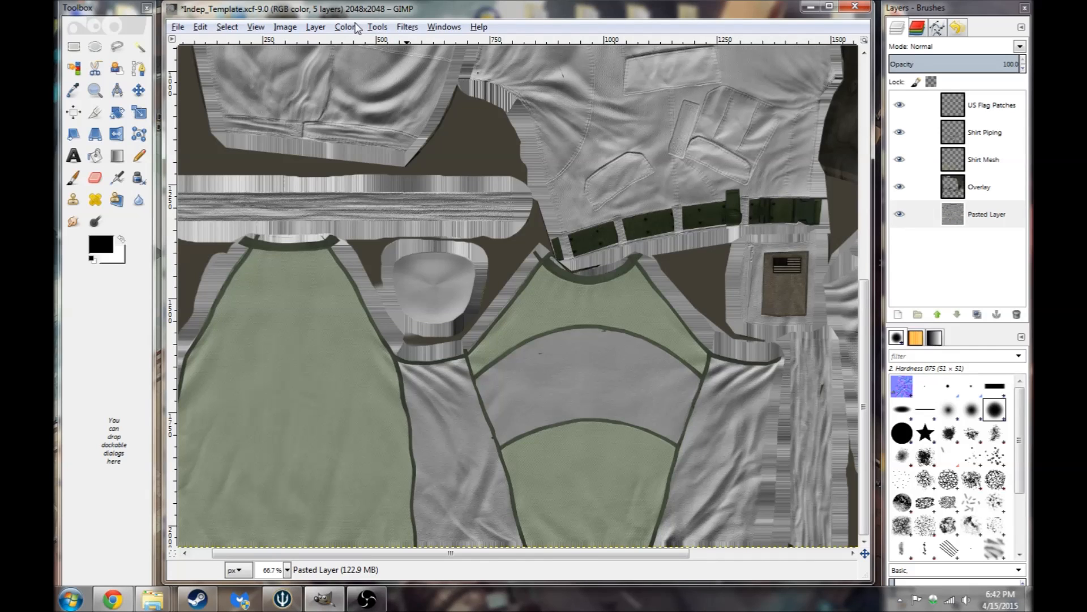
Set the pasted clothing layer's brightness to -80 and contrast to 60, and check the fabric folds across the template.
{"action": "left_click", "coordinate": [375, 27]}
{"action": "mouse_move", "coordinate": [343, 30]}
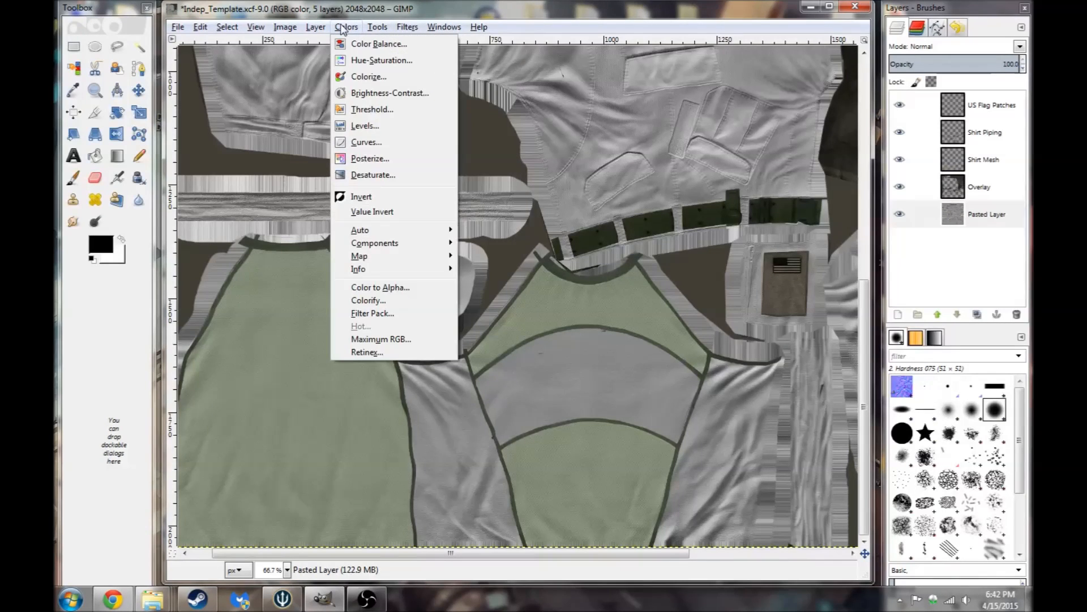
{"action": "left_click", "coordinate": [385, 93]}
{"action": "left_click_drag", "start_coordinate": [653, 372], "coordinate": [606, 369]}
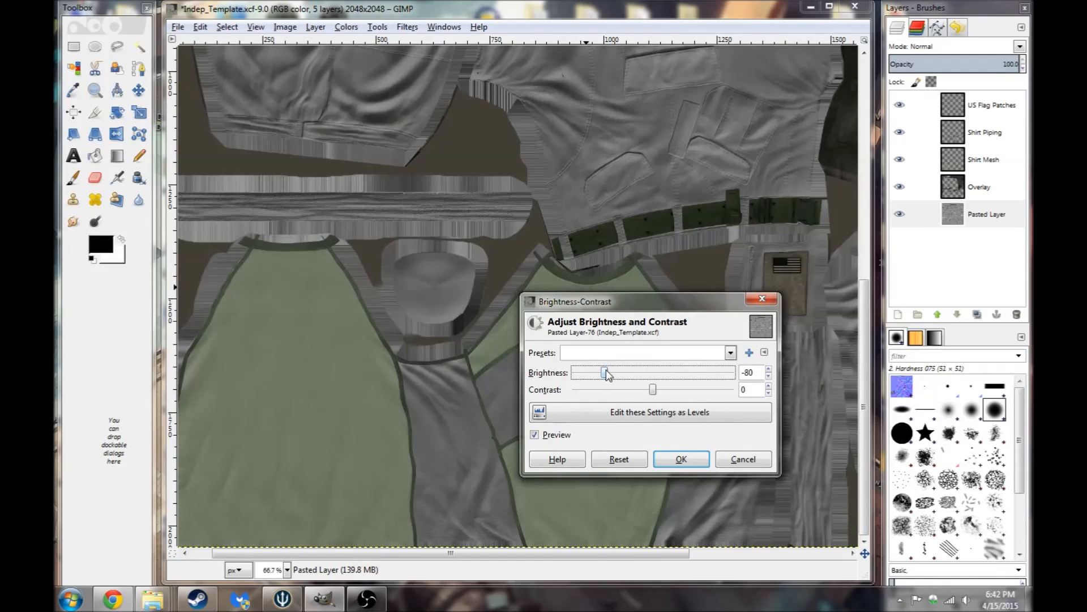
{"action": "left_click_drag", "start_coordinate": [653, 390], "coordinate": [691, 393]}
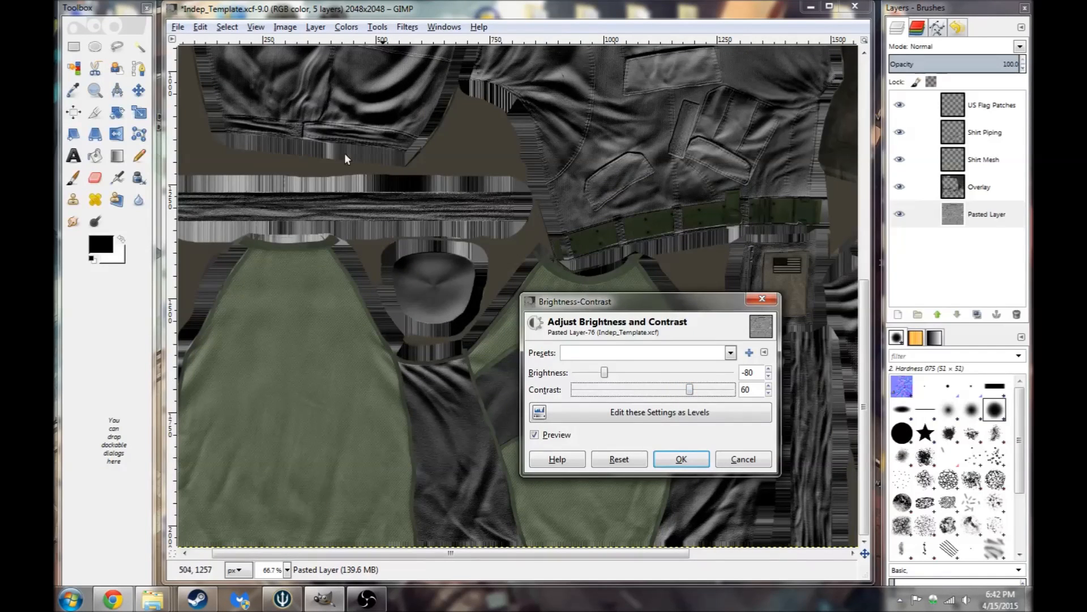
{"action": "left_click", "coordinate": [680, 460]}
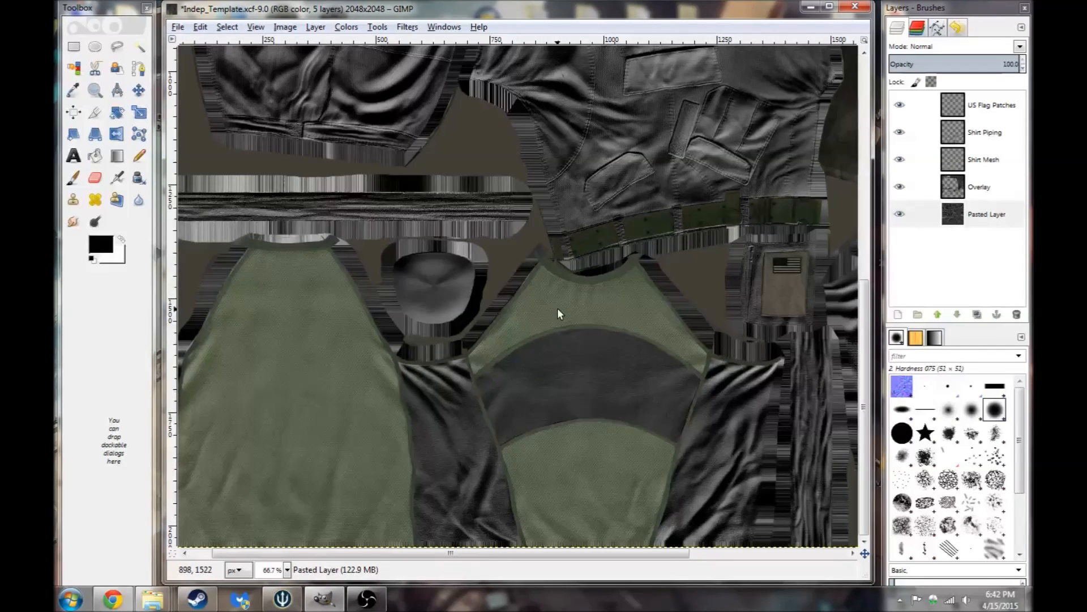
{"action": "scroll", "coordinate": [548, 319], "scroll_direction": "up", "scroll_amount": 1}
{"action": "scroll", "coordinate": [551, 319], "scroll_direction": "up", "scroll_amount": 4}
{"action": "scroll", "coordinate": [553, 319], "scroll_direction": "down", "scroll_amount": 5}
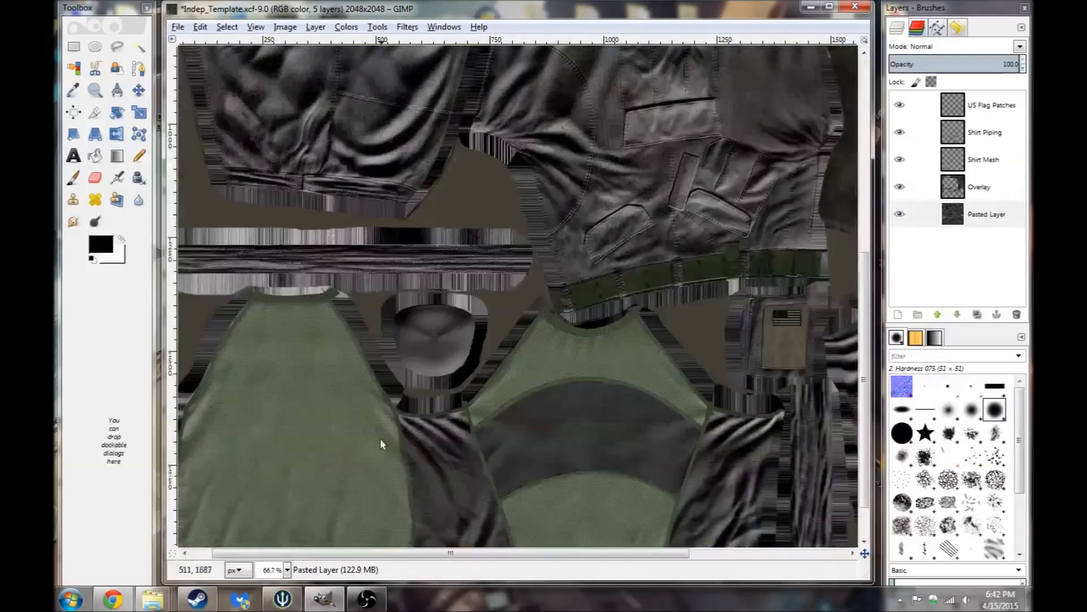
Add the AGBK_Mk_II camouflage image from the Camo Samples folder to the template as a layer between Overlay and Pasted Layer.
{"action": "left_click", "coordinate": [163, 592]}
{"action": "left_click", "coordinate": [180, 572]}
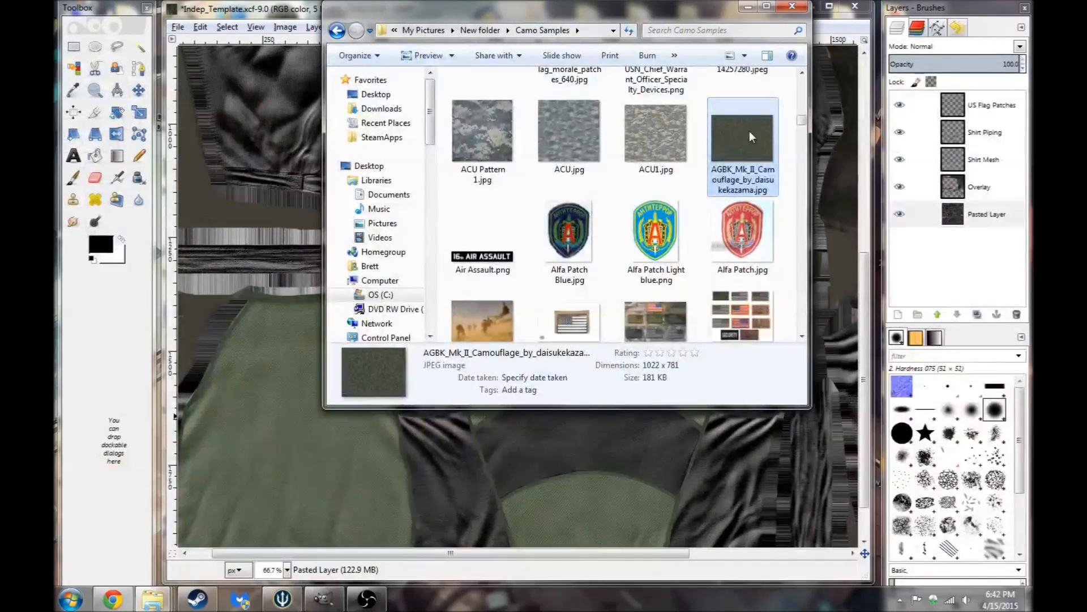
{"action": "left_click_drag", "start_coordinate": [753, 143], "coordinate": [822, 161]}
{"action": "left_click_drag", "start_coordinate": [656, 499], "coordinate": [671, 585]}
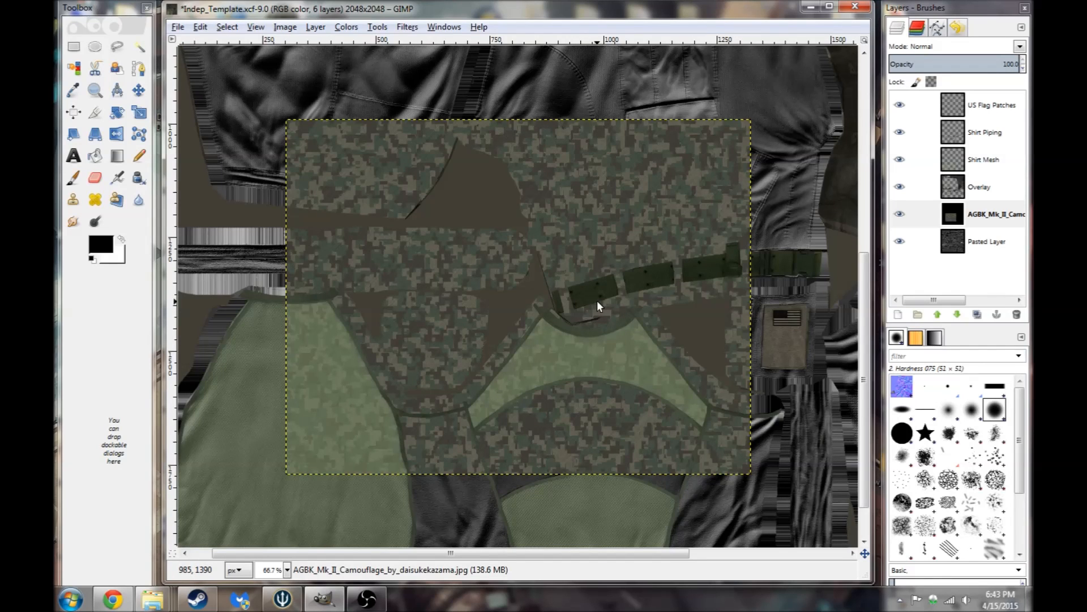
Scale the camouflage layer up to about 1750 × 1337 px.
{"action": "scroll", "coordinate": [791, 250], "scroll_direction": "down", "scroll_amount": 1}
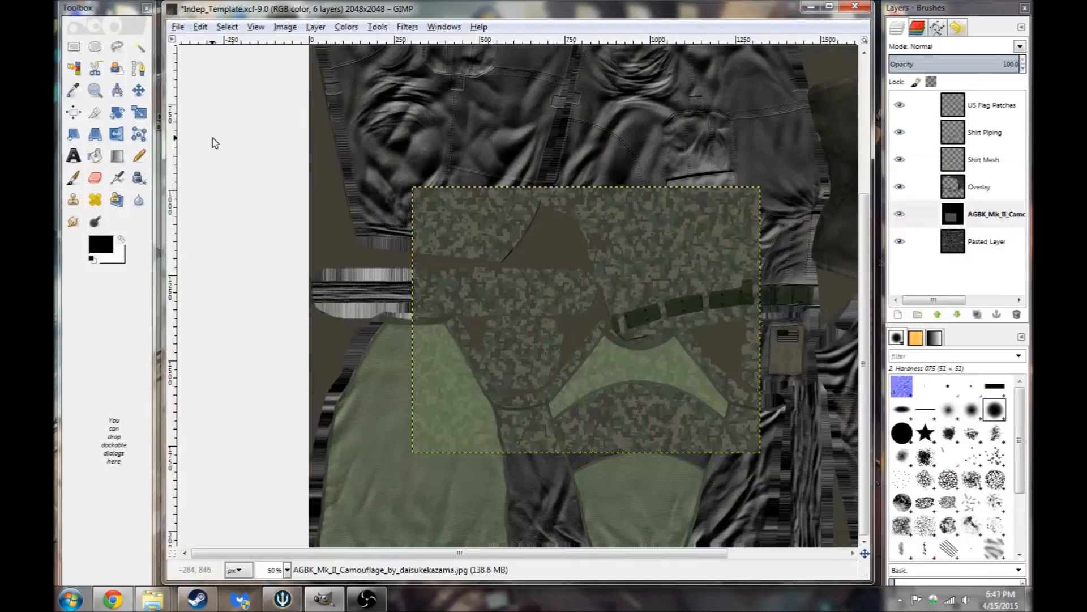
{"action": "left_click", "coordinate": [139, 112]}
{"action": "left_click", "coordinate": [431, 229]}
{"action": "left_click_drag", "start_coordinate": [417, 193], "coordinate": [85, 6]}
{"action": "left_click", "coordinate": [913, 191]}
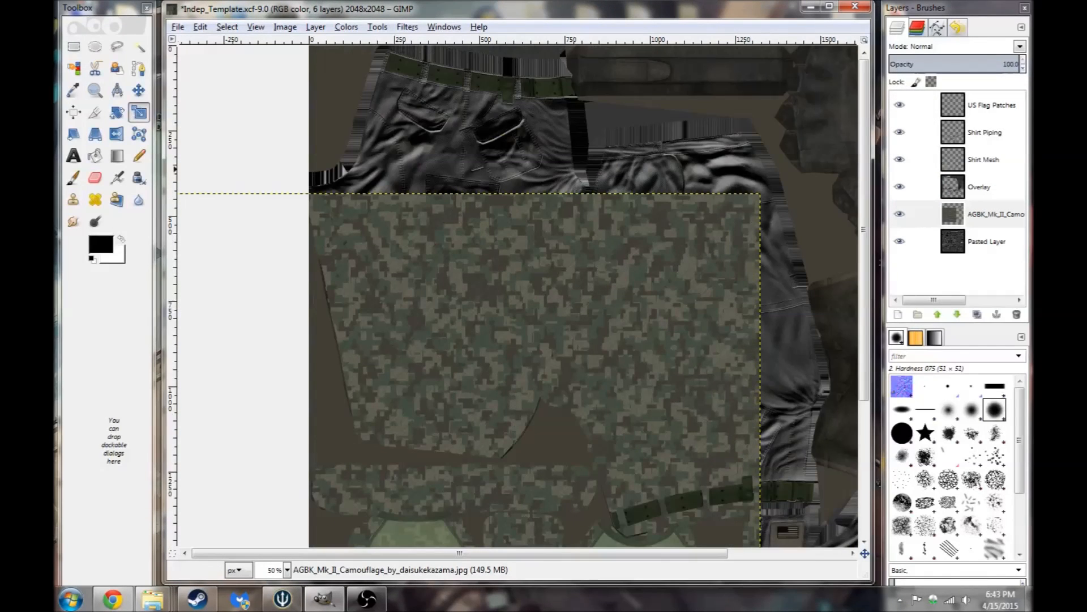
{"action": "key", "text": "minus"}
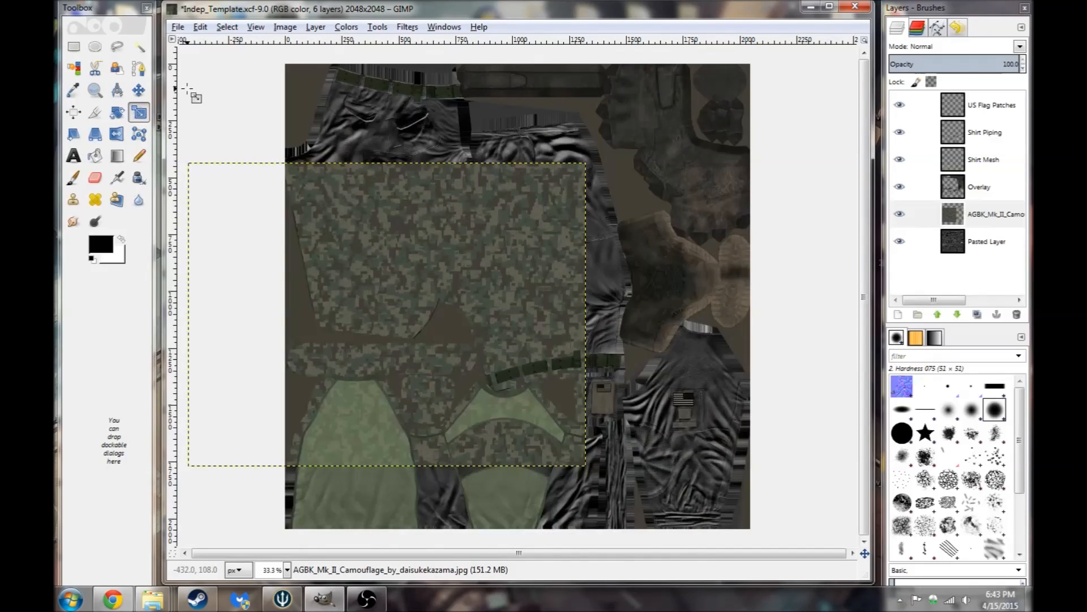
Try the camouflage layer's coverage across the template and position it over the upper-left trouser pieces.
{"action": "left_click", "coordinate": [139, 90]}
{"action": "left_click_drag", "start_coordinate": [401, 261], "coordinate": [479, 158]}
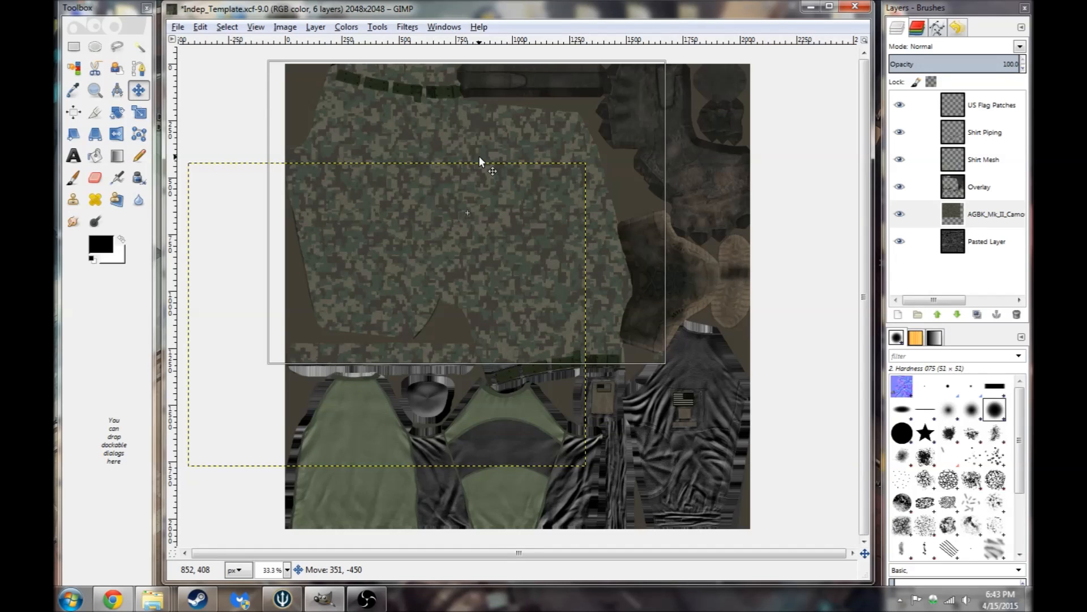
{"action": "left_click_drag", "start_coordinate": [479, 155], "coordinate": [567, 387]}
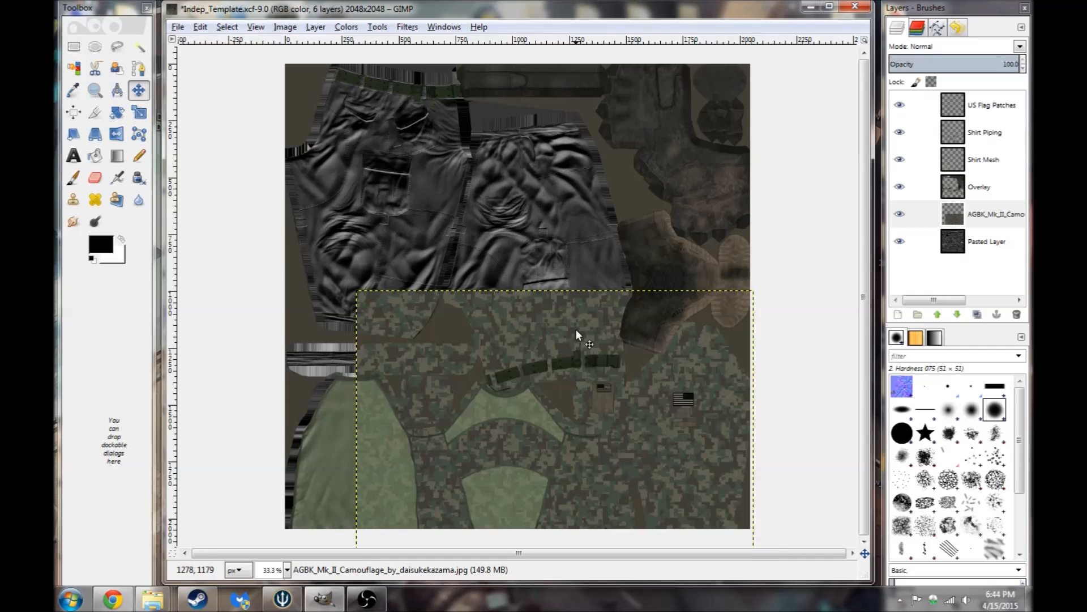
{"action": "left_click_drag", "start_coordinate": [575, 335], "coordinate": [464, 105]}
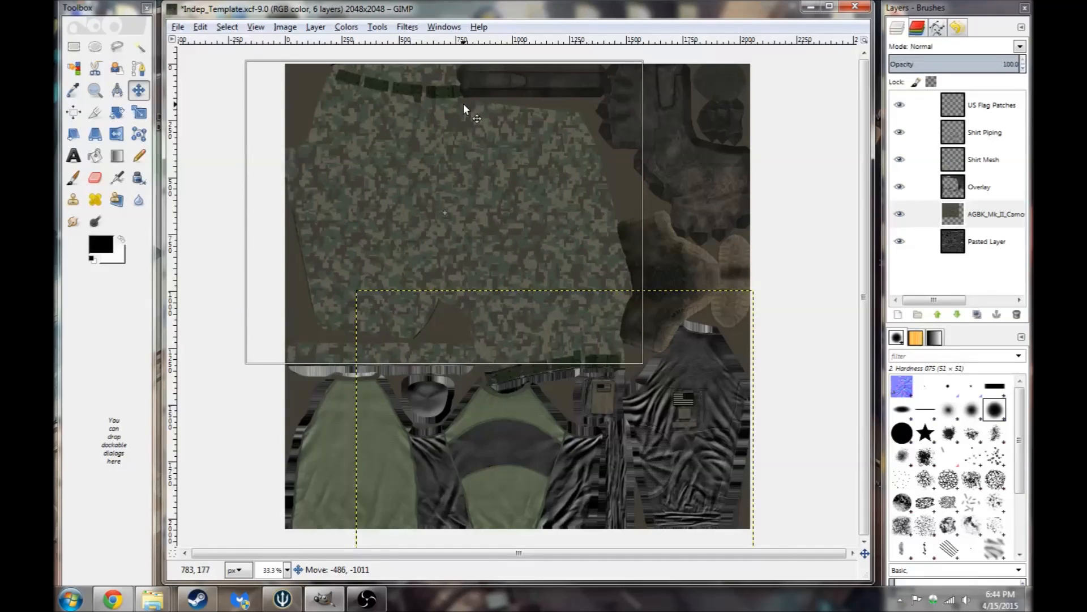
Scale the camouflage layer to about 1931 × 1475 px and nudge it slightly upward over the trouser pieces.
{"action": "left_click", "coordinate": [139, 112]}
{"action": "left_click", "coordinate": [358, 158]}
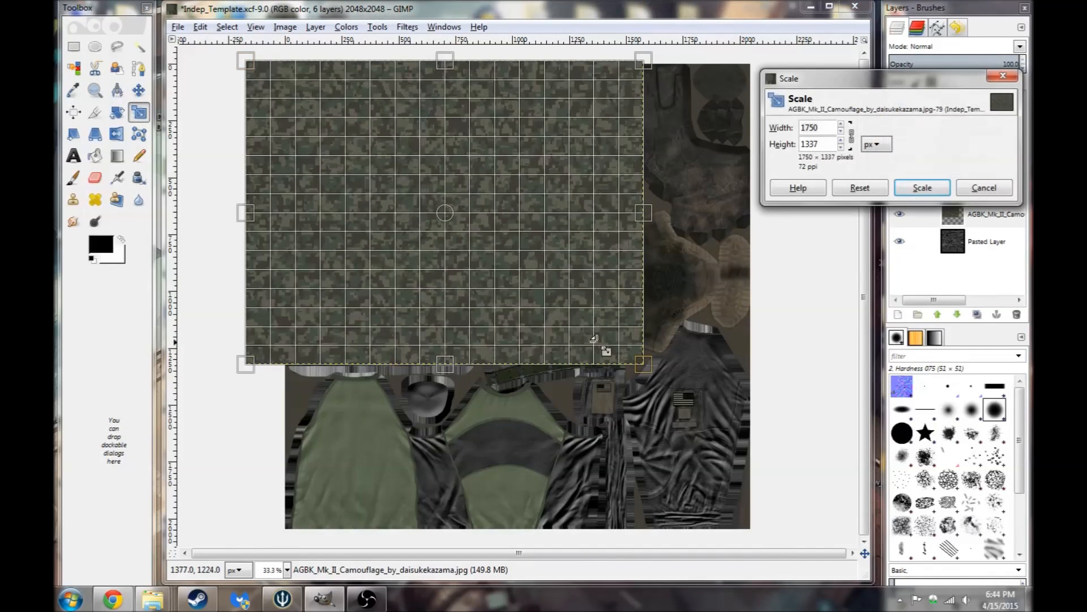
{"action": "left_click_drag", "start_coordinate": [639, 365], "coordinate": [685, 395]}
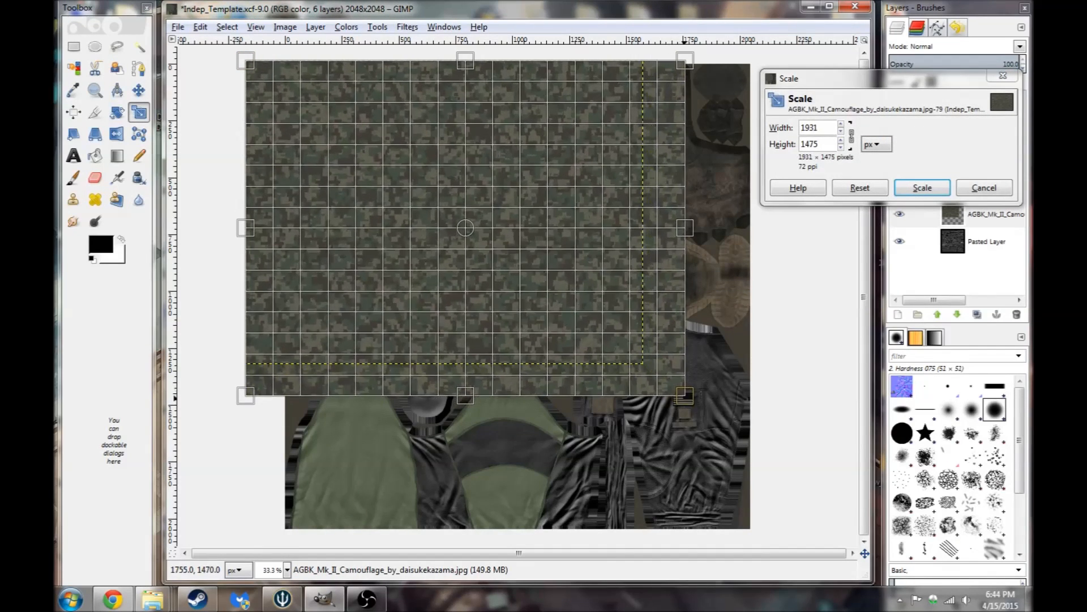
{"action": "left_click", "coordinate": [922, 188]}
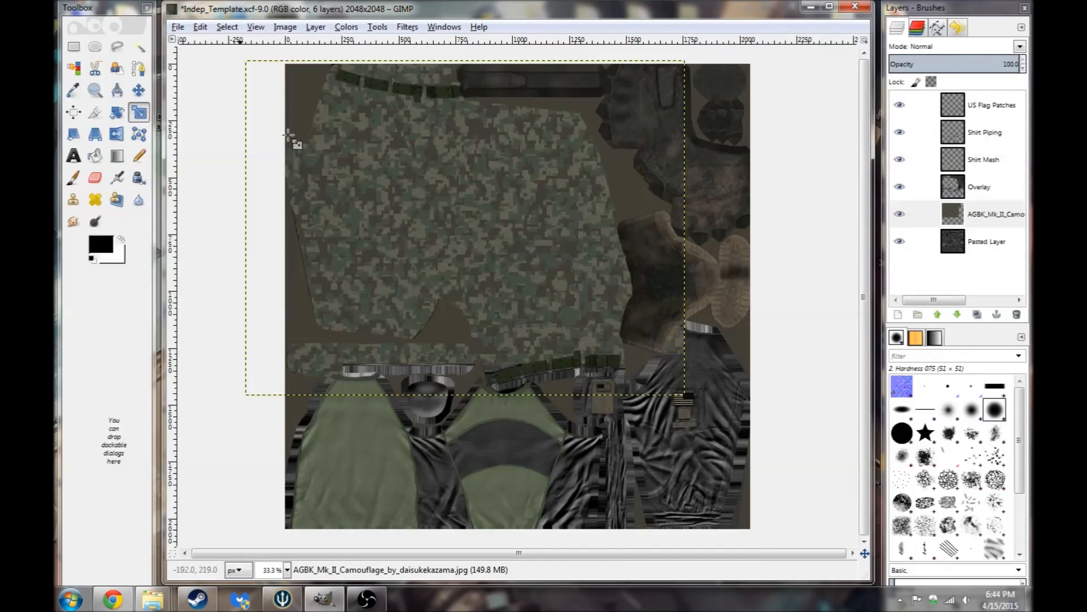
{"action": "left_click", "coordinate": [139, 91]}
{"action": "mouse_move", "coordinate": [417, 204]}
{"action": "left_mouse_down"}
{"action": "mouse_move", "coordinate": [419, 191]}
{"action": "mouse_move", "coordinate": [417, 201]}
{"action": "left_mouse_up"}
Duplicate the camouflage layer and move the copy down over the lower-left shirt pieces.
{"action": "right_click", "coordinate": [918, 214]}
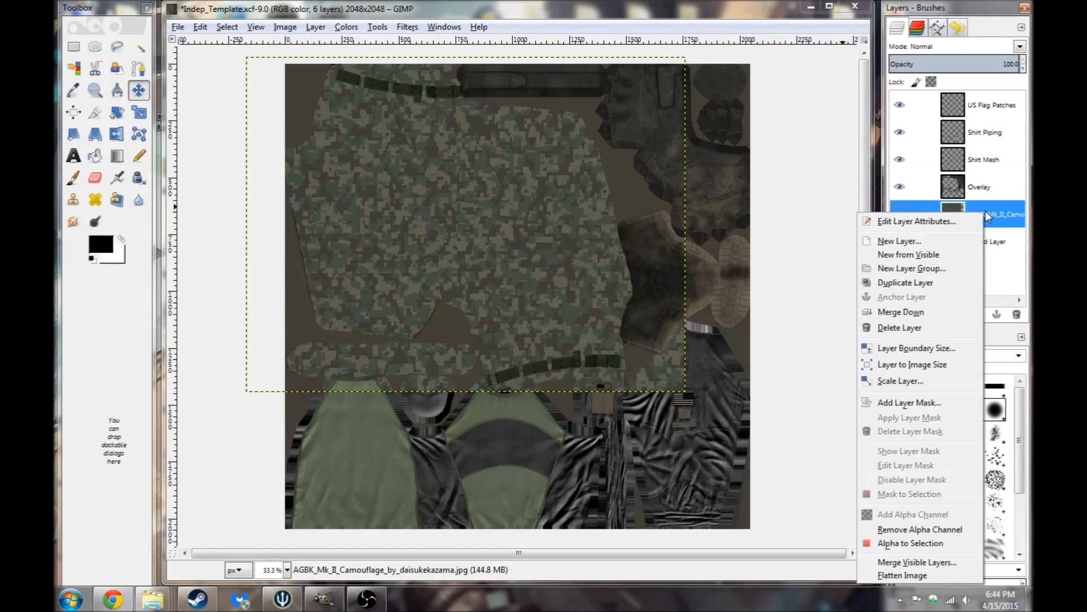
{"action": "left_click", "coordinate": [914, 283]}
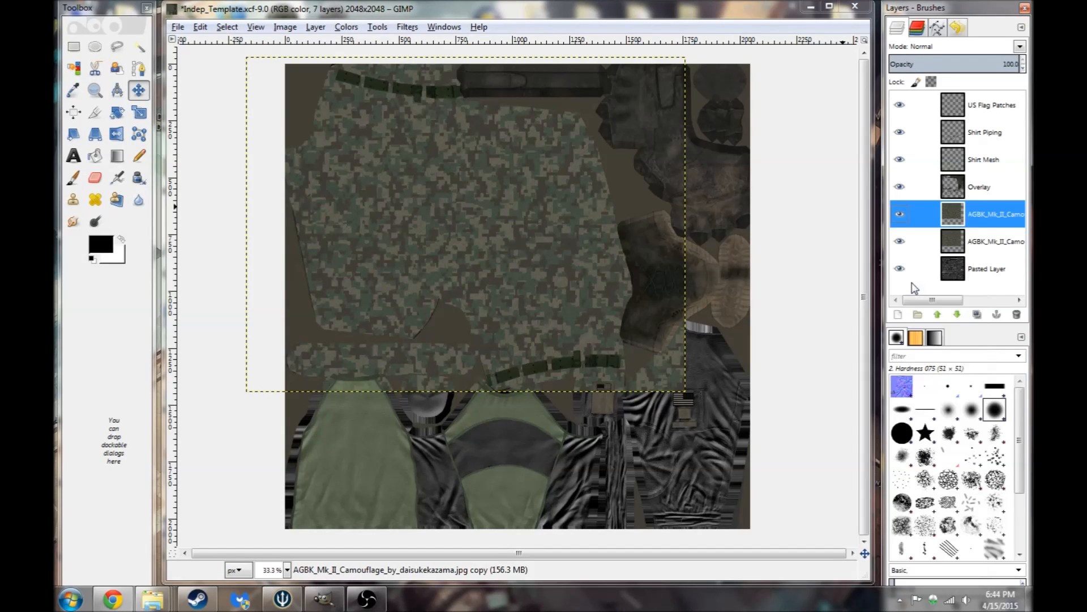
{"action": "left_click", "coordinate": [1004, 241]}
{"action": "left_click", "coordinate": [1007, 217]}
{"action": "left_click_drag", "start_coordinate": [407, 201], "coordinate": [354, 386]}
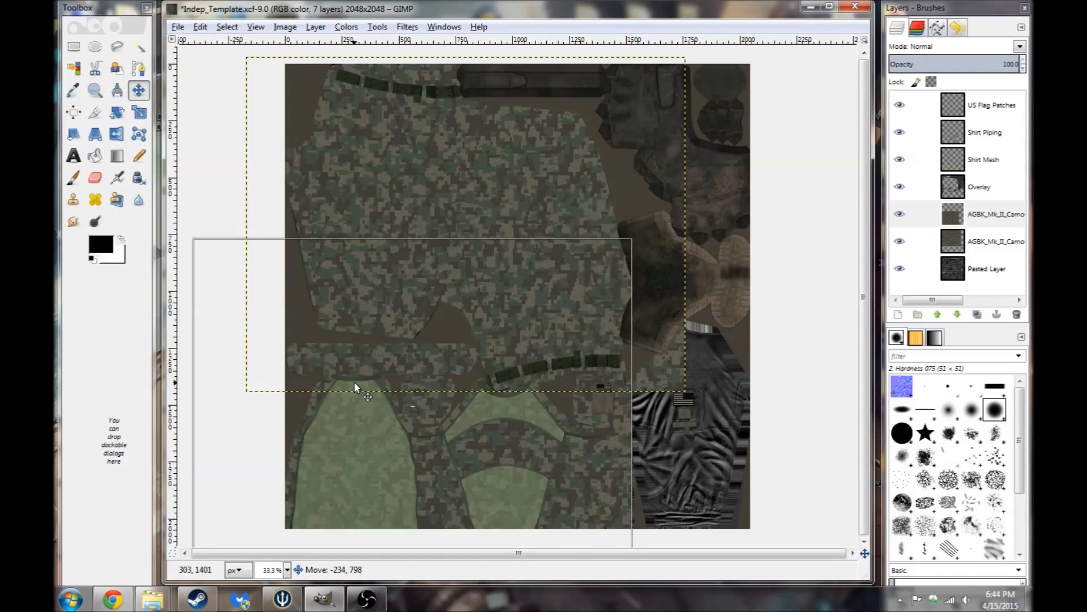
{"action": "left_click_drag", "start_coordinate": [354, 384], "coordinate": [355, 384]}
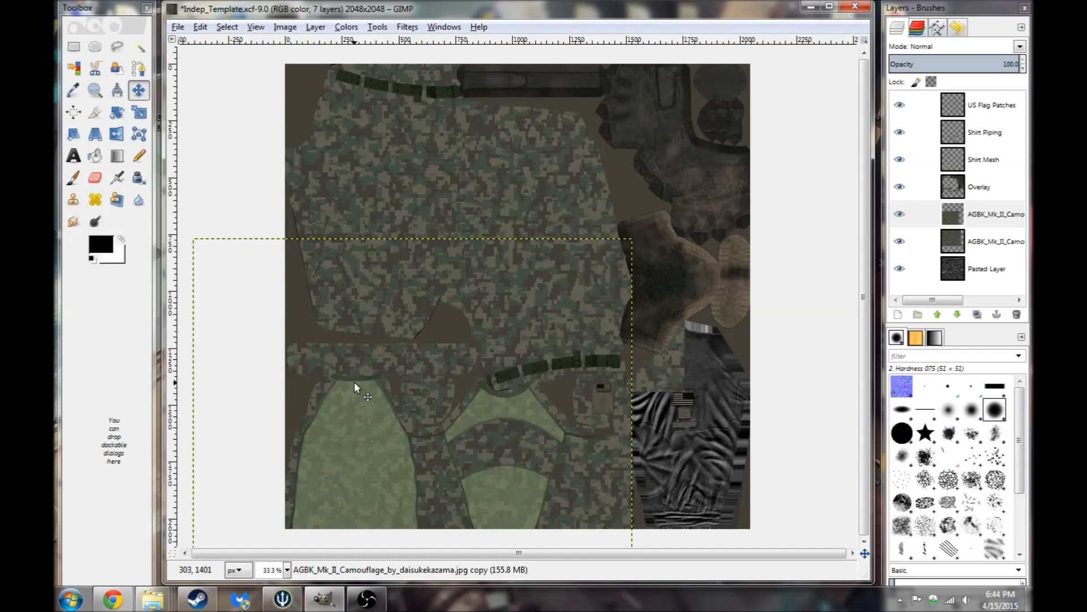
Duplicate the lower camouflage copy and move the duplicate right, edge to edge, over the lower-right clothing piece.
{"action": "left_click", "coordinate": [983, 212]}
{"action": "right_click", "coordinate": [983, 212]}
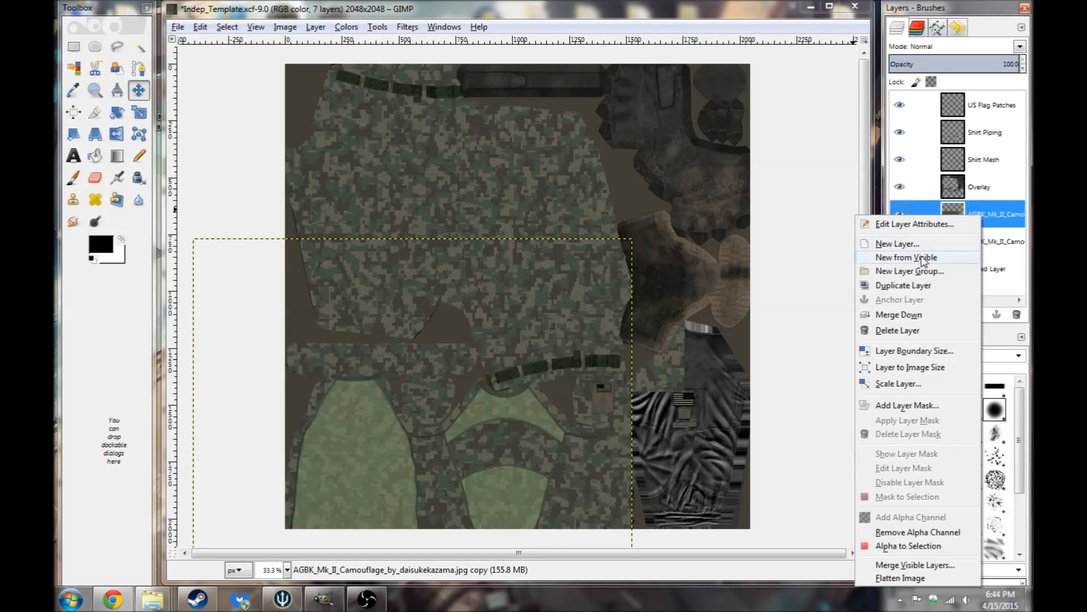
{"action": "left_click", "coordinate": [904, 285]}
{"action": "left_click_drag", "start_coordinate": [415, 373], "coordinate": [855, 372]}
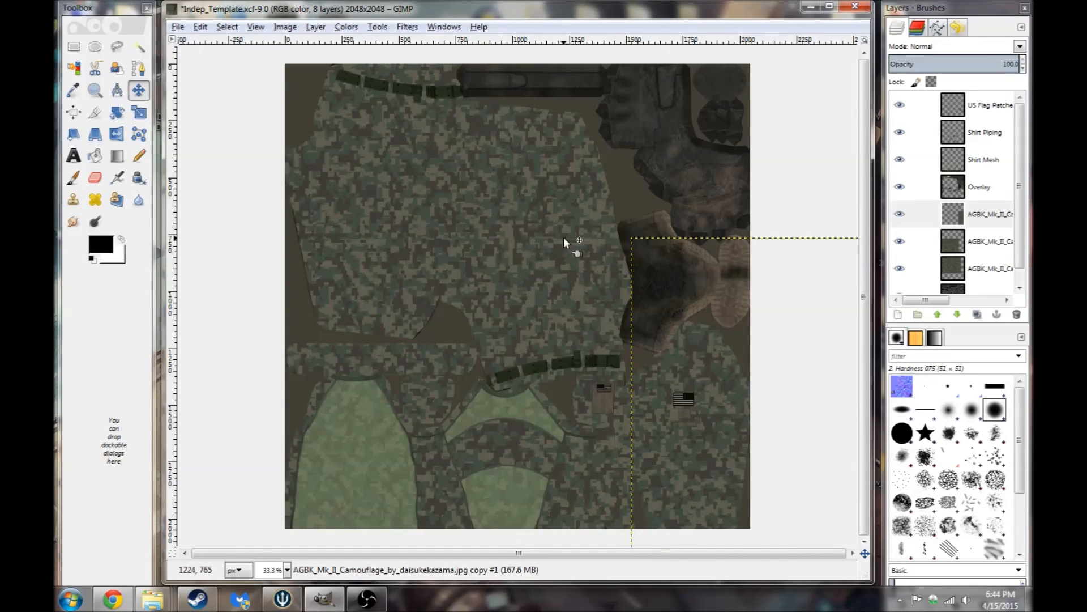
Merge the right-hand camouflage copy down into the lower camouflage copy.
{"action": "scroll", "coordinate": [551, 233], "scroll_direction": "up", "scroll_amount": 1}
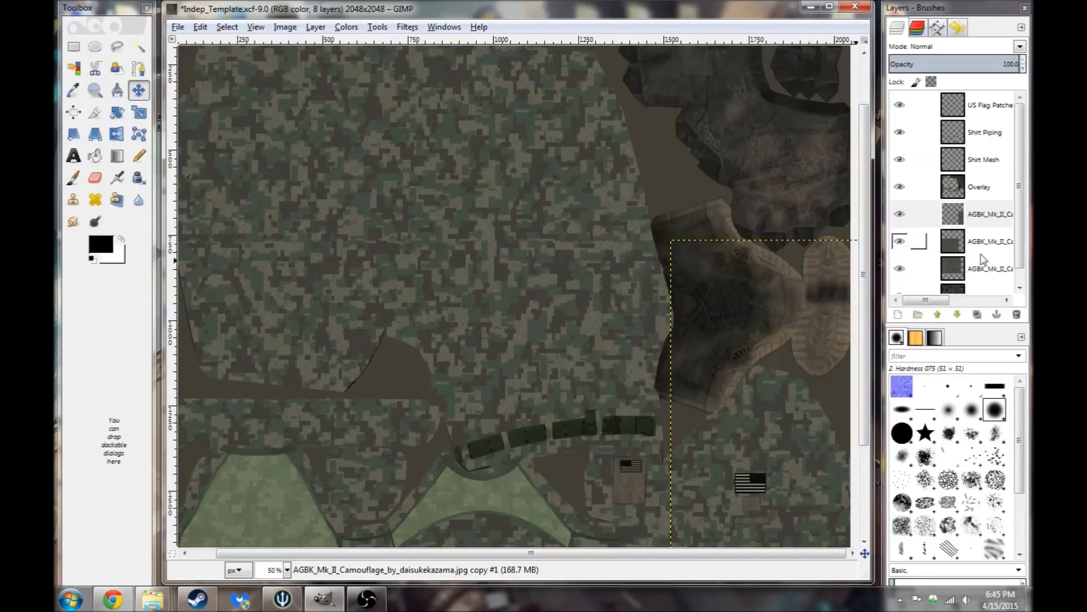
{"action": "right_click", "coordinate": [986, 217]}
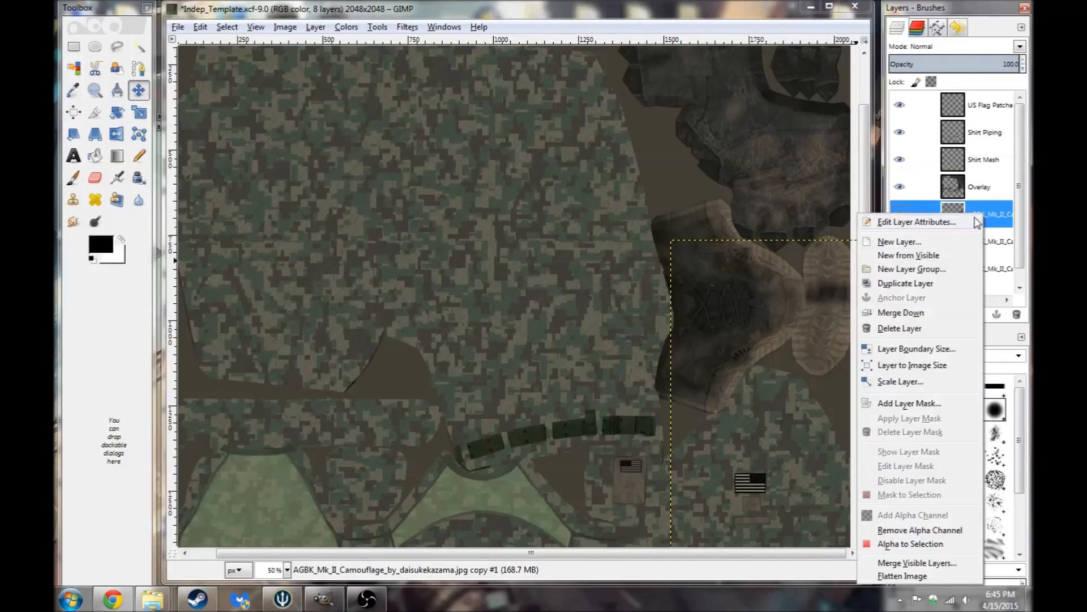
{"action": "left_click", "coordinate": [915, 315]}
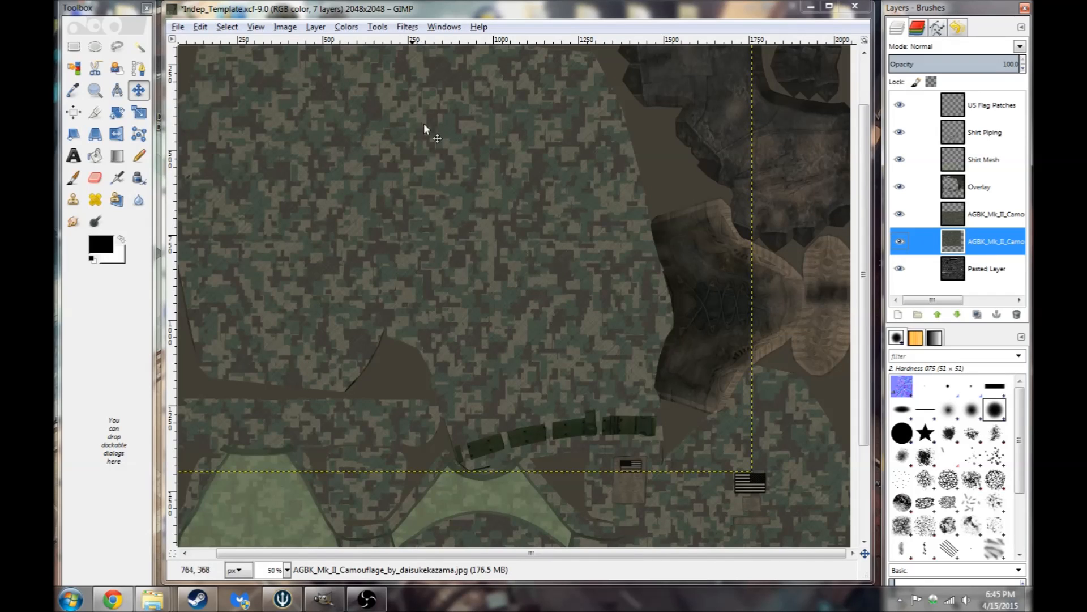
Erase along the merged camouflage layer's upper edge and over the trouser leg's lower end to blend the seam.
{"action": "left_click", "coordinate": [989, 218]}
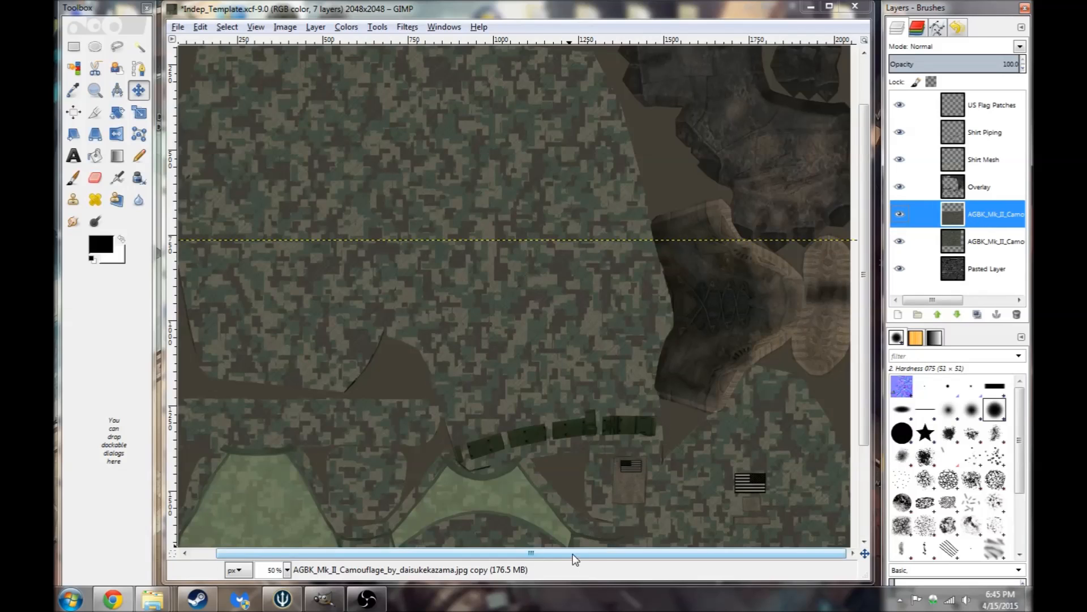
{"action": "left_click_drag", "start_coordinate": [572, 553], "coordinate": [550, 553]}
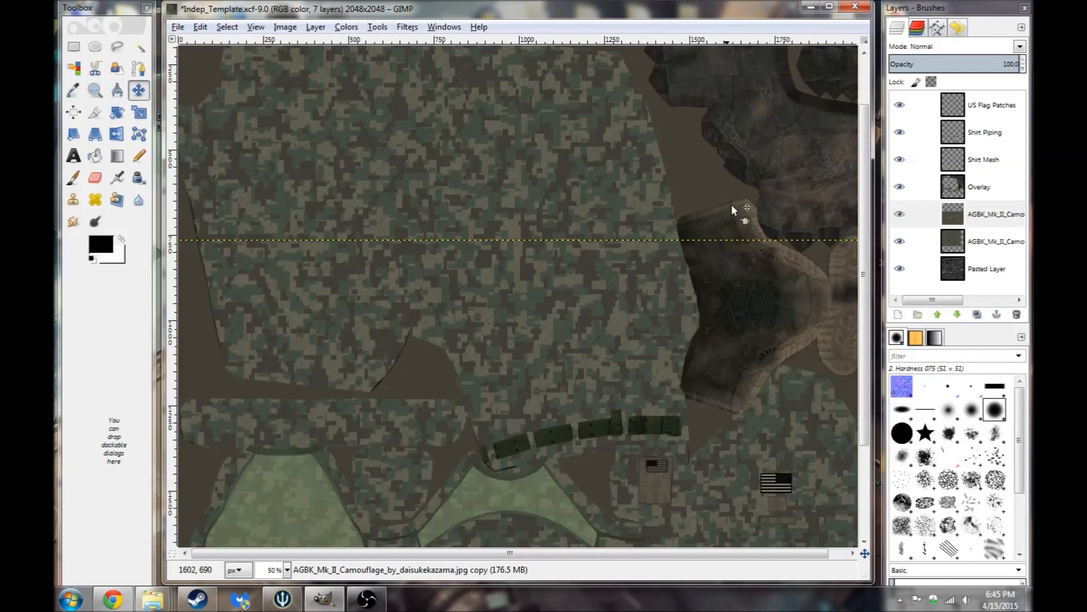
{"action": "left_click", "coordinate": [95, 178]}
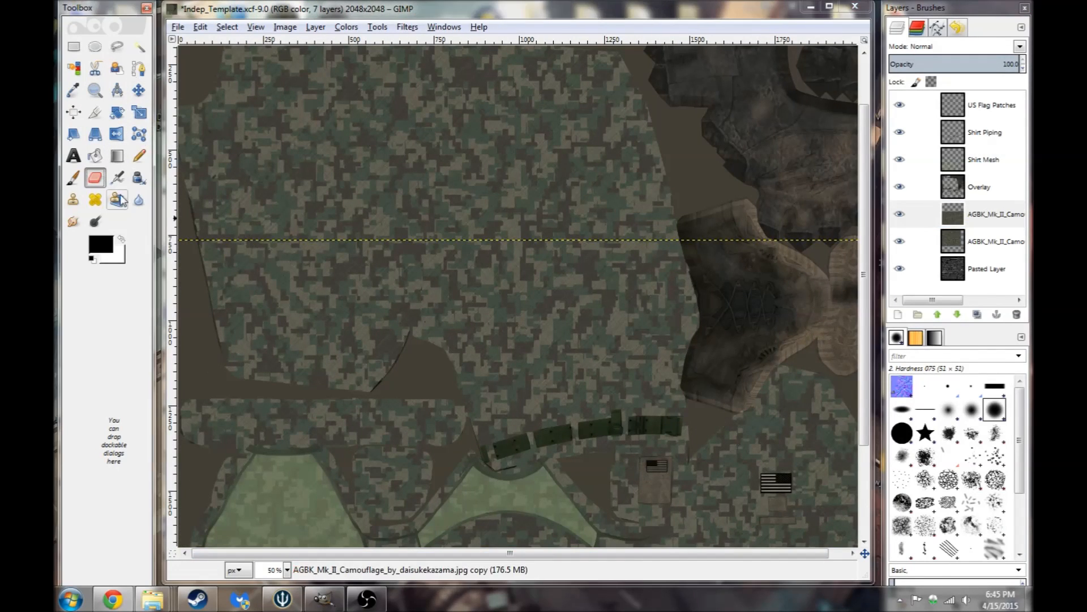
{"action": "double_click", "coordinate": [95, 179]}
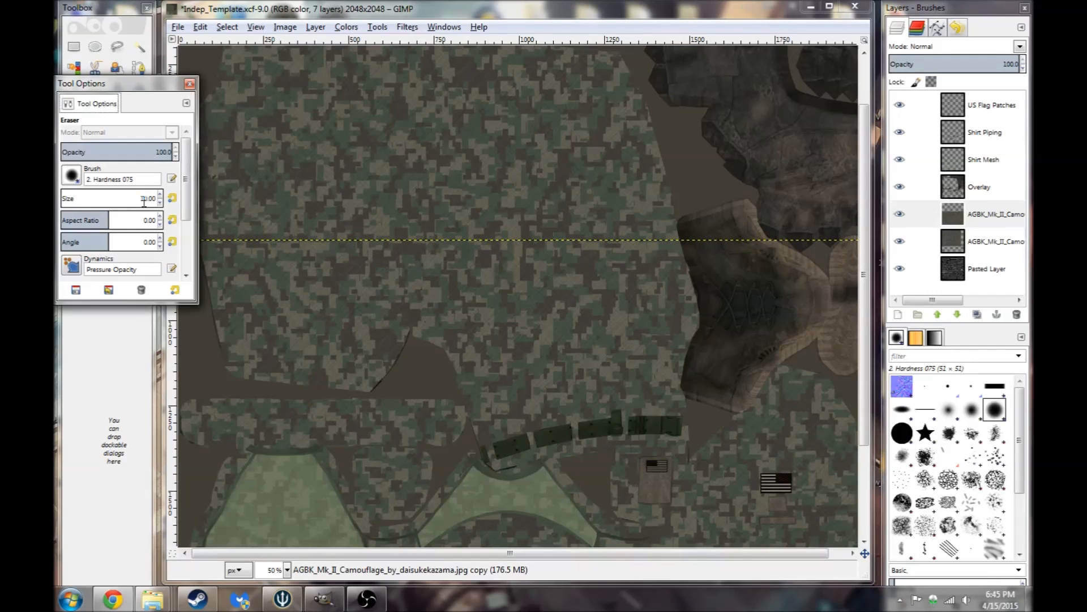
{"action": "left_click", "coordinate": [190, 86]}
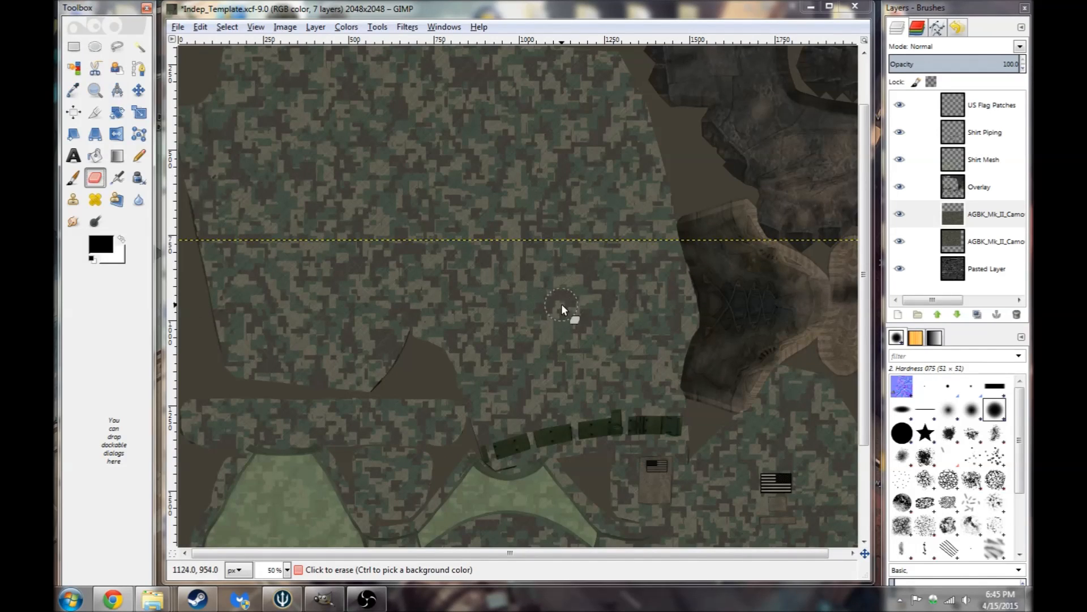
{"action": "left_click", "coordinate": [986, 218]}
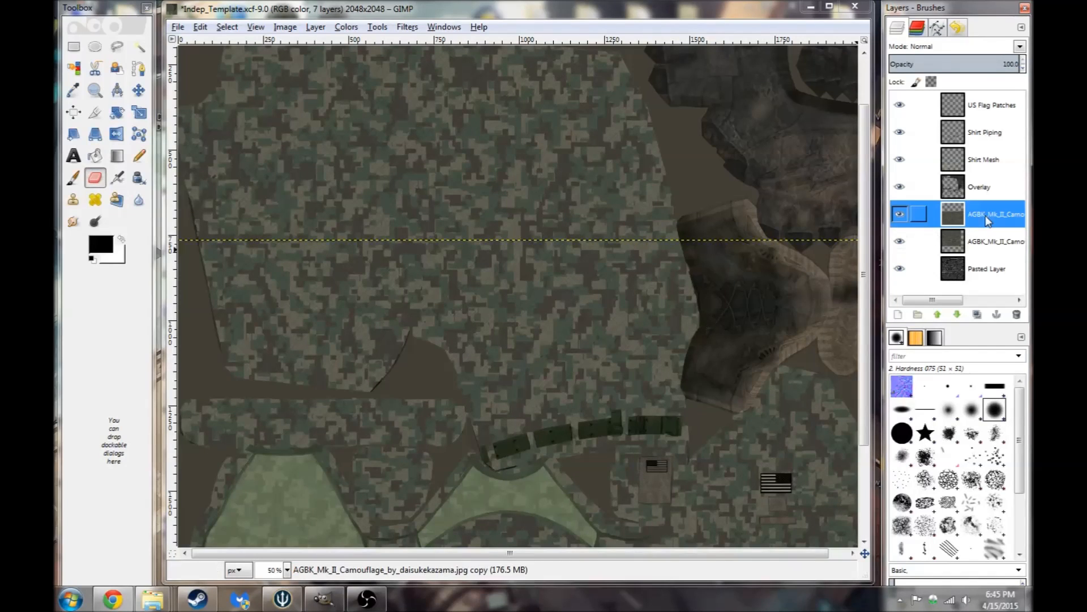
{"action": "mouse_move", "coordinate": [669, 253]}
{"action": "left_mouse_down"}
{"action": "mouse_move", "coordinate": [351, 258]}
{"action": "mouse_move", "coordinate": [190, 244]}
{"action": "mouse_move", "coordinate": [232, 332]}
{"action": "mouse_move", "coordinate": [213, 260]}
{"action": "left_mouse_up"}
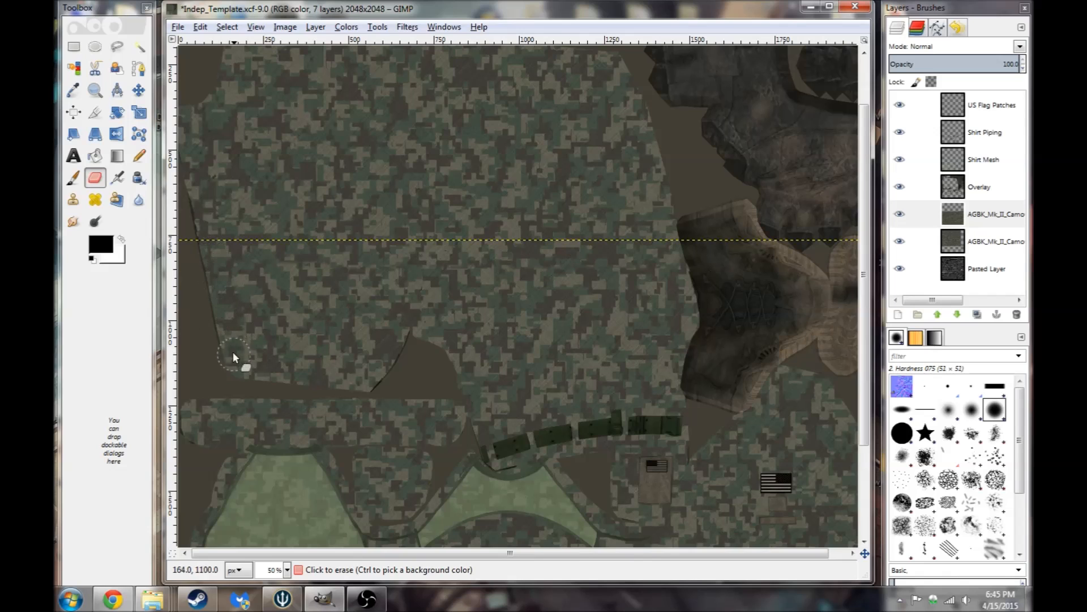
{"action": "left_click_drag", "start_coordinate": [269, 370], "coordinate": [383, 381]}
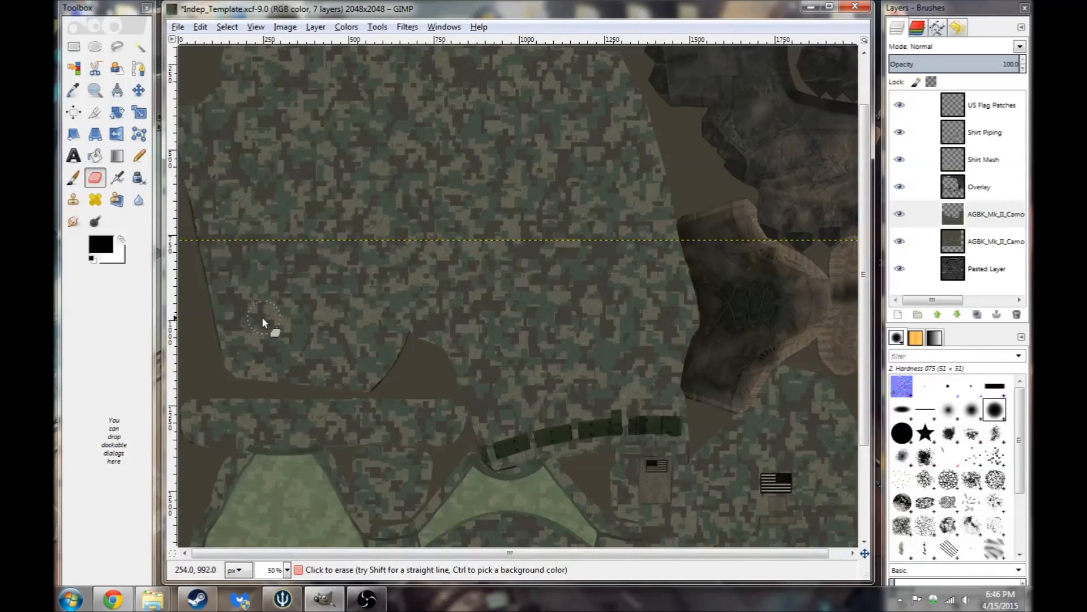
Erase the camouflage covering the shirt's large back panel and the lower front panel to expose the light green mesh.
{"action": "scroll", "coordinate": [262, 317], "scroll_direction": "down", "scroll_amount": 3}
{"action": "mouse_move", "coordinate": [289, 440]}
{"action": "left_mouse_down"}
{"action": "mouse_move", "coordinate": [250, 467]}
{"action": "mouse_move", "coordinate": [274, 389]}
{"action": "mouse_move", "coordinate": [227, 483]}
{"action": "mouse_move", "coordinate": [224, 514]}
{"action": "mouse_move", "coordinate": [285, 525]}
{"action": "left_mouse_up"}
{"action": "mouse_move", "coordinate": [236, 486]}
{"action": "left_mouse_down"}
{"action": "mouse_move", "coordinate": [203, 540]}
{"action": "mouse_move", "coordinate": [217, 413]}
{"action": "mouse_move", "coordinate": [238, 375]}
{"action": "left_mouse_up"}
{"action": "mouse_move", "coordinate": [260, 340]}
{"action": "left_mouse_down"}
{"action": "mouse_move", "coordinate": [268, 395]}
{"action": "mouse_move", "coordinate": [269, 370]}
{"action": "mouse_move", "coordinate": [258, 387]}
{"action": "mouse_move", "coordinate": [257, 366]}
{"action": "mouse_move", "coordinate": [230, 440]}
{"action": "mouse_move", "coordinate": [290, 366]}
{"action": "mouse_move", "coordinate": [325, 477]}
{"action": "mouse_move", "coordinate": [287, 354]}
{"action": "mouse_move", "coordinate": [319, 355]}
{"action": "mouse_move", "coordinate": [329, 383]}
{"action": "mouse_move", "coordinate": [308, 366]}
{"action": "mouse_move", "coordinate": [329, 475]}
{"action": "mouse_move", "coordinate": [289, 418]}
{"action": "mouse_move", "coordinate": [284, 516]}
{"action": "mouse_move", "coordinate": [277, 481]}
{"action": "mouse_move", "coordinate": [293, 469]}
{"action": "mouse_move", "coordinate": [311, 512]}
{"action": "mouse_move", "coordinate": [293, 543]}
{"action": "mouse_move", "coordinate": [250, 541]}
{"action": "mouse_move", "coordinate": [366, 536]}
{"action": "mouse_move", "coordinate": [353, 413]}
{"action": "mouse_move", "coordinate": [333, 382]}
{"action": "mouse_move", "coordinate": [329, 529]}
{"action": "mouse_move", "coordinate": [337, 477]}
{"action": "mouse_move", "coordinate": [344, 540]}
{"action": "mouse_move", "coordinate": [327, 518]}
{"action": "mouse_move", "coordinate": [359, 540]}
{"action": "left_mouse_up"}
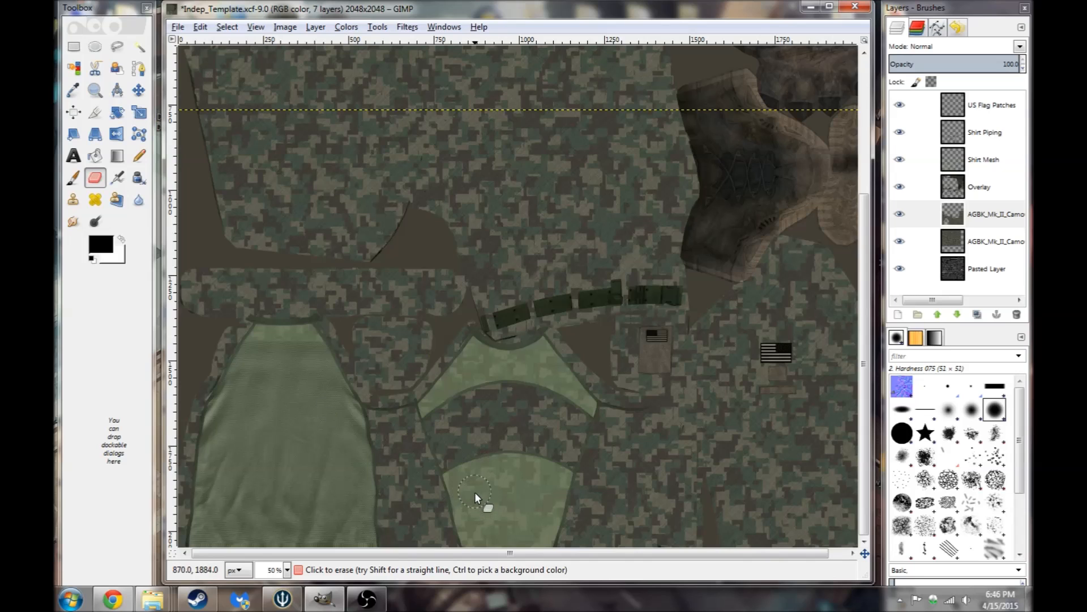
{"action": "mouse_move", "coordinate": [547, 475]}
{"action": "left_mouse_down"}
{"action": "mouse_move", "coordinate": [536, 536]}
{"action": "mouse_move", "coordinate": [538, 489]}
{"action": "mouse_move", "coordinate": [515, 488]}
{"action": "left_mouse_up"}
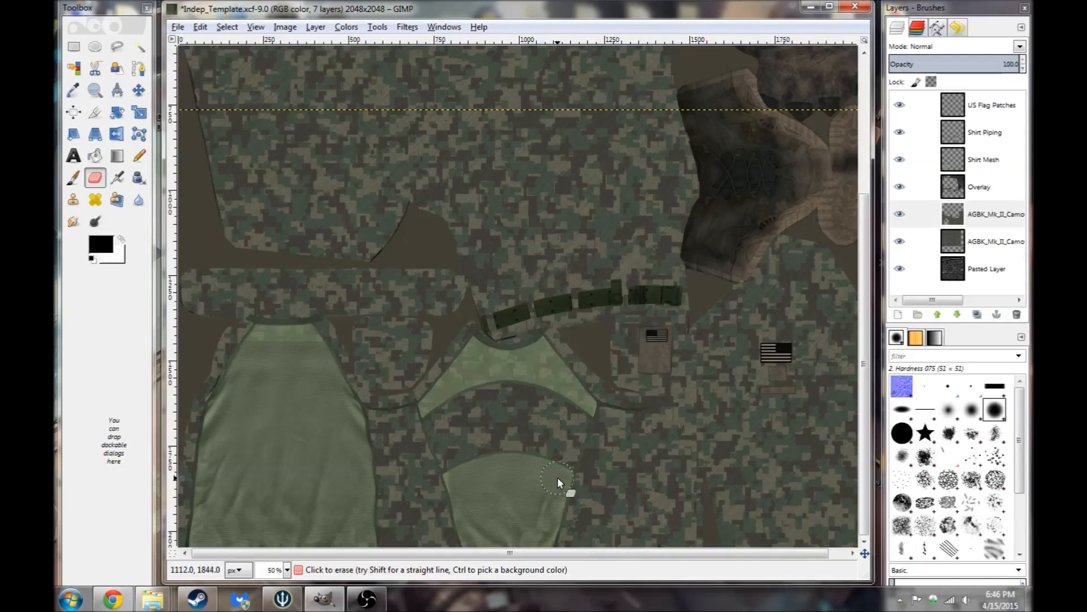
Set the eraser size to 50 and erase camouflage remnants along the upper end of the shirt's back panel.
{"action": "double_click", "coordinate": [95, 177]}
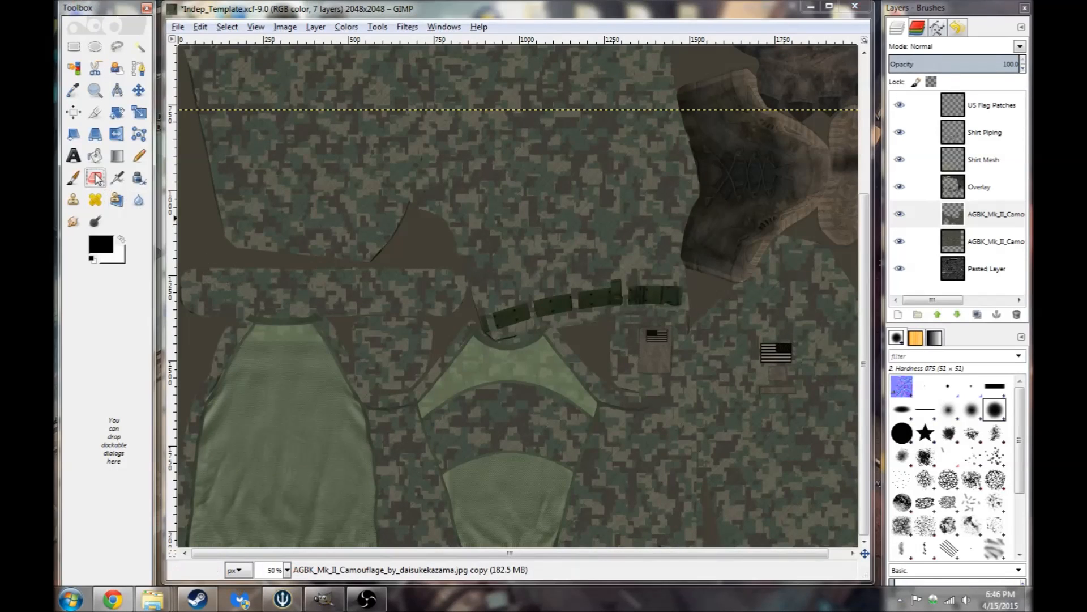
{"action": "left_click_drag", "start_coordinate": [144, 194], "coordinate": [137, 195]}
{"action": "type", "text": "50.00"}
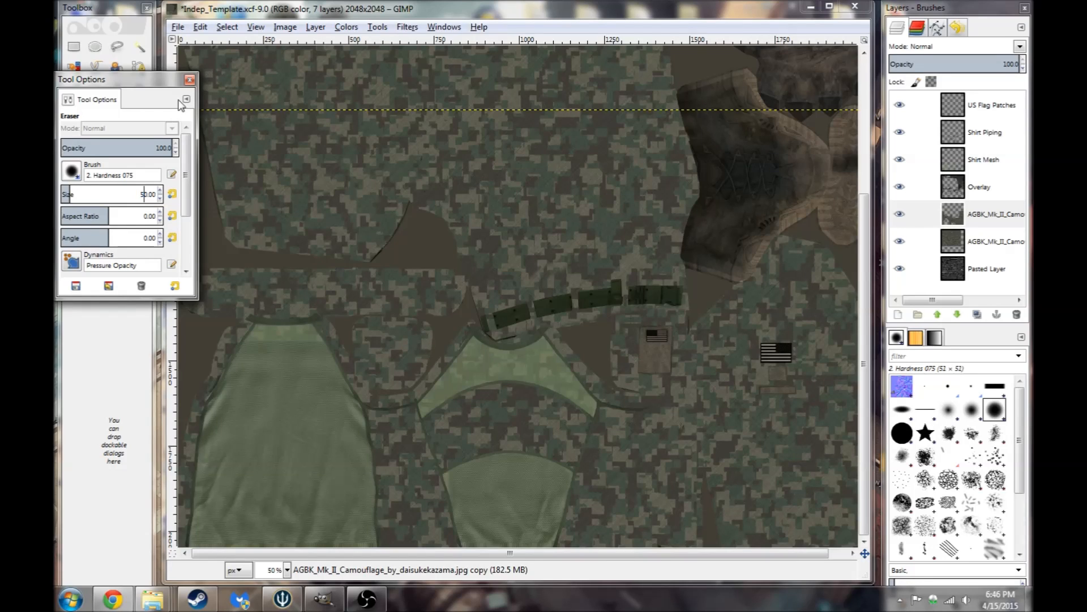
{"action": "left_click", "coordinate": [190, 80]}
{"action": "left_click", "coordinate": [258, 333]}
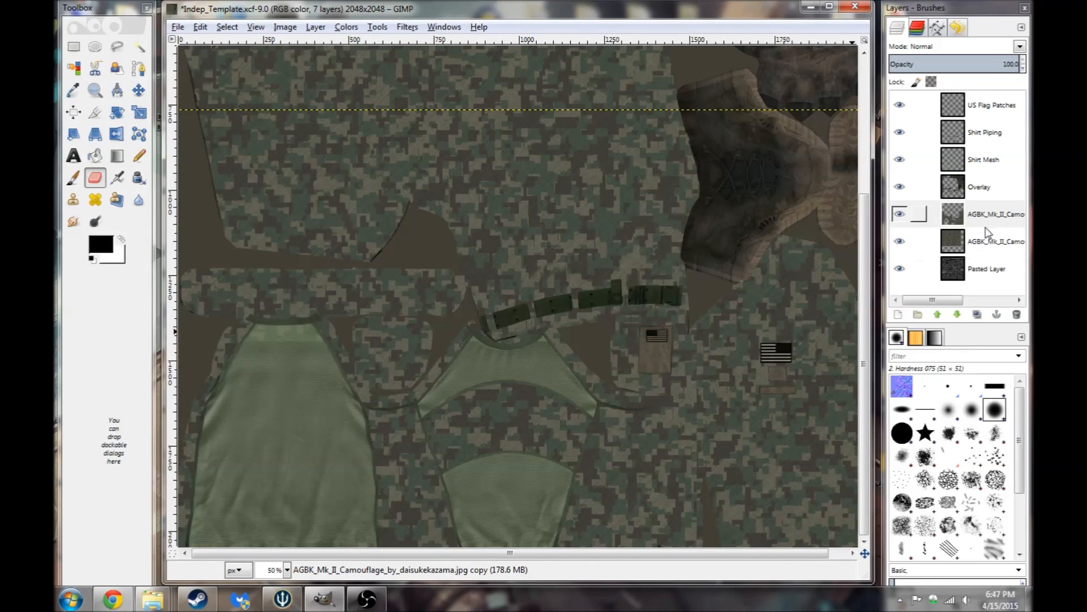
Erase the leftover camouflage on both AGBK layers over the upper chest panel and the back panel's upper end.
{"action": "left_click", "coordinate": [920, 242]}
{"action": "left_click", "coordinate": [545, 344]}
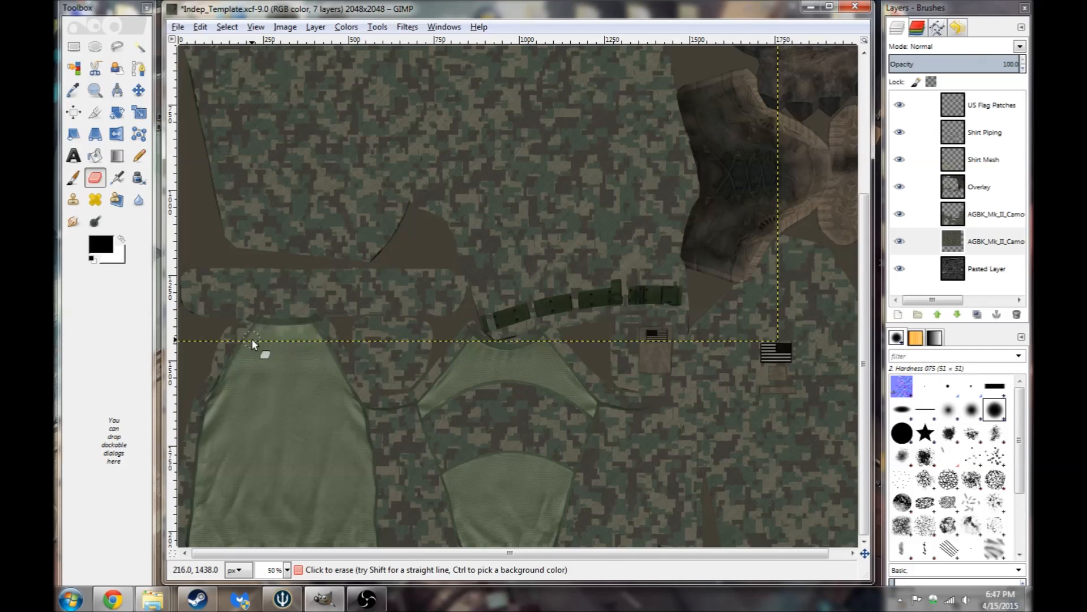
{"action": "left_click", "coordinate": [974, 214]}
{"action": "left_click", "coordinate": [304, 333]}
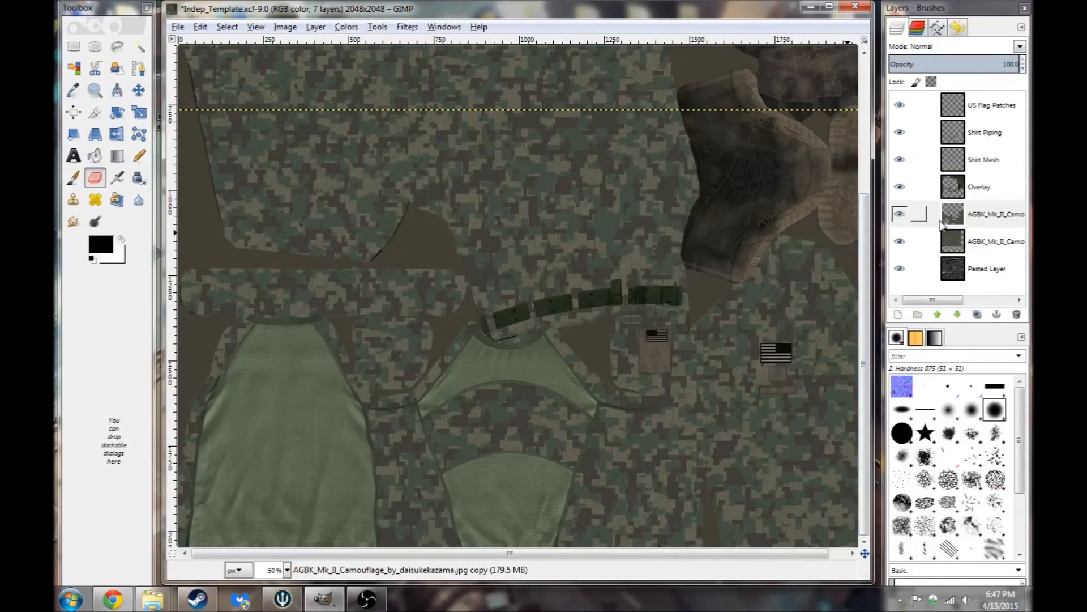
Merge the upper AGBK camouflage copy down into the original camouflage layer.
{"action": "left_click", "coordinate": [985, 215]}
{"action": "right_click", "coordinate": [986, 217]}
{"action": "left_click", "coordinate": [913, 319]}
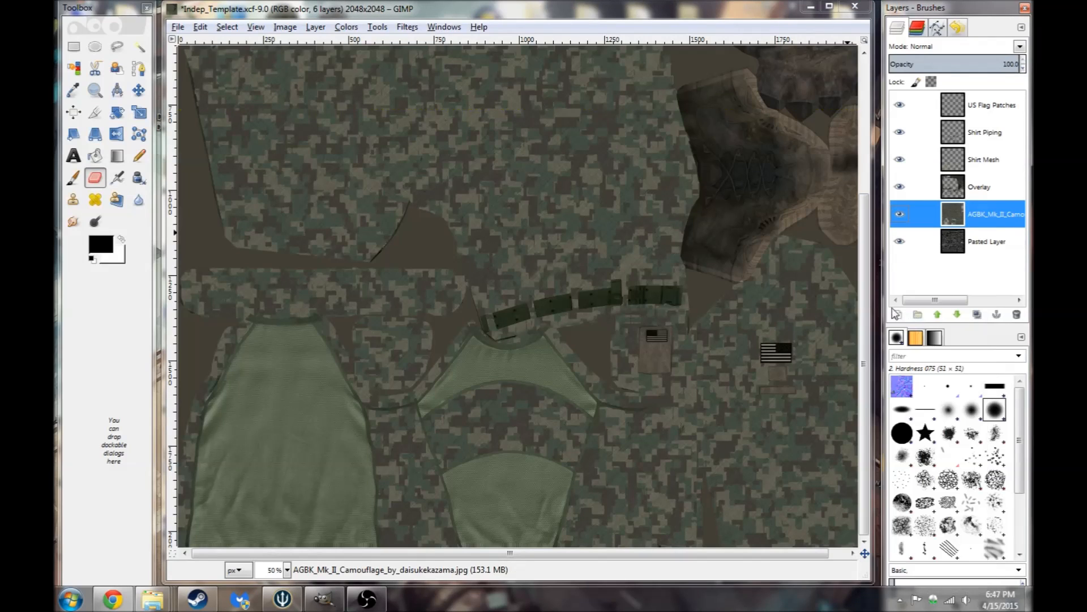
Apply Color to Alpha to the merged camouflage layer using the grey 878787, and check the fabric folds across the uniform.
{"action": "scroll", "coordinate": [659, 199], "scroll_direction": "up", "scroll_amount": 5}
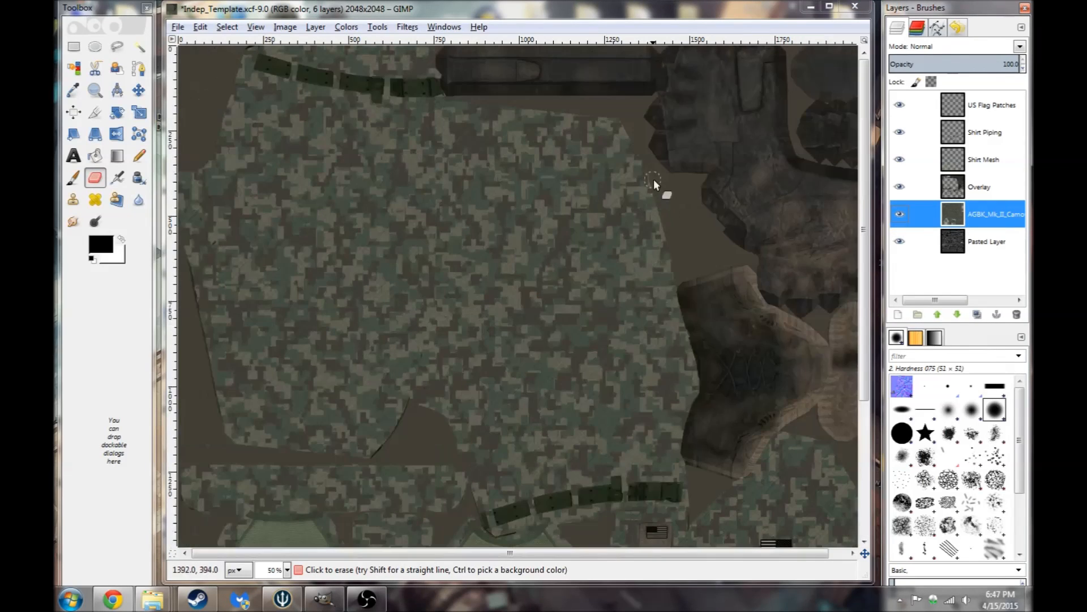
{"action": "scroll", "coordinate": [659, 170], "scroll_direction": "down", "scroll_amount": 5}
{"action": "scroll", "coordinate": [481, 154], "scroll_direction": "up", "scroll_amount": 5}
{"action": "left_click", "coordinate": [315, 27]}
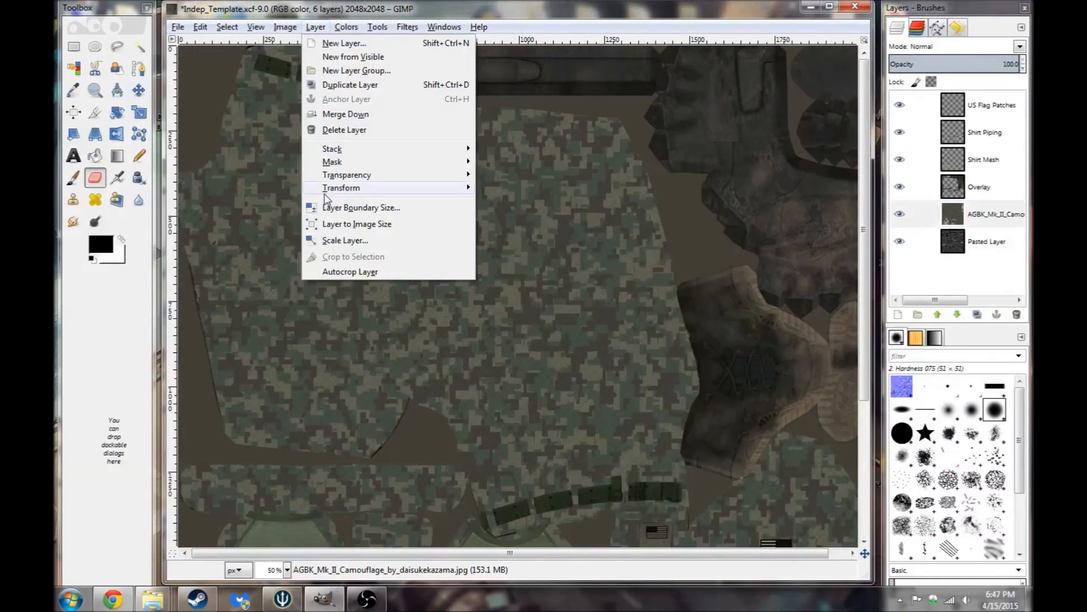
{"action": "mouse_move", "coordinate": [390, 175]}
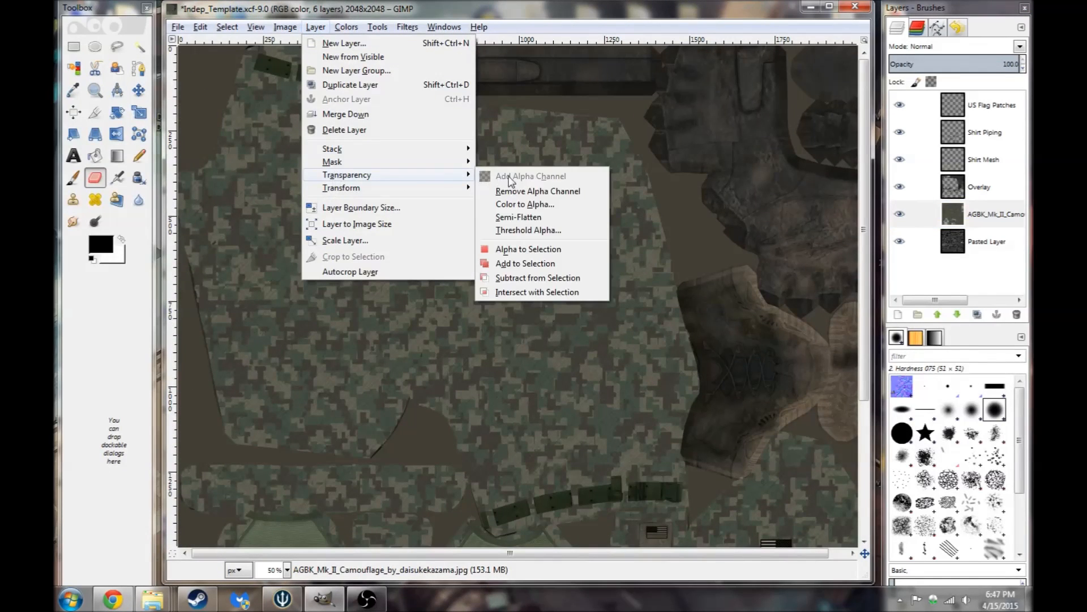
{"action": "left_click", "coordinate": [527, 204]}
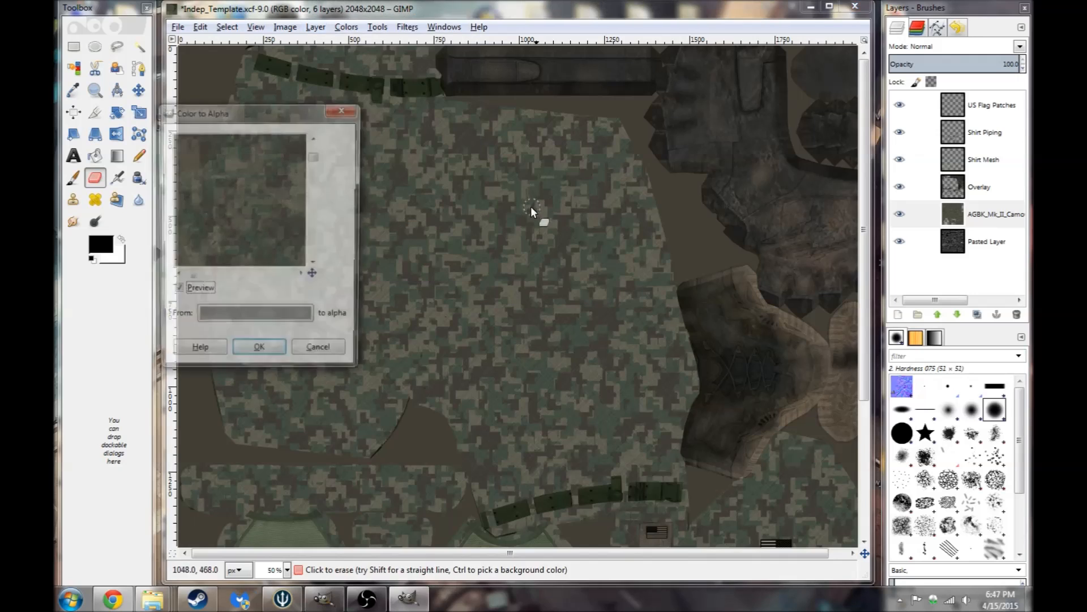
{"action": "left_click", "coordinate": [260, 318]}
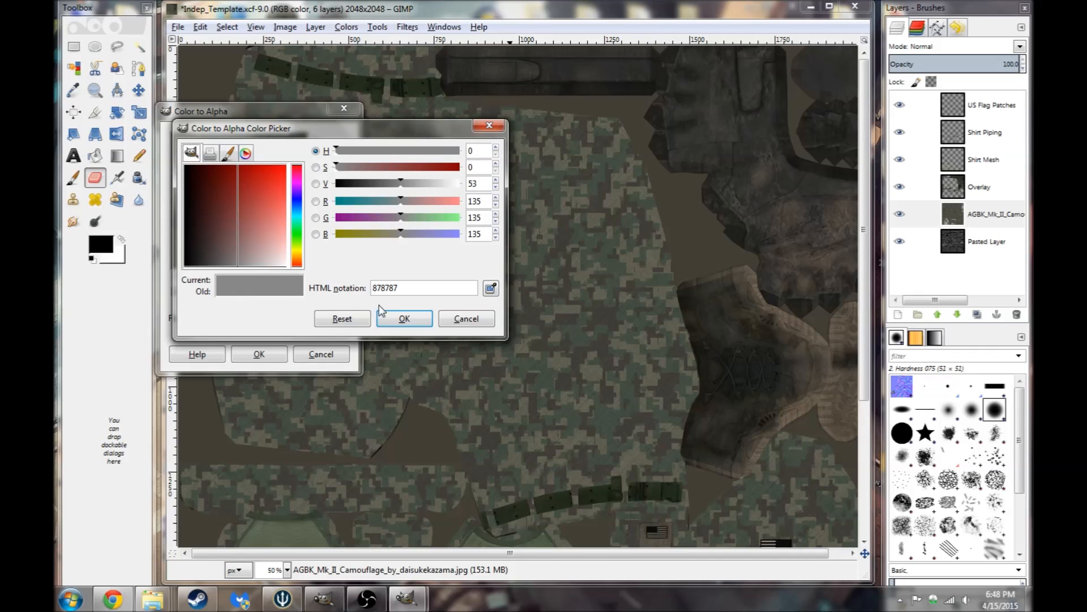
{"action": "left_click", "coordinate": [405, 319]}
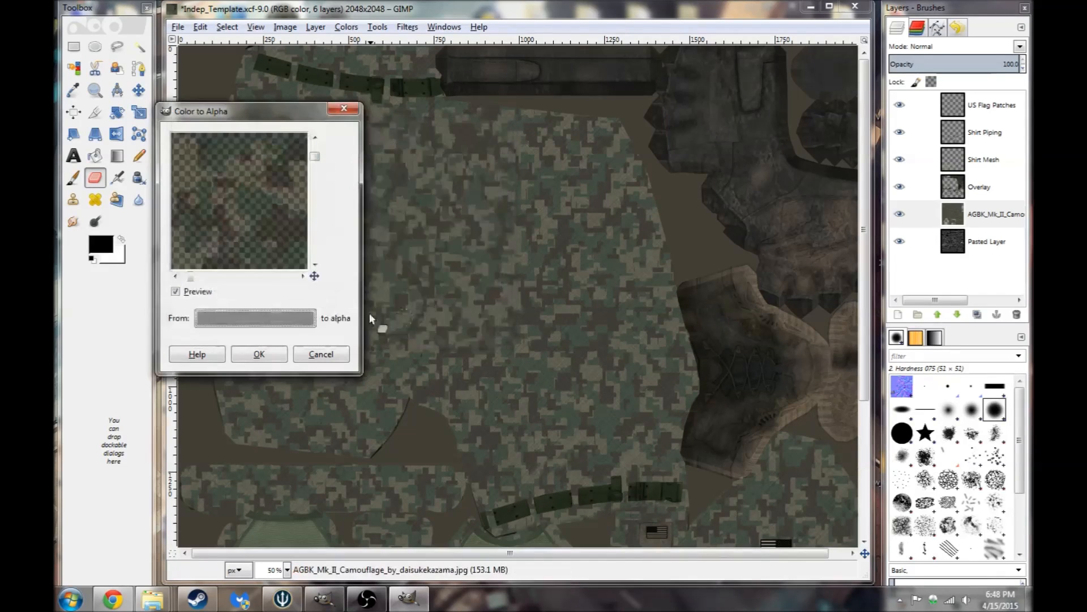
{"action": "left_click", "coordinate": [259, 354]}
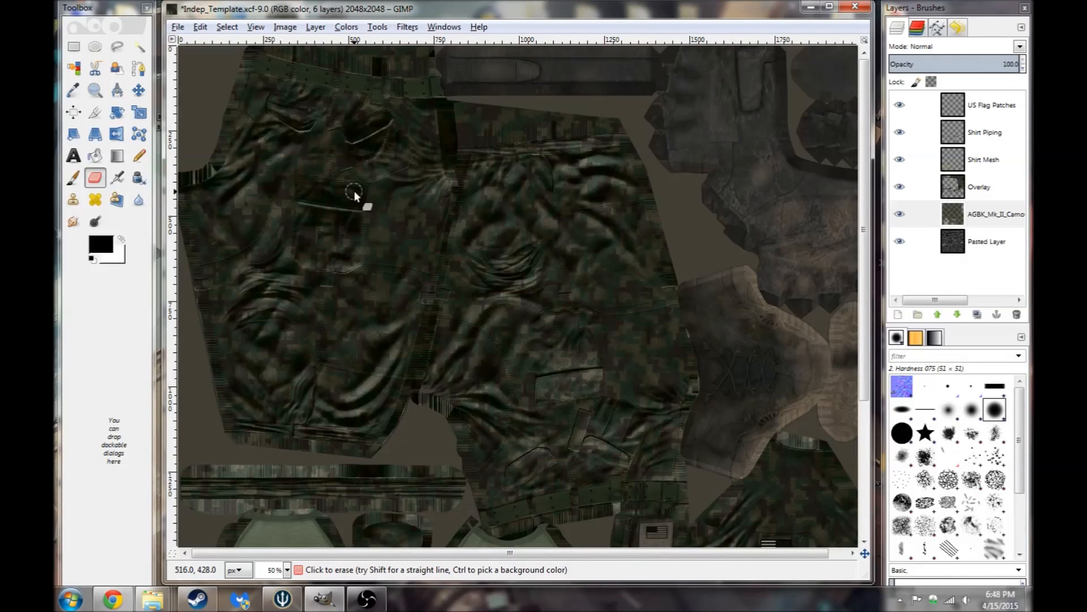
{"action": "scroll", "coordinate": [402, 238], "scroll_direction": "down", "scroll_amount": 5}
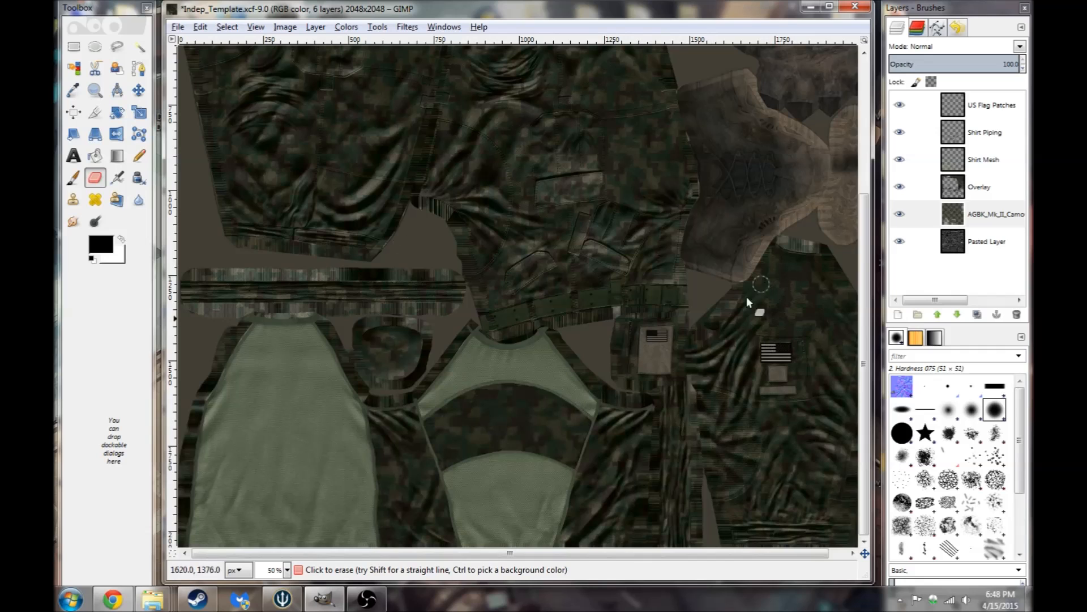
{"action": "scroll", "coordinate": [562, 247], "scroll_direction": "up", "scroll_amount": 5}
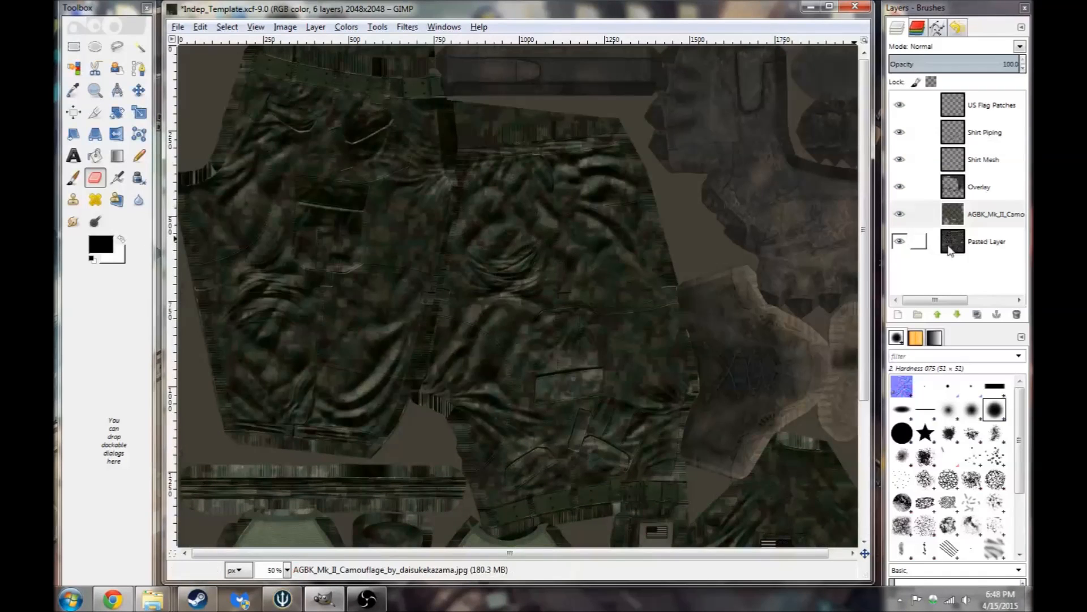
Raise the brightness of the Pasted Layer fabric detail to 84, leaving contrast at 0.
{"action": "left_click", "coordinate": [975, 242]}
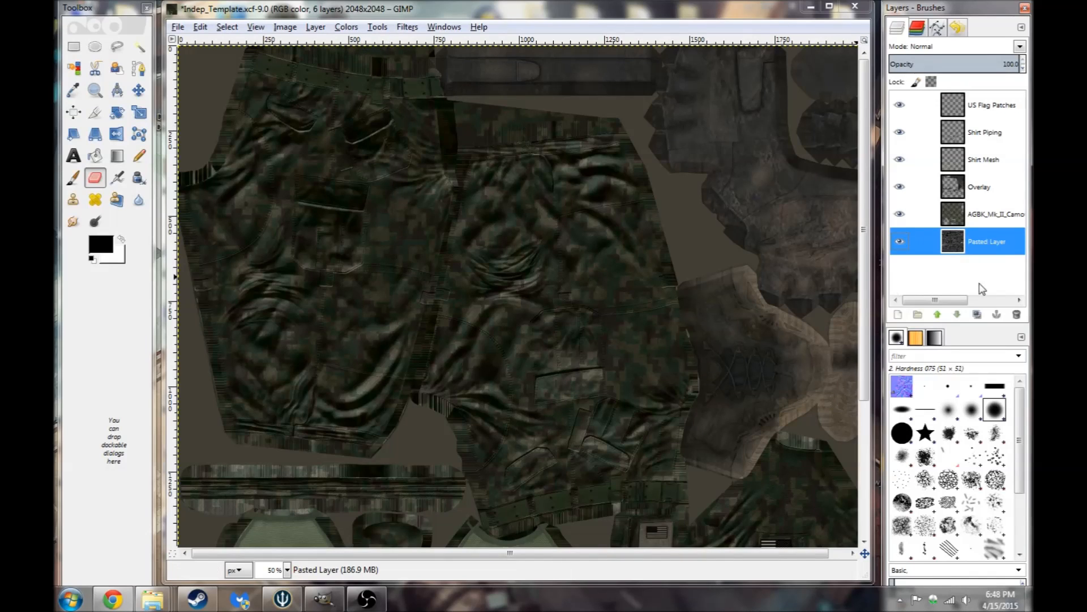
{"action": "left_click", "coordinate": [347, 27]}
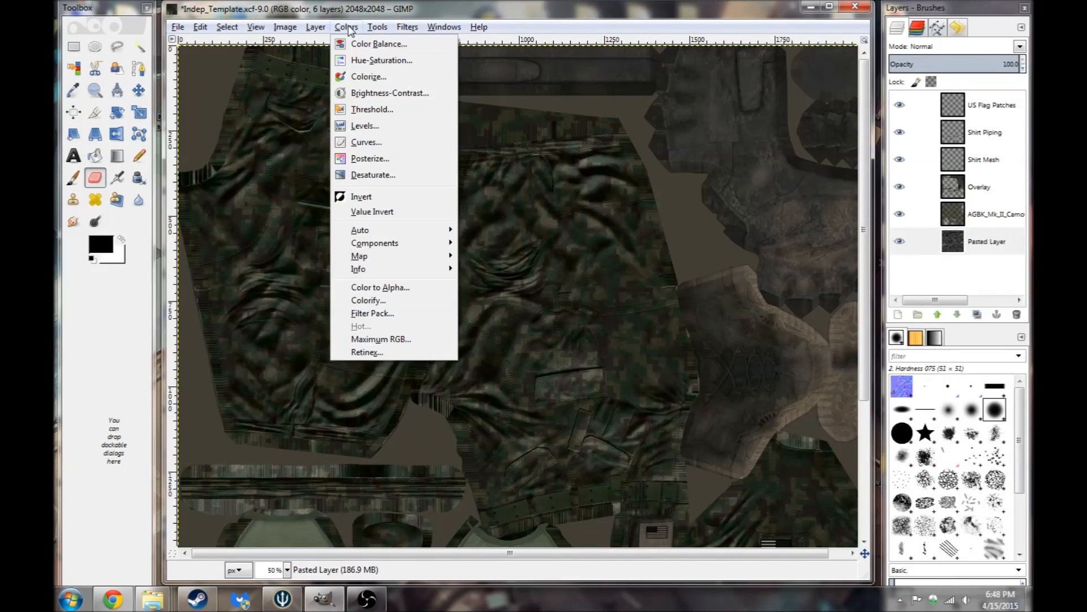
{"action": "left_click", "coordinate": [387, 98]}
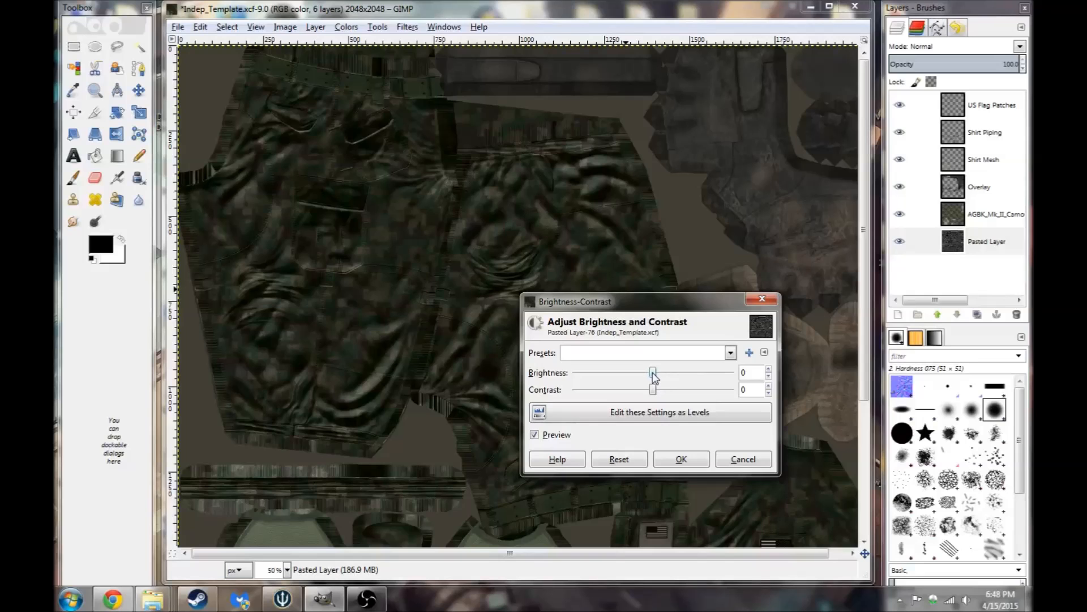
{"action": "left_click_drag", "start_coordinate": [653, 373], "coordinate": [705, 381]}
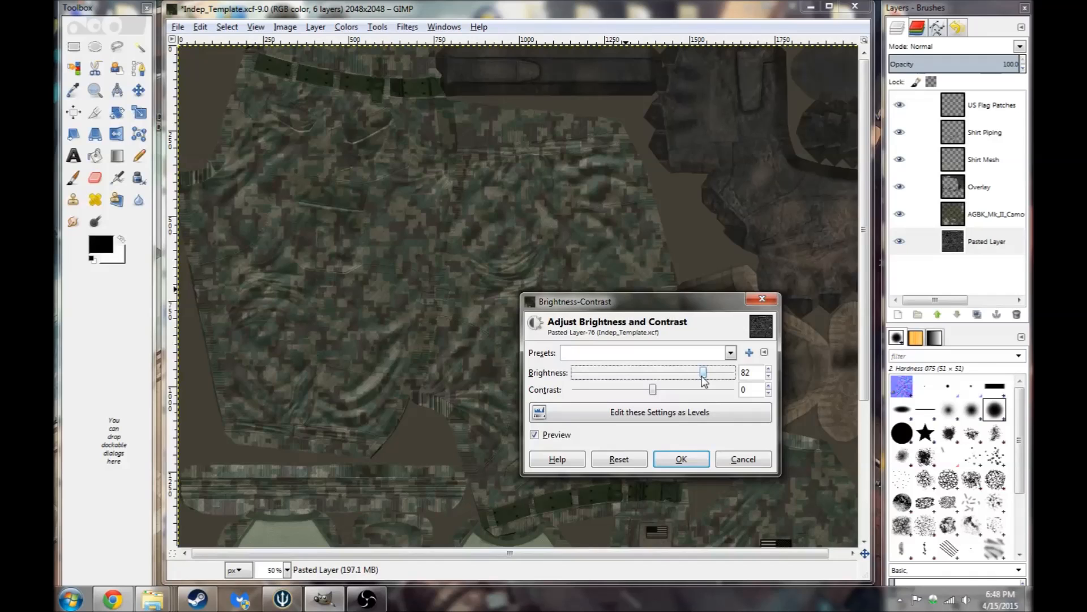
{"action": "left_click_drag", "start_coordinate": [703, 377], "coordinate": [704, 378]}
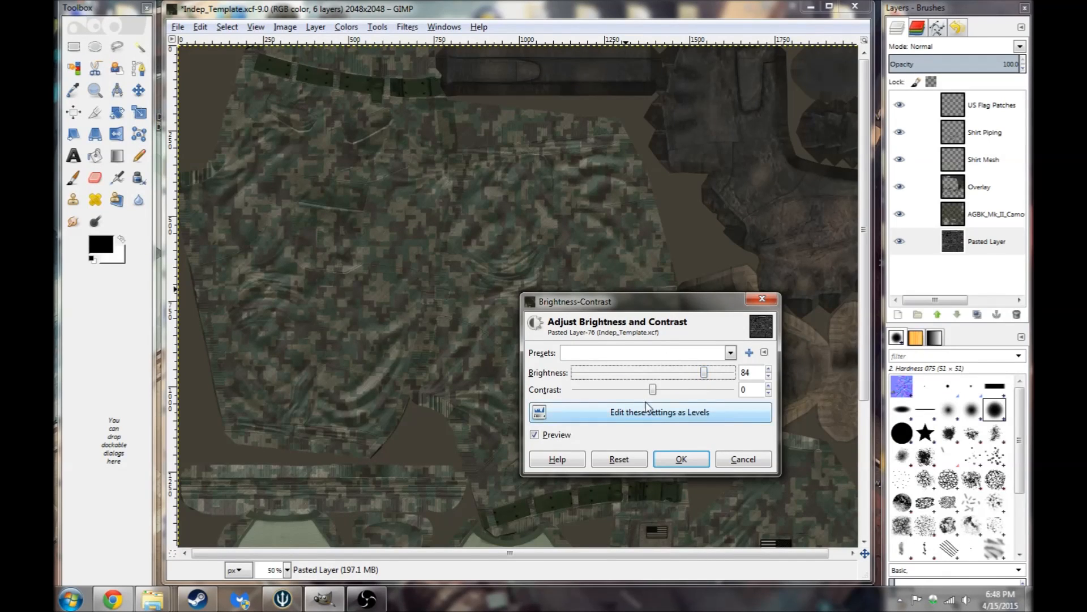
{"action": "left_click", "coordinate": [681, 459]}
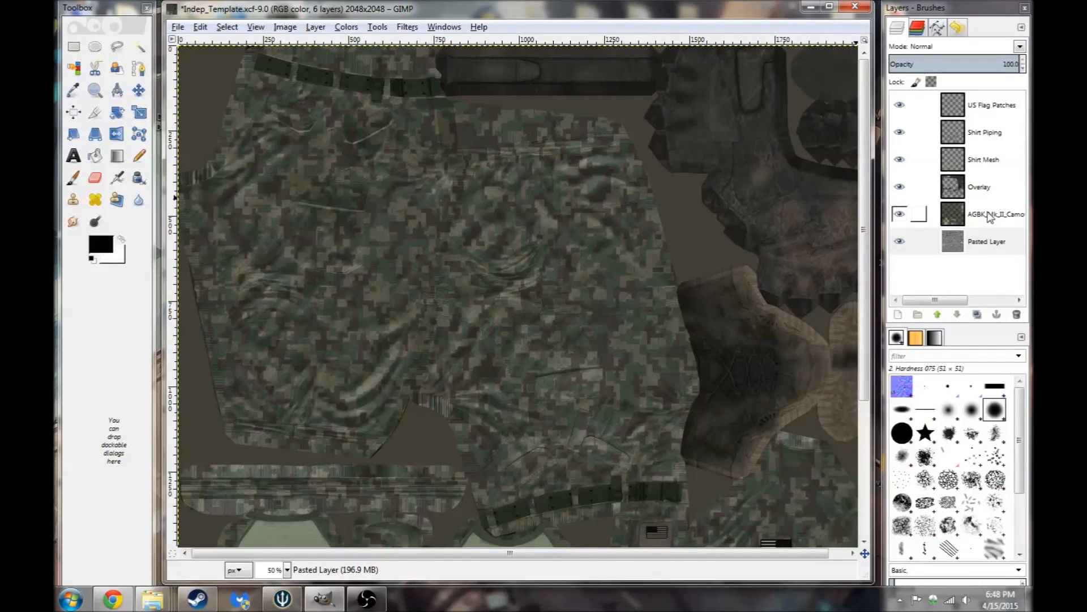
Apply the Cartoon filter to the Pasted Layer with mask radius 4.00 and percent black 0.200, and check the whole uniform.
{"action": "left_click", "coordinate": [995, 246]}
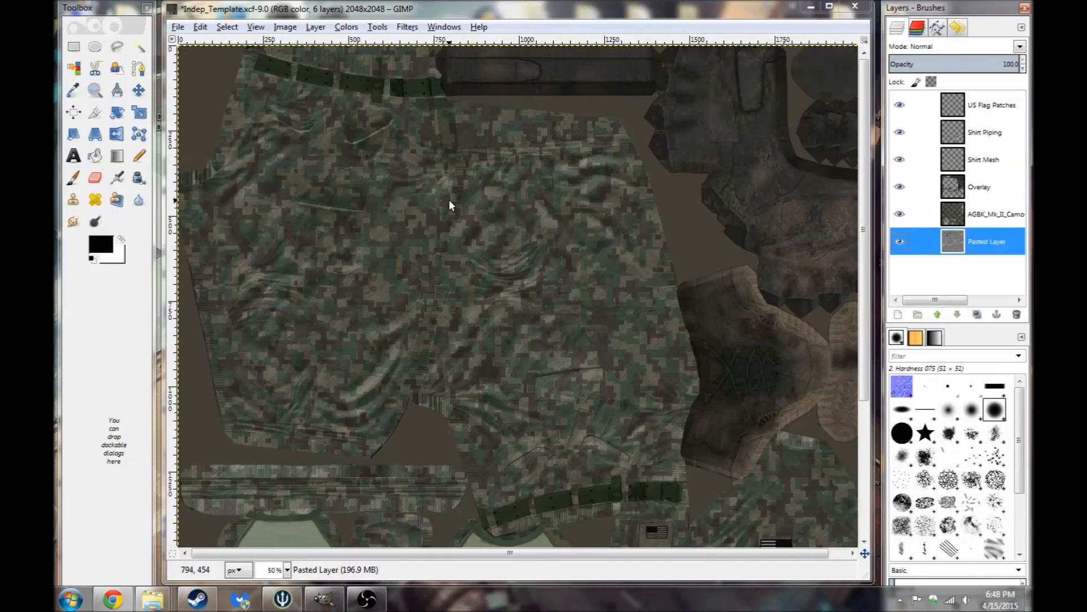
{"action": "left_click", "coordinate": [407, 27]}
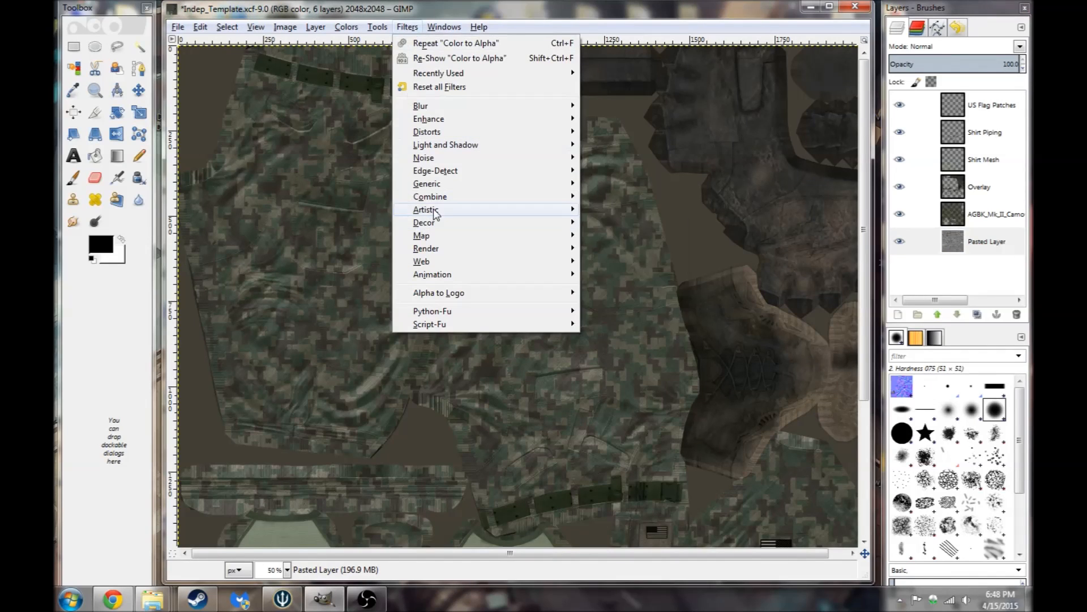
{"action": "mouse_move", "coordinate": [486, 210]}
{"action": "left_click", "coordinate": [616, 227]}
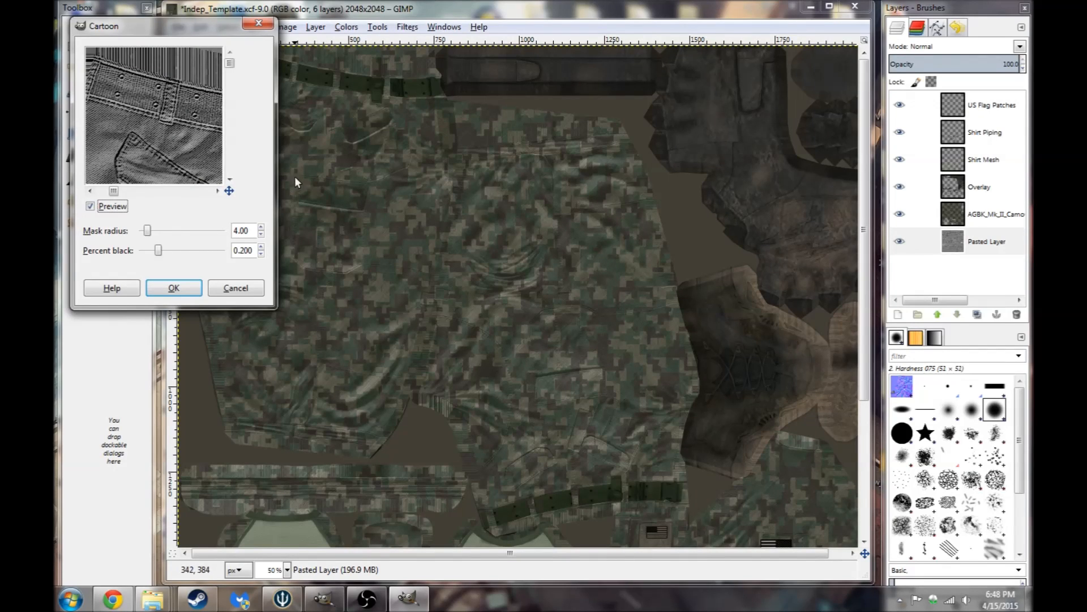
{"action": "left_click", "coordinate": [173, 287]}
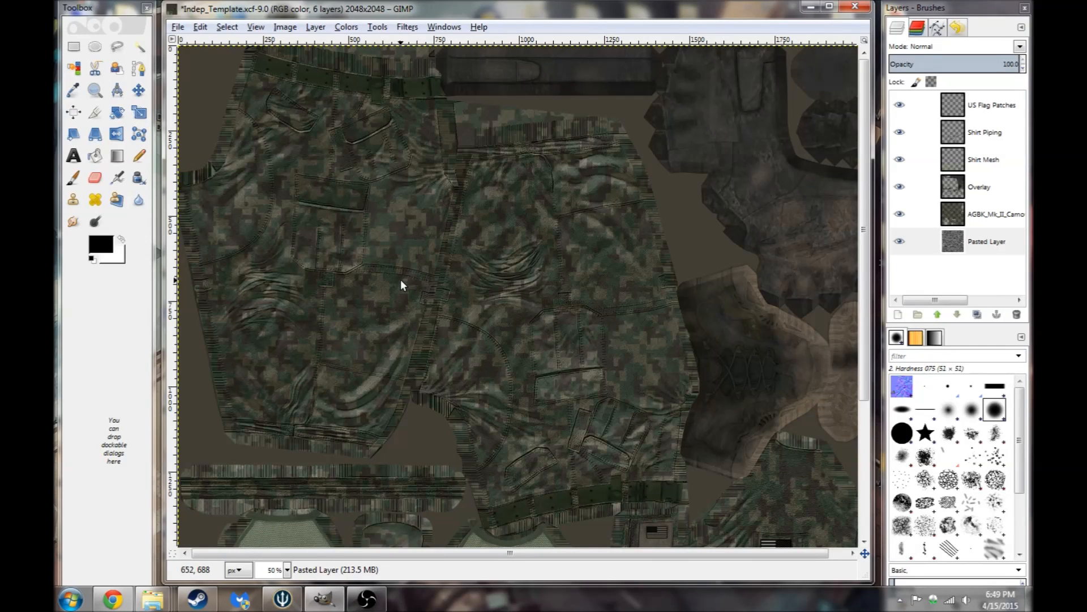
{"action": "scroll", "coordinate": [410, 287], "scroll_direction": "down", "scroll_amount": 5}
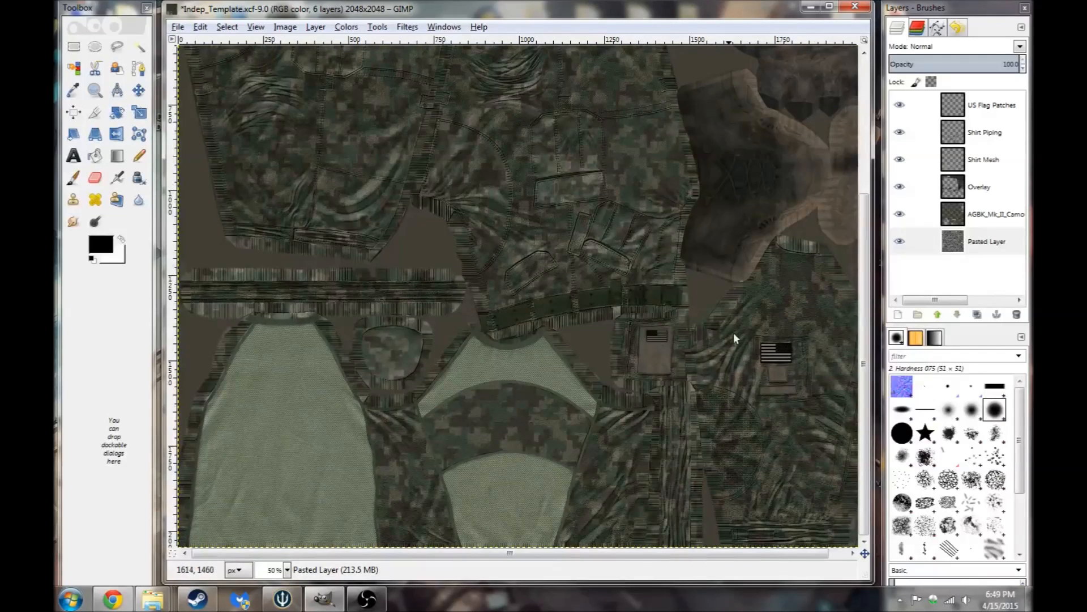
{"action": "scroll", "coordinate": [736, 323], "scroll_direction": "up", "scroll_amount": 5}
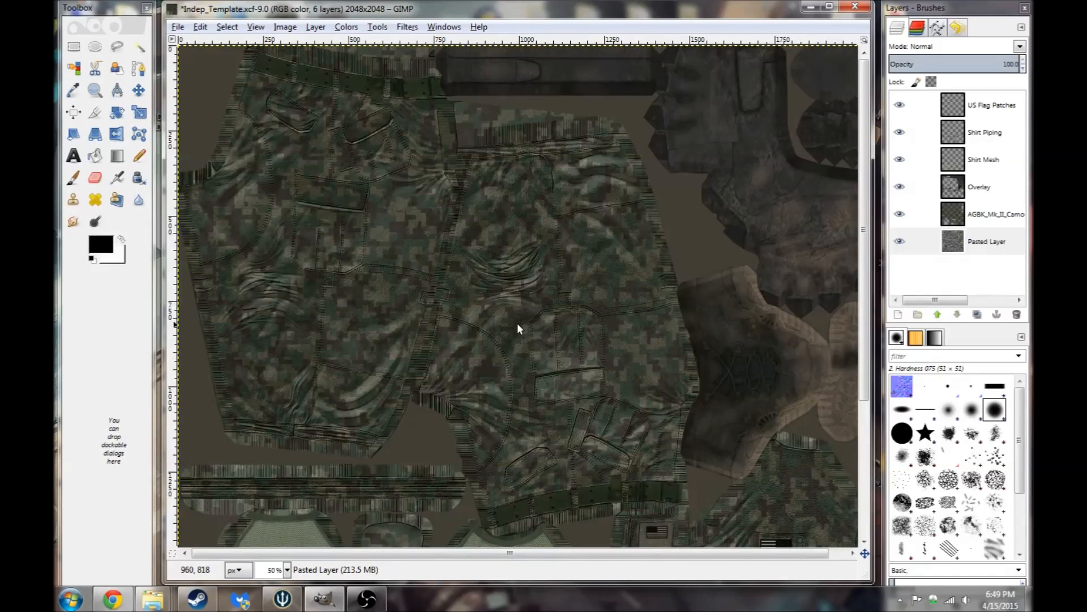
{"action": "scroll", "coordinate": [554, 273], "scroll_direction": "down", "scroll_amount": 6}
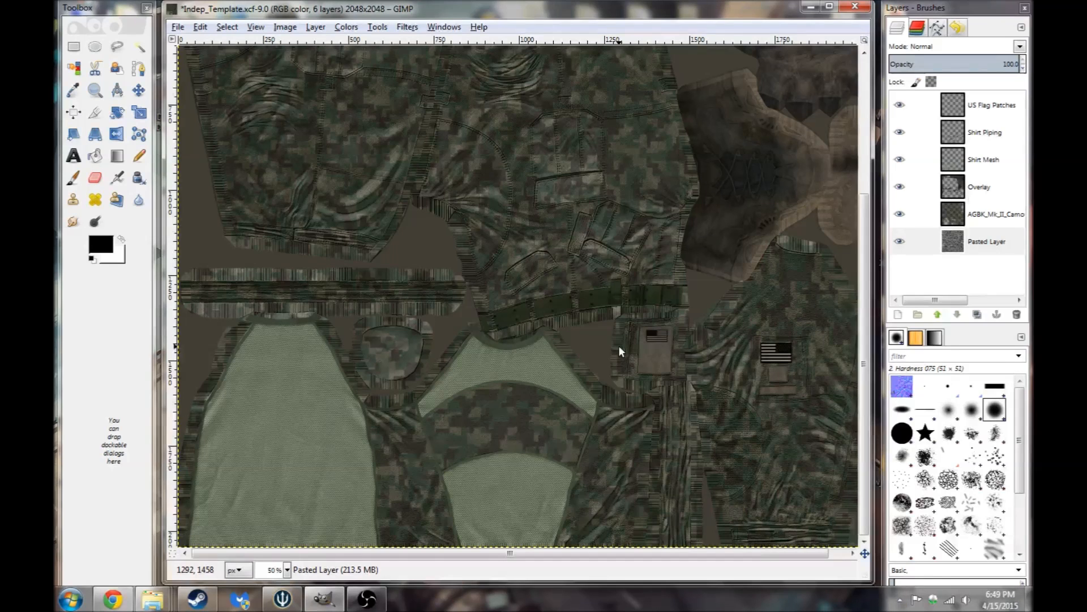
{"action": "scroll", "coordinate": [569, 330], "scroll_direction": "up", "scroll_amount": 5}
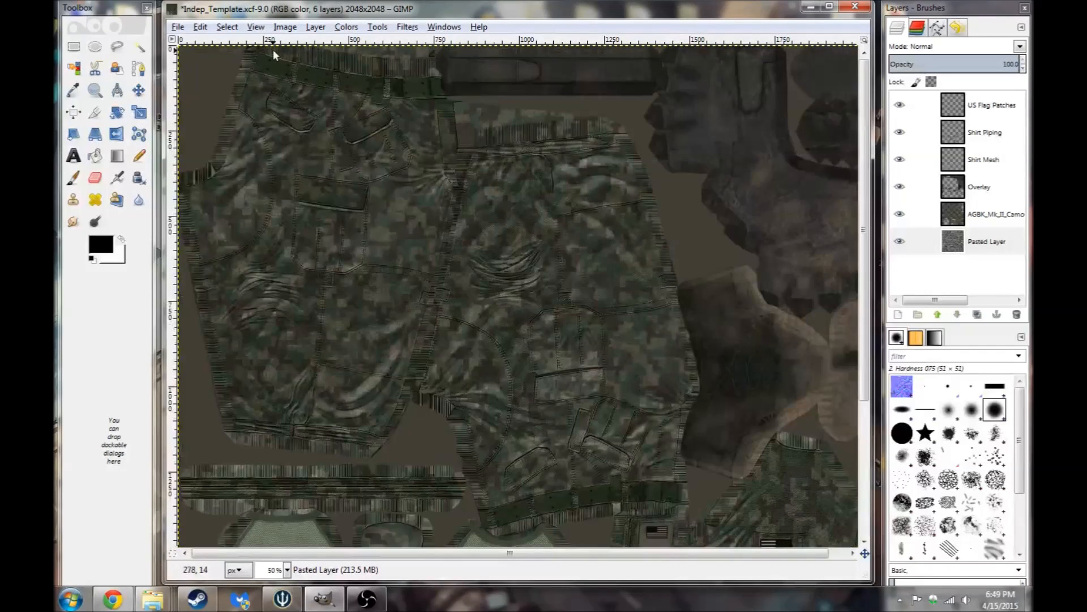
Save Indep_Template.xcf and export the image to the Desktop as custom_camo_co.png, replacing the existing file and keeping the current PNG options.
{"action": "left_click", "coordinate": [178, 27]}
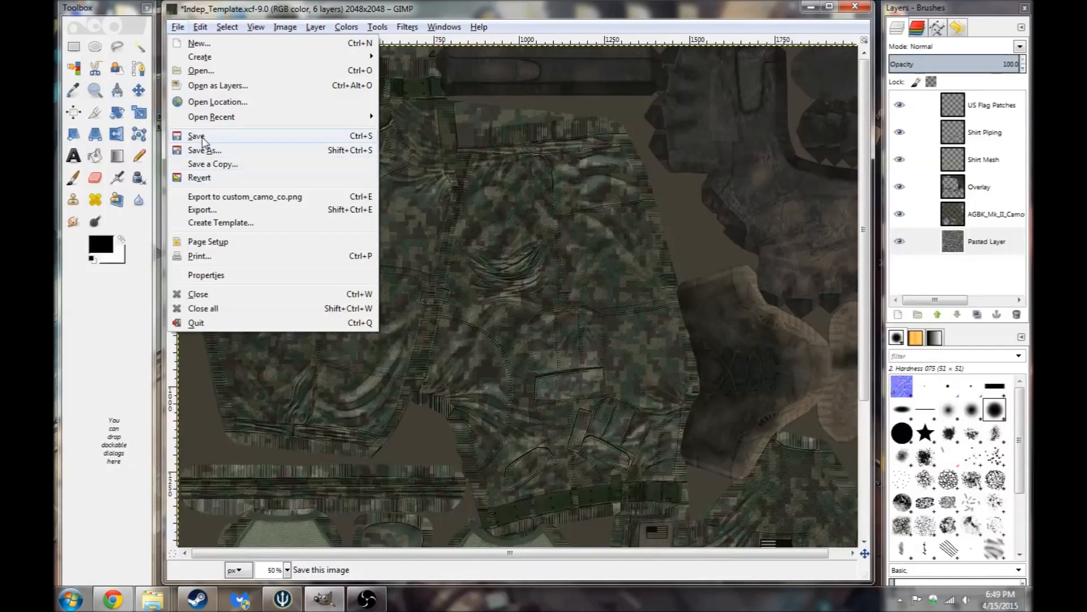
{"action": "left_click", "coordinate": [203, 139]}
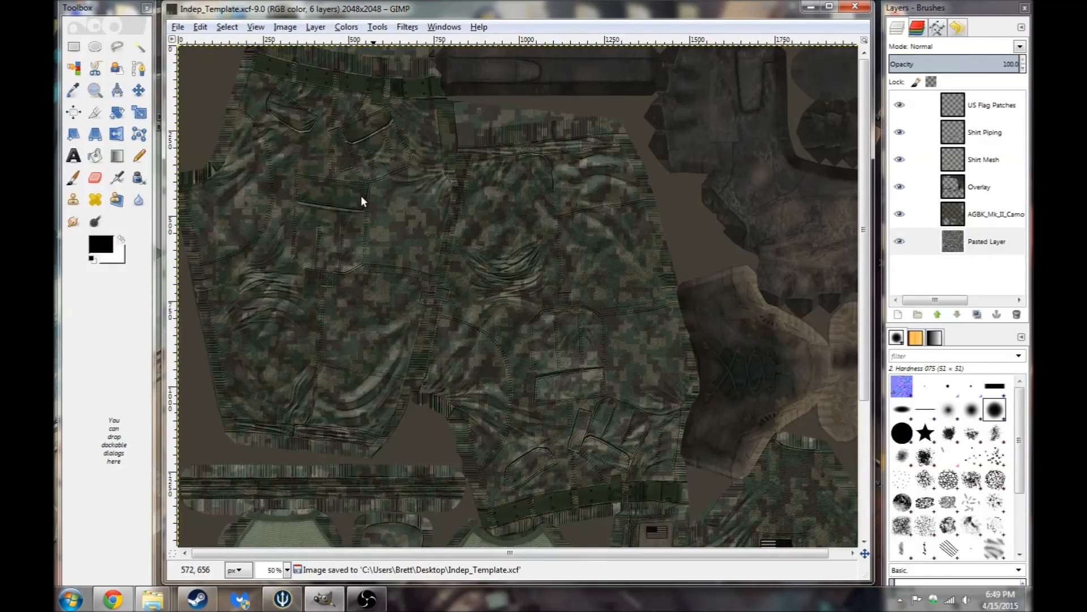
{"action": "left_click", "coordinate": [178, 29]}
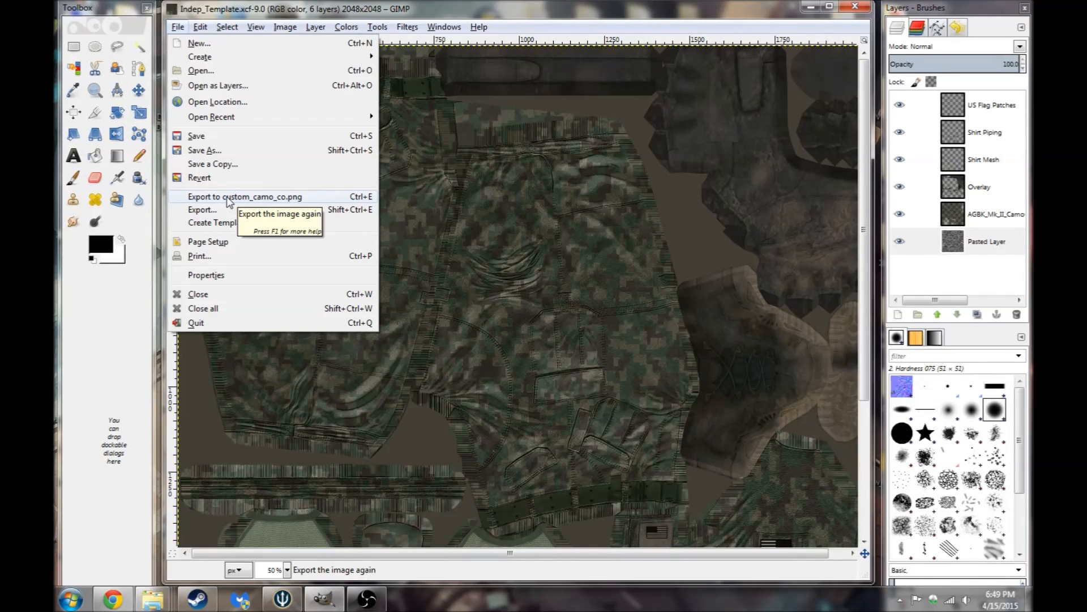
{"action": "left_click", "coordinate": [199, 210]}
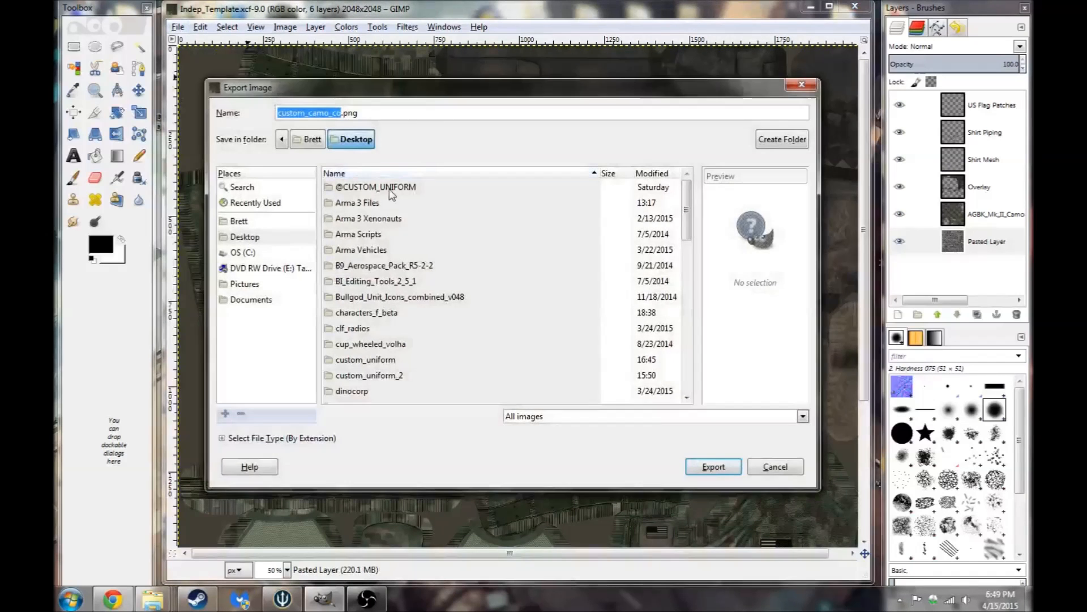
{"action": "left_click", "coordinate": [300, 115]}
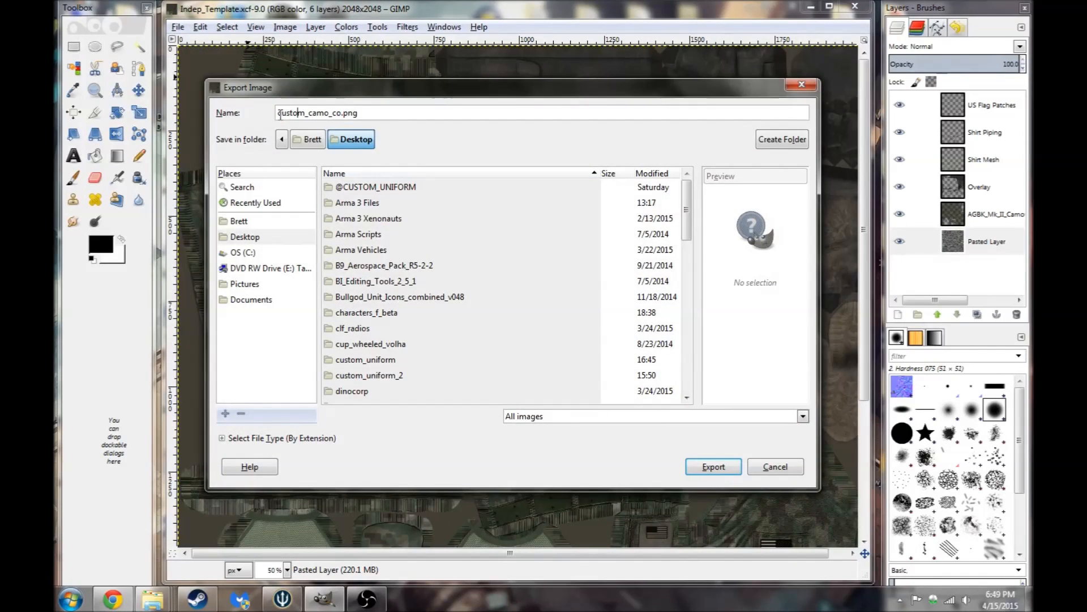
{"action": "left_click", "coordinate": [341, 115]}
{"action": "left_click", "coordinate": [714, 470]}
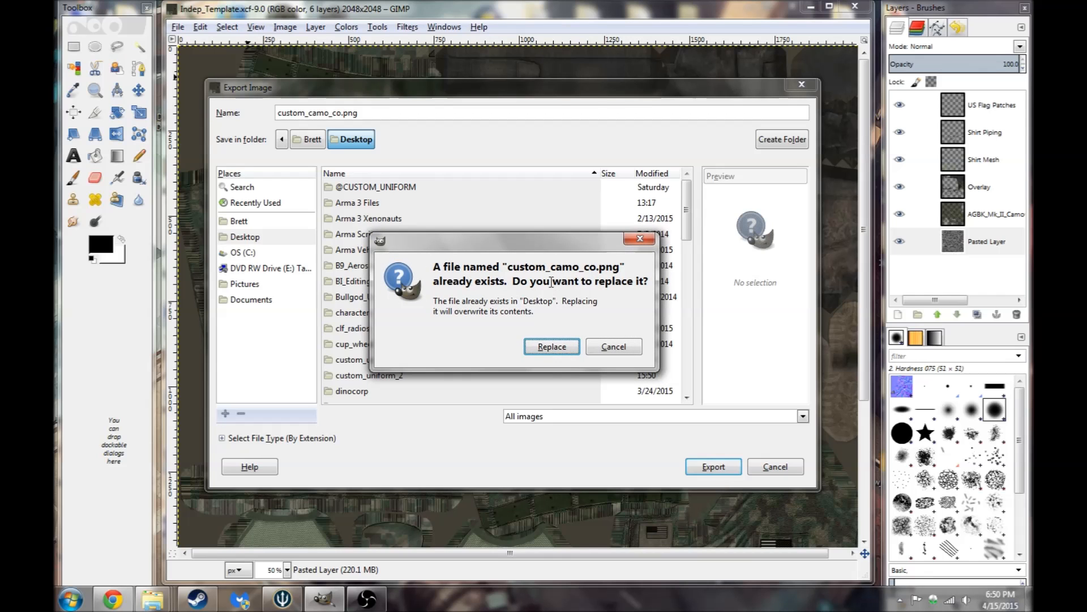
{"action": "left_click", "coordinate": [541, 347]}
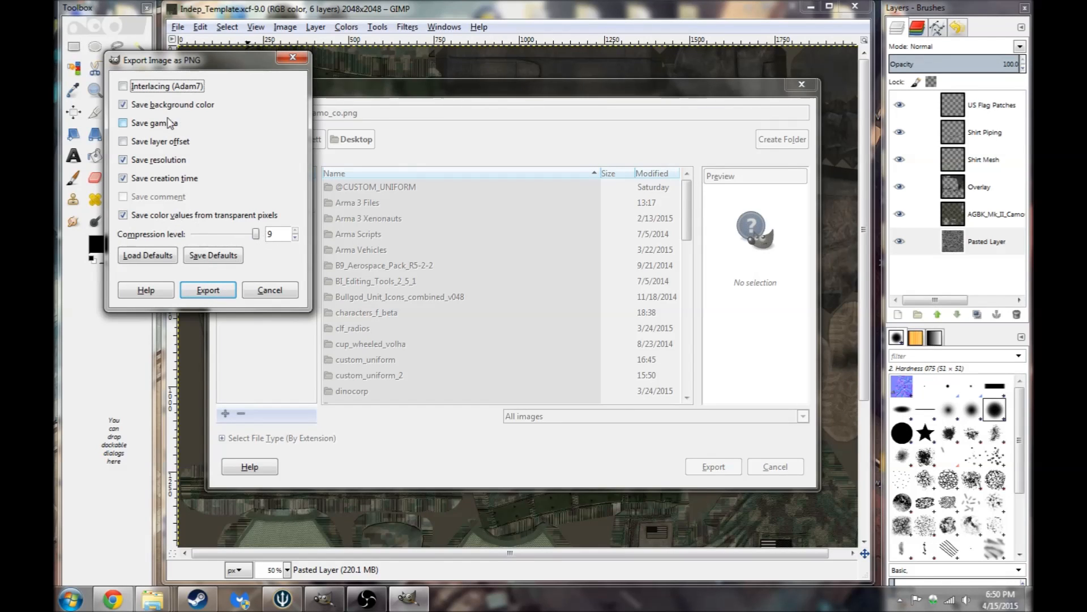
{"action": "left_click", "coordinate": [221, 290]}
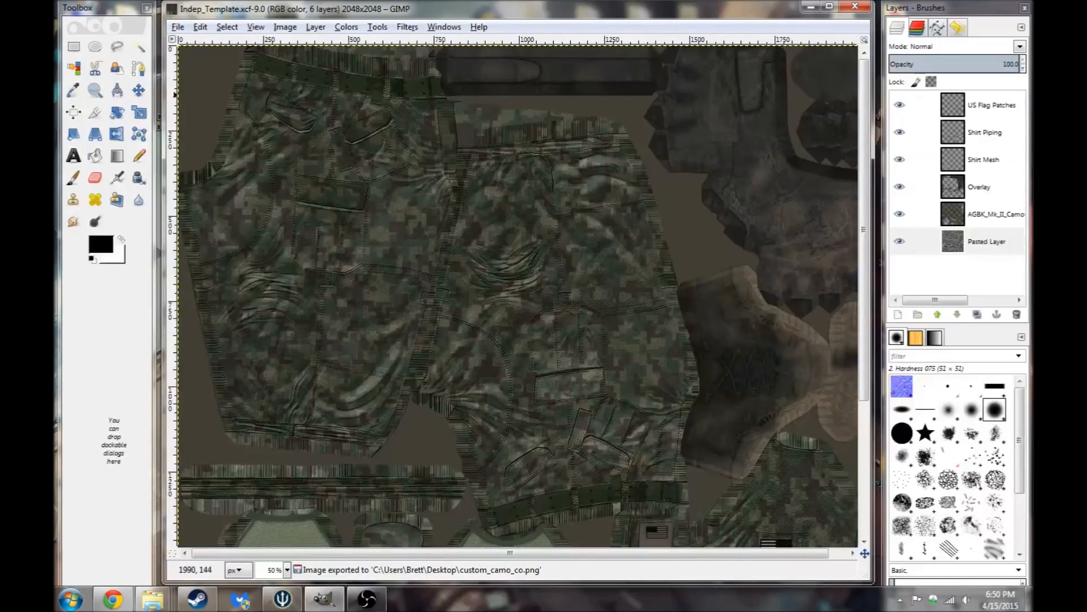
Check what the US Flag Patches, Shirt Piping and Shirt Mesh layers contribute by hiding and showing each one.
{"action": "scroll", "coordinate": [757, 250], "scroll_direction": "down", "scroll_amount": 5}
{"action": "left_click", "coordinate": [899, 105]}
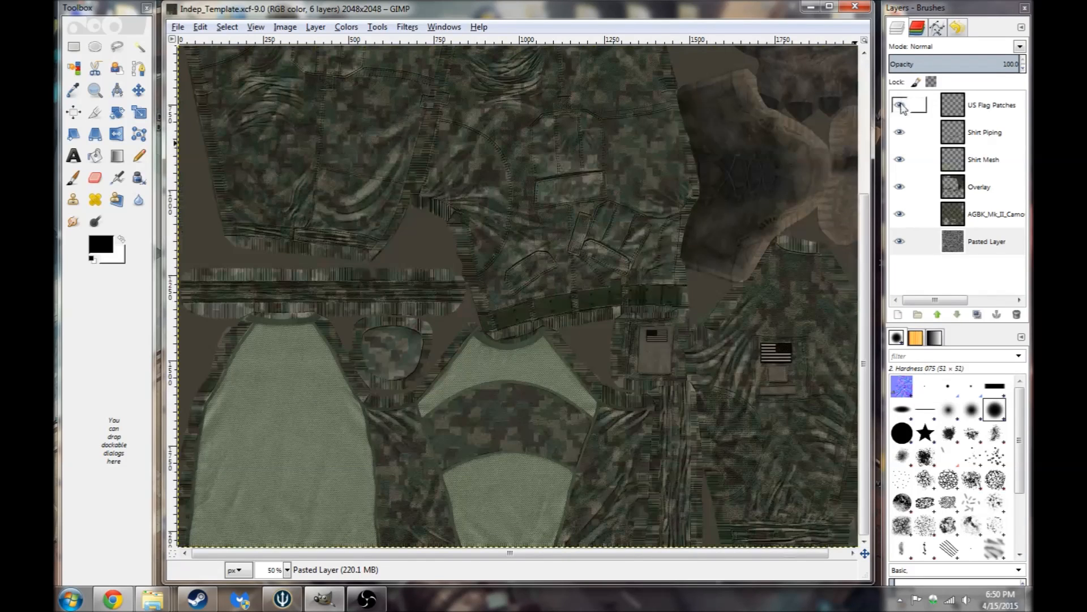
{"action": "left_click", "coordinate": [899, 106]}
{"action": "left_click", "coordinate": [900, 133]}
{"action": "left_click", "coordinate": [899, 132]}
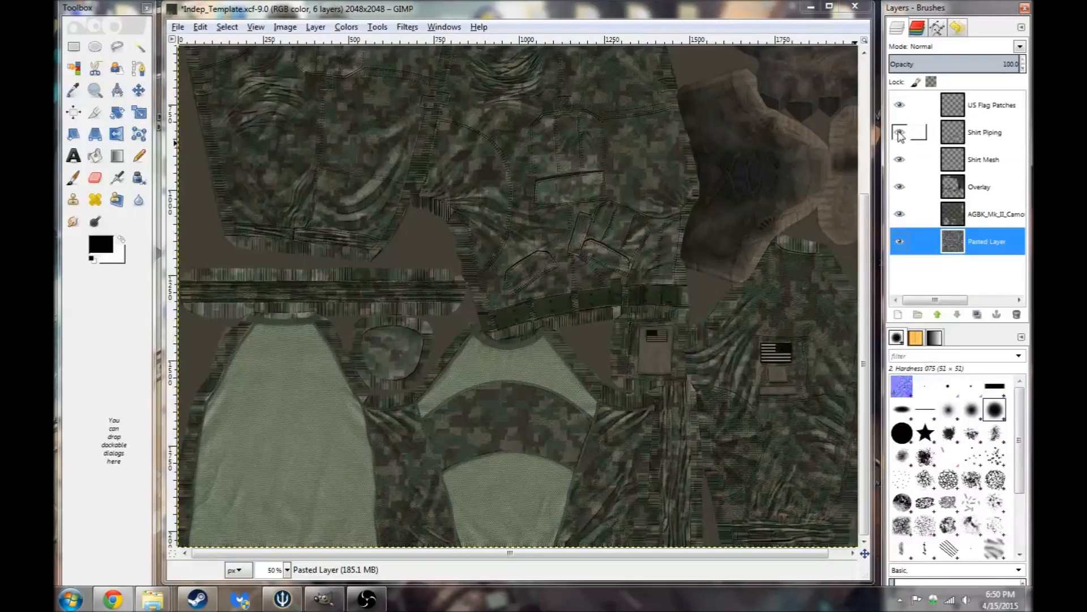
{"action": "left_click", "coordinate": [899, 160]}
{"action": "left_click", "coordinate": [900, 159]}
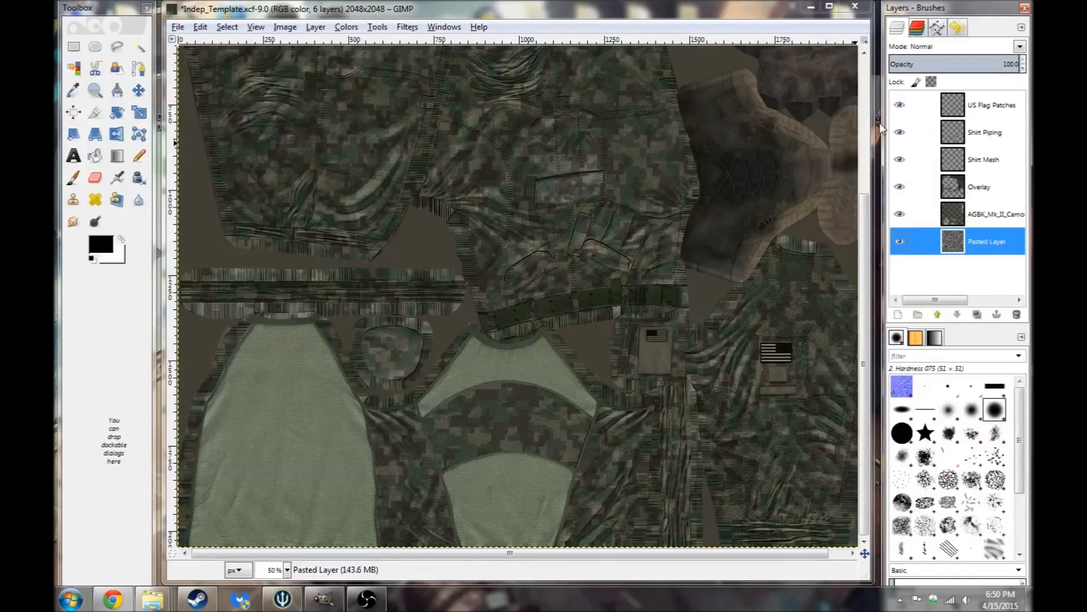
{"action": "scroll", "coordinate": [680, 142], "scroll_direction": "up", "scroll_amount": 5}
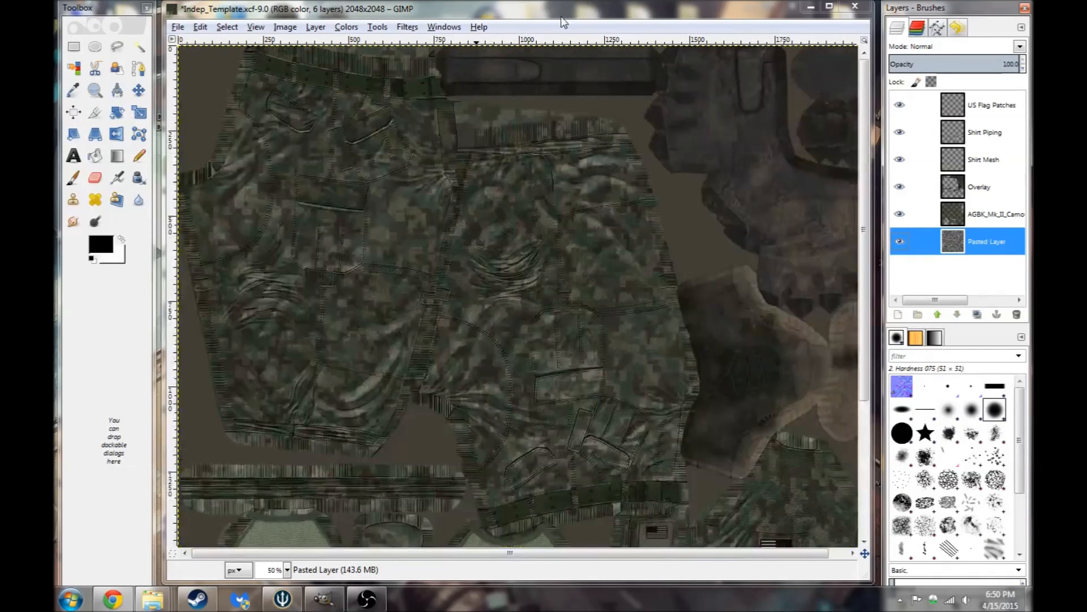
Minimize GIMP and open custom_camo_co.png from the desktop in Texture Viewer.
{"action": "left_click", "coordinate": [813, 8]}
{"action": "left_click", "coordinate": [747, 6]}
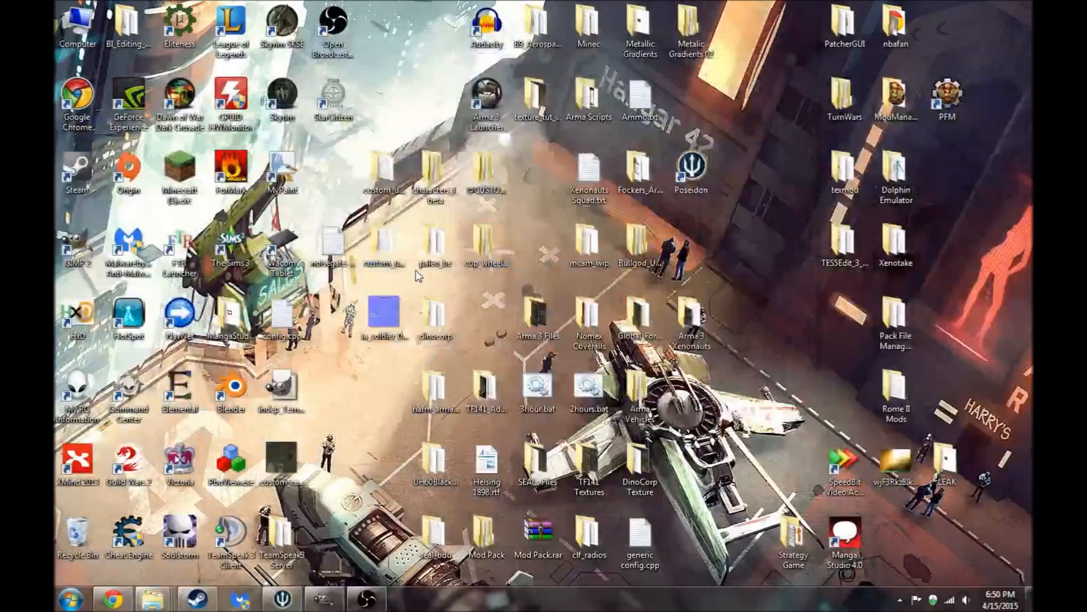
{"action": "left_click", "coordinate": [291, 453]}
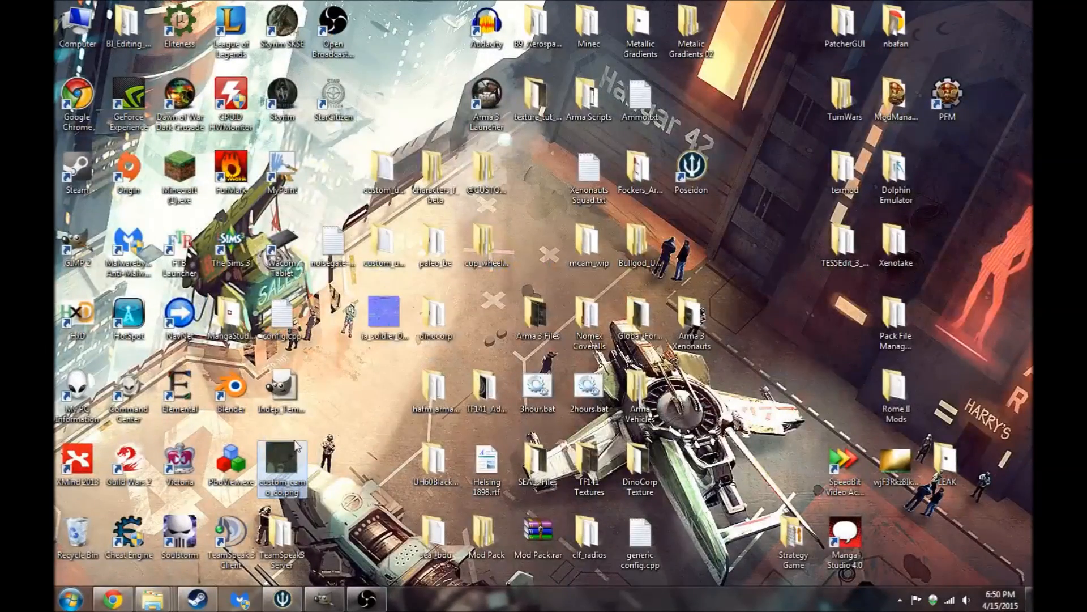
{"action": "right_click", "coordinate": [285, 456]}
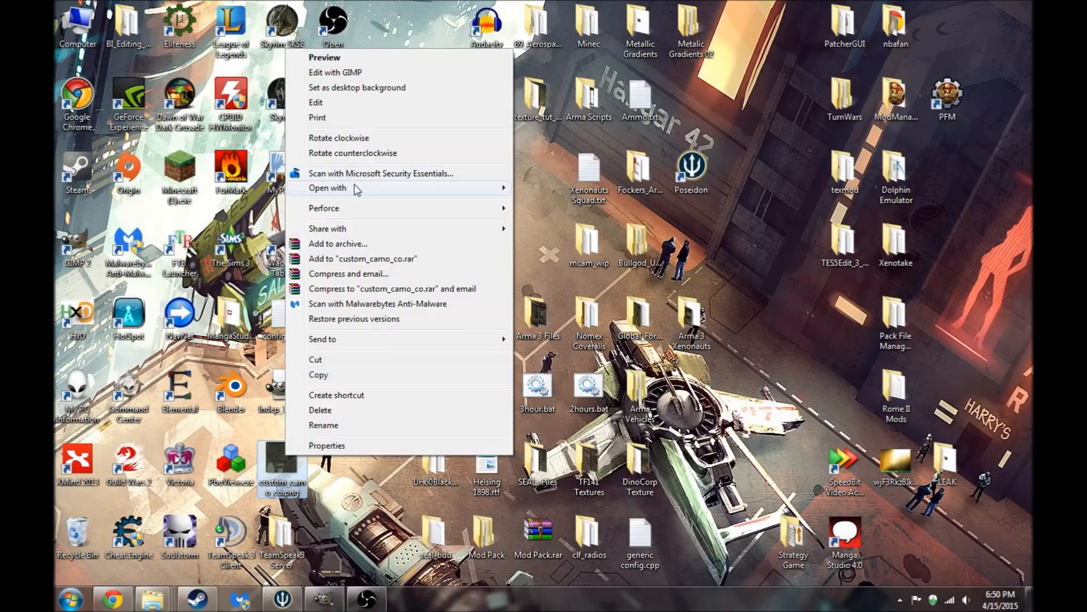
{"action": "mouse_move", "coordinate": [365, 188]}
{"action": "left_click", "coordinate": [553, 263]}
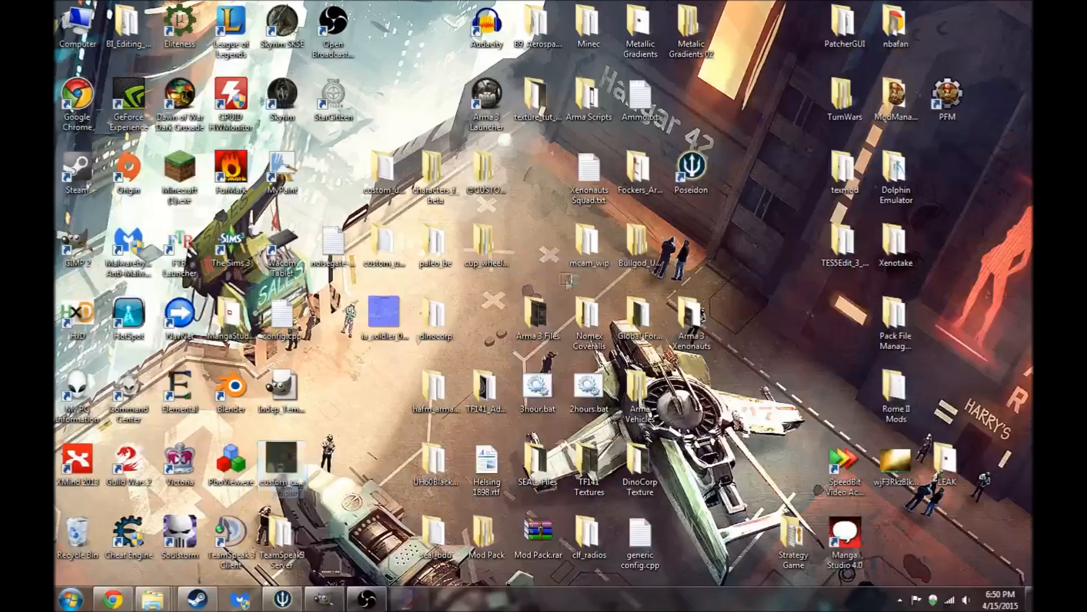
Save the texture to the Desktop as custom_camo_co.paa, close Texture Viewer and select the new file.
{"action": "left_click", "coordinate": [137, 94]}
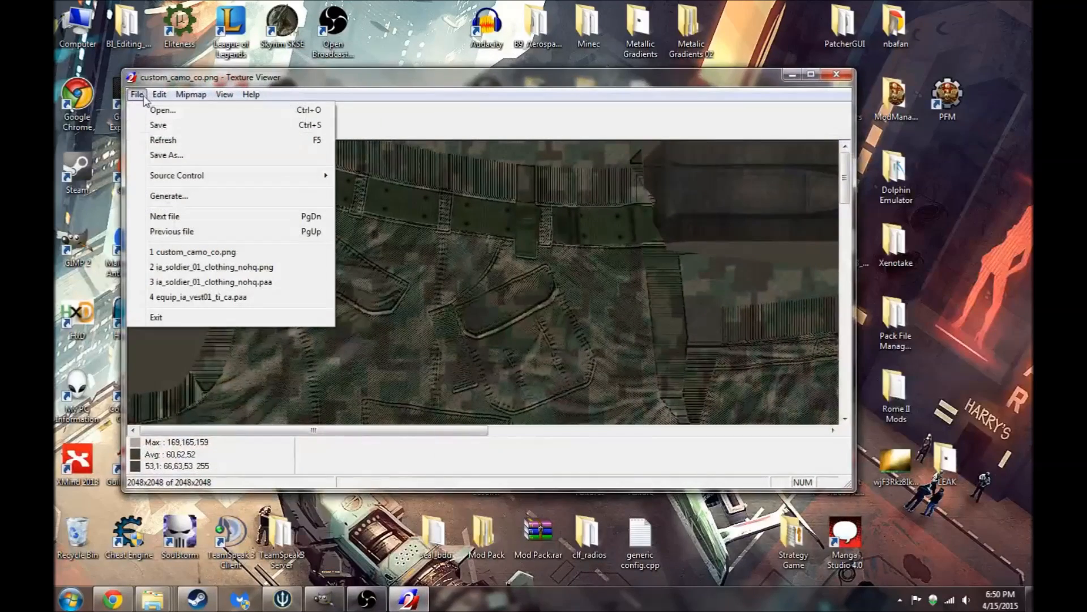
{"action": "left_click", "coordinate": [165, 154]}
{"action": "left_click_drag", "start_coordinate": [516, 388], "coordinate": [501, 388]}
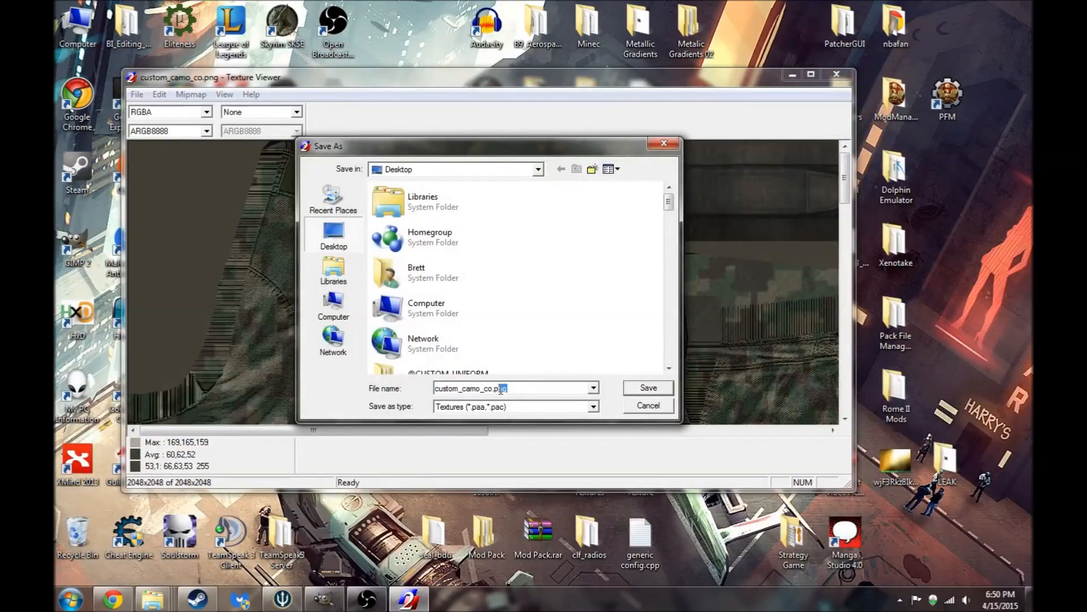
{"action": "left_click", "coordinate": [646, 388]}
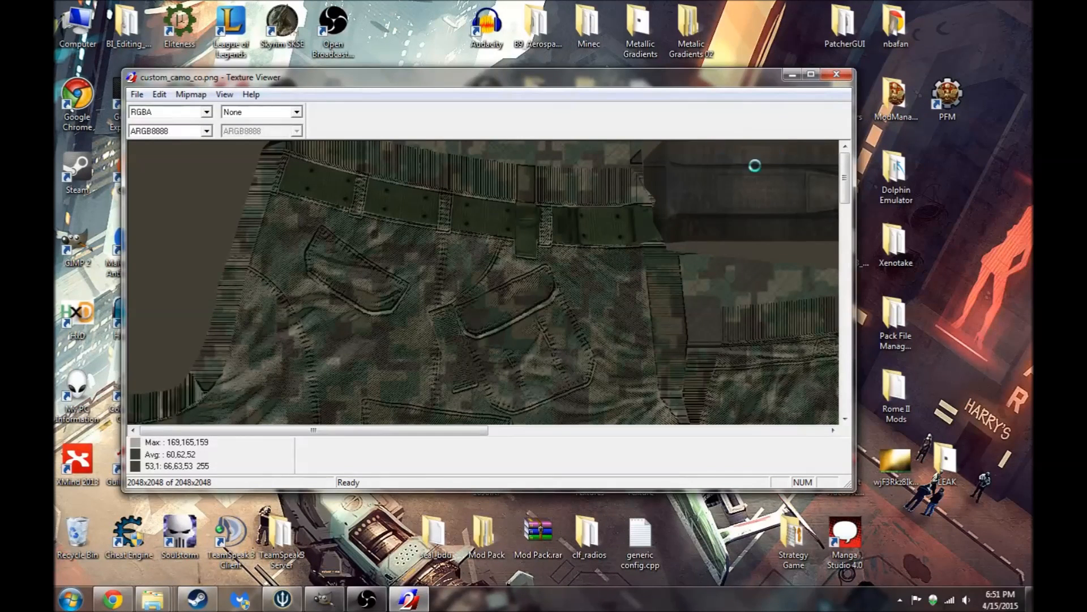
{"action": "left_click", "coordinate": [836, 74]}
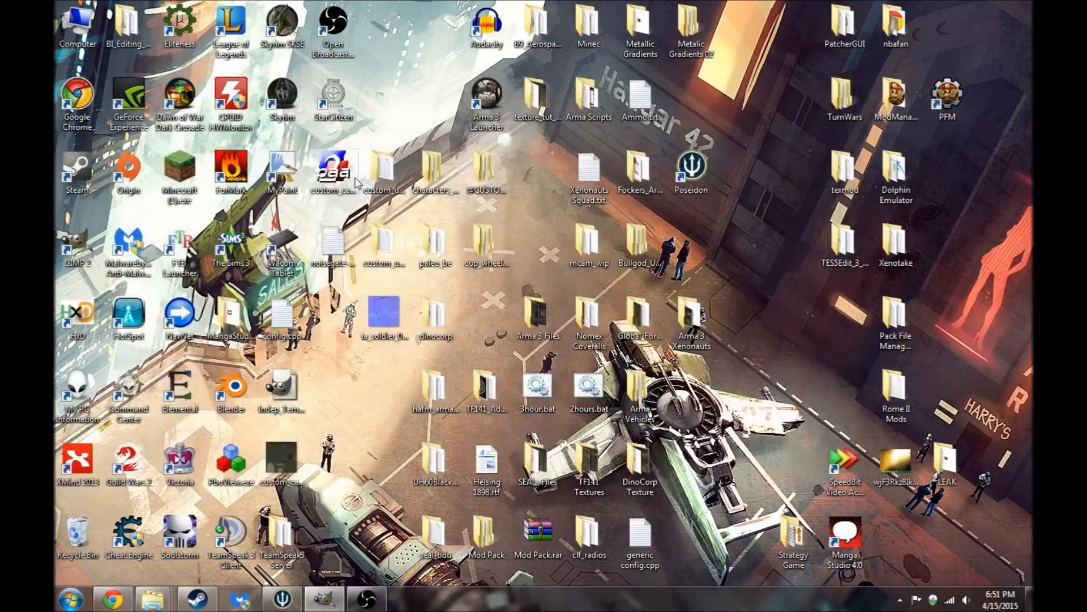
{"action": "left_click", "coordinate": [339, 171]}
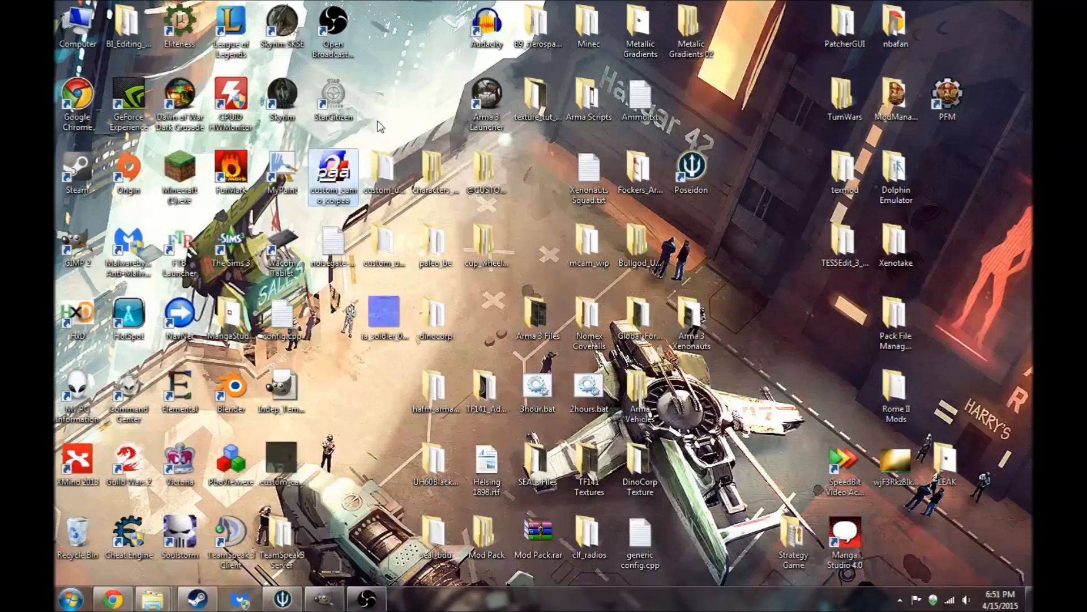
Delete the old custom_uniform and custom_uniform_2 folders from the desktop.
{"action": "left_click_drag", "start_coordinate": [386, 121], "coordinate": [389, 258]}
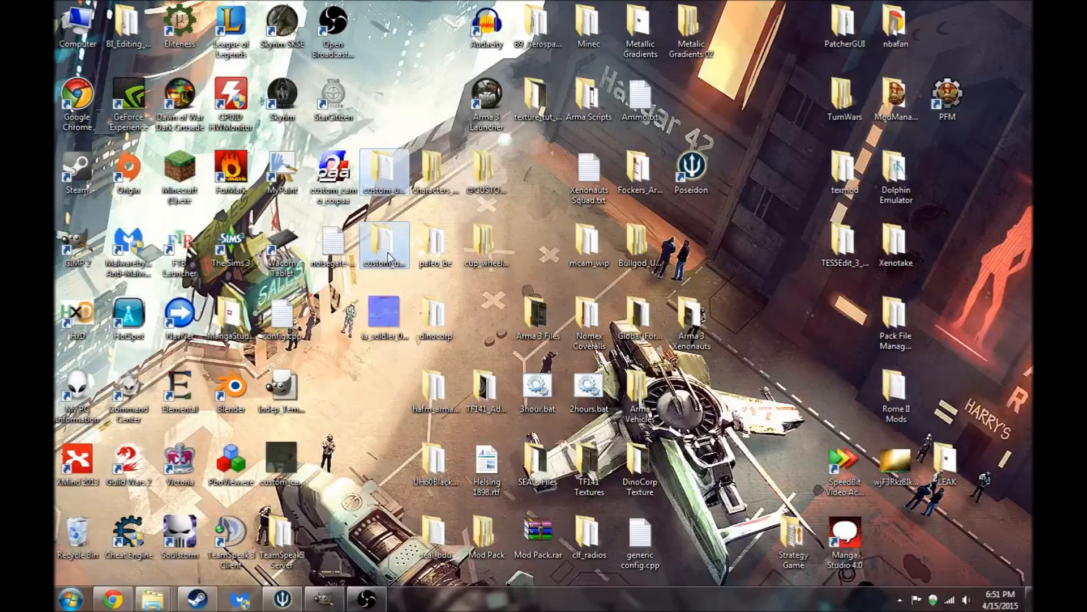
{"action": "key", "text": "Delete"}
{"action": "key", "text": "Return"}
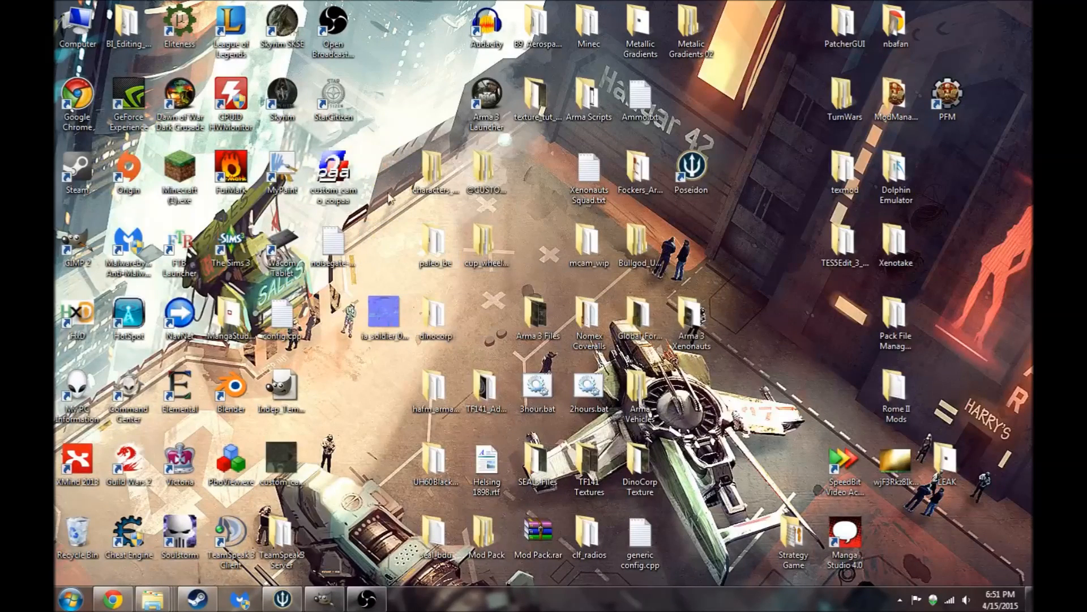
Create a new desktop folder named custom_uniform.
{"action": "right_click", "coordinate": [388, 245]}
{"action": "mouse_move", "coordinate": [464, 384]}
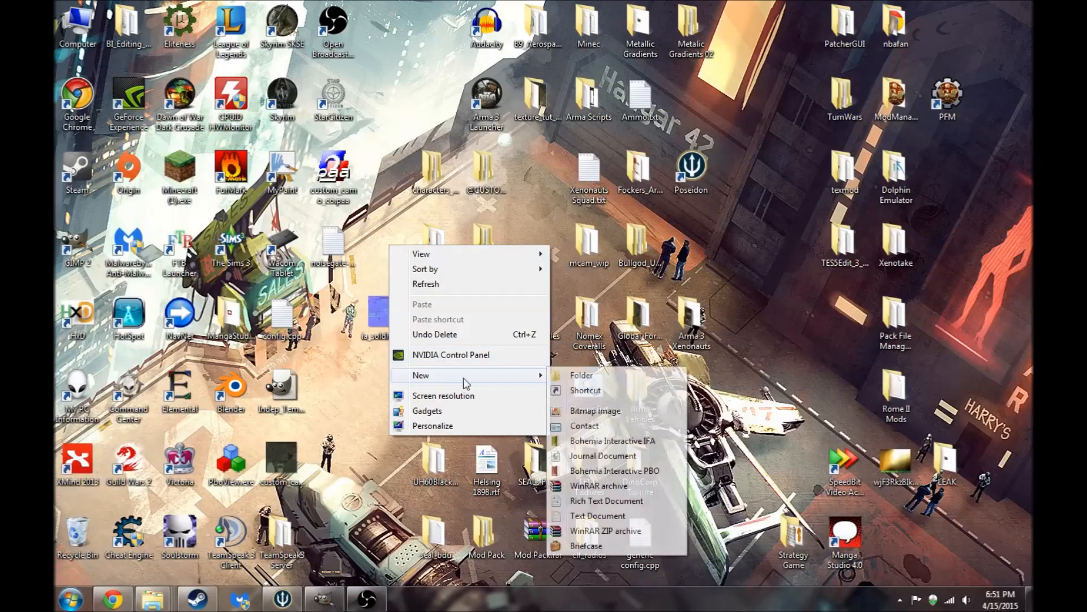
{"action": "left_click", "coordinate": [582, 376]}
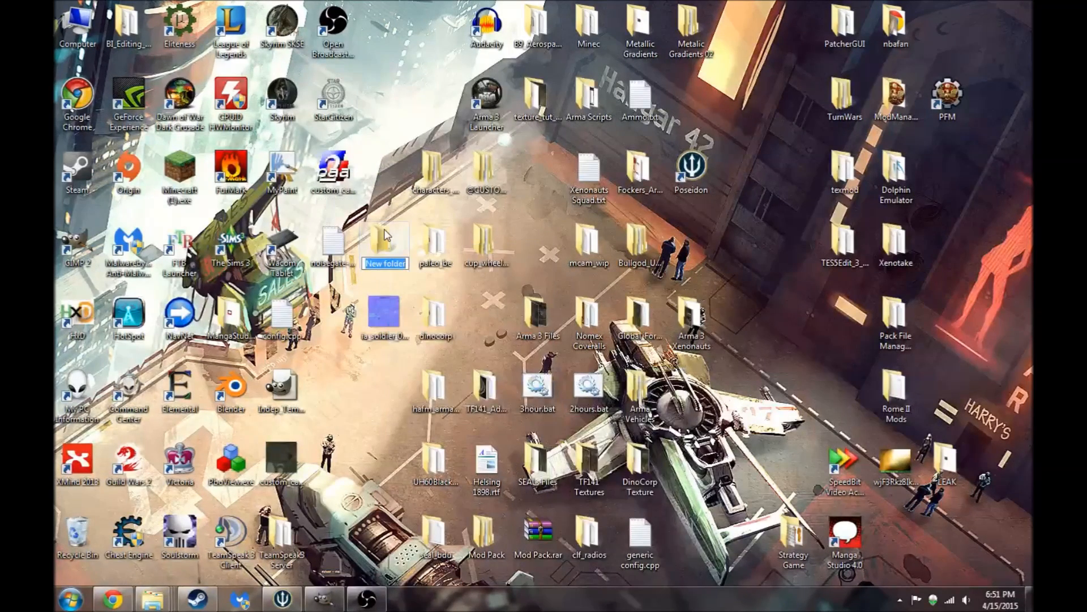
{"action": "type", "text": "custom_uniform"}
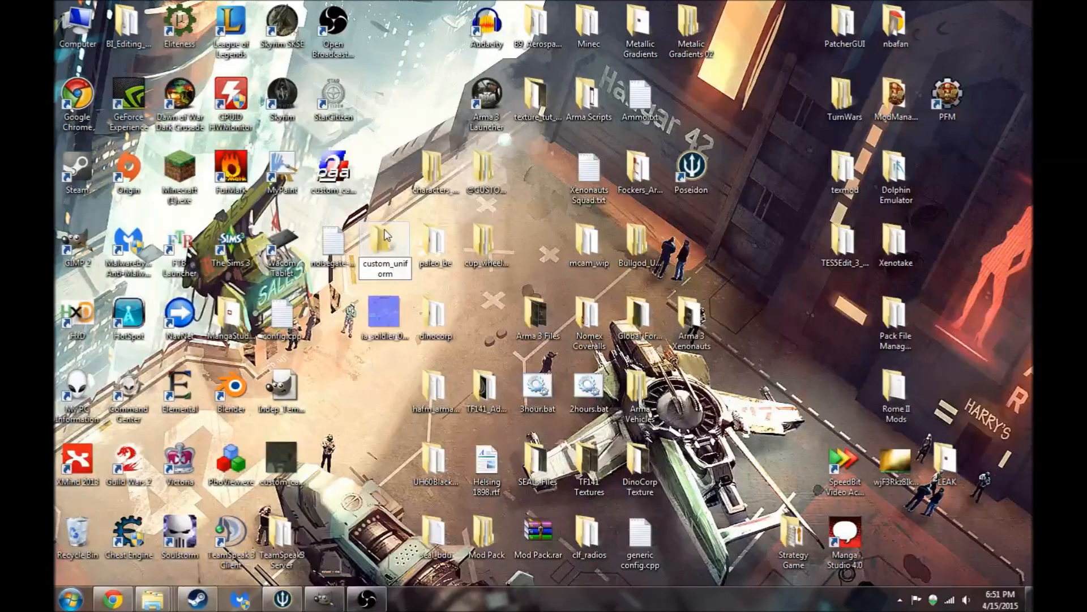
{"action": "key", "text": "Return"}
Open the custom_uniform folder and create a subfolder named Data inside it.
{"action": "double_click", "coordinate": [380, 242]}
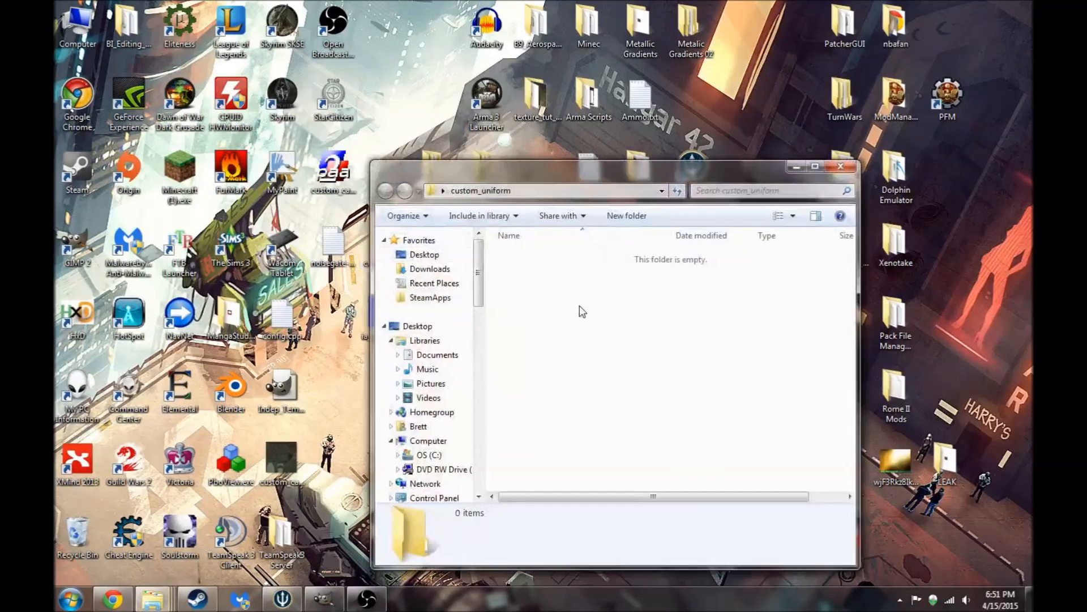
{"action": "right_click", "coordinate": [576, 309]}
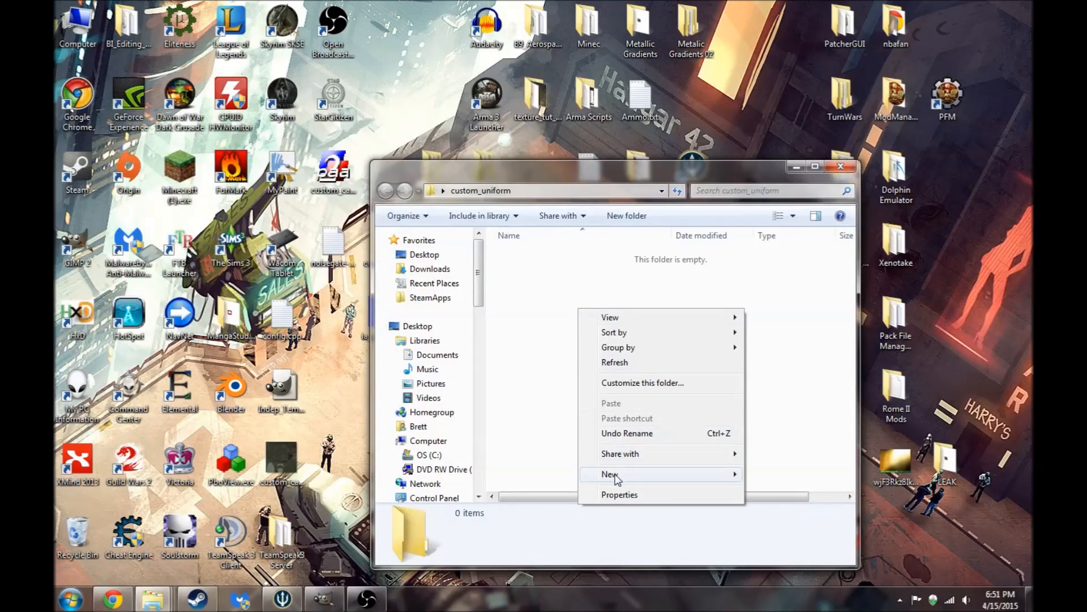
{"action": "mouse_move", "coordinate": [708, 475]}
{"action": "left_click", "coordinate": [770, 304]}
{"action": "type", "text": "Data"}
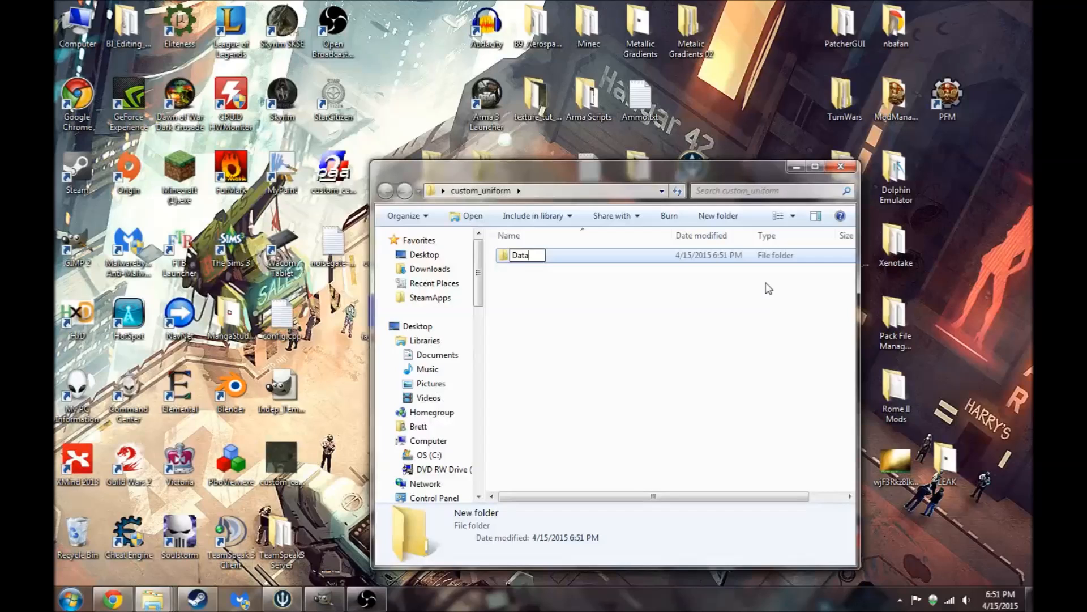
{"action": "left_click", "coordinate": [677, 320]}
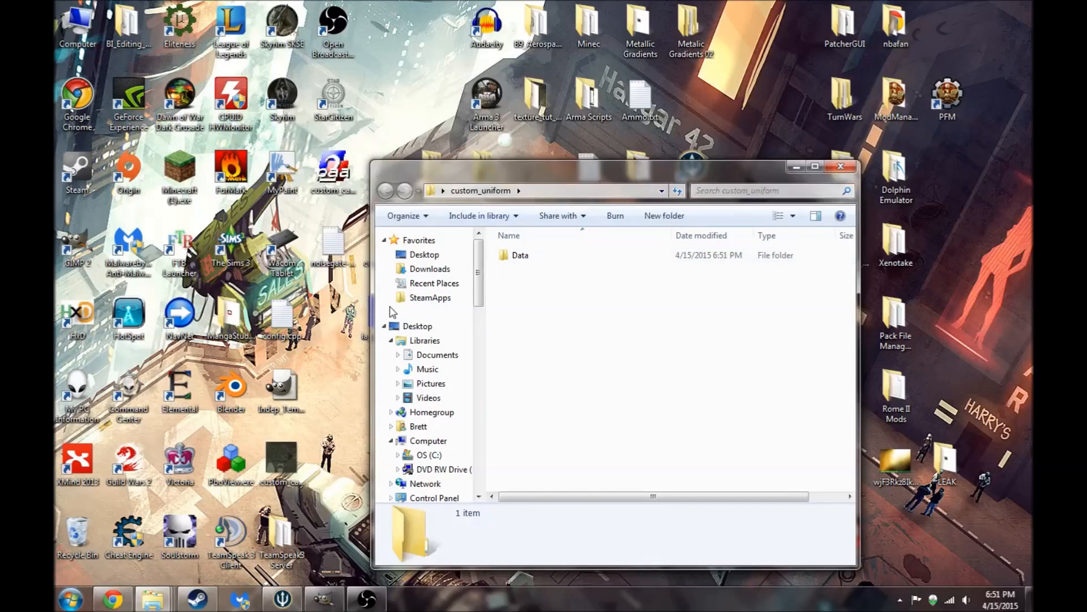
Move custom_camo_co.paa from the desktop into the Data subfolder, and minimize the custom_uniform window.
{"action": "left_click", "coordinate": [333, 173]}
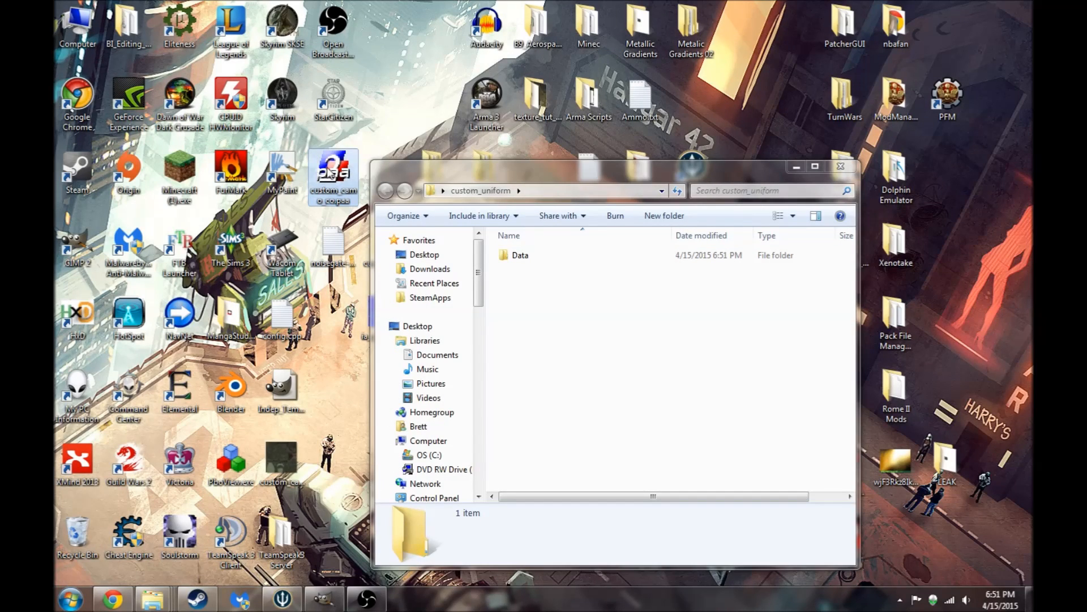
{"action": "left_click_drag", "start_coordinate": [331, 171], "coordinate": [547, 256]}
{"action": "left_click_drag", "start_coordinate": [532, 181], "coordinate": [539, 107]}
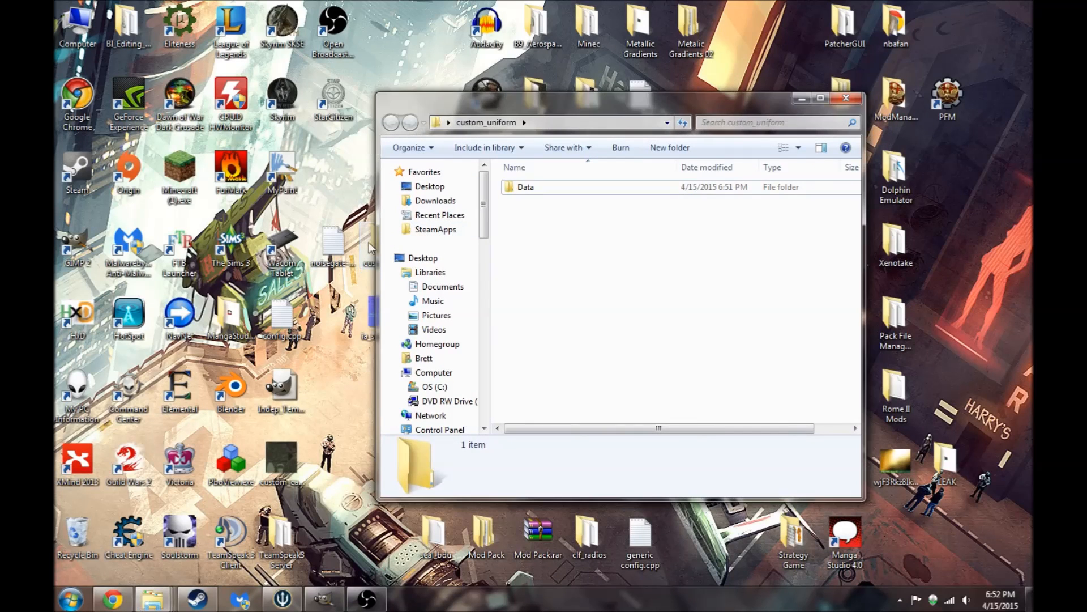
{"action": "left_click_drag", "start_coordinate": [589, 109], "coordinate": [667, 116]}
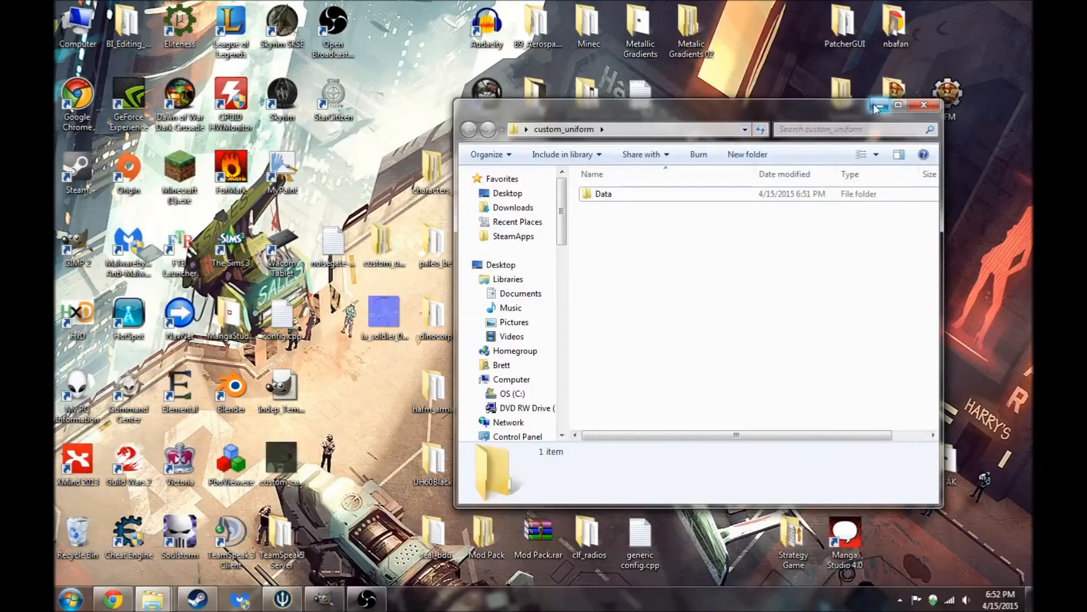
{"action": "left_click_drag", "start_coordinate": [792, 124], "coordinate": [669, 70]}
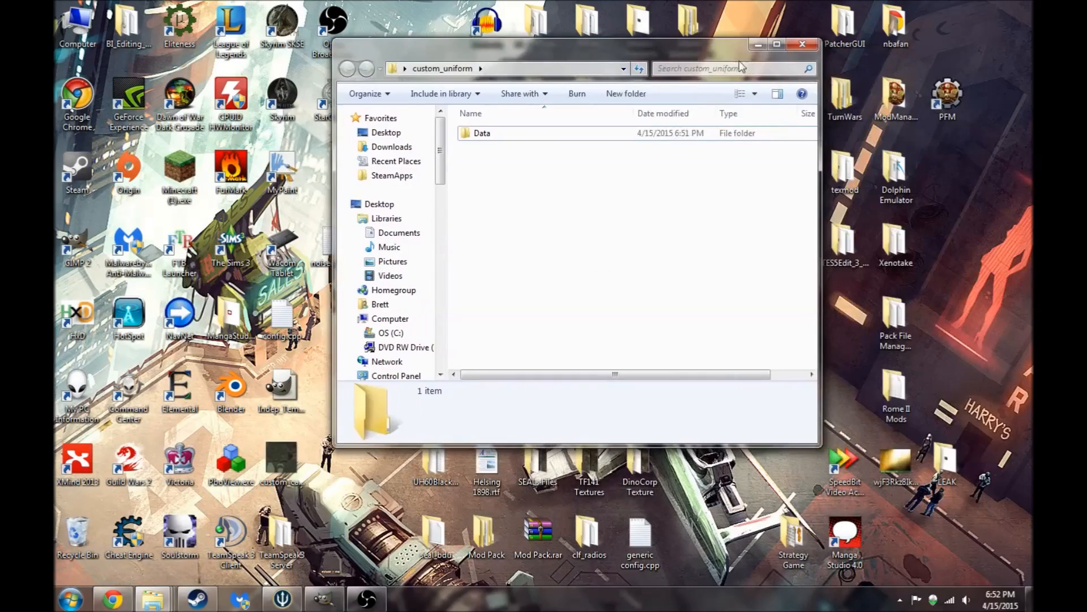
{"action": "left_click", "coordinate": [757, 59]}
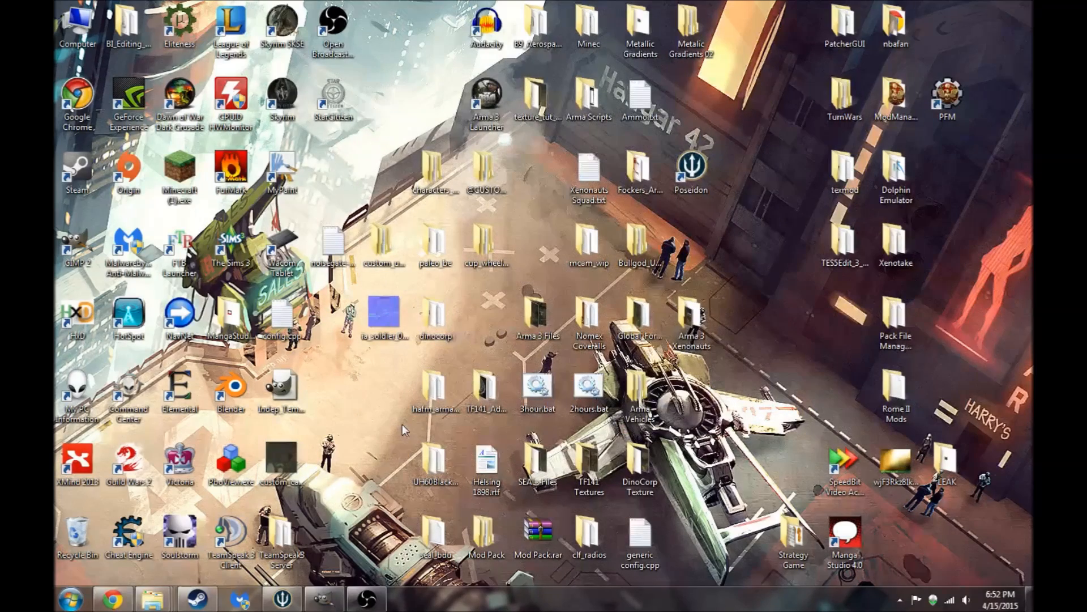
Copy c_cloth1_brown.png from the SEALs Files folder onto the desktop, closing the folder window.
{"action": "double_click", "coordinate": [543, 463]}
{"action": "right_click", "coordinate": [517, 268]}
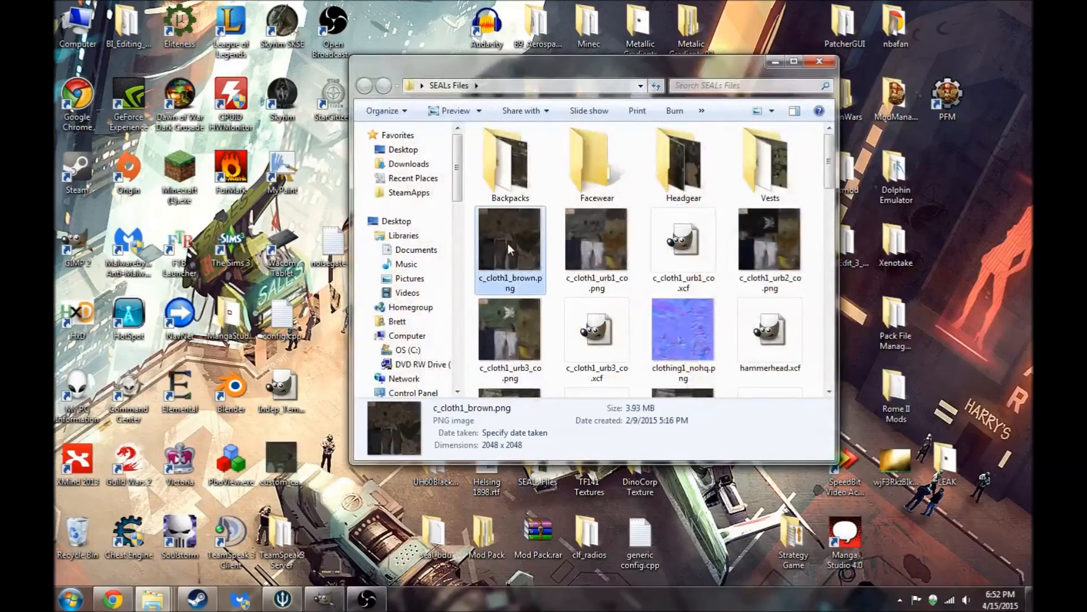
{"action": "left_click", "coordinate": [541, 504]}
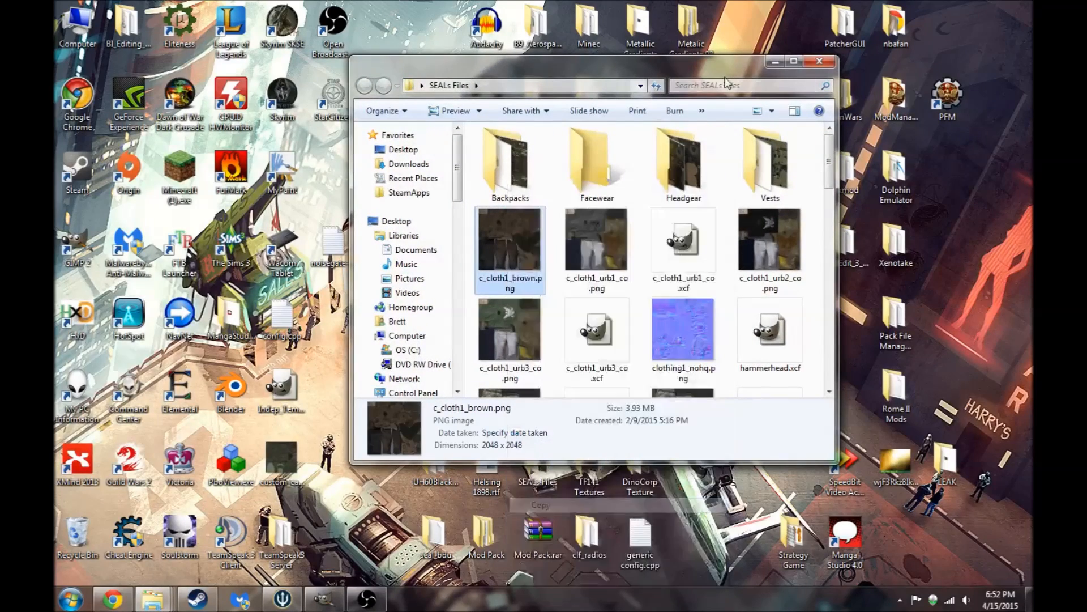
{"action": "left_click", "coordinate": [811, 68]}
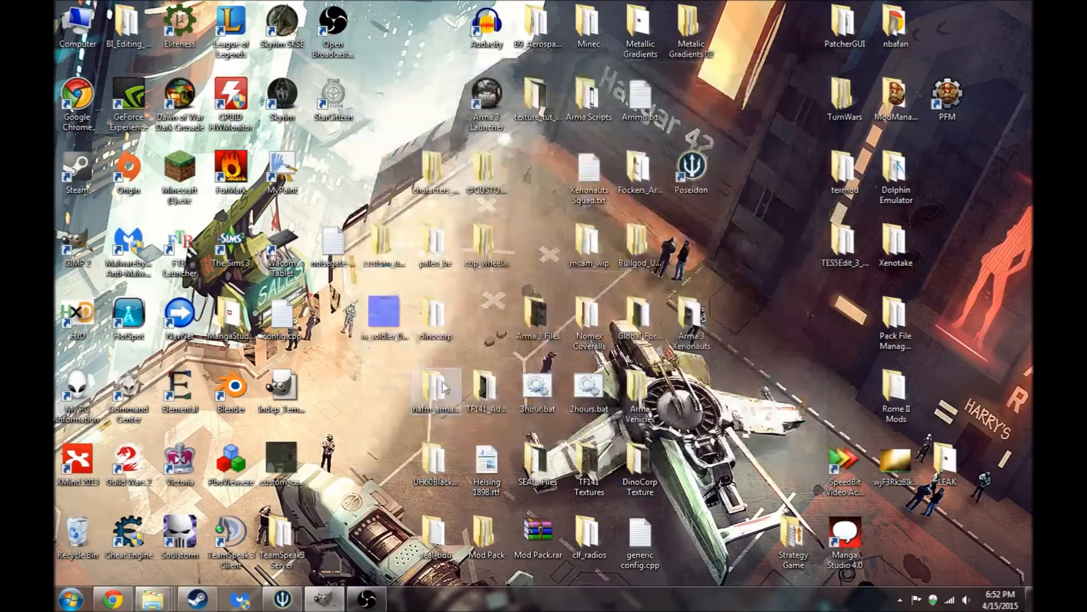
{"action": "right_click", "coordinate": [342, 388]}
{"action": "left_click", "coordinate": [372, 445]}
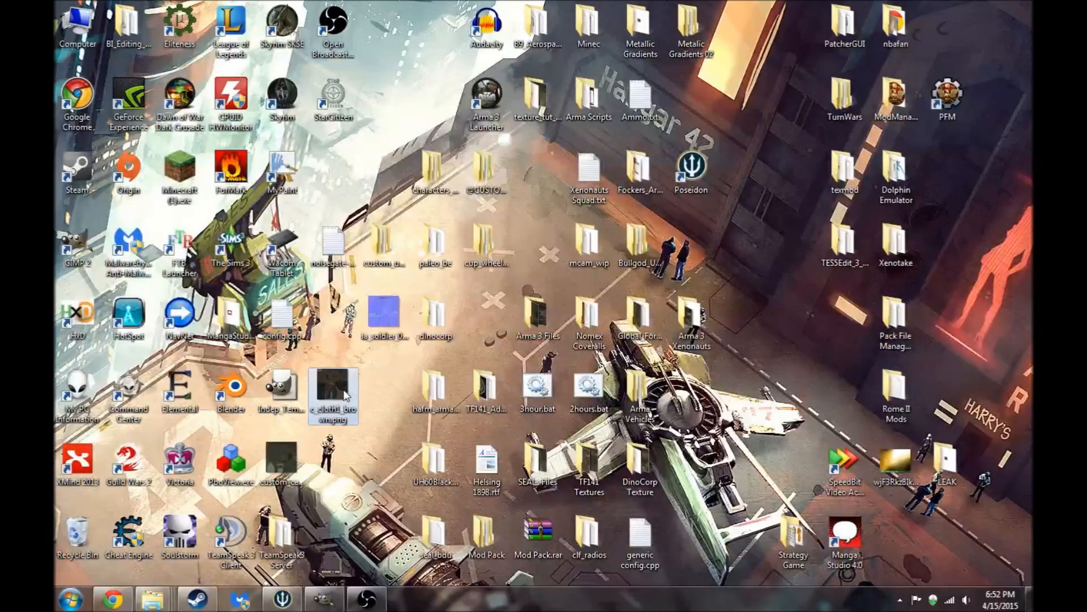
Open the desktop's c_cloth1_brown.png in TexView 2, save it as c_cloth1_brown.paa on the desktop, and close the viewer.
{"action": "right_click", "coordinate": [338, 396]}
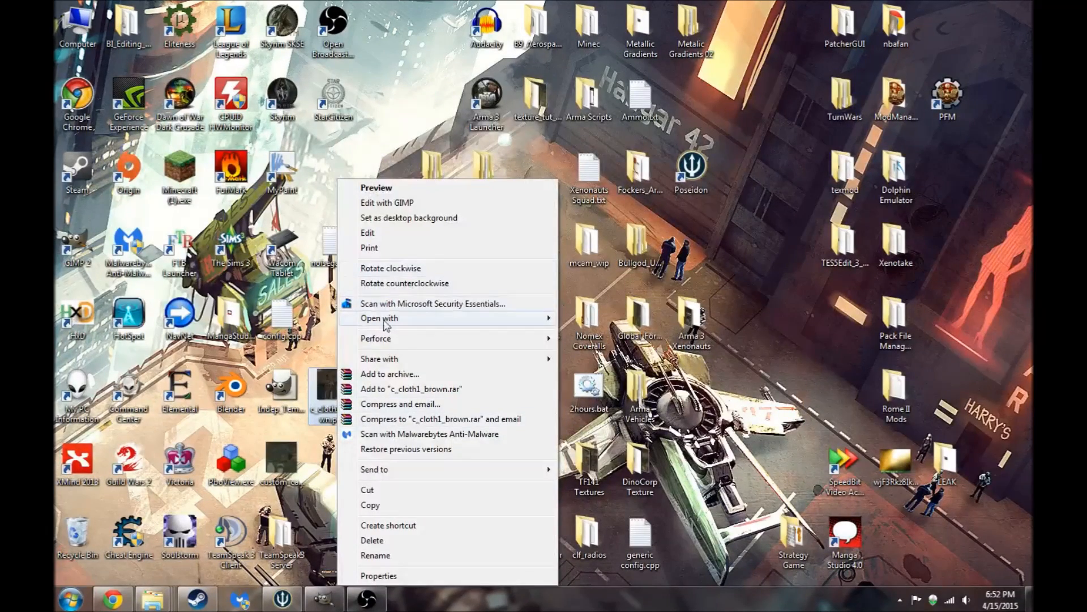
{"action": "mouse_move", "coordinate": [427, 320]}
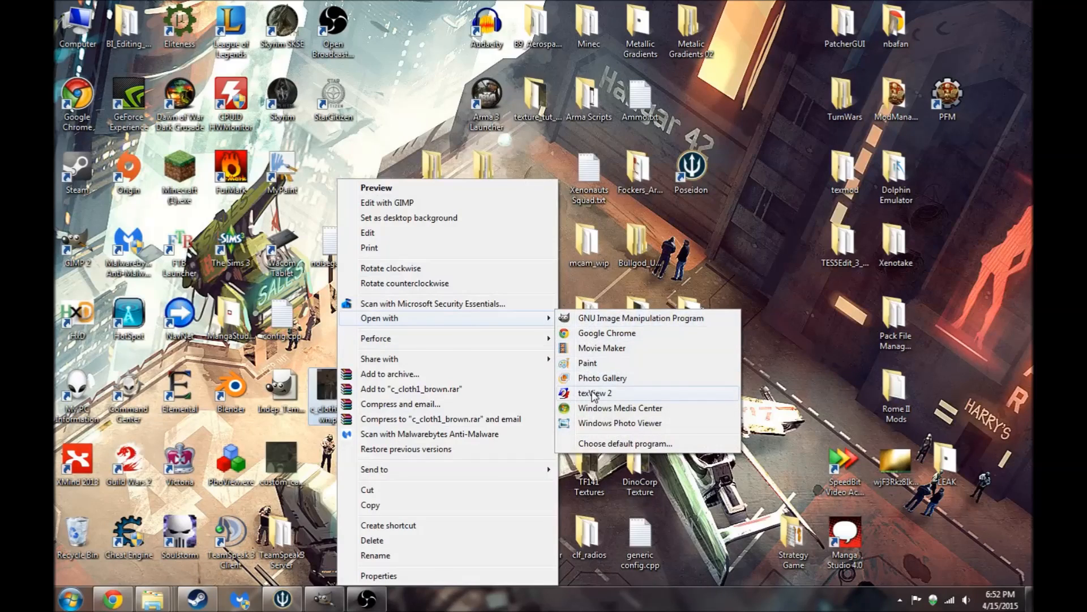
{"action": "left_click", "coordinate": [592, 399]}
{"action": "left_click", "coordinate": [154, 111]}
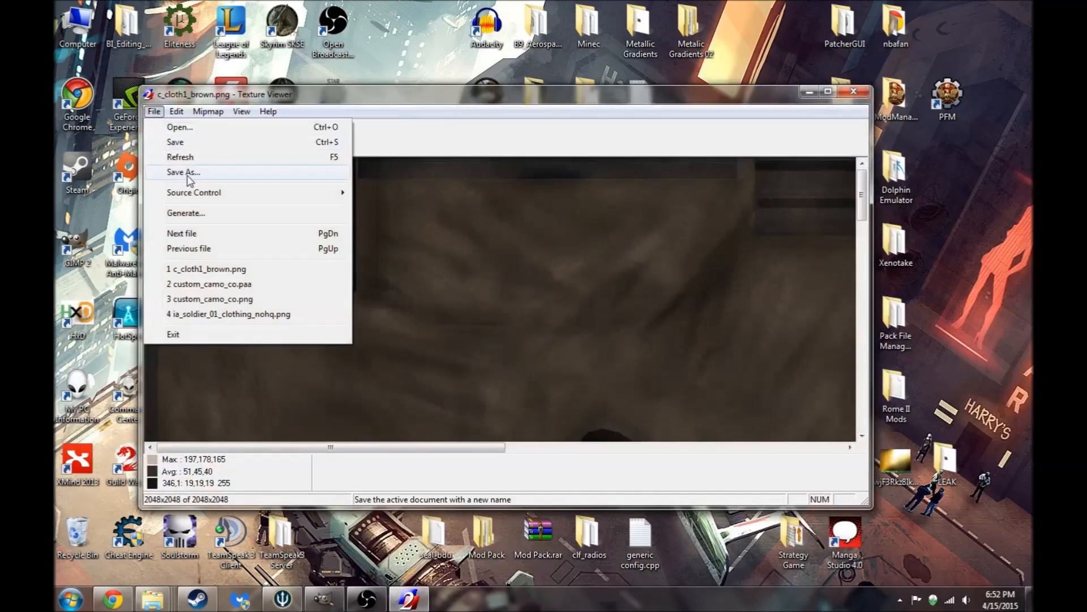
{"action": "left_click", "coordinate": [170, 177]}
{"action": "left_click_drag", "start_coordinate": [520, 406], "coordinate": [511, 406]}
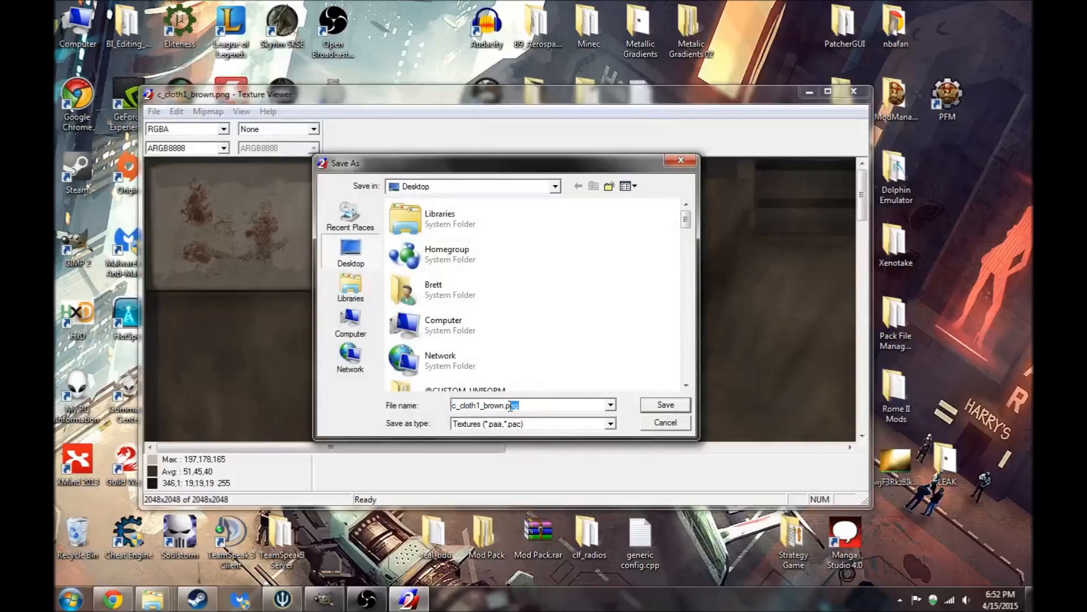
{"action": "left_click", "coordinate": [664, 401]}
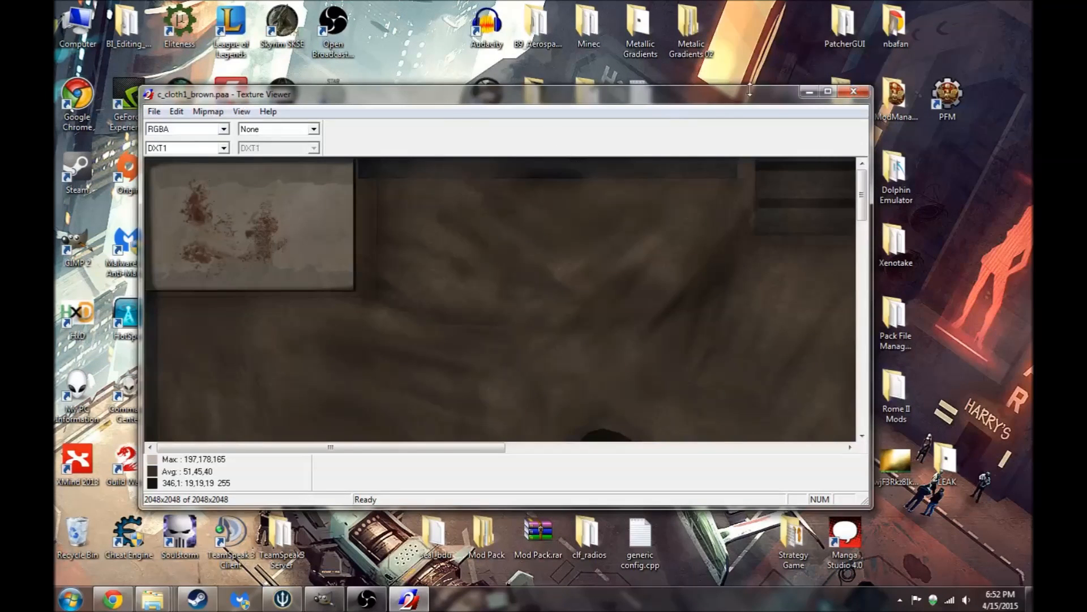
{"action": "left_click", "coordinate": [855, 93]}
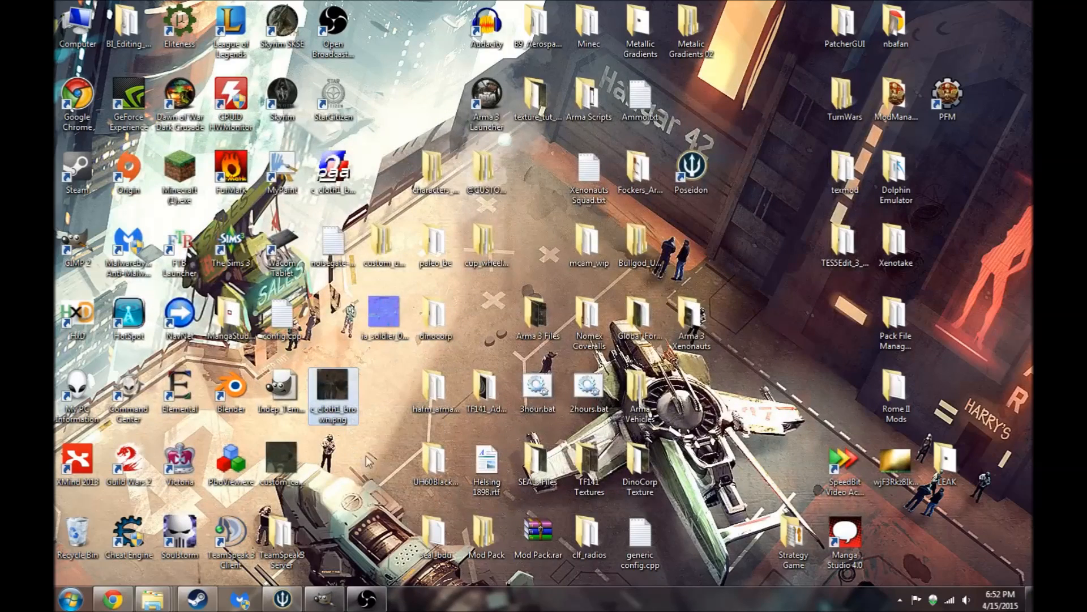
Rename c_cloth1_brown.paa on the desktop as tshirt_brown_co.paa.
{"action": "left_click", "coordinate": [334, 170]}
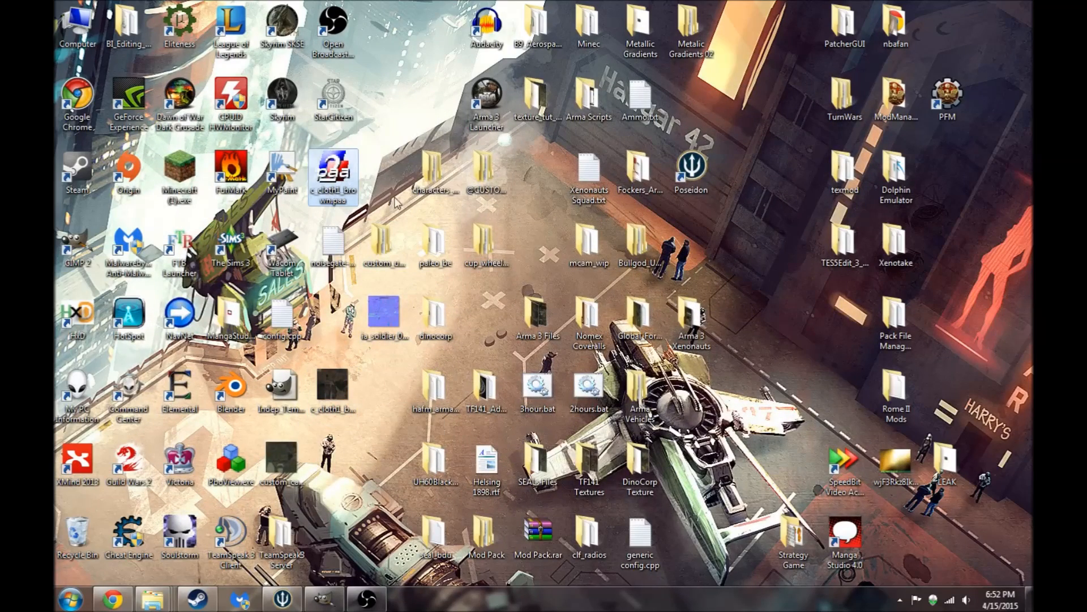
{"action": "key", "text": "F2"}
{"action": "left_click_drag", "start_coordinate": [312, 193], "coordinate": [332, 201]}
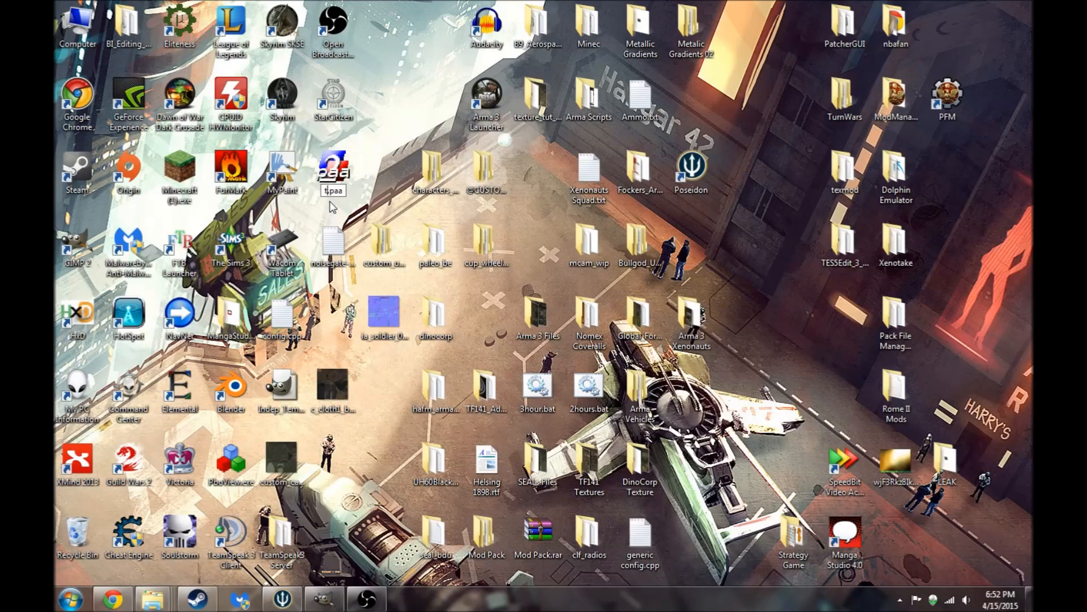
{"action": "type", "text": "tshirt"}
{"action": "type", "text": "_bornw"}
{"action": "key", "text": "BackSpace"}
{"action": "key", "text": "BackSpace"}
{"action": "key", "text": "BackSpace"}
{"action": "key", "text": "BackSpace"}
{"action": "type", "text": "rown_co"}
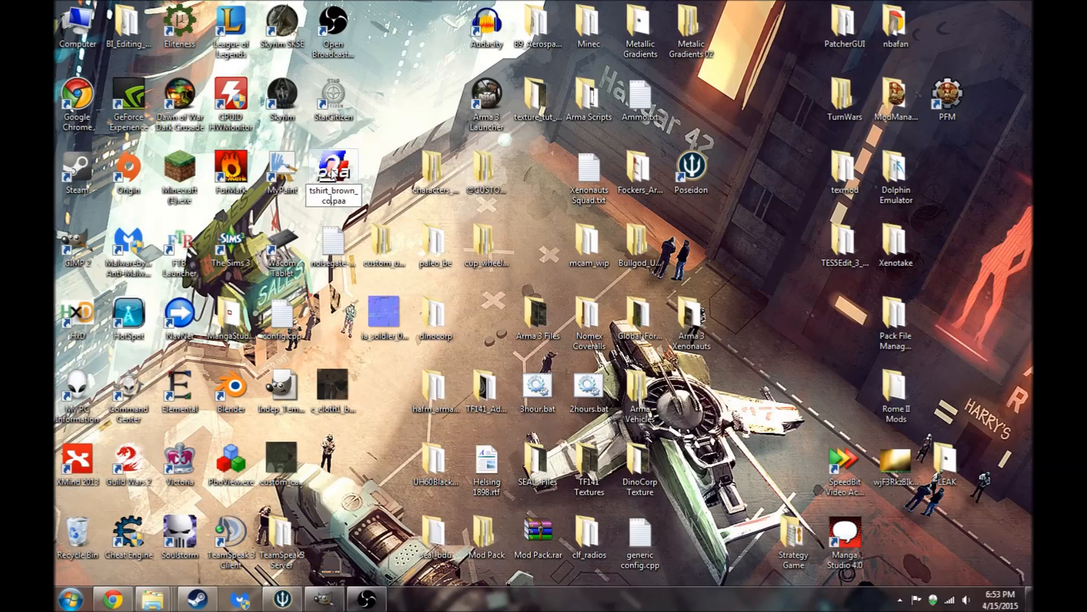
{"action": "key", "text": "Return"}
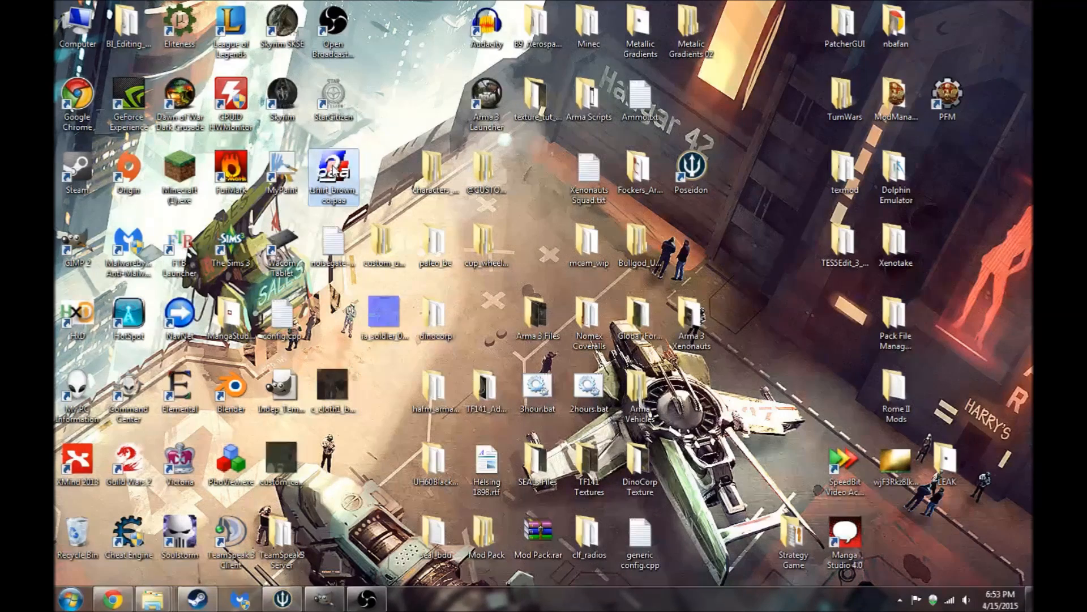
Restore the custom_uniform window and move tshirt_brown_co.paa from the desktop into its Data subfolder.
{"action": "mouse_move", "coordinate": [153, 598]}
{"action": "left_click", "coordinate": [569, 492]}
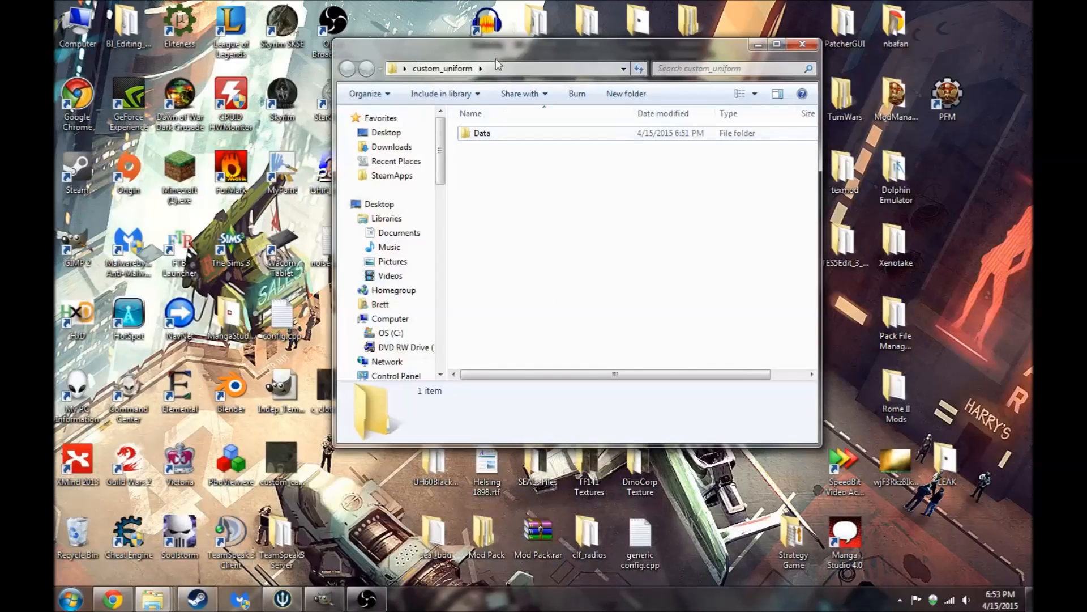
{"action": "left_click_drag", "start_coordinate": [494, 46], "coordinate": [605, 94]}
{"action": "left_click_drag", "start_coordinate": [346, 181], "coordinate": [602, 188]}
{"action": "left_click_drag", "start_coordinate": [605, 112], "coordinate": [552, 102]}
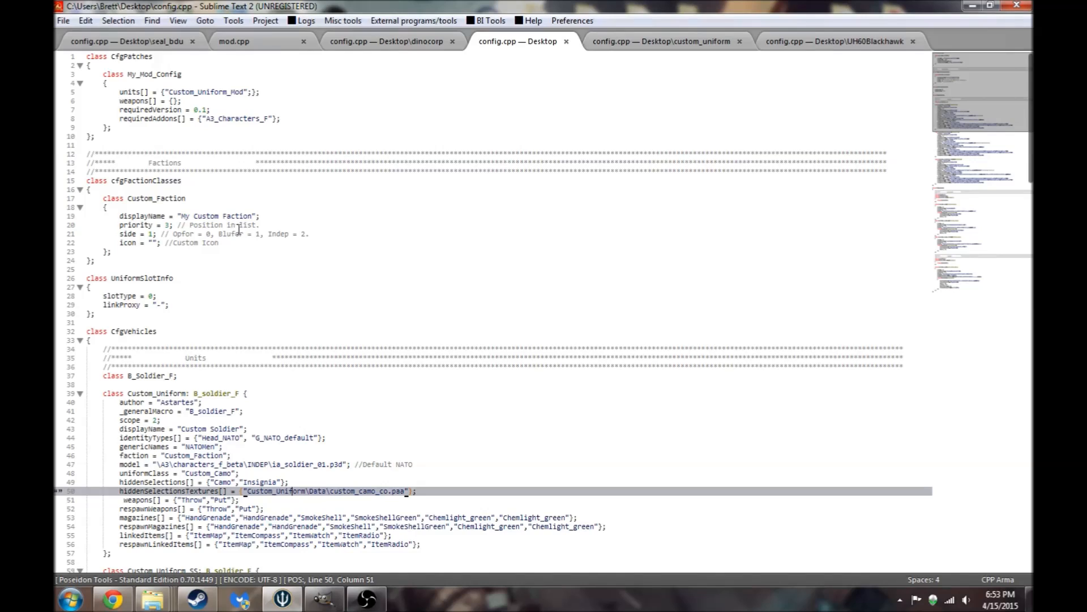
Review the display name, priority, side and icon entries of the Custom_Faction class in config.cpp, re-entering 3 as the priority.
{"action": "left_click_drag", "start_coordinate": [180, 217], "coordinate": [254, 216]}
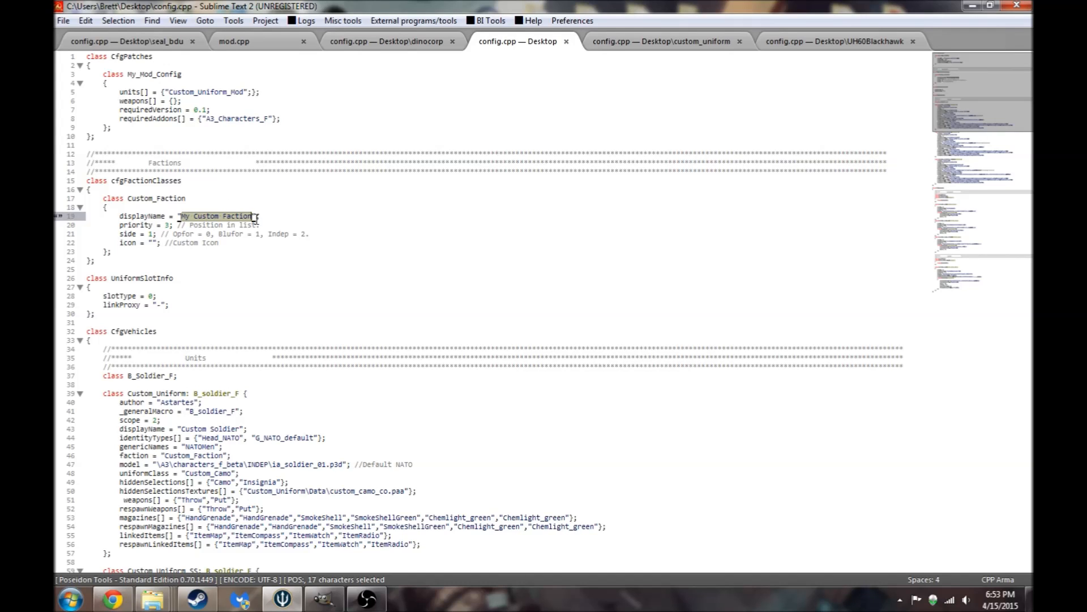
{"action": "double_click", "coordinate": [168, 225]}
{"action": "type", "text": "3"}
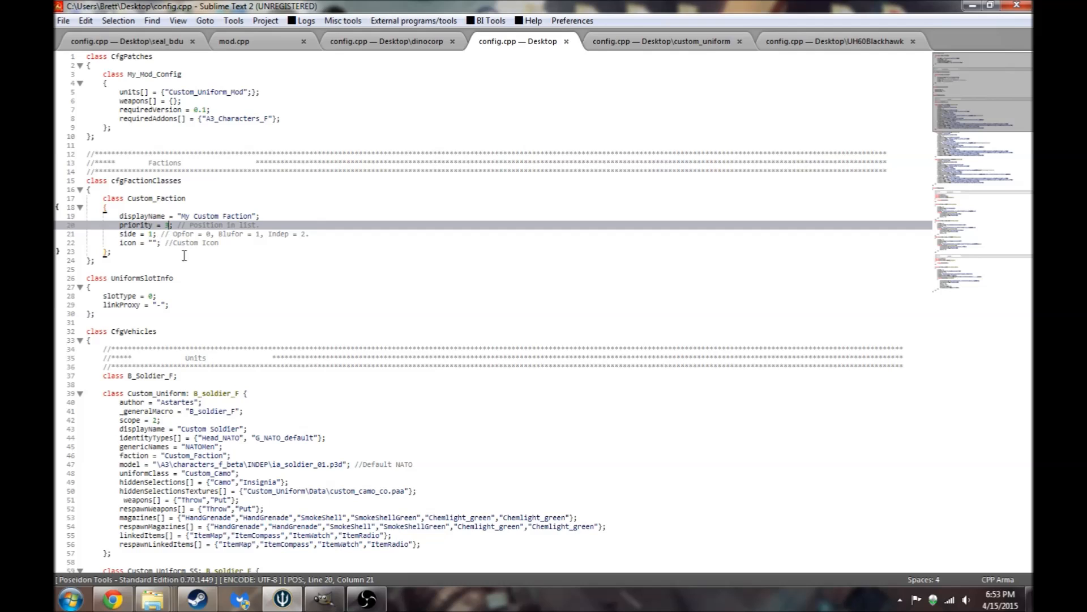
{"action": "left_click", "coordinate": [173, 234]}
{"action": "left_click", "coordinate": [221, 234]}
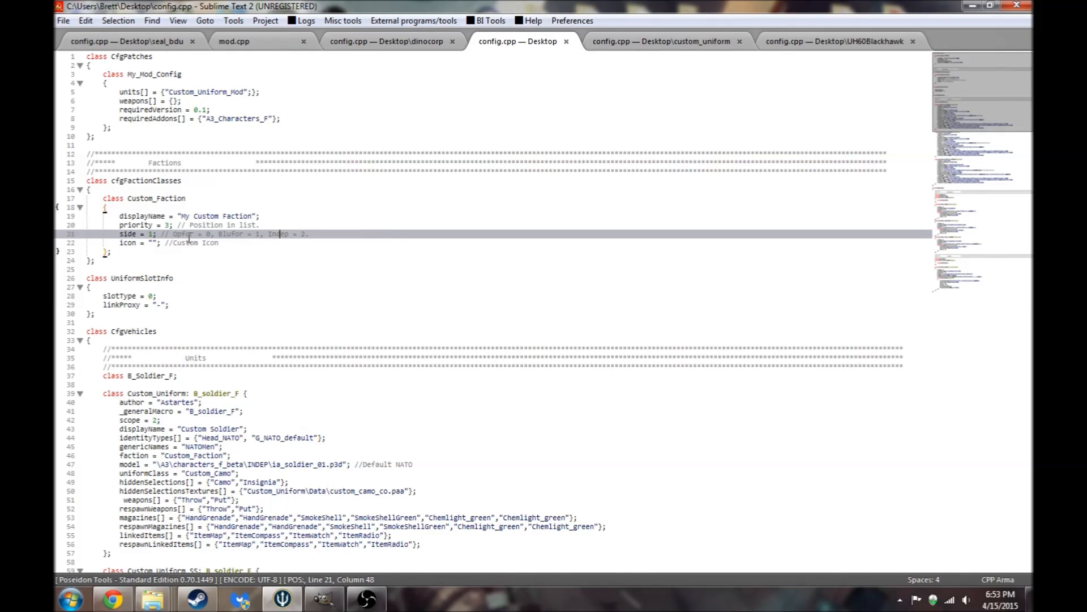
{"action": "left_click", "coordinate": [296, 234]}
{"action": "left_click", "coordinate": [149, 234]}
{"action": "left_click", "coordinate": [151, 243]}
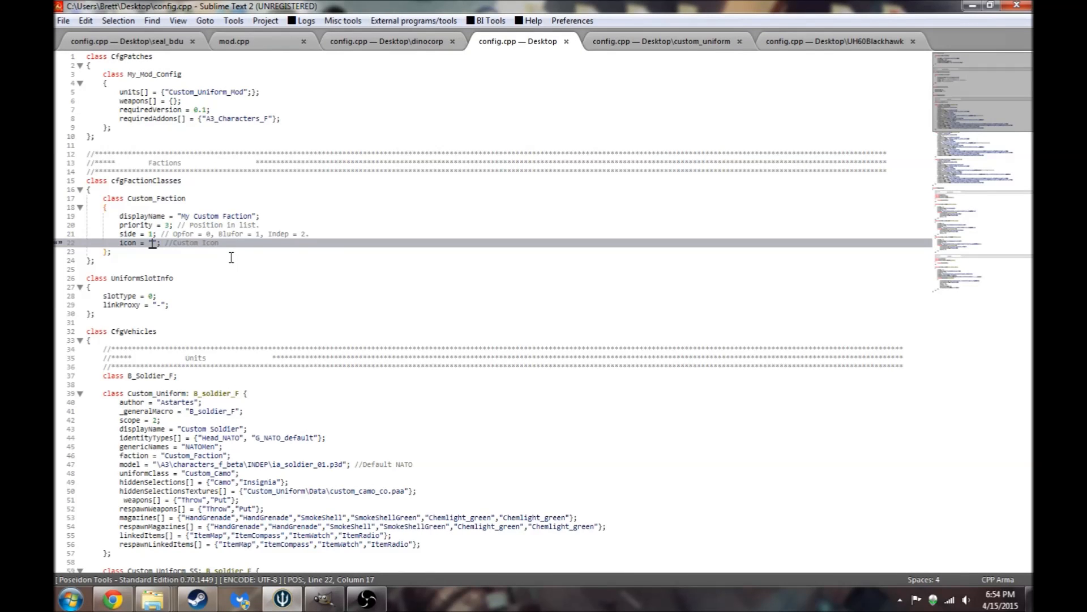
Examine the unit classes under Cfgvehicles, the matching uniform classes under cfgweapons, and the model paths each unit uses.
{"action": "scroll", "coordinate": [257, 267], "scroll_direction": "down", "scroll_amount": 6}
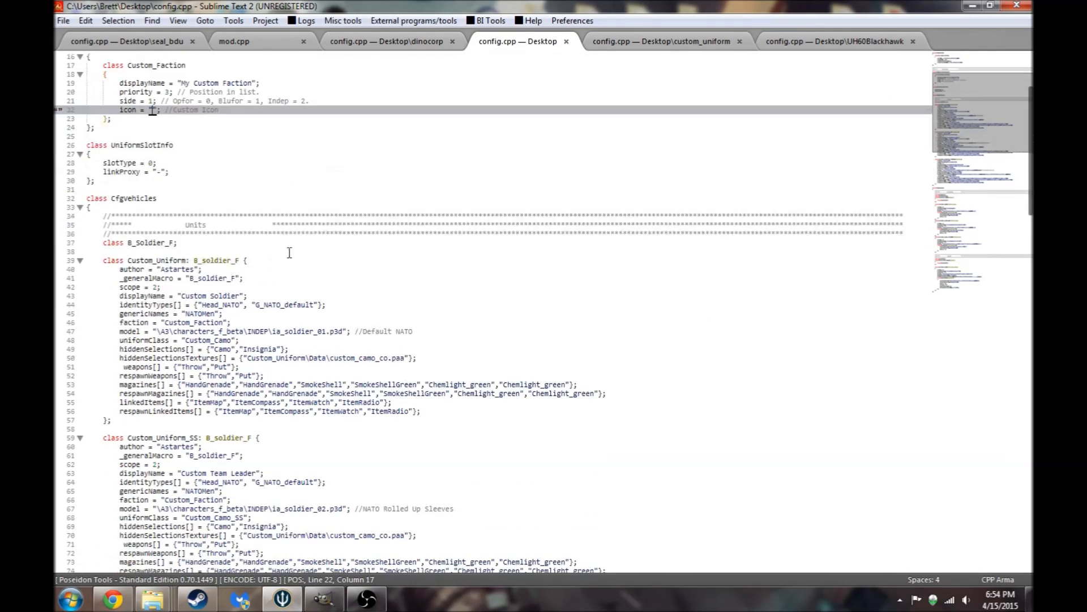
{"action": "scroll", "coordinate": [184, 230], "scroll_direction": "down", "scroll_amount": 2}
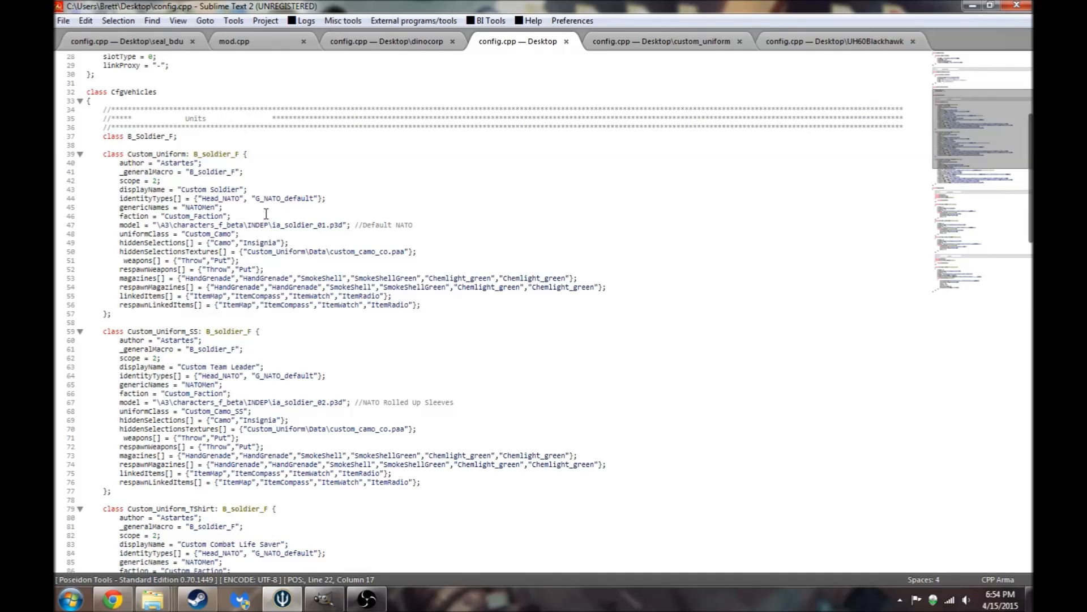
{"action": "scroll", "coordinate": [250, 221], "scroll_direction": "down", "scroll_amount": 3}
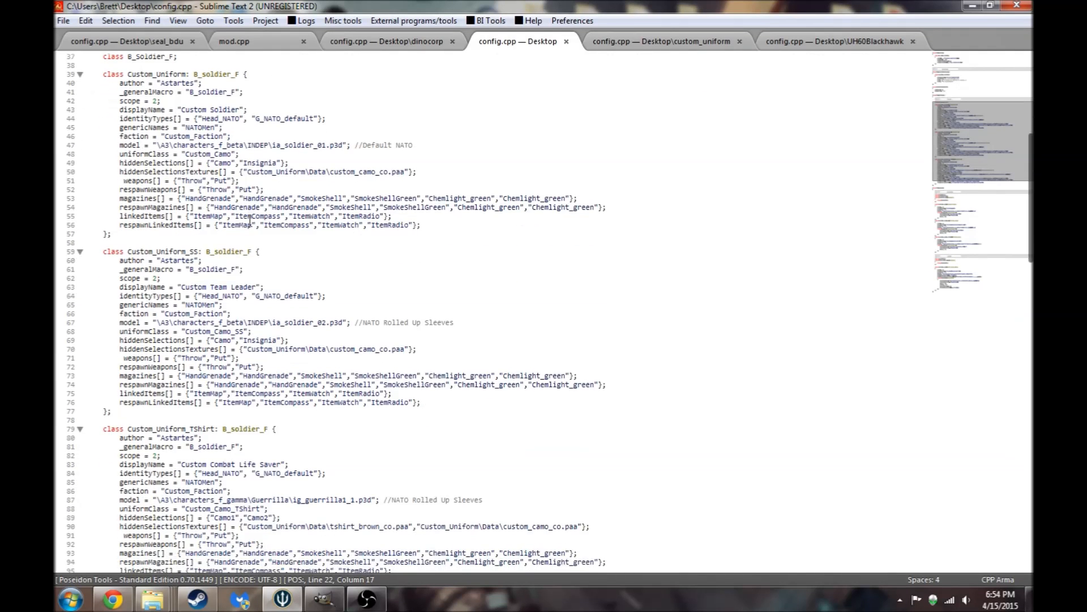
{"action": "scroll", "coordinate": [237, 185], "scroll_direction": "down", "scroll_amount": 19}
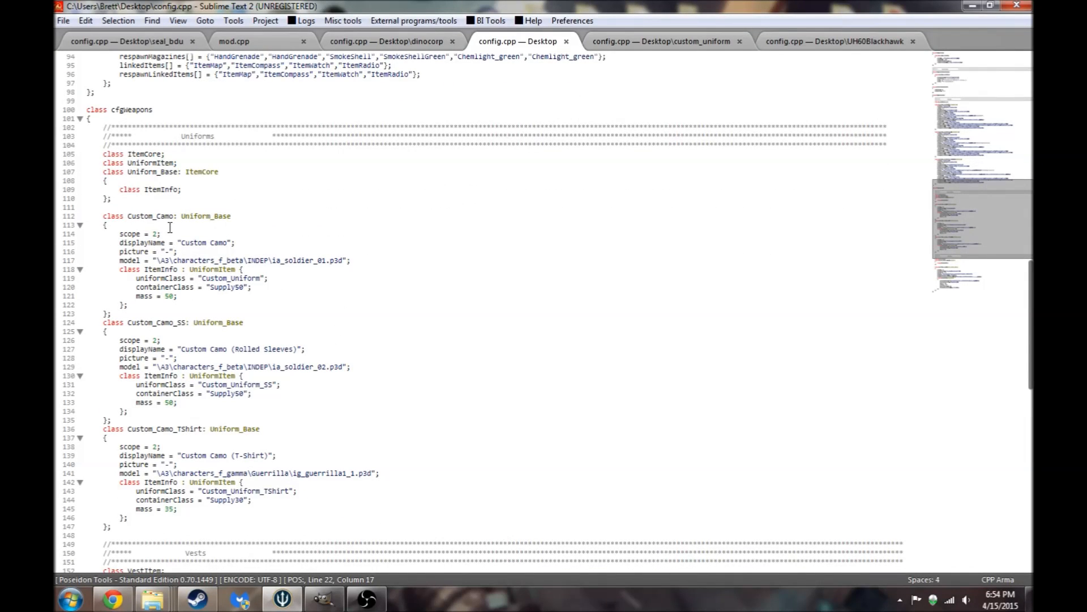
{"action": "scroll", "coordinate": [232, 306], "scroll_direction": "up", "scroll_amount": 20}
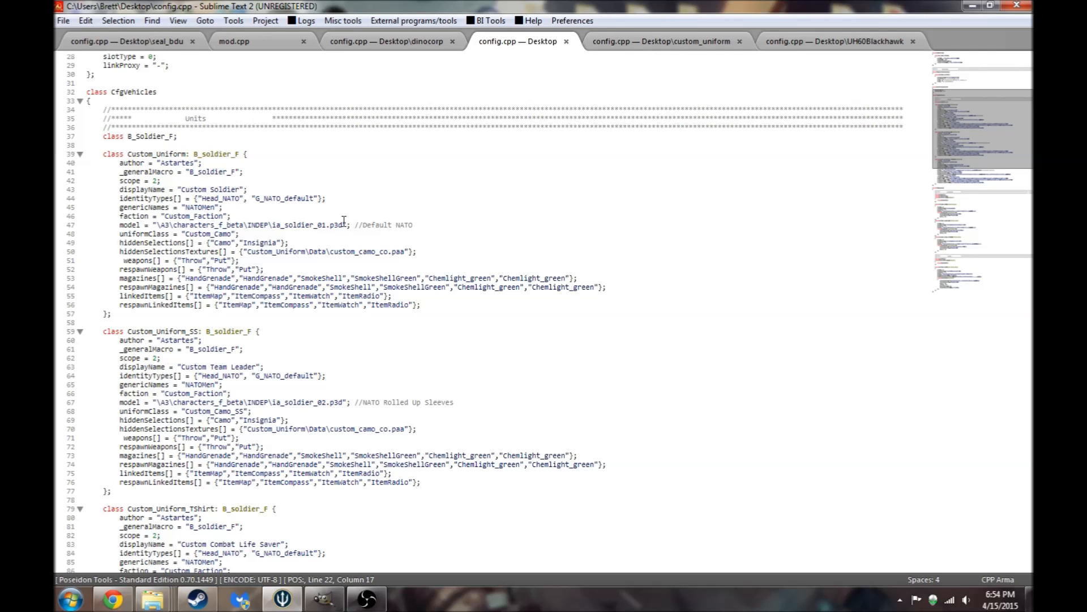
{"action": "scroll", "coordinate": [343, 220], "scroll_direction": "down", "scroll_amount": 3}
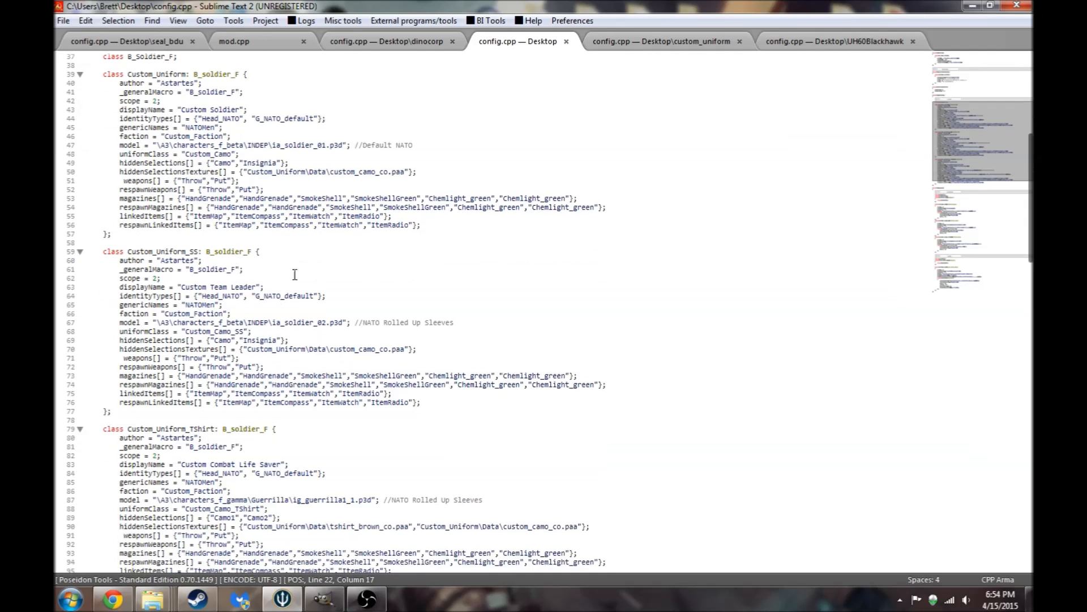
{"action": "left_click", "coordinate": [285, 322]}
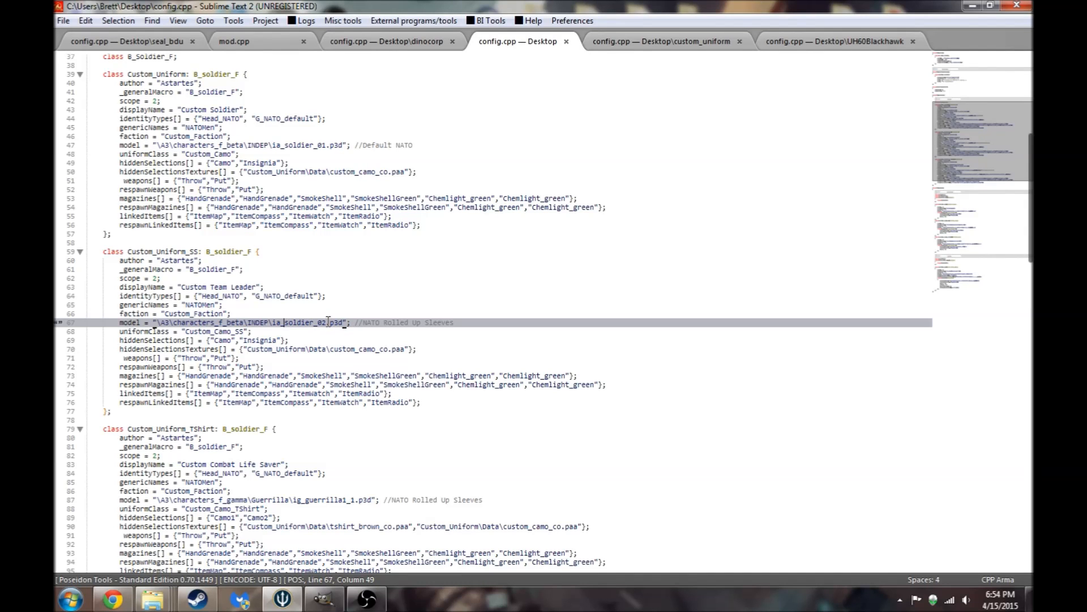
{"action": "scroll", "coordinate": [328, 321], "scroll_direction": "down", "scroll_amount": 7}
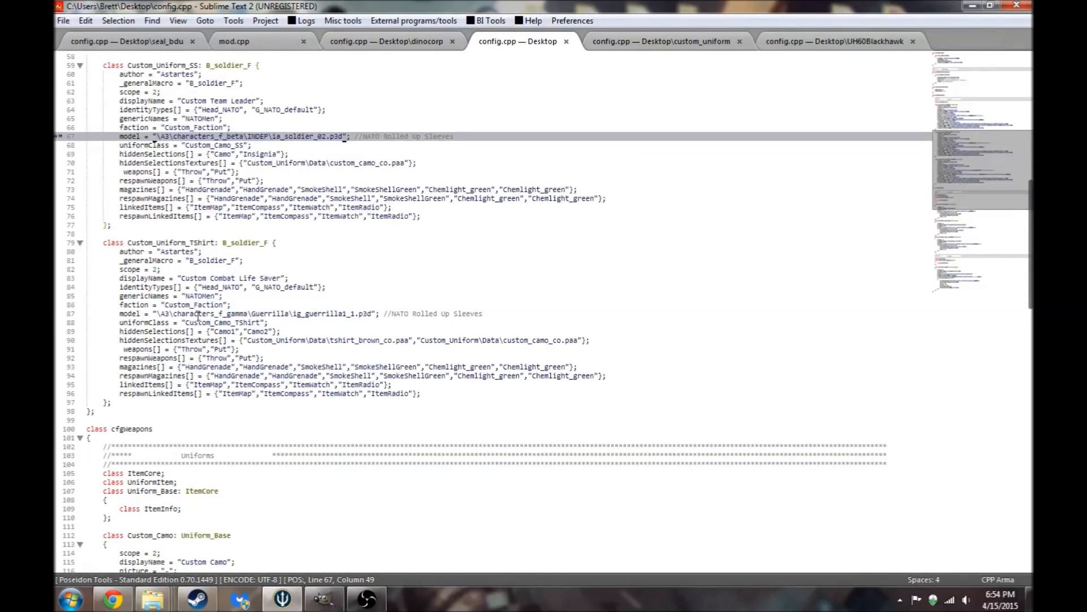
{"action": "left_click", "coordinate": [197, 314]}
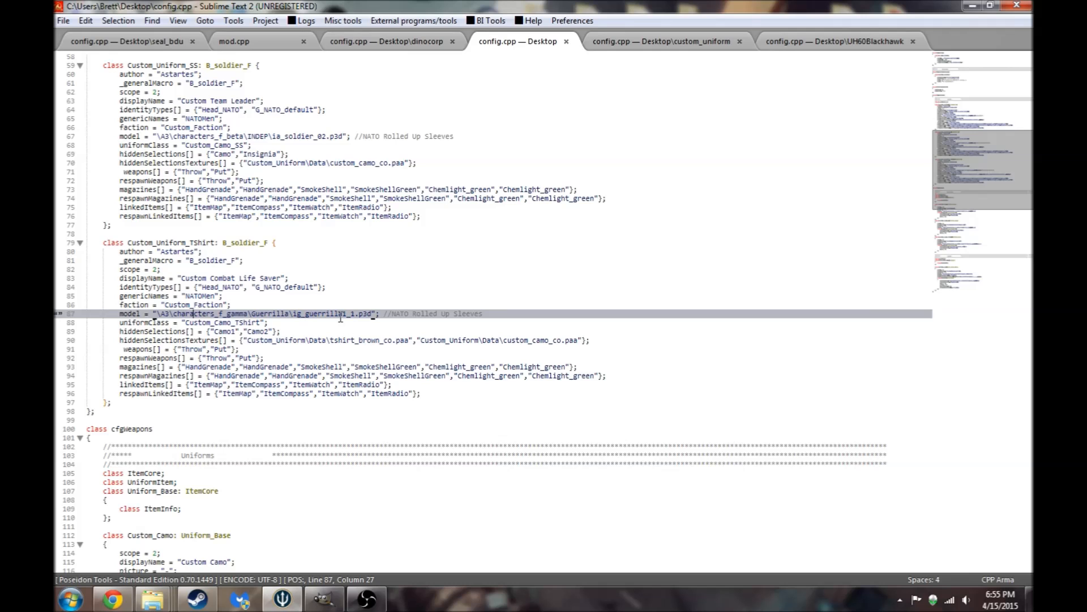
Check the displayName entries of the three custom unit classes and the class name of the first unit, Custom_Uniform.
{"action": "scroll", "coordinate": [309, 280], "scroll_direction": "up", "scroll_amount": 8}
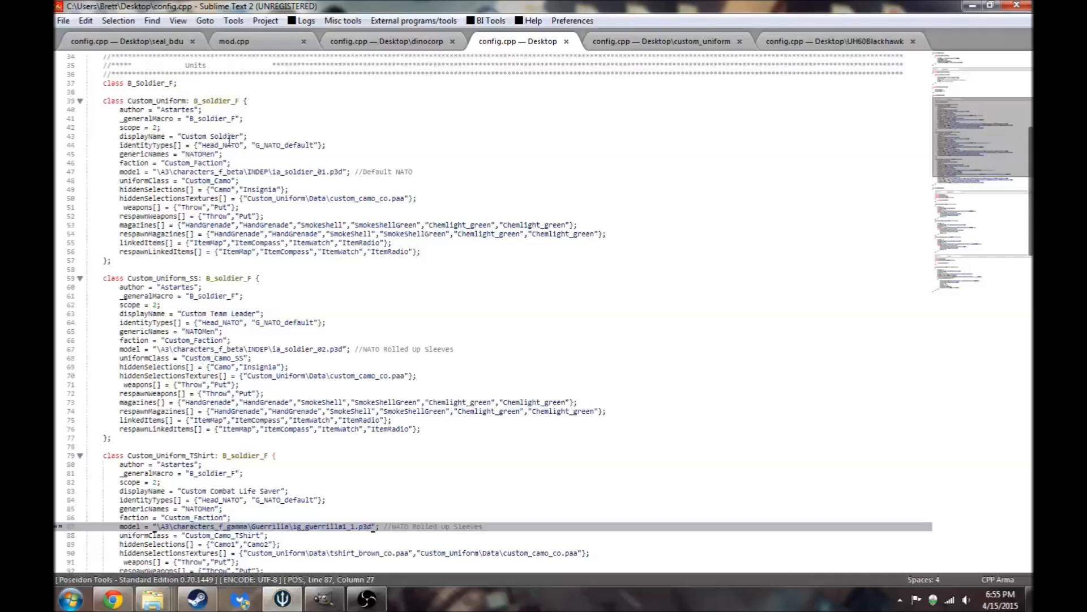
{"action": "left_click_drag", "start_coordinate": [180, 137], "coordinate": [243, 136]}
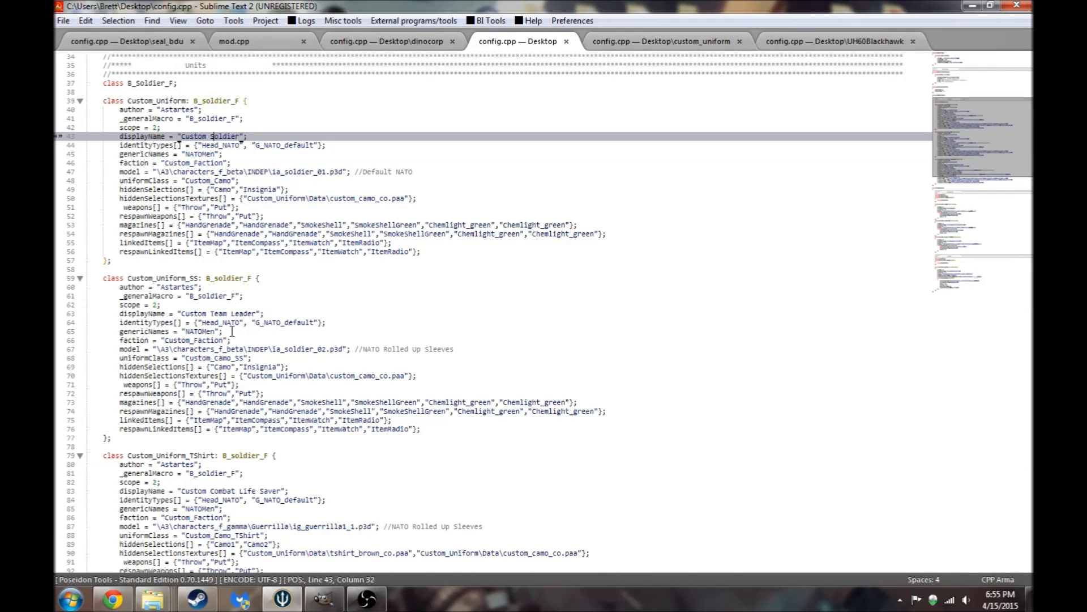
{"action": "left_click_drag", "start_coordinate": [189, 313], "coordinate": [231, 315]}
{"action": "scroll", "coordinate": [232, 315], "scroll_direction": "down", "scroll_amount": 4}
{"action": "left_click_drag", "start_coordinate": [180, 385], "coordinate": [277, 382]}
{"action": "left_click", "coordinate": [277, 384]}
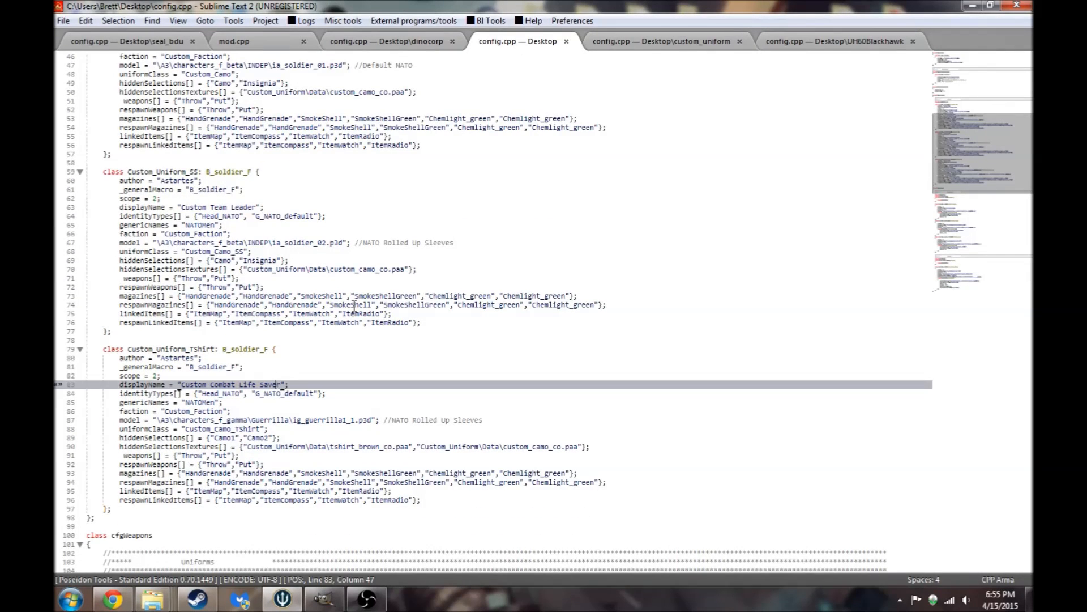
{"action": "scroll", "coordinate": [288, 274], "scroll_direction": "up", "scroll_amount": 3}
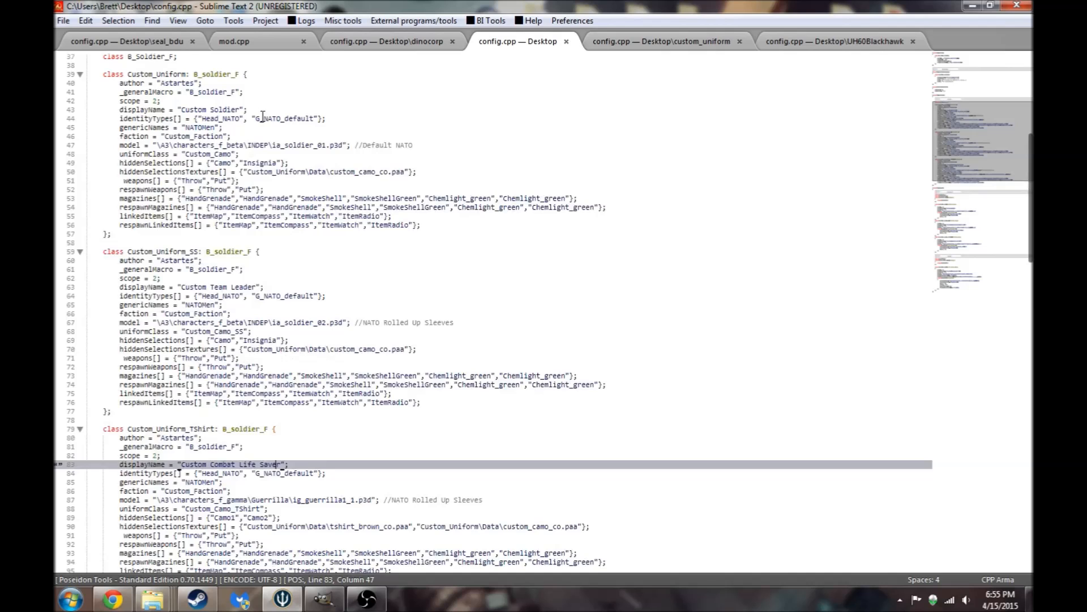
{"action": "scroll", "coordinate": [231, 117], "scroll_direction": "up", "scroll_amount": 1}
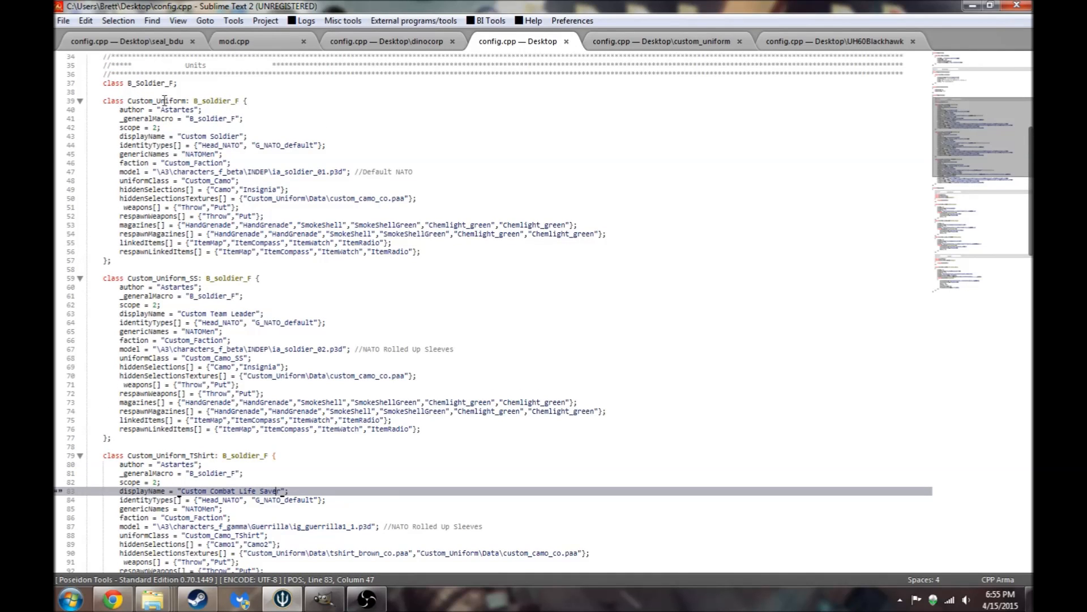
{"action": "left_click", "coordinate": [138, 100]}
{"action": "left_click", "coordinate": [180, 100]}
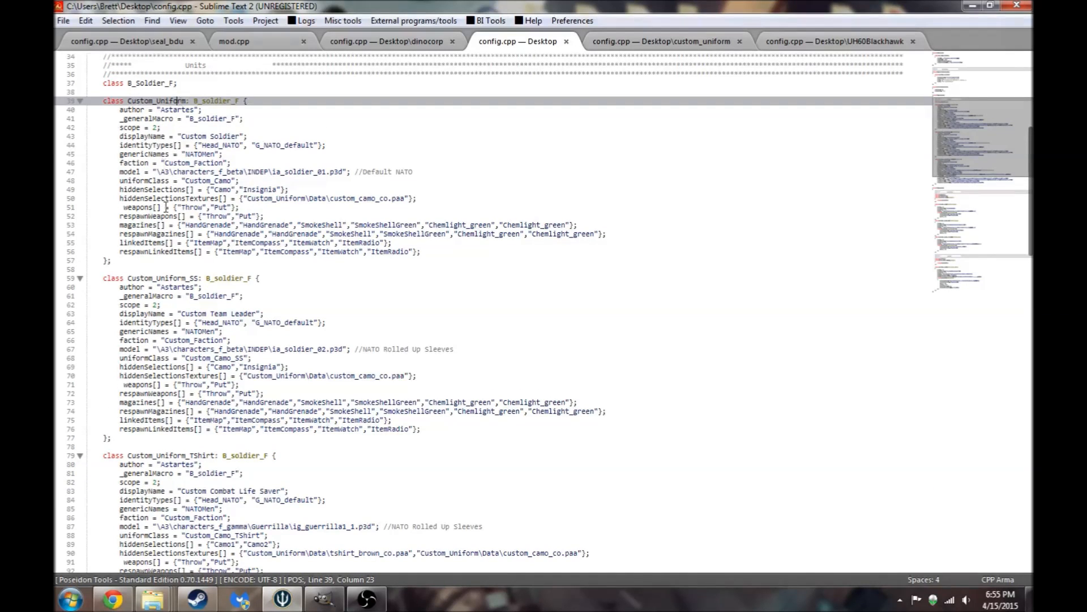
Compare the three custom unit class names under Cfgvehicles with the uniformClass entries of the uniforms under cfgweapons.
{"action": "left_click", "coordinate": [148, 276]}
{"action": "scroll", "coordinate": [147, 276], "scroll_direction": "down", "scroll_amount": 8}
{"action": "left_click", "coordinate": [132, 251]}
{"action": "left_click", "coordinate": [189, 242]}
{"action": "scroll", "coordinate": [255, 303], "scroll_direction": "down", "scroll_amount": 13}
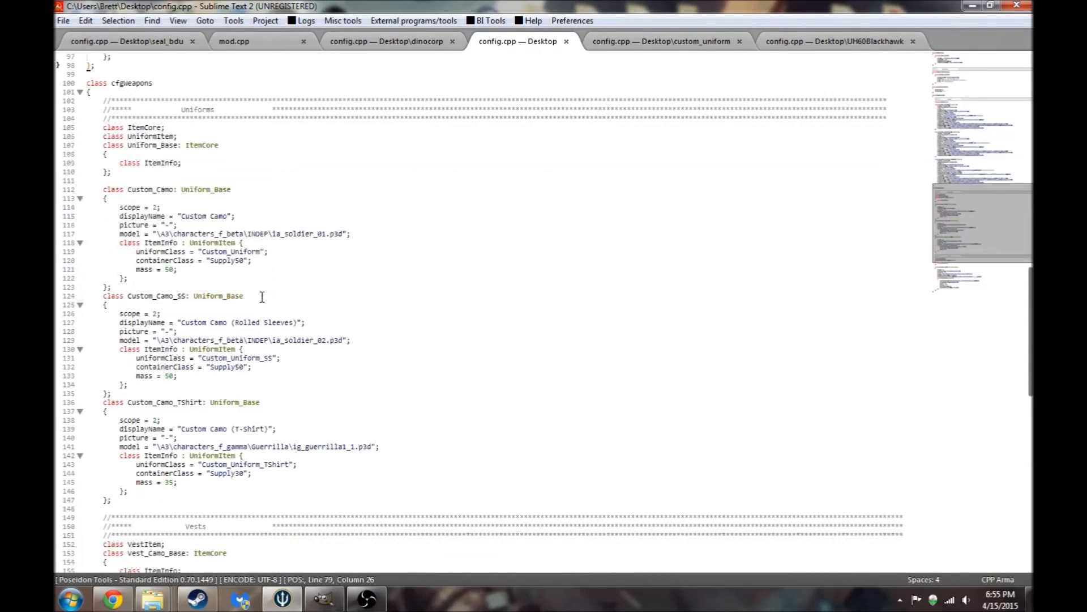
{"action": "left_click", "coordinate": [223, 251]}
{"action": "left_click", "coordinate": [247, 358]}
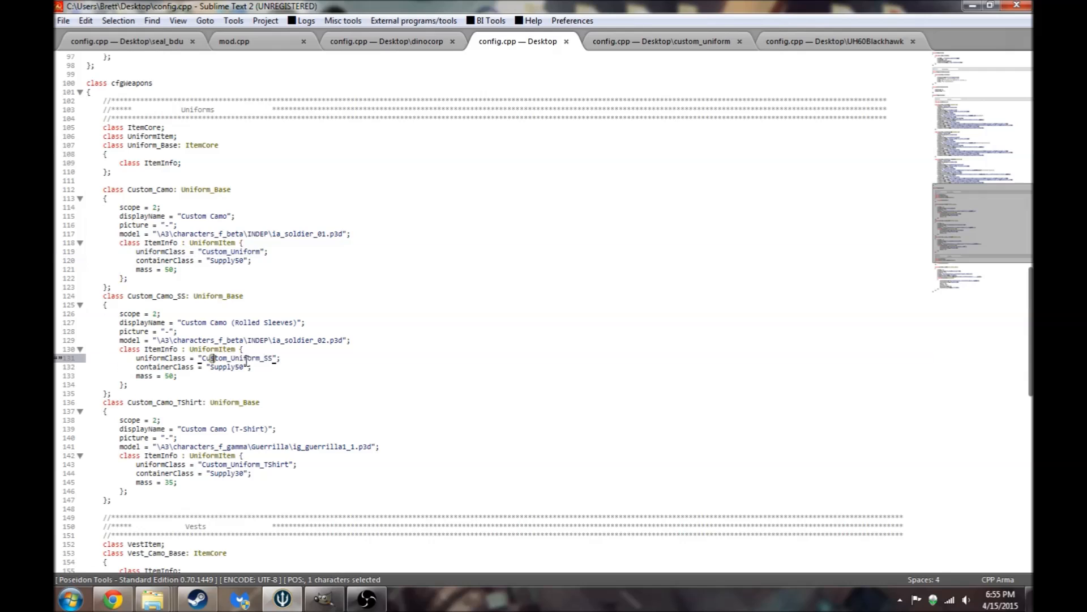
{"action": "left_click", "coordinate": [257, 464]}
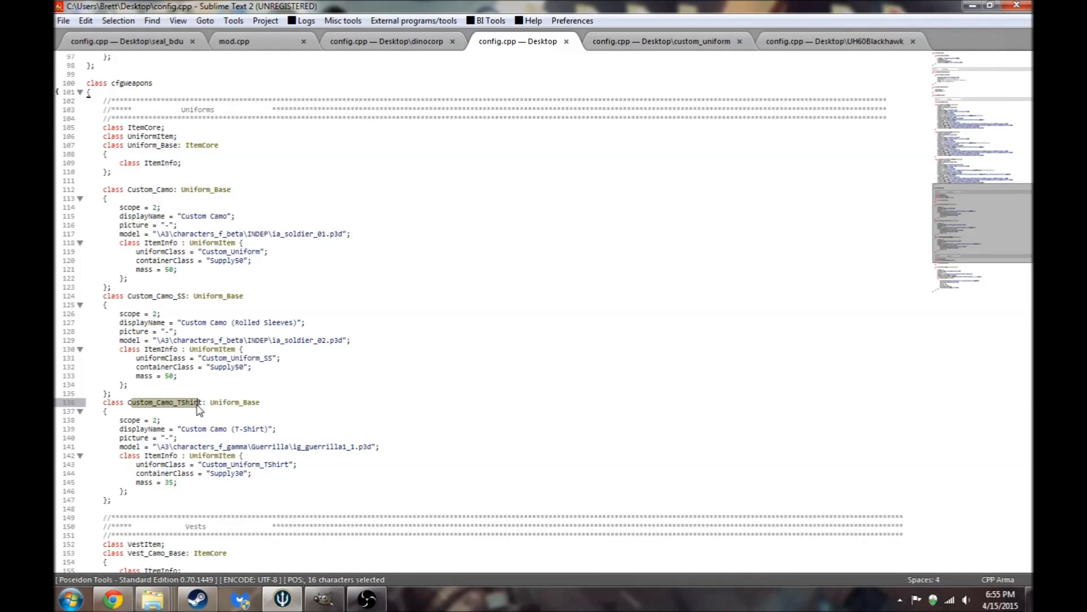
Compare the three uniform class names under cfgweapons with the uniformClass entries of the units under Cfgvehicles.
{"action": "left_click_drag", "start_coordinate": [140, 296], "coordinate": [170, 305]}
{"action": "left_click_drag", "start_coordinate": [140, 189], "coordinate": [170, 191]}
{"action": "scroll", "coordinate": [289, 317], "scroll_direction": "up", "scroll_amount": 9}
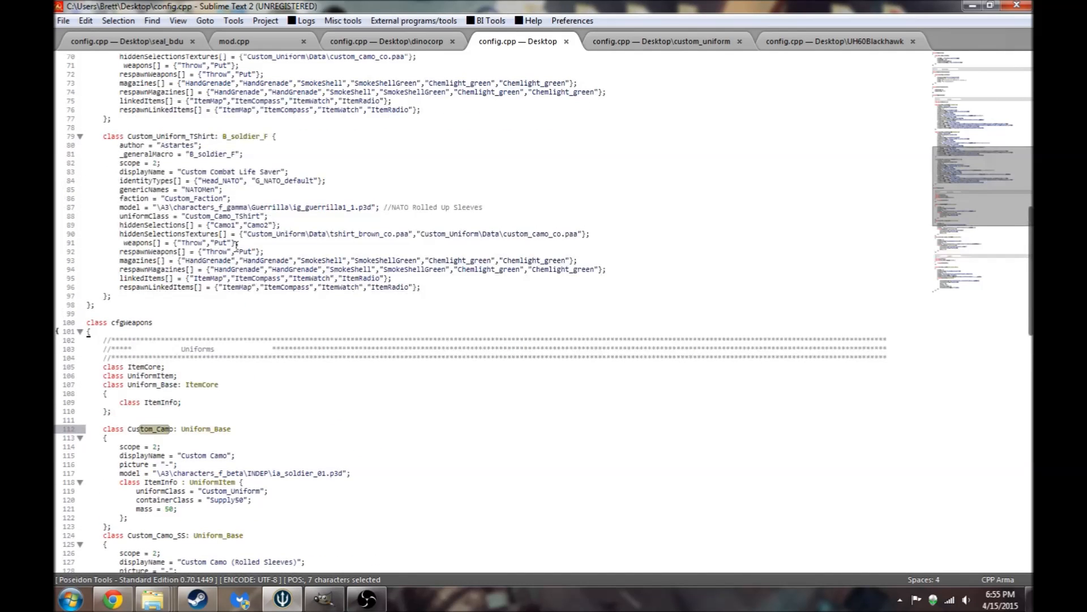
{"action": "left_click_drag", "start_coordinate": [185, 215], "coordinate": [245, 216]}
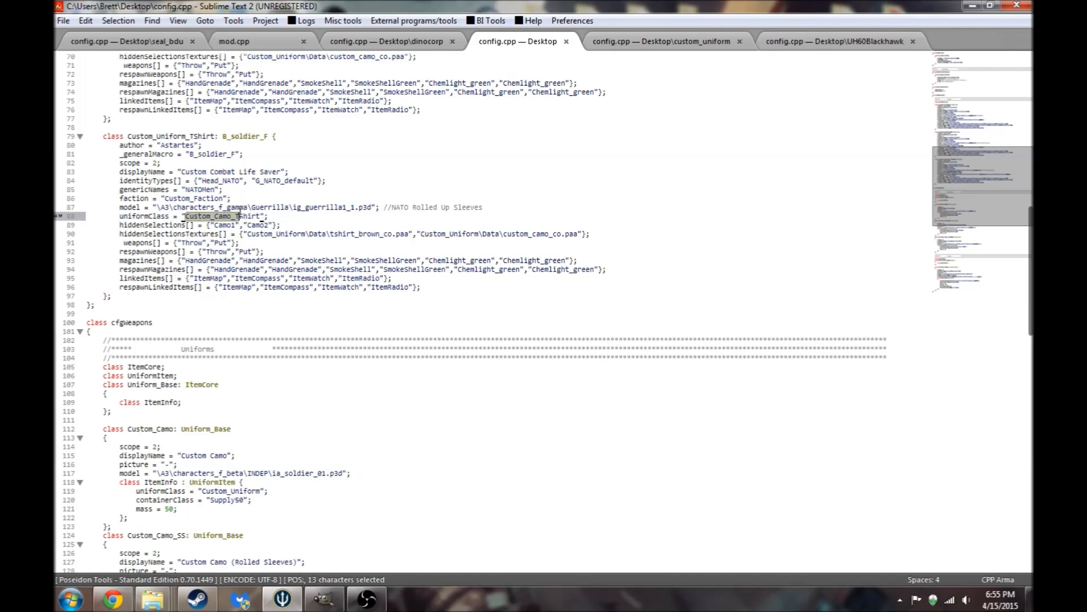
{"action": "scroll", "coordinate": [244, 218], "scroll_direction": "up", "scroll_amount": 3}
{"action": "left_click_drag", "start_coordinate": [185, 118], "coordinate": [245, 118]}
{"action": "scroll", "coordinate": [245, 118], "scroll_direction": "up", "scroll_amount": 8}
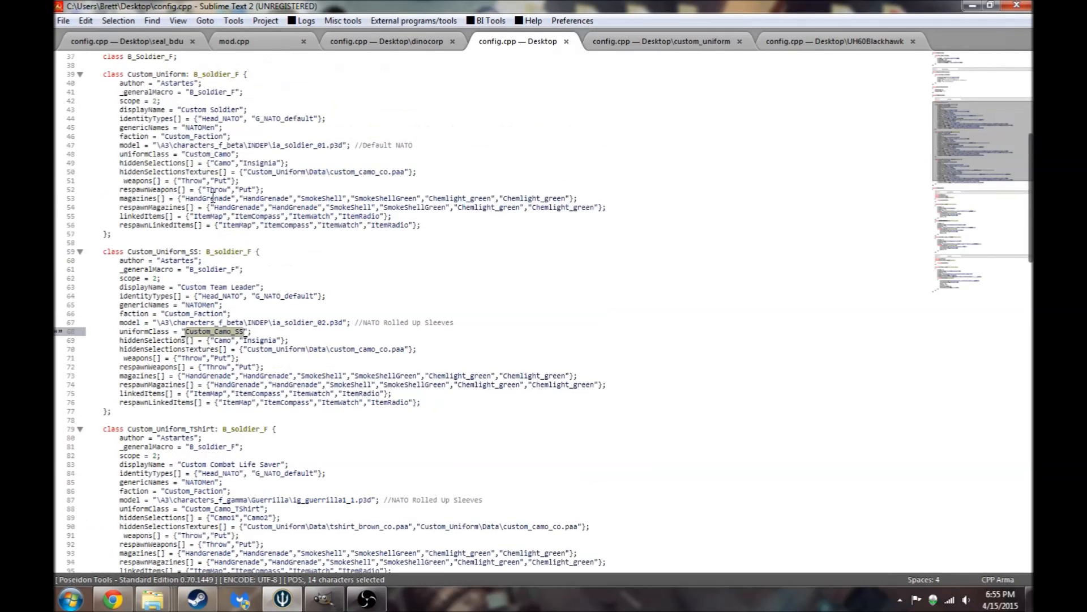
{"action": "scroll", "coordinate": [235, 98], "scroll_direction": "down", "scroll_amount": 11}
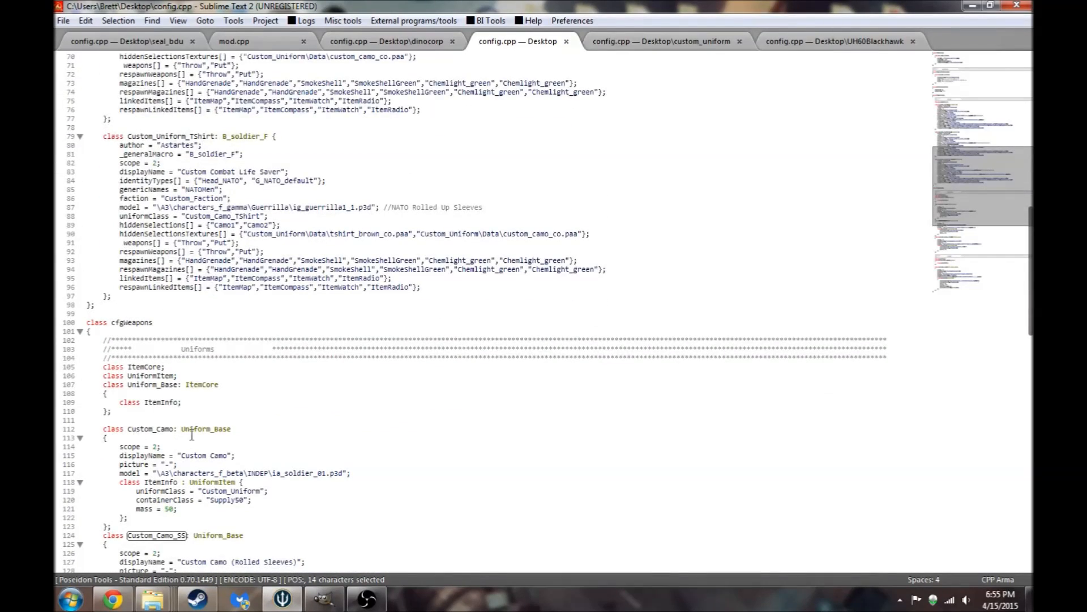
{"action": "scroll", "coordinate": [193, 435], "scroll_direction": "up", "scroll_amount": 11}
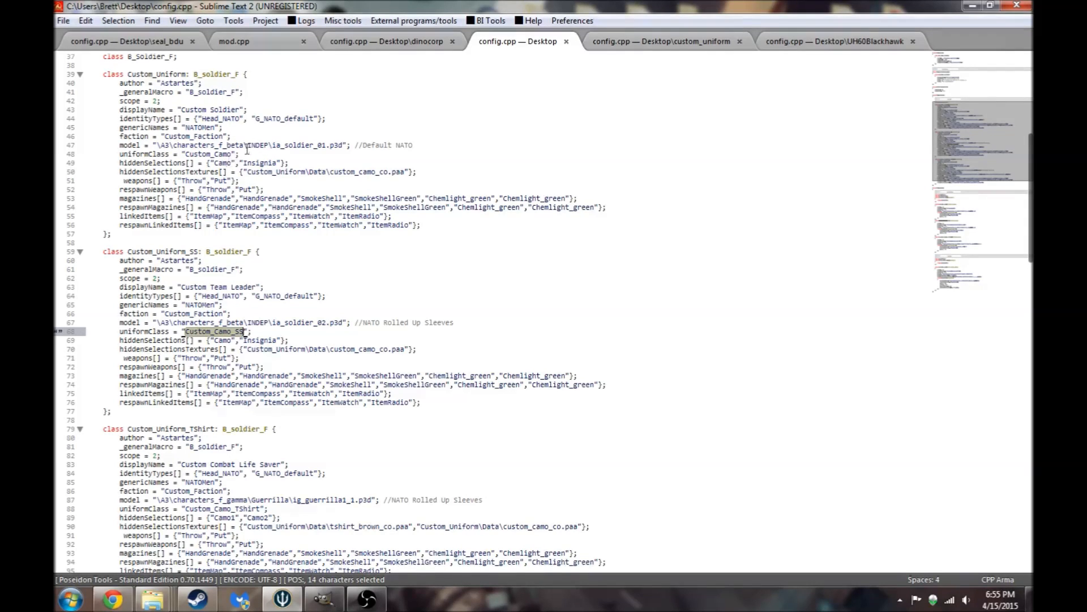
Examine the hiddenSelections entries and the hiddenSelectionsTextures path of the Custom_Uniform unit class.
{"action": "left_click", "coordinate": [216, 164]}
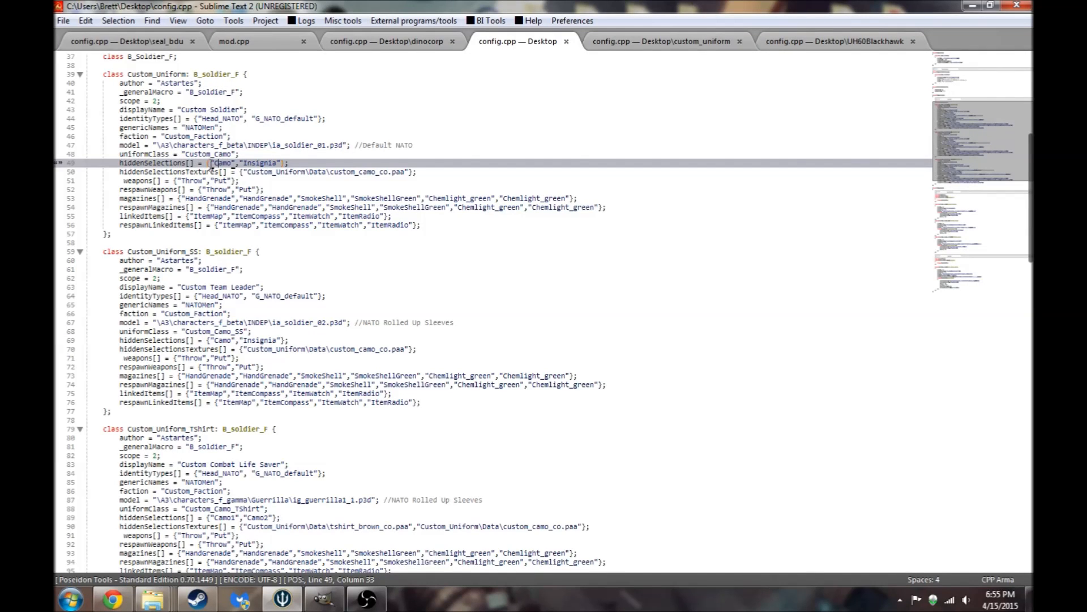
{"action": "left_click_drag", "start_coordinate": [210, 163], "coordinate": [236, 163]}
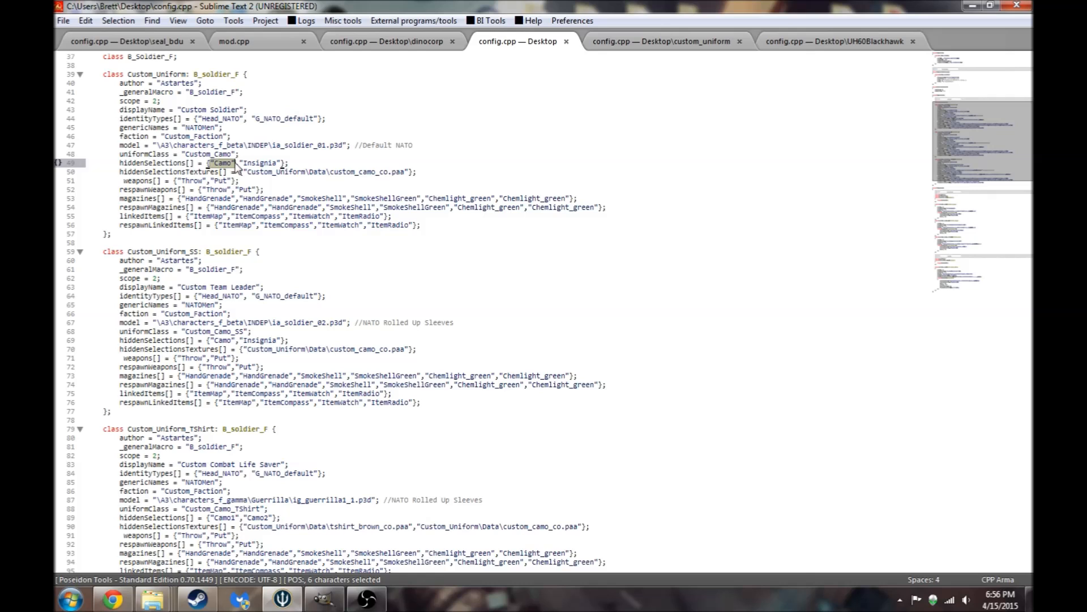
{"action": "left_click_drag", "start_coordinate": [240, 163], "coordinate": [280, 163]}
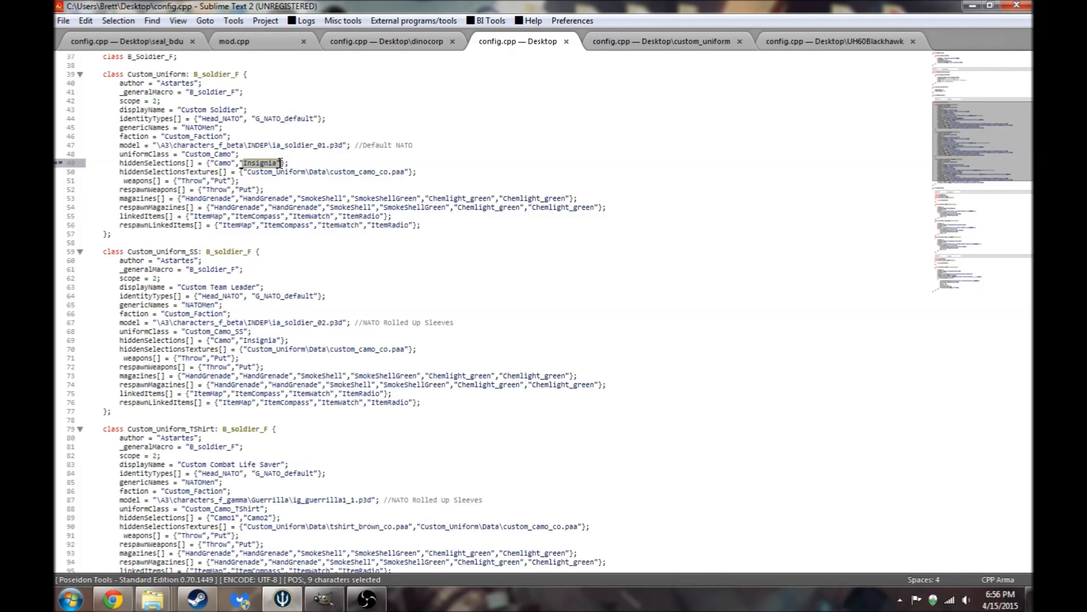
{"action": "left_click", "coordinate": [279, 165]}
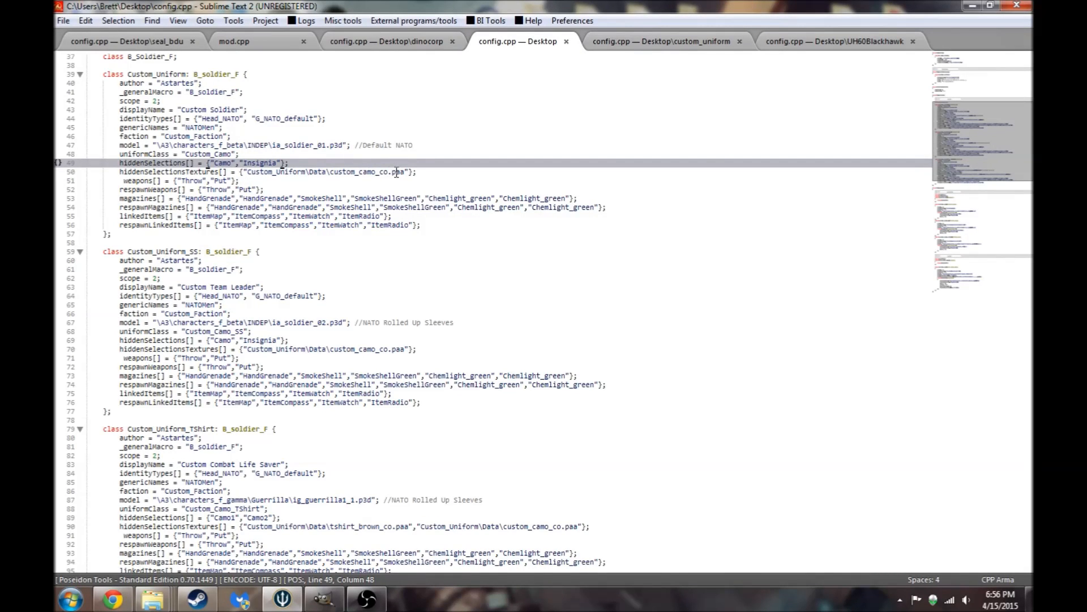
{"action": "left_click", "coordinate": [379, 171]}
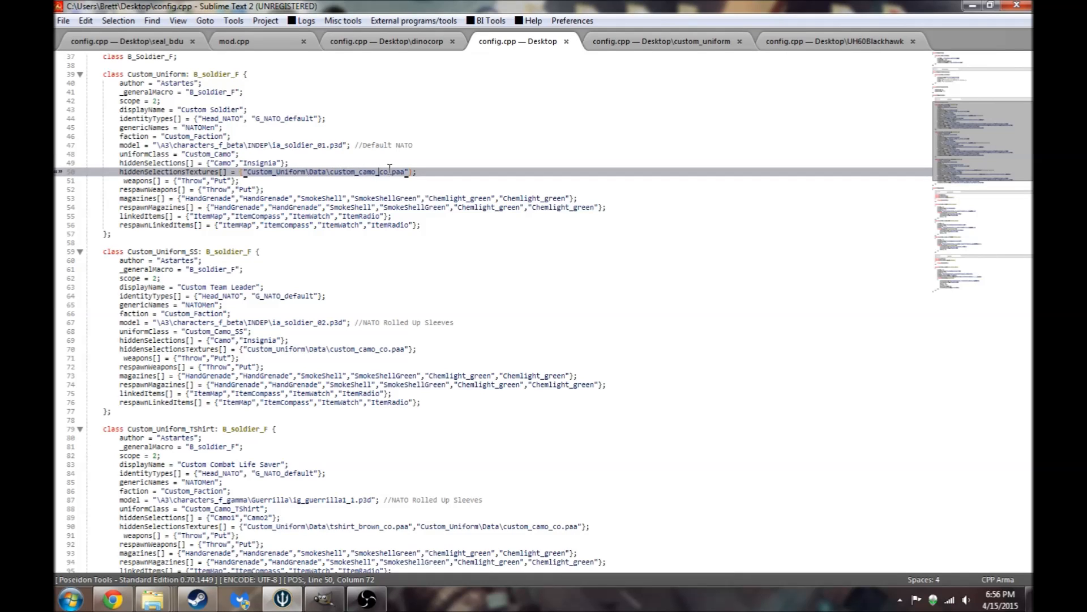
{"action": "left_click", "coordinate": [306, 171]}
{"action": "left_click", "coordinate": [345, 171]}
Check the texture path and hiddenSelections entries of the Custom_Uniform_SS unit class.
{"action": "scroll", "coordinate": [304, 203], "scroll_direction": "down", "scroll_amount": 4}
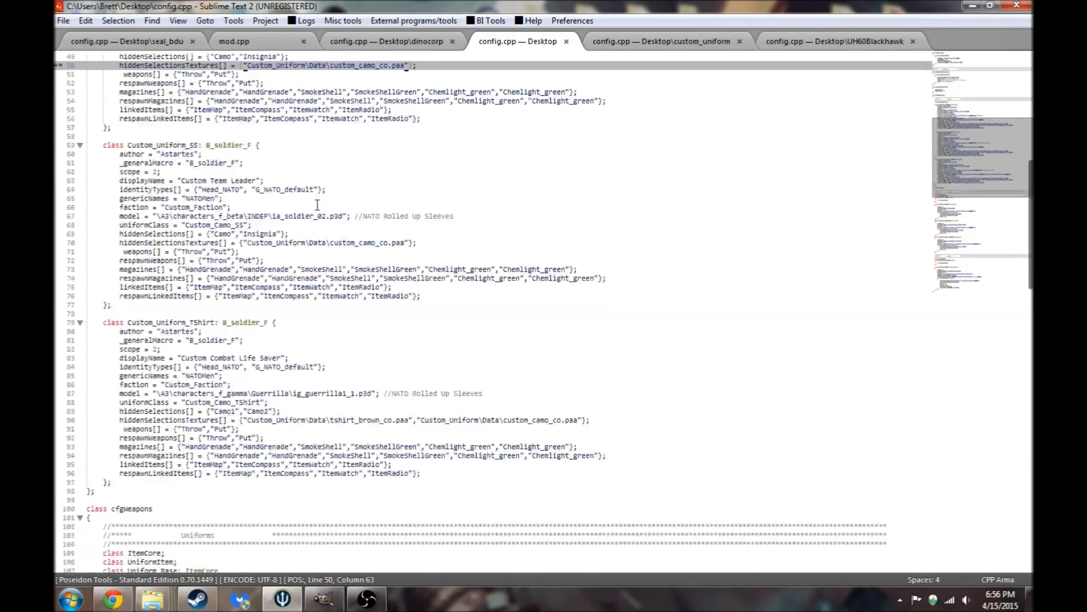
{"action": "left_click_drag", "start_coordinate": [255, 243], "coordinate": [411, 247]}
{"action": "left_click", "coordinate": [411, 247]}
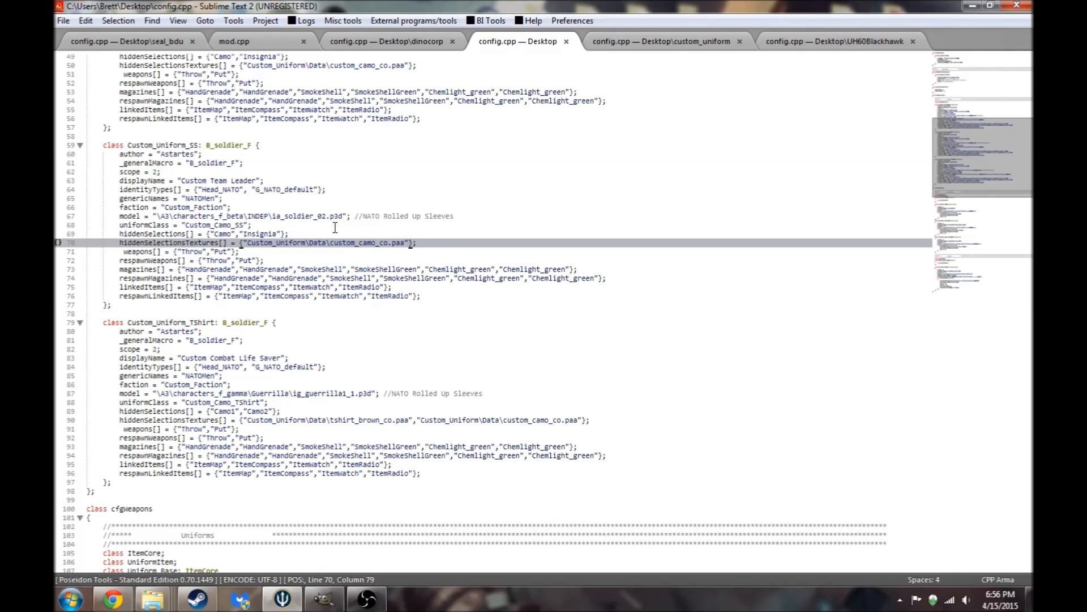
{"action": "left_click", "coordinate": [251, 234]}
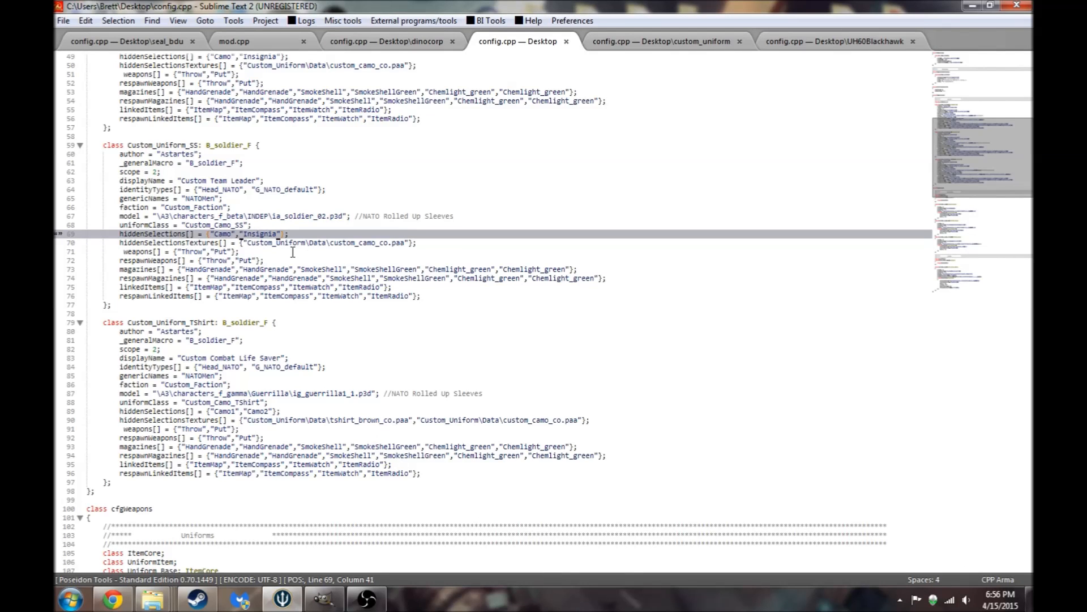
{"action": "scroll", "coordinate": [339, 238], "scroll_direction": "down", "scroll_amount": 3}
{"action": "scroll", "coordinate": [338, 235], "scroll_direction": "up", "scroll_amount": 4}
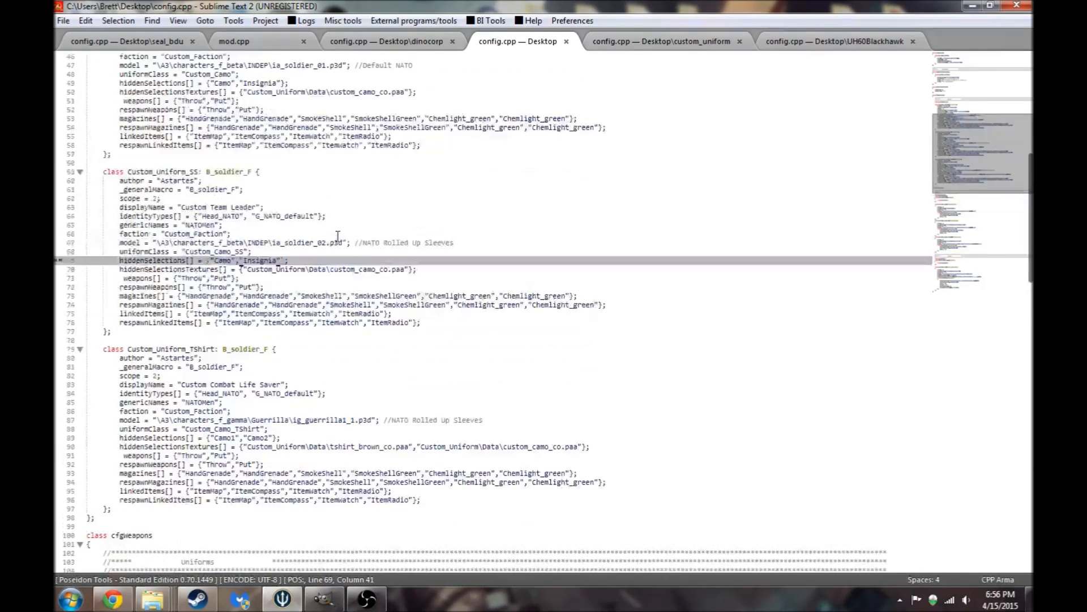
{"action": "scroll", "coordinate": [230, 179], "scroll_direction": "down", "scroll_amount": 4}
{"action": "scroll", "coordinate": [258, 189], "scroll_direction": "up", "scroll_amount": 3}
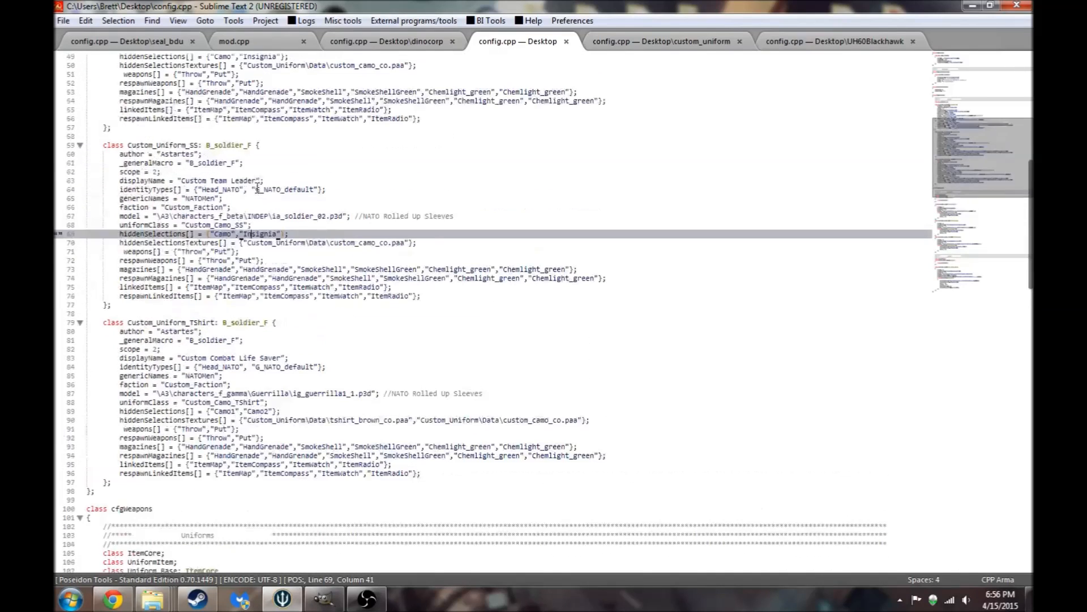
Review the weapons, magazines and linkedItems arrays of the Custom_Uniform class, along with the respawn weapons and magazines.
{"action": "left_click", "coordinate": [142, 75]}
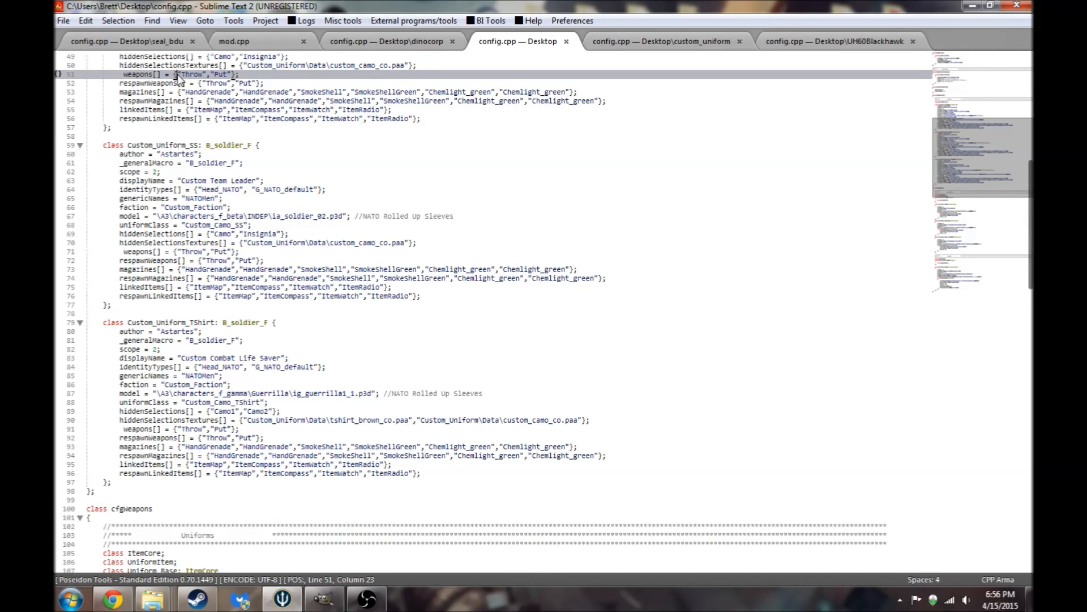
{"action": "left_click", "coordinate": [201, 83]}
{"action": "left_click", "coordinate": [189, 74]}
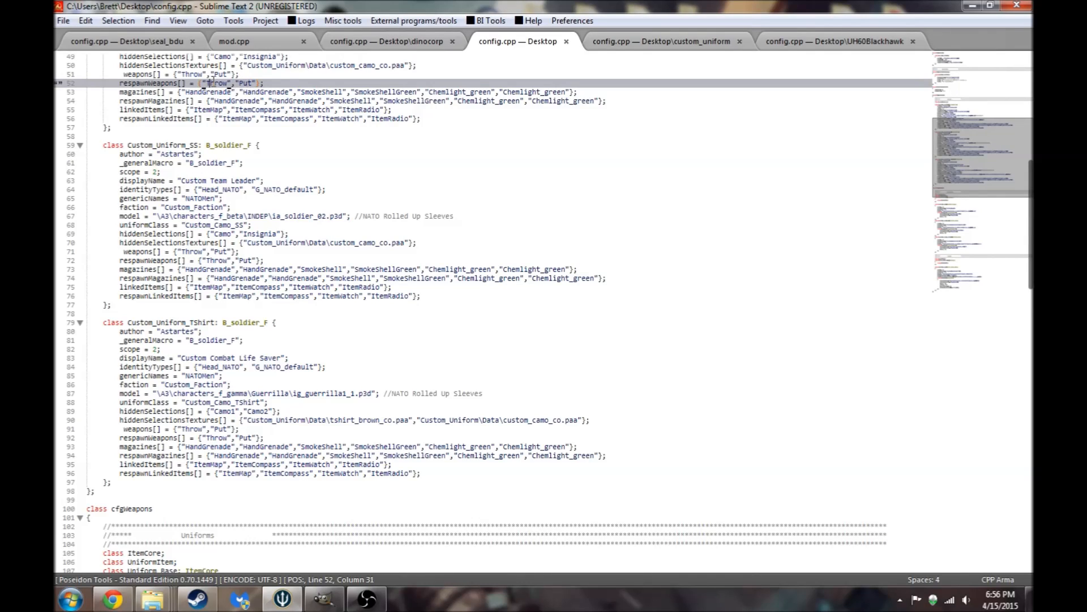
{"action": "left_click", "coordinate": [202, 74]}
{"action": "left_click", "coordinate": [246, 83]}
{"action": "left_click", "coordinate": [145, 92]}
{"action": "left_click", "coordinate": [164, 101]}
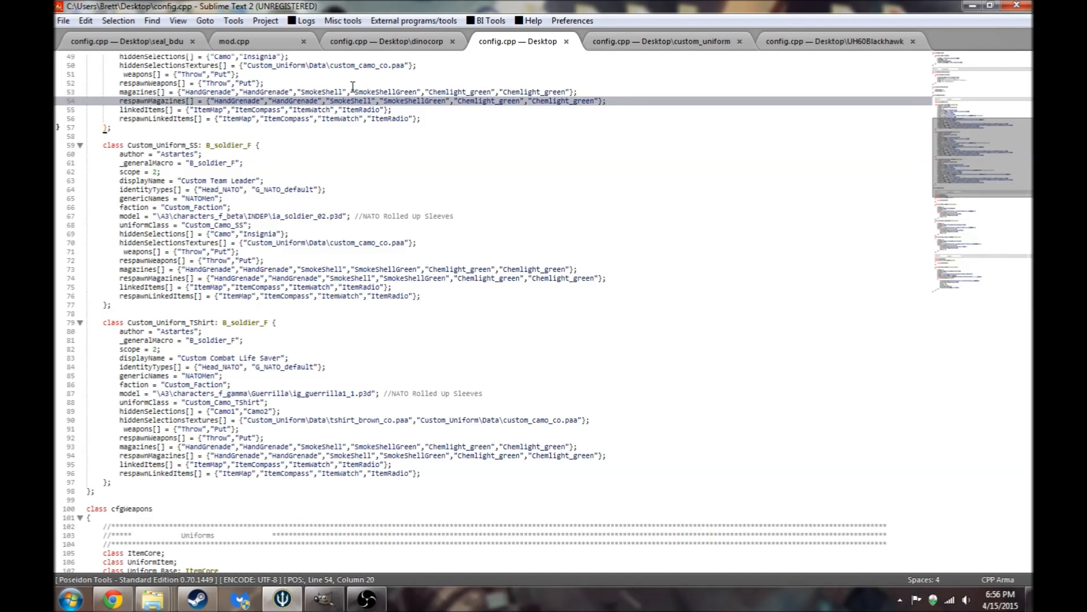
{"action": "left_click", "coordinate": [190, 110]}
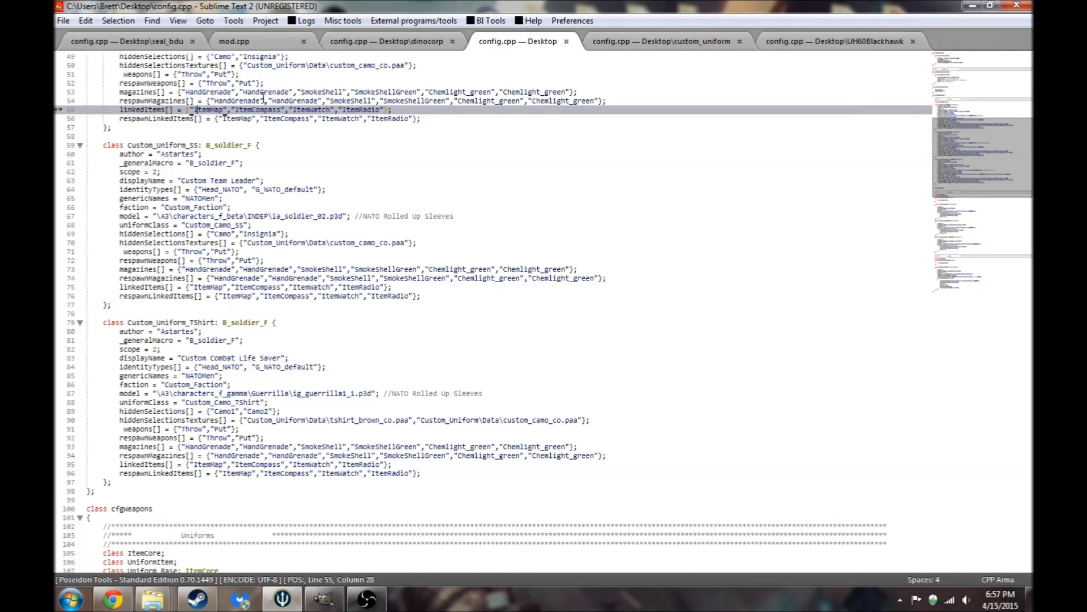
{"action": "left_click", "coordinate": [250, 110]}
Examine the model path and the two hiddenSelections entries of the Custom_Uniform_TShirt unit class.
{"action": "left_click", "coordinate": [190, 323]}
{"action": "scroll", "coordinate": [403, 330], "scroll_direction": "down", "scroll_amount": 2}
{"action": "scroll", "coordinate": [404, 330], "scroll_direction": "down", "scroll_amount": 3}
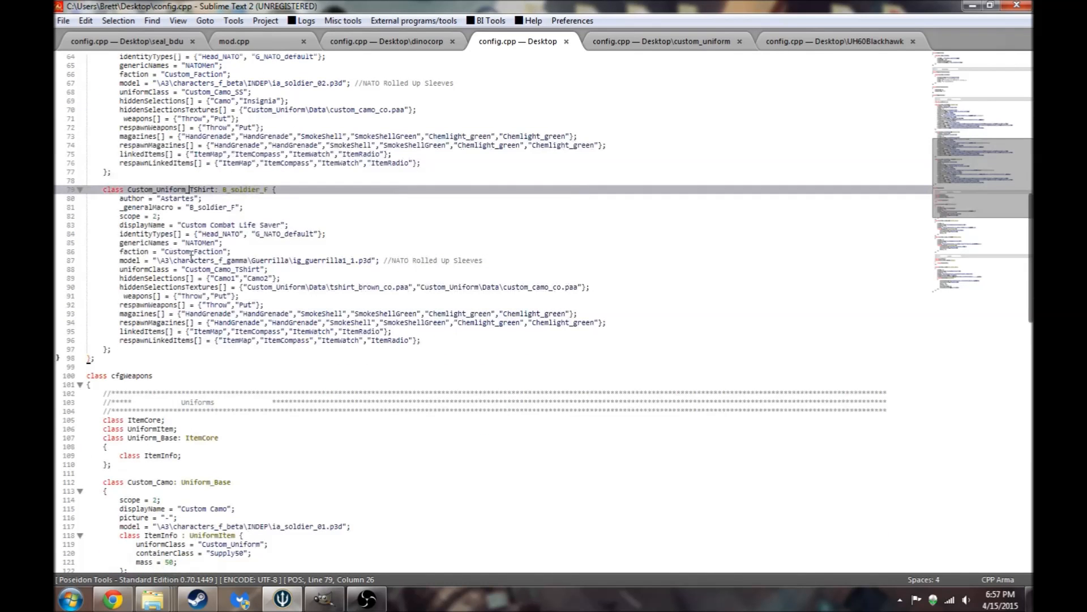
{"action": "double_click", "coordinate": [321, 260]}
{"action": "left_click", "coordinate": [374, 260]}
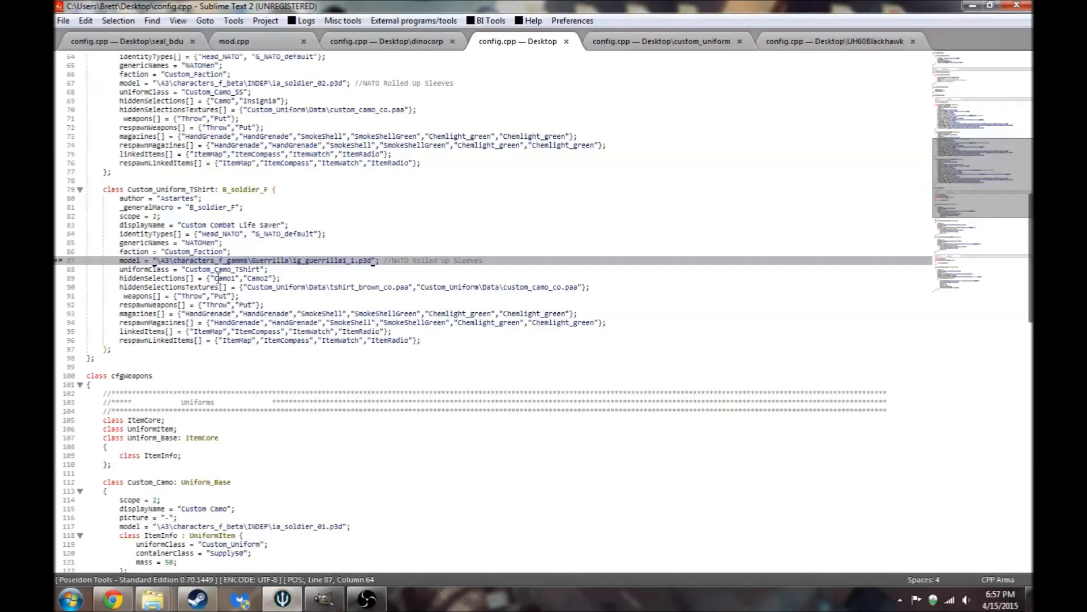
{"action": "left_click", "coordinate": [219, 278]}
{"action": "left_click", "coordinate": [247, 278]}
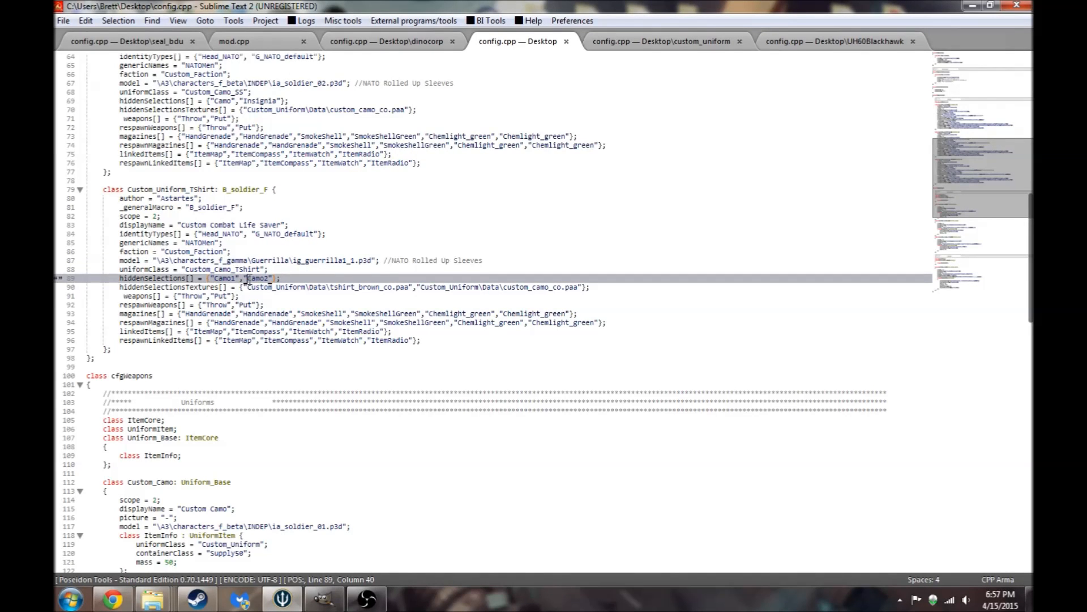
Examine the two texture paths in hiddenSelectionsTextures of Custom_Uniform_TShirt, for the brown T-shirt and the custom camo.
{"action": "left_click", "coordinate": [186, 287]}
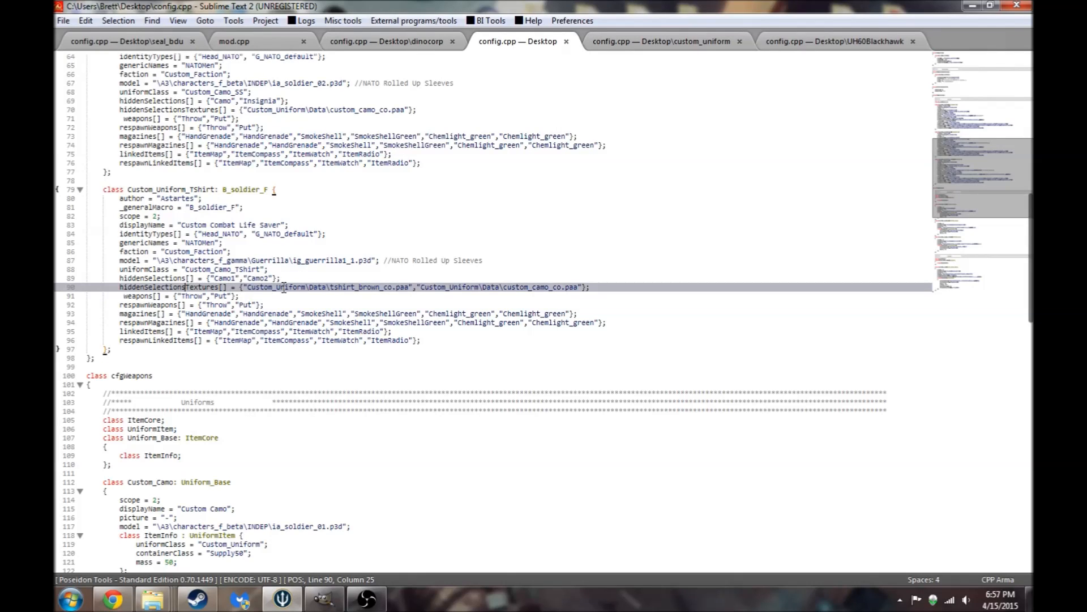
{"action": "left_click", "coordinate": [383, 287]}
{"action": "left_click", "coordinate": [524, 287]}
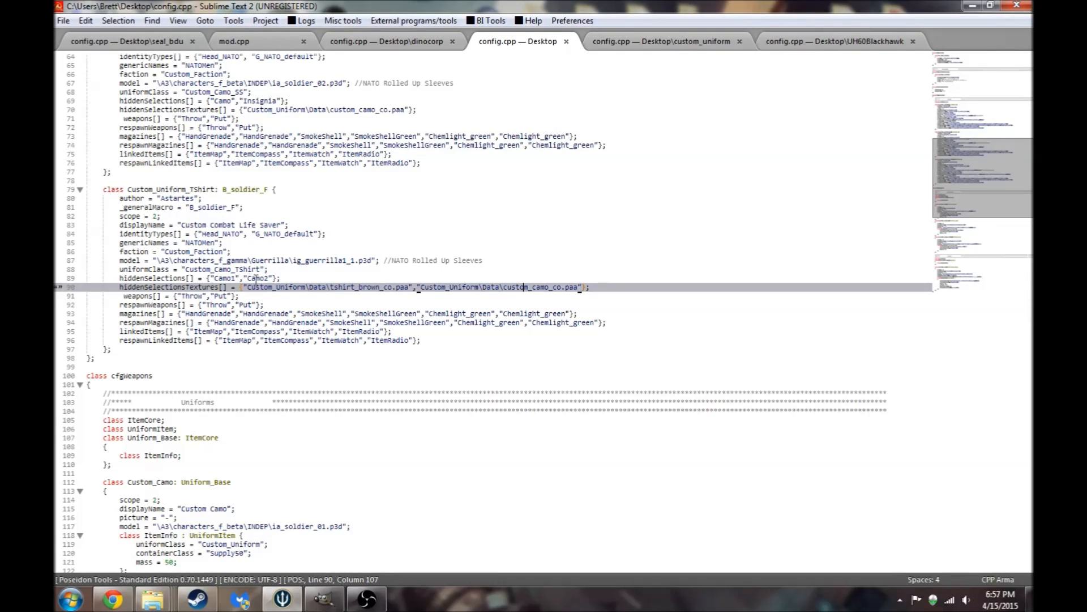
{"action": "left_click", "coordinate": [271, 288]}
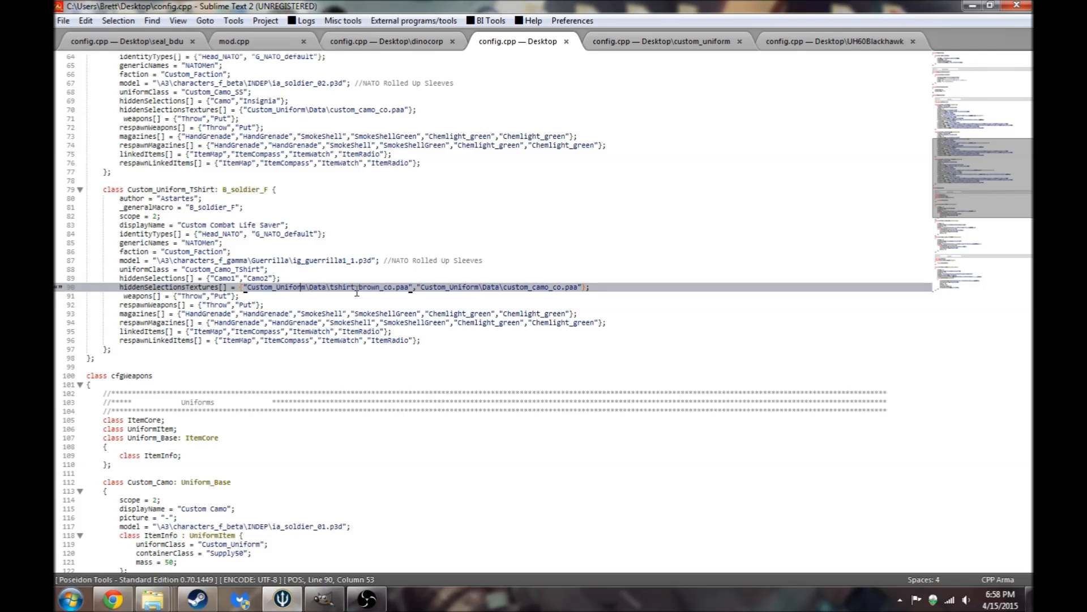
{"action": "left_click", "coordinate": [516, 287]}
{"action": "left_click", "coordinate": [544, 288]}
Compare the displayName entries of the uniforms under cfgweapons with those of the unit classes, including the T-shirt variant.
{"action": "scroll", "coordinate": [379, 304], "scroll_direction": "down", "scroll_amount": 11}
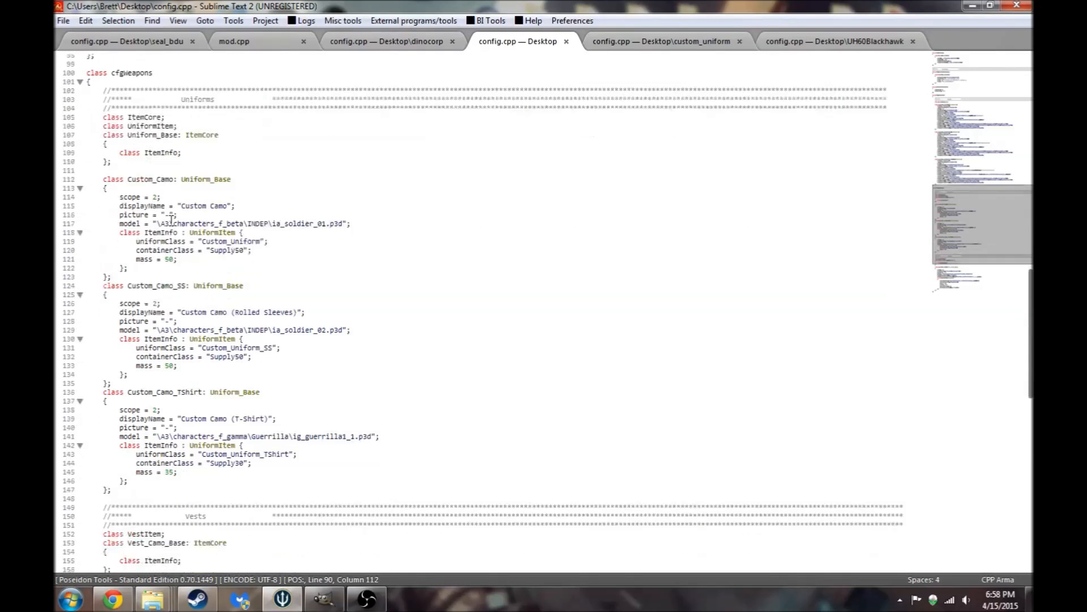
{"action": "scroll", "coordinate": [171, 220], "scroll_direction": "down", "scroll_amount": 1}
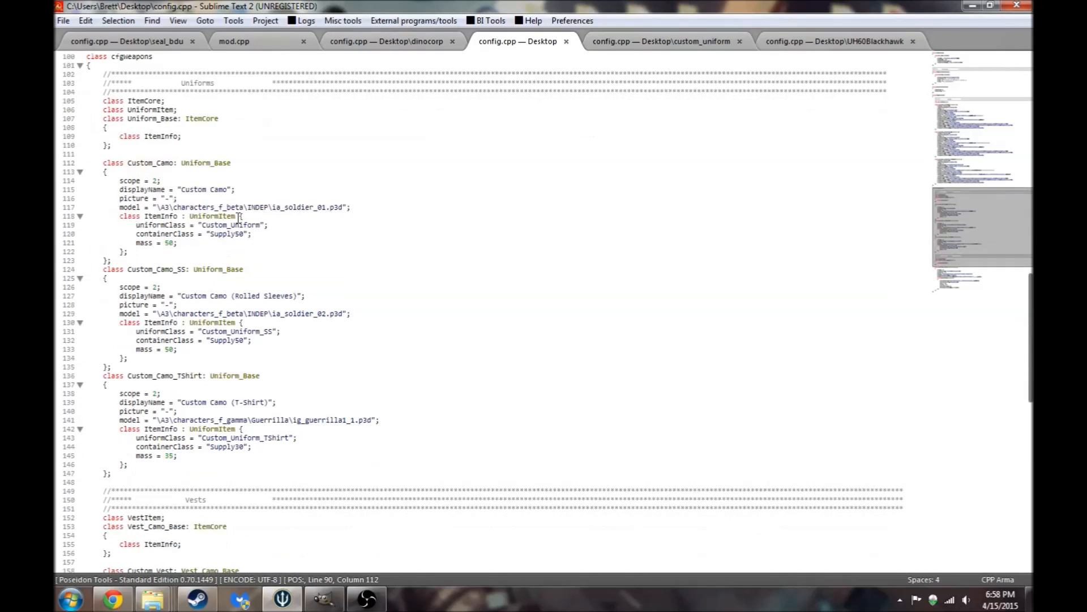
{"action": "left_click", "coordinate": [190, 193]}
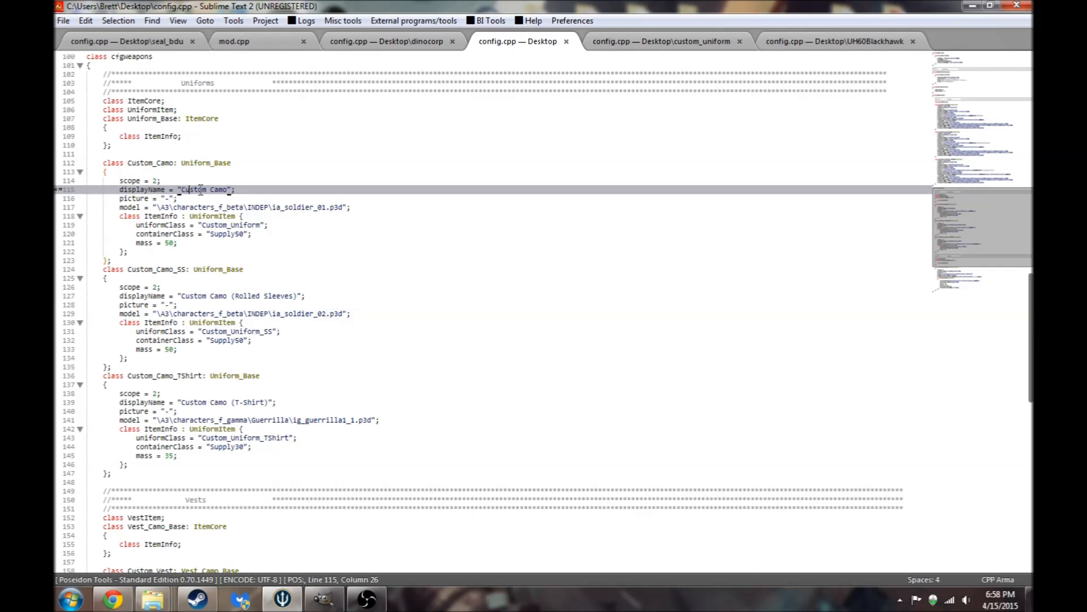
{"action": "scroll", "coordinate": [216, 192], "scroll_direction": "up", "scroll_amount": 10}
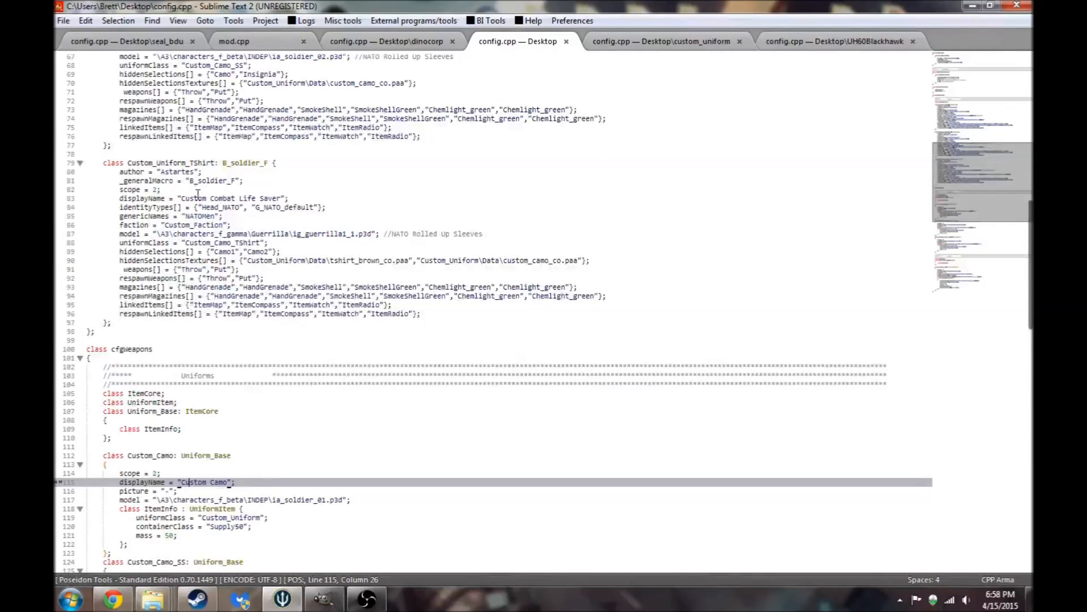
{"action": "left_click_drag", "start_coordinate": [182, 198], "coordinate": [263, 200]}
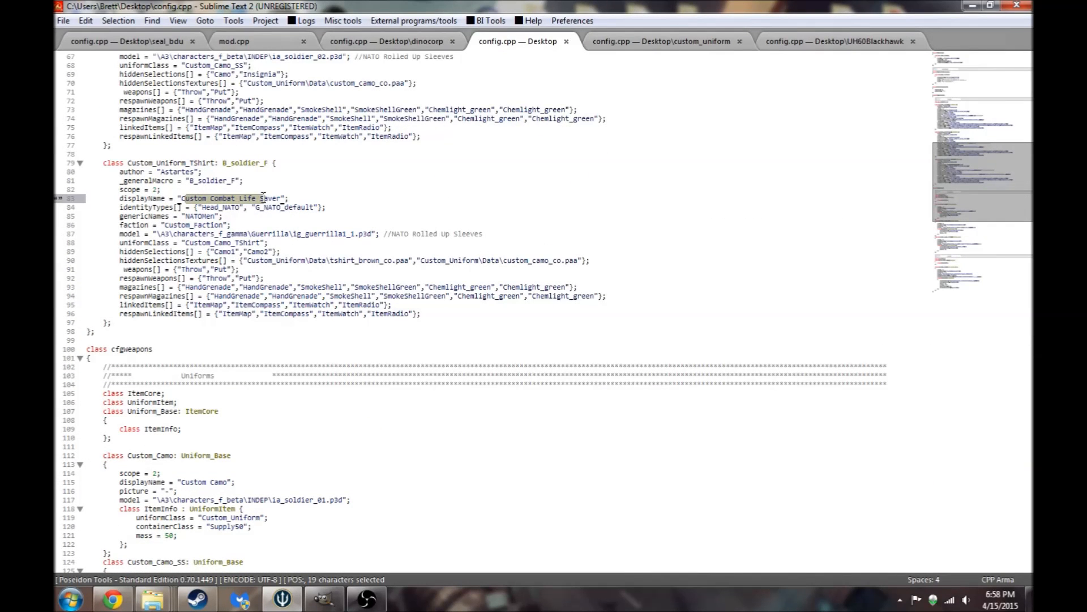
{"action": "left_click", "coordinate": [261, 199]}
{"action": "scroll", "coordinate": [264, 202], "scroll_direction": "down", "scroll_amount": 9}
{"action": "scroll", "coordinate": [264, 202], "scroll_direction": "up", "scroll_amount": 8}
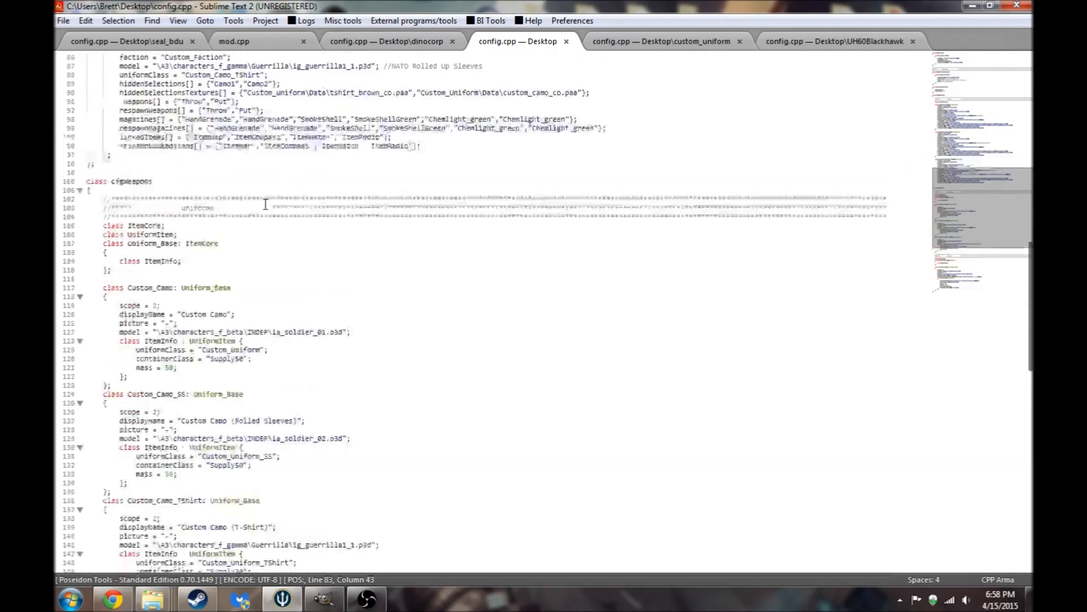
{"action": "left_click_drag", "start_coordinate": [183, 173], "coordinate": [274, 173]}
{"action": "left_click", "coordinate": [273, 173]}
{"action": "scroll", "coordinate": [272, 172], "scroll_direction": "down", "scroll_amount": 13}
{"action": "left_click_drag", "start_coordinate": [189, 322], "coordinate": [263, 322]}
{"action": "left_click", "coordinate": [262, 322]}
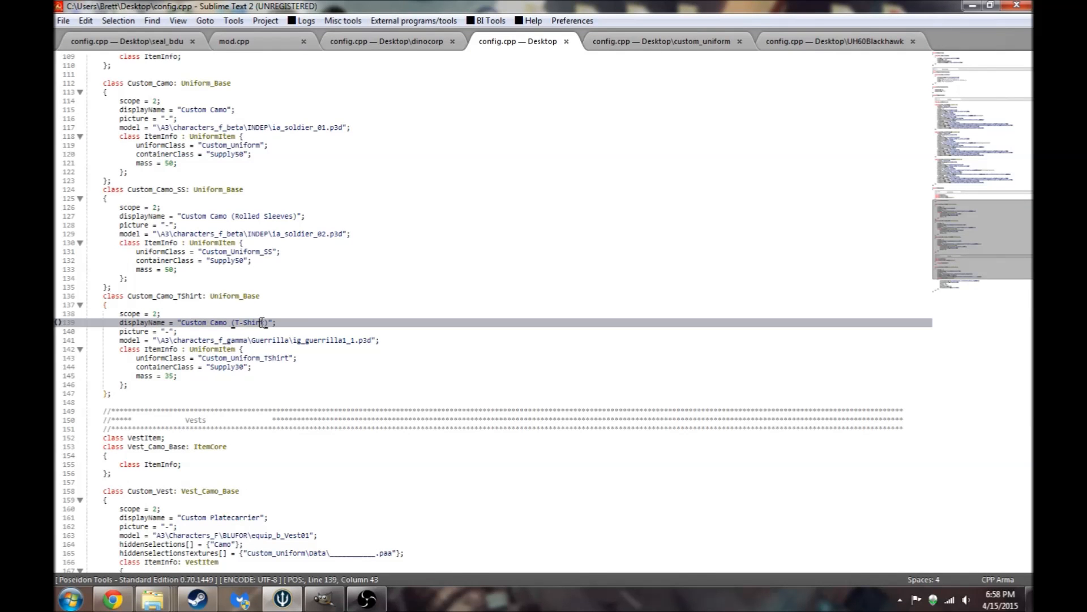
Examine the picture, model and uniformClass entries of the Custom_Camo_TShirt class.
{"action": "left_click", "coordinate": [164, 331]}
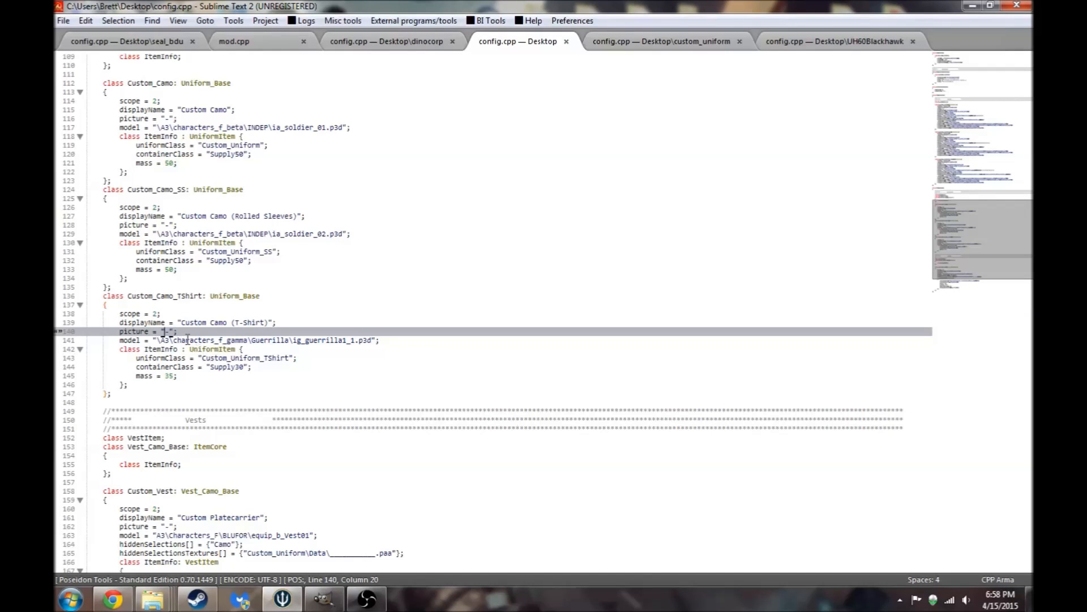
{"action": "left_click_drag", "start_coordinate": [187, 340], "coordinate": [355, 341]}
{"action": "left_click", "coordinate": [355, 342]}
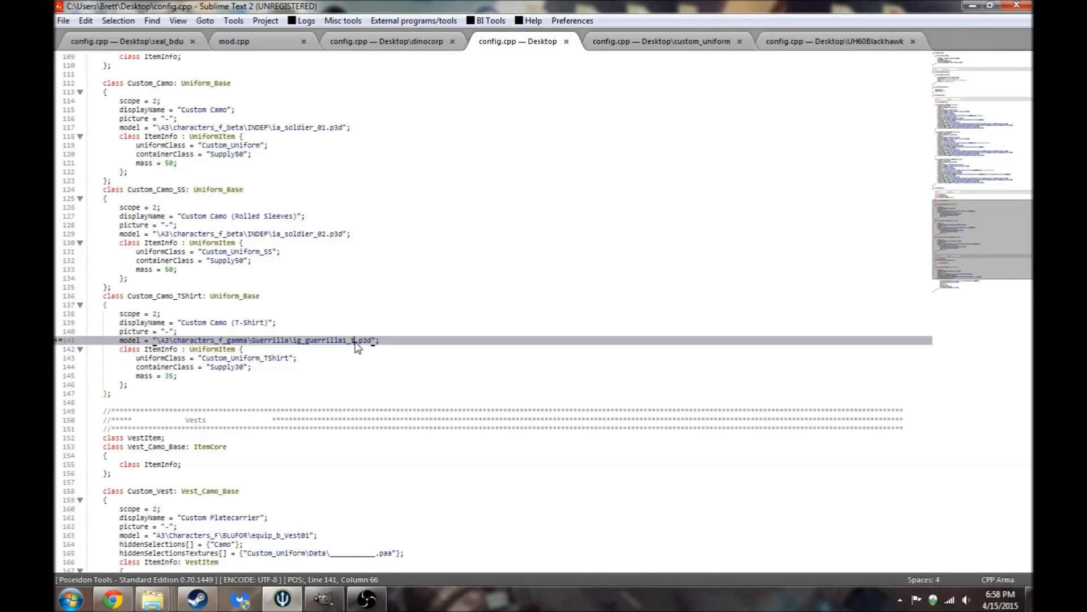
{"action": "left_click", "coordinate": [207, 358]}
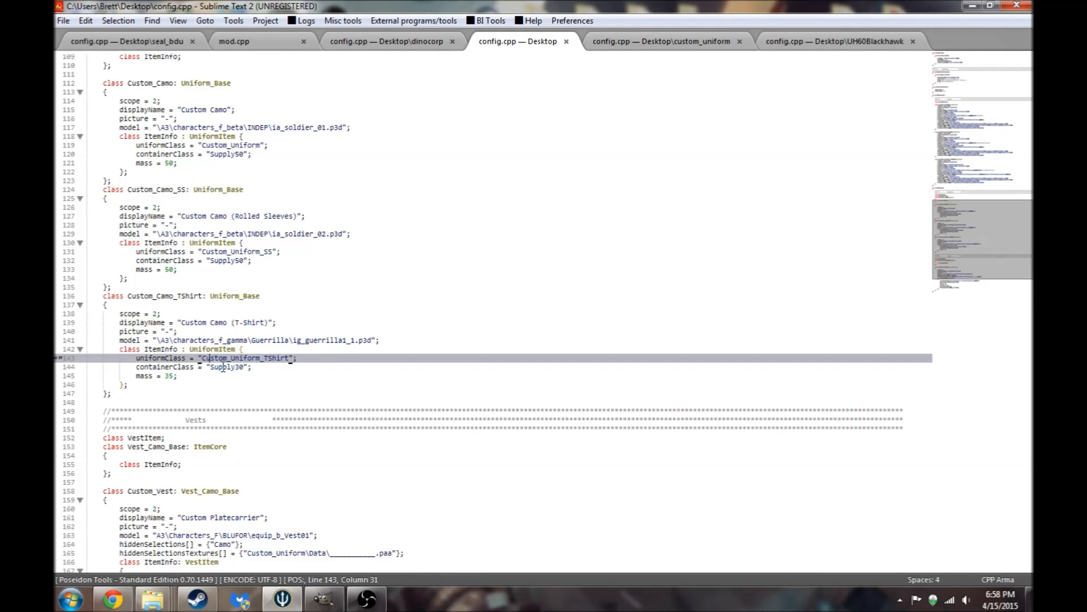
Compare the containerClass and mass entries of Custom_Camo_TShirt with those of Custom_Camo_SS and Custom_Camo.
{"action": "left_click", "coordinate": [223, 367]}
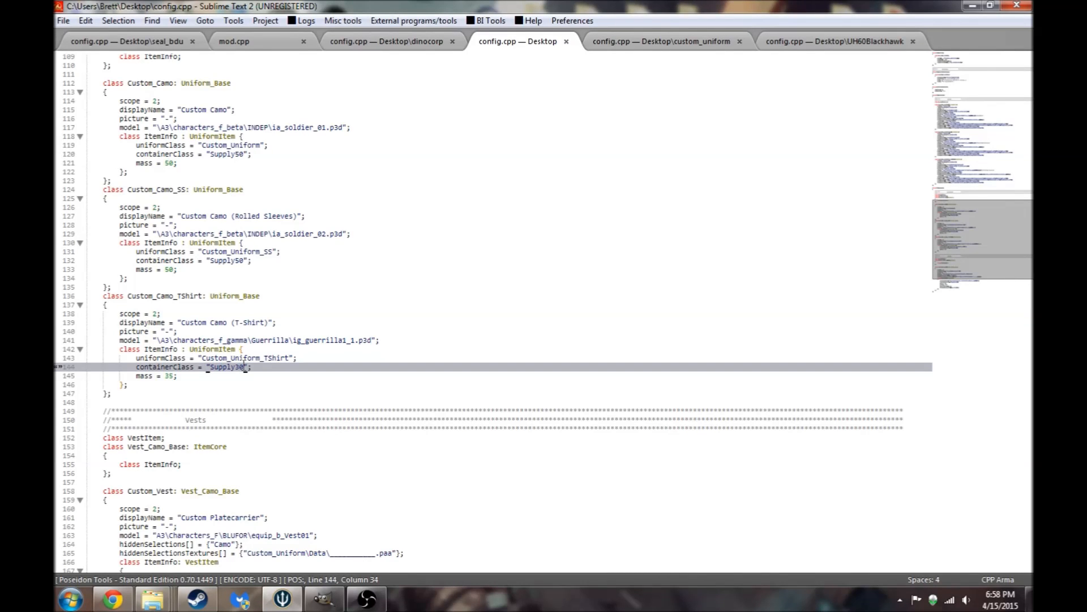
{"action": "left_click", "coordinate": [228, 260]}
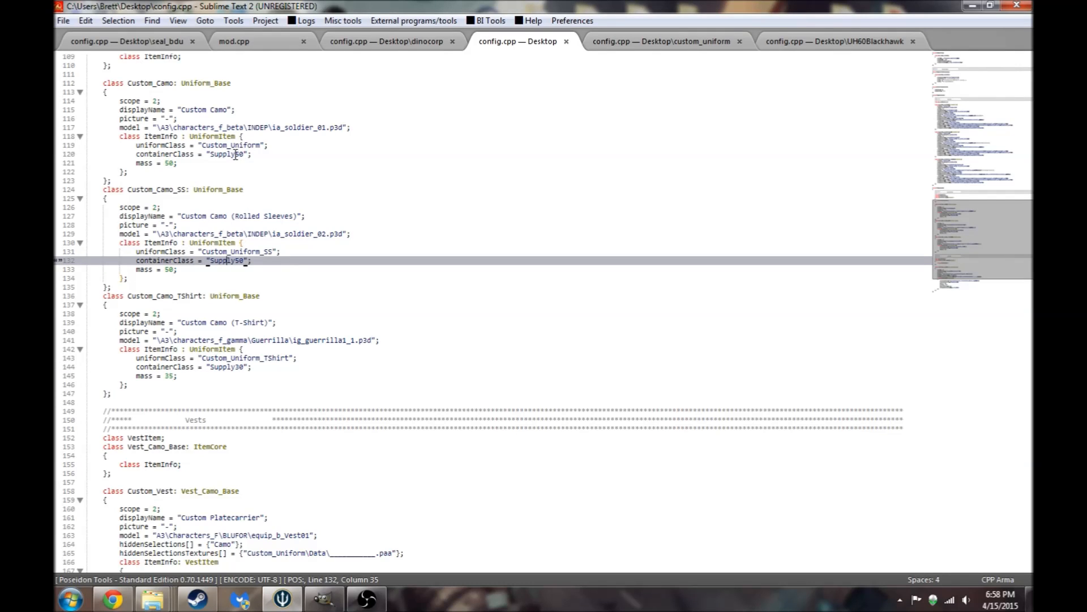
{"action": "left_click", "coordinate": [235, 154]}
{"action": "left_click", "coordinate": [245, 367]}
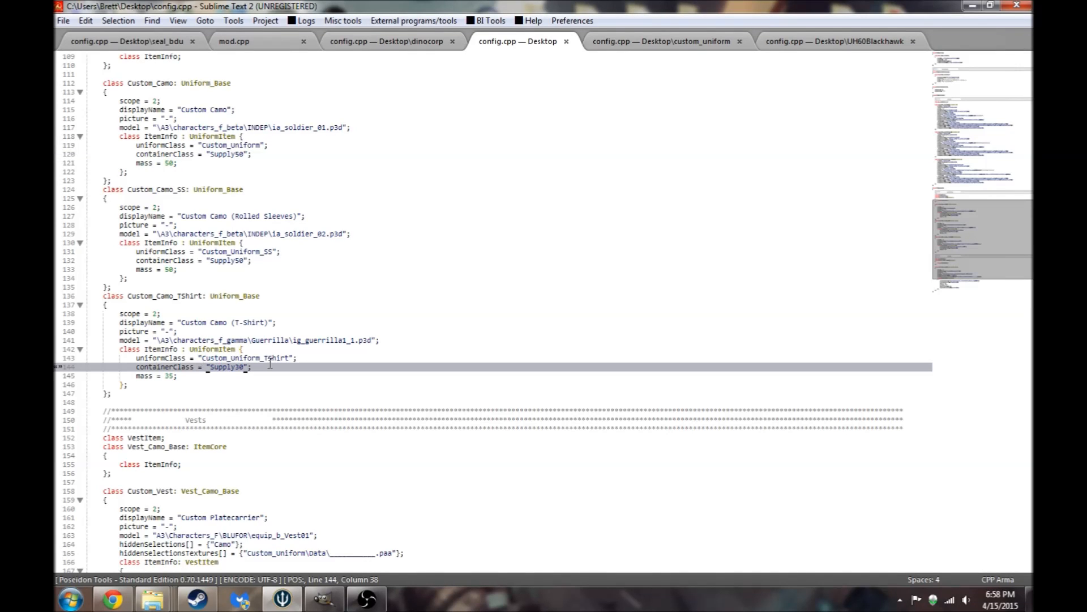
{"action": "left_click", "coordinate": [171, 376]}
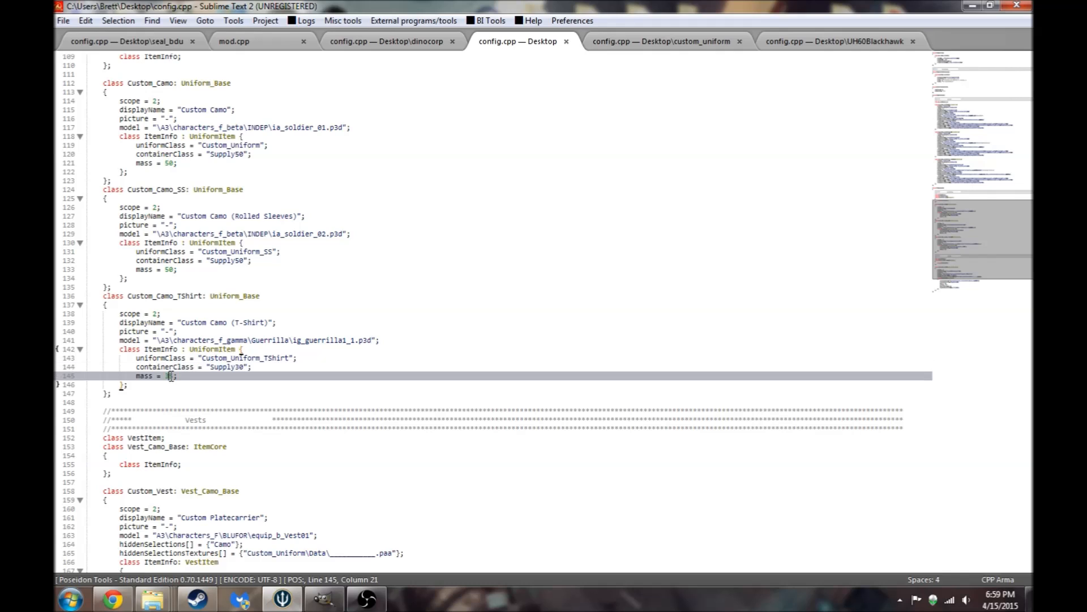
{"action": "left_click", "coordinate": [171, 270]}
{"action": "left_click", "coordinate": [170, 164]}
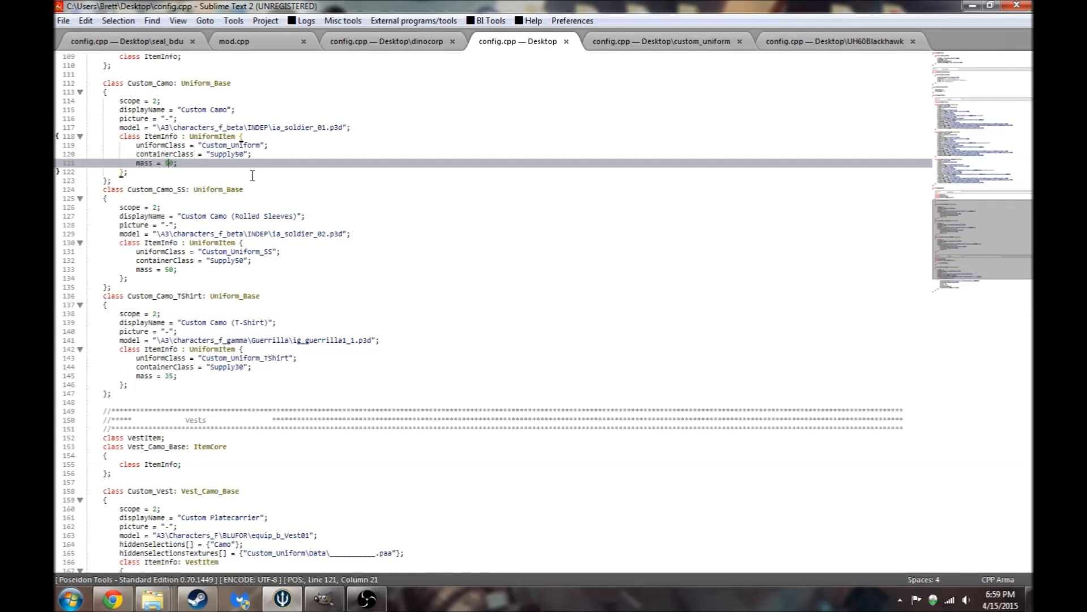
{"action": "left_click", "coordinate": [220, 261]}
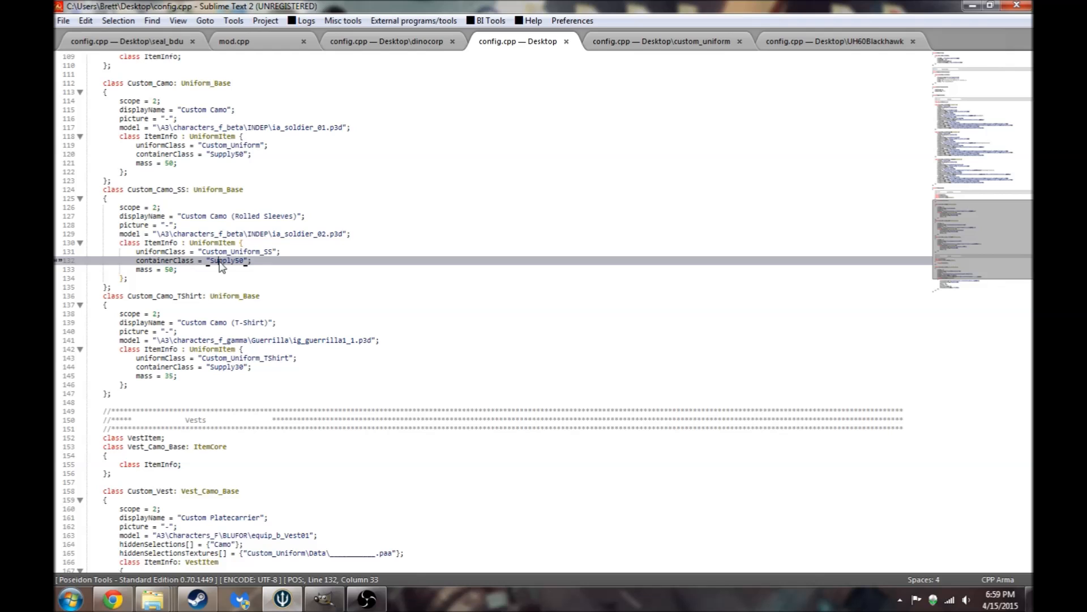
{"action": "left_click", "coordinate": [231, 367]}
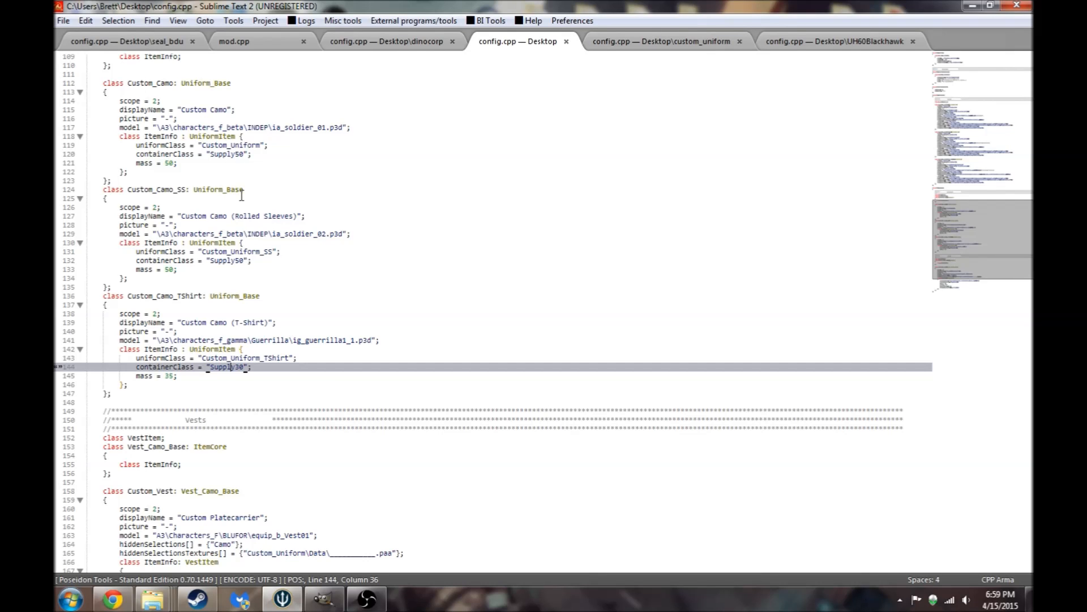
Examine the model path of the Custom_Vest class in the Vests section.
{"action": "scroll", "coordinate": [306, 227], "scroll_direction": "down", "scroll_amount": 2}
{"action": "scroll", "coordinate": [250, 260], "scroll_direction": "down", "scroll_amount": 8}
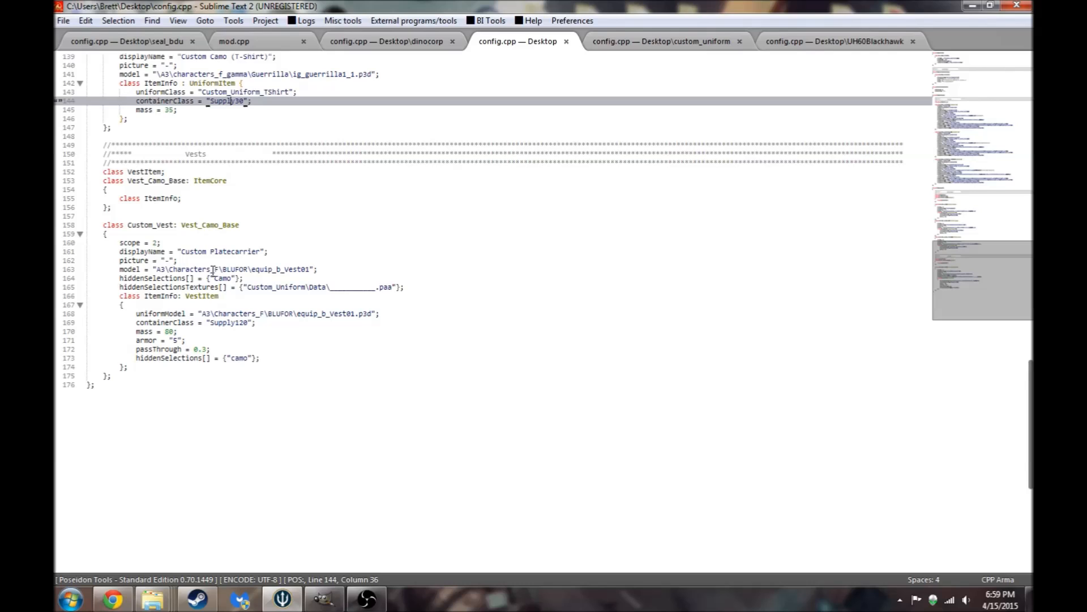
{"action": "left_click", "coordinate": [213, 269]}
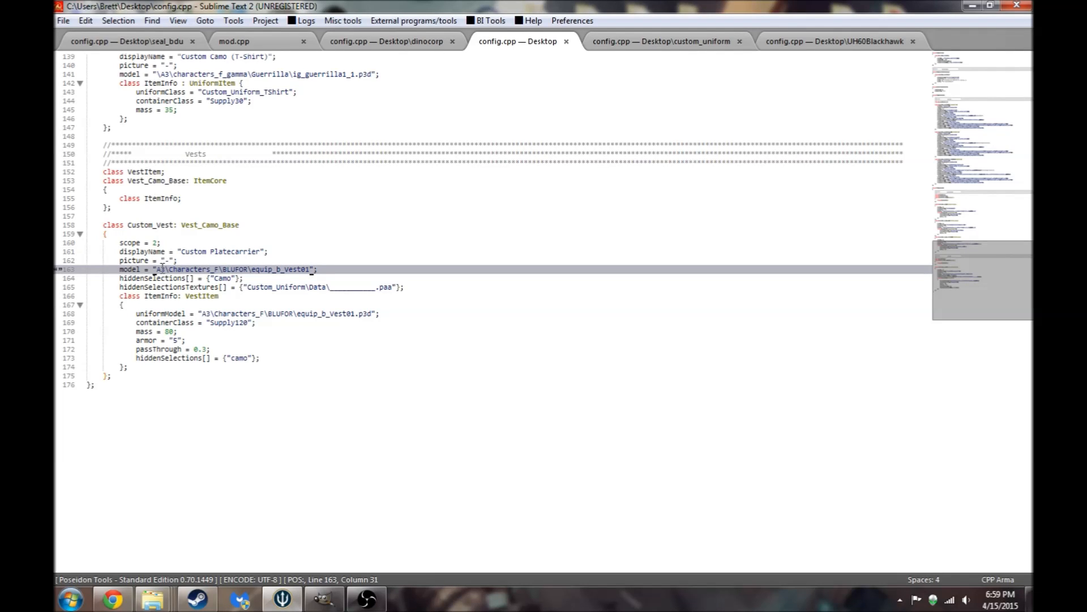
Open the a3\characters_f_beta\indep folder inside the desktop's characters_f_beta folder to see the vest models.
{"action": "left_click", "coordinate": [153, 600]}
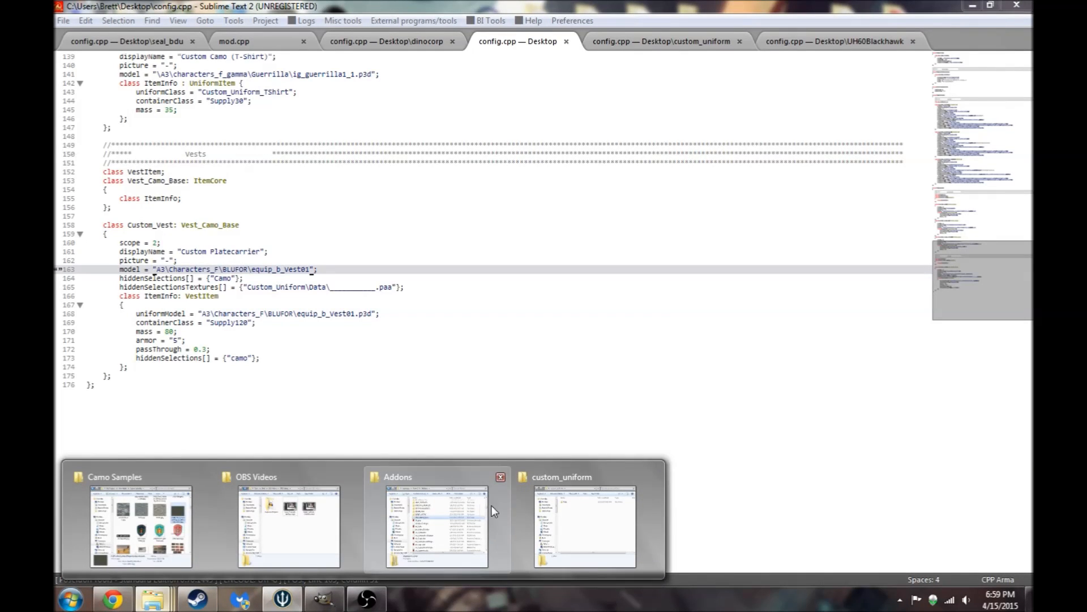
{"action": "mouse_move", "coordinate": [386, 517]}
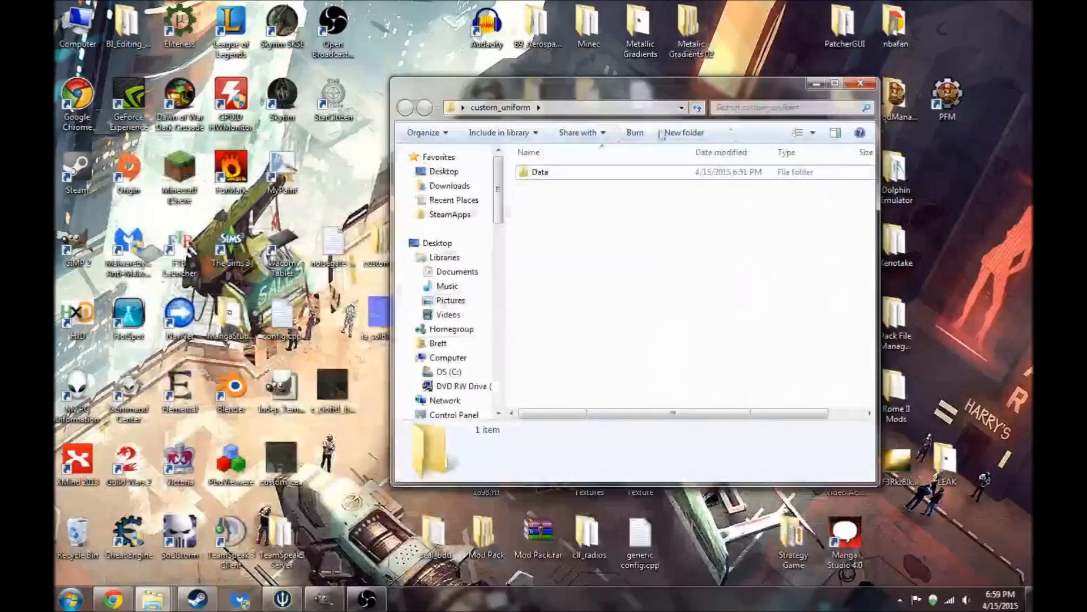
{"action": "left_click", "coordinate": [816, 84]}
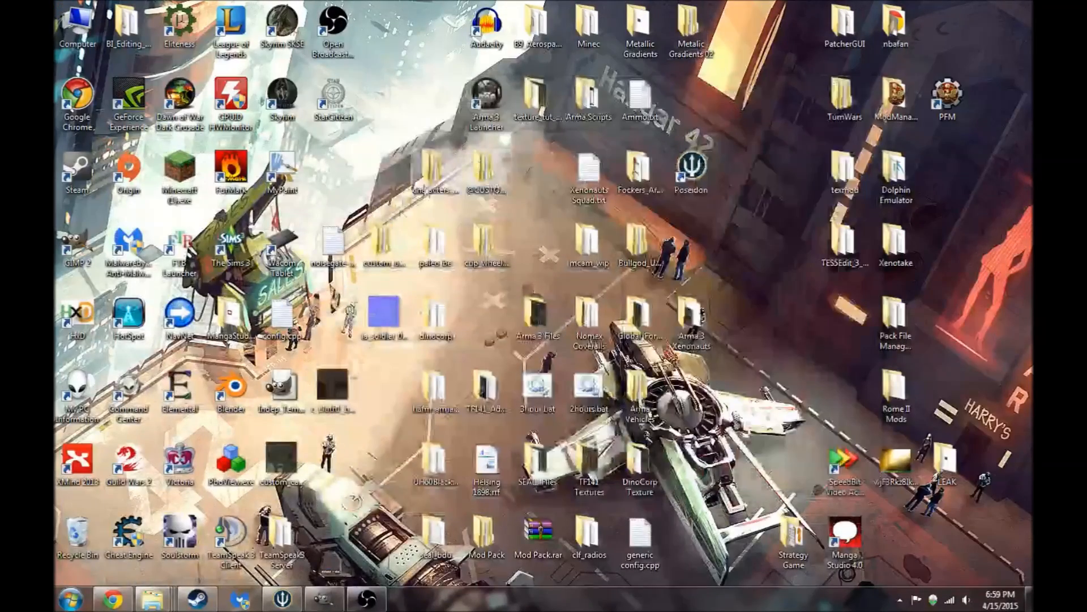
{"action": "left_click", "coordinate": [433, 169]}
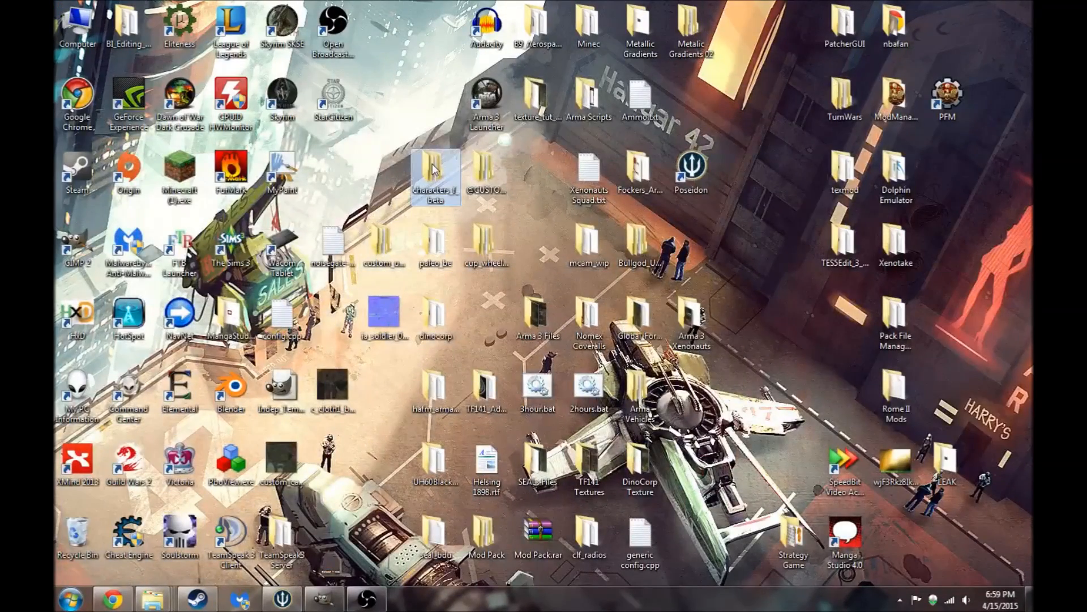
{"action": "double_click", "coordinate": [433, 169]}
{"action": "double_click", "coordinate": [558, 189]}
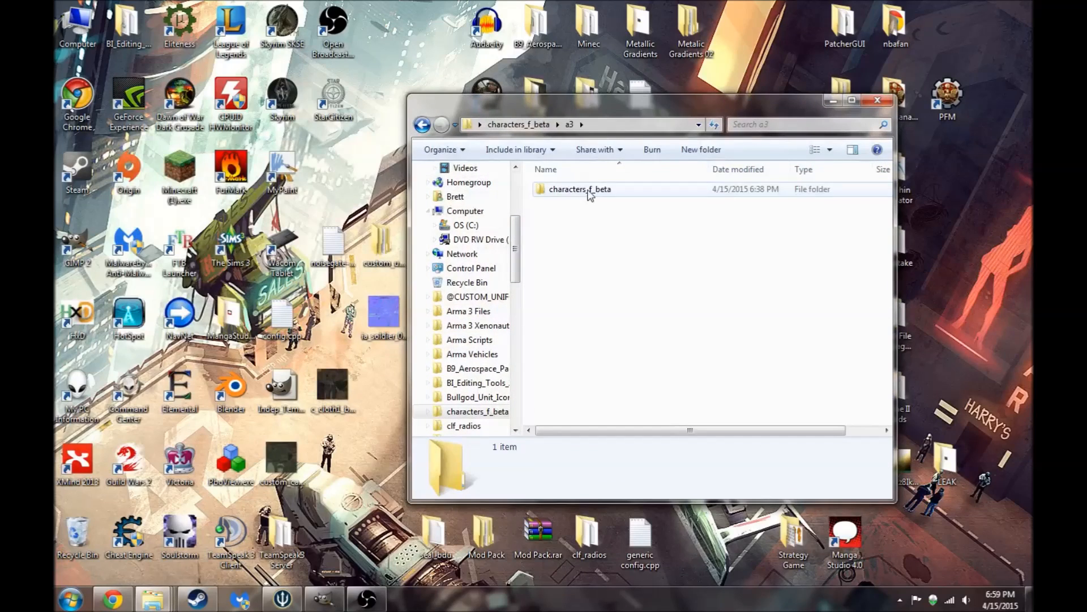
{"action": "double_click", "coordinate": [564, 189]}
{"action": "double_click", "coordinate": [572, 232]}
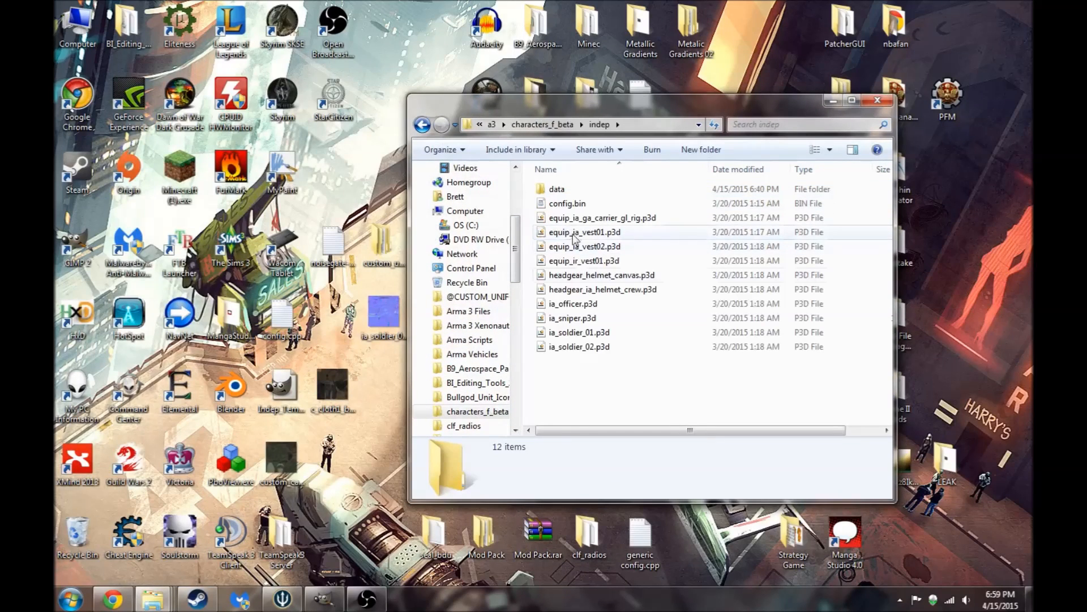
Look over the vest model files equip_ia_vest01.p3d, equip_ia_vest02.p3d and equip_ir_vest01.p3d, then return to config.cpp.
{"action": "left_click", "coordinate": [592, 247]}
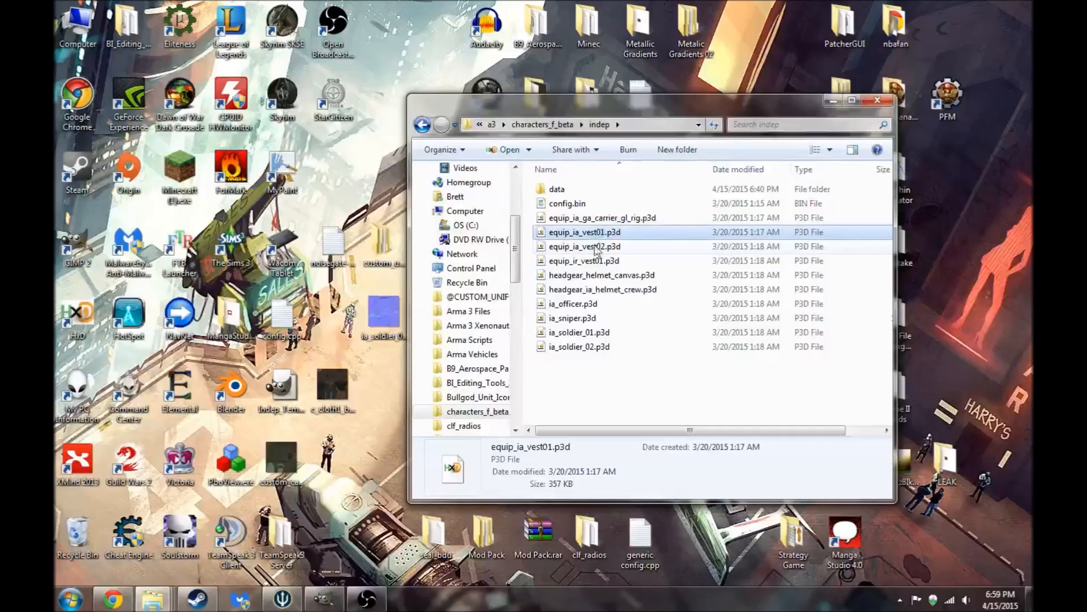
{"action": "left_click", "coordinate": [600, 261]}
{"action": "left_click", "coordinate": [598, 247]}
{"action": "left_click", "coordinate": [596, 233]}
{"action": "left_click", "coordinate": [597, 247]}
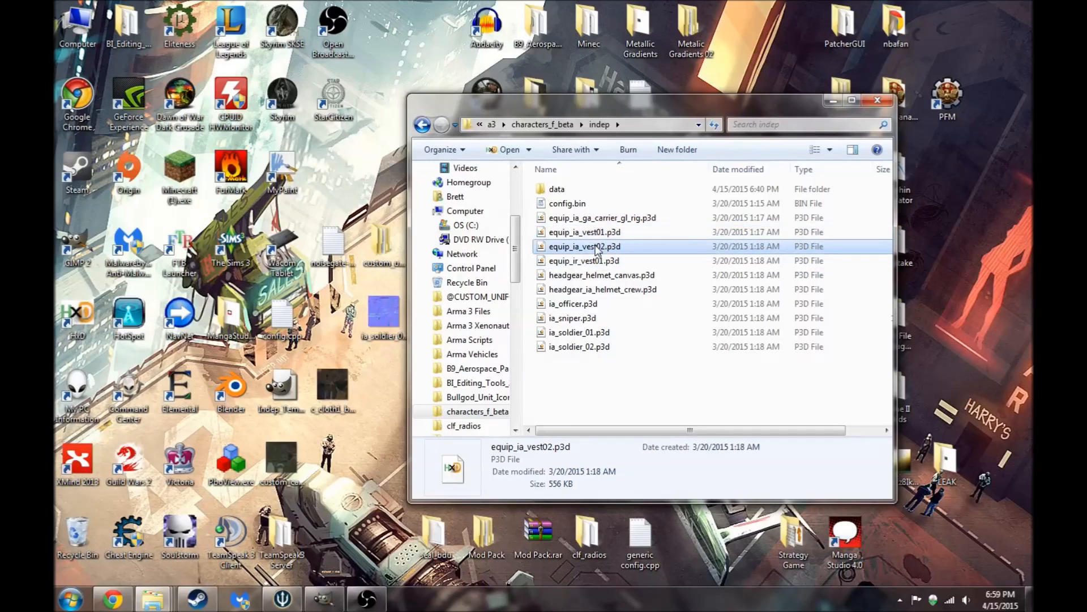
{"action": "left_click", "coordinate": [599, 262]}
{"action": "left_click", "coordinate": [599, 247]}
{"action": "left_click", "coordinate": [600, 232]}
{"action": "left_click", "coordinate": [597, 247]}
{"action": "left_click", "coordinate": [596, 261]}
{"action": "left_click", "coordinate": [594, 247]}
{"action": "left_click", "coordinate": [595, 232]}
{"action": "left_click", "coordinate": [593, 247]}
{"action": "left_click", "coordinate": [592, 261]}
{"action": "left_click", "coordinate": [594, 232]}
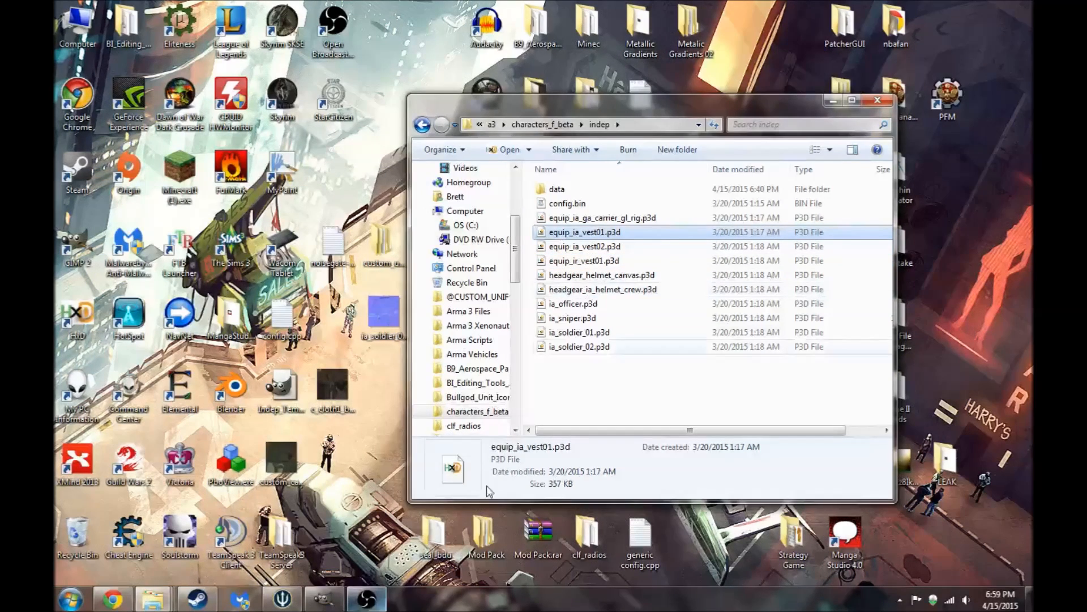
{"action": "left_click", "coordinate": [832, 101]}
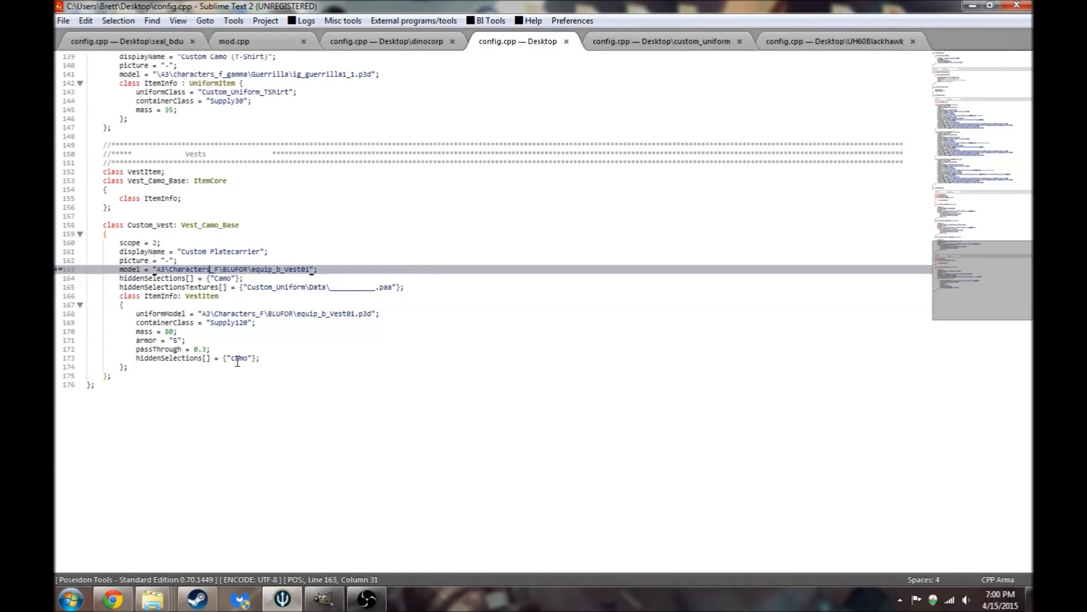
Copy config.cpp from the desktop into the custom_uniform folder beside the Data folder.
{"action": "scroll", "coordinate": [249, 341], "scroll_direction": "up", "scroll_amount": 12}
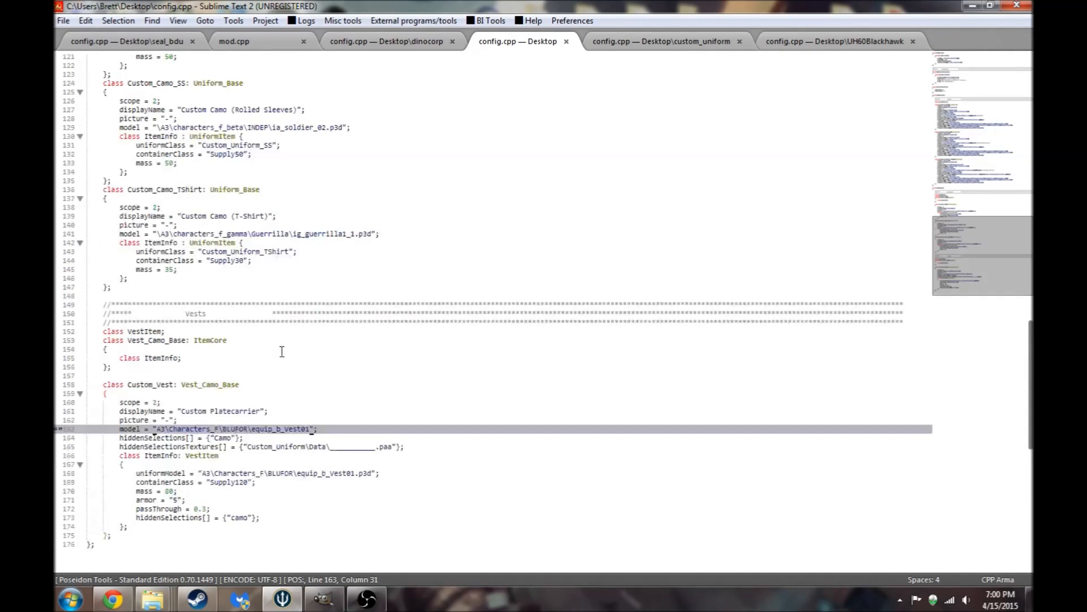
{"action": "scroll", "coordinate": [282, 352], "scroll_direction": "up", "scroll_amount": 20}
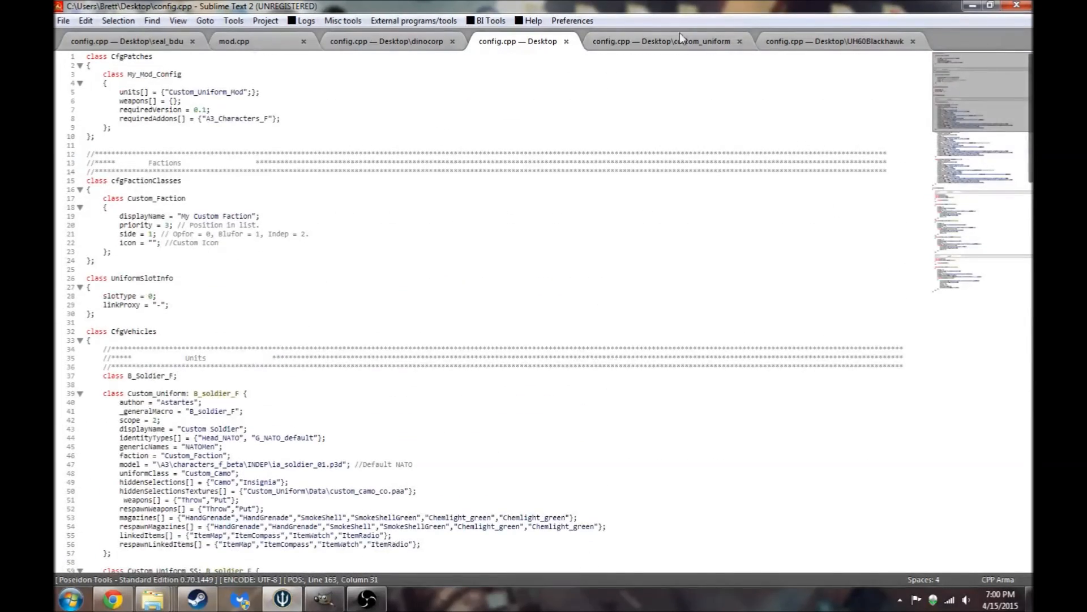
{"action": "left_click", "coordinate": [972, 5]}
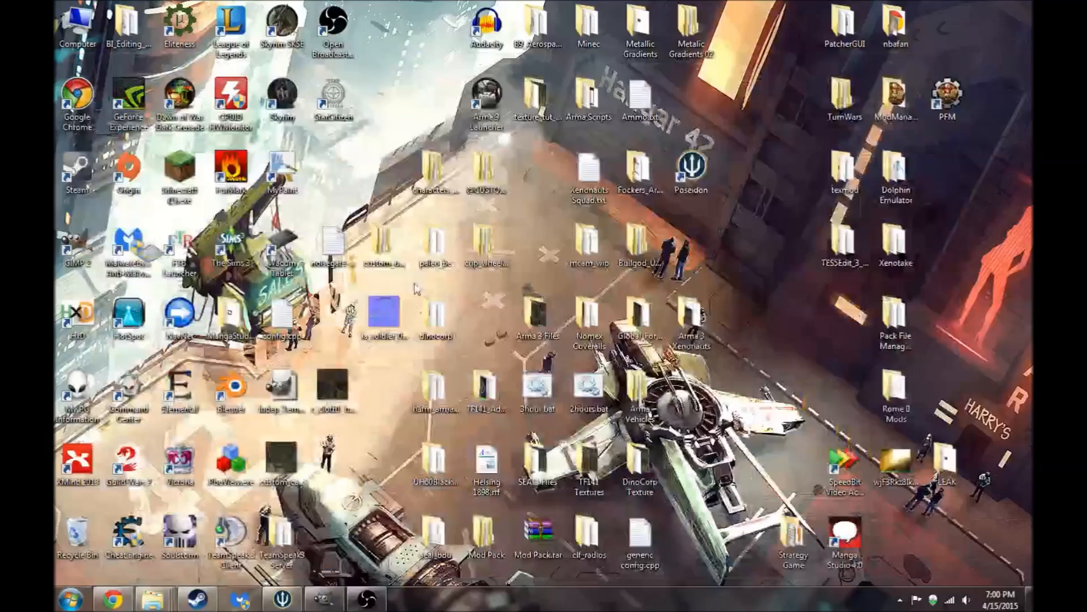
{"action": "right_click", "coordinate": [290, 319]}
{"action": "left_click", "coordinate": [313, 504]}
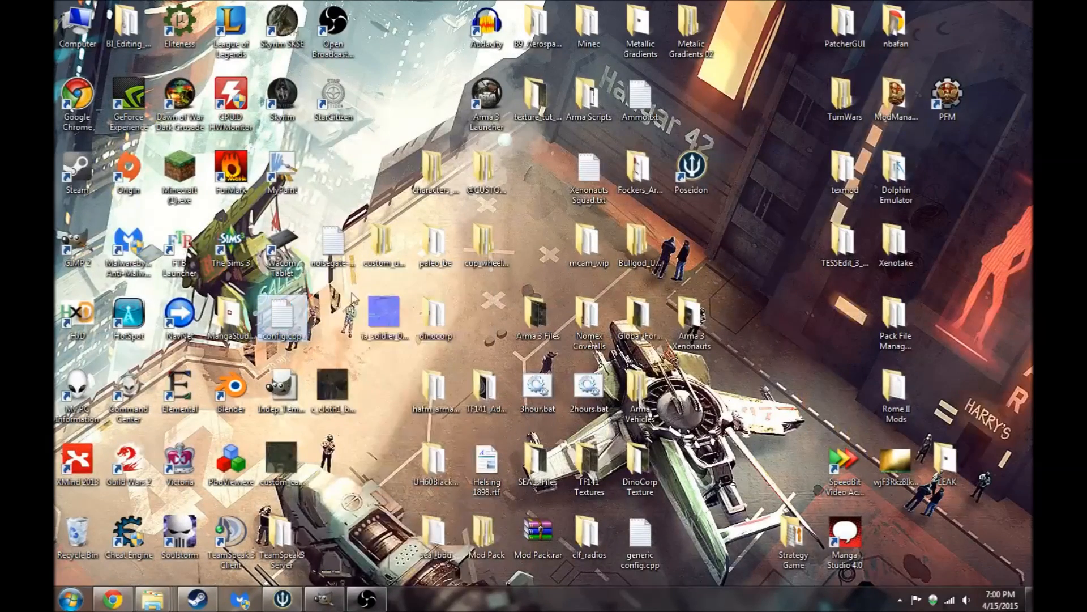
{"action": "left_click", "coordinate": [383, 247]}
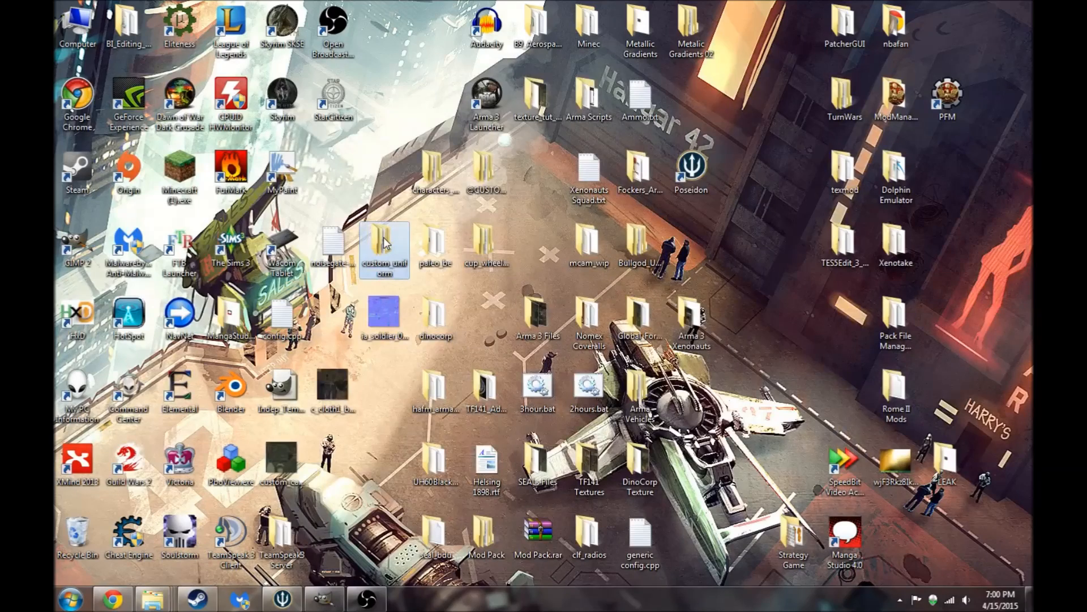
{"action": "double_click", "coordinate": [383, 243]}
{"action": "right_click", "coordinate": [549, 212]}
{"action": "left_click", "coordinate": [581, 308]}
{"action": "left_click", "coordinate": [559, 230]}
{"action": "left_click", "coordinate": [860, 83]}
Start Eliteness and browse its folder tree to the Desktop folder under the user's profile.
{"action": "right_click", "coordinate": [387, 240]}
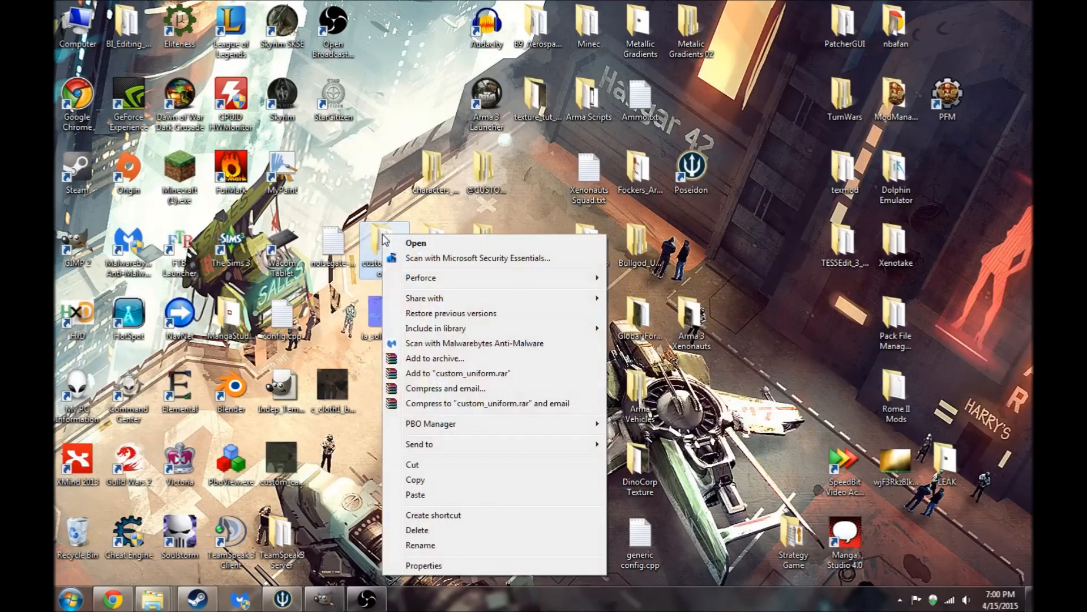
{"action": "left_click", "coordinate": [384, 186]}
{"action": "double_click", "coordinate": [180, 24]}
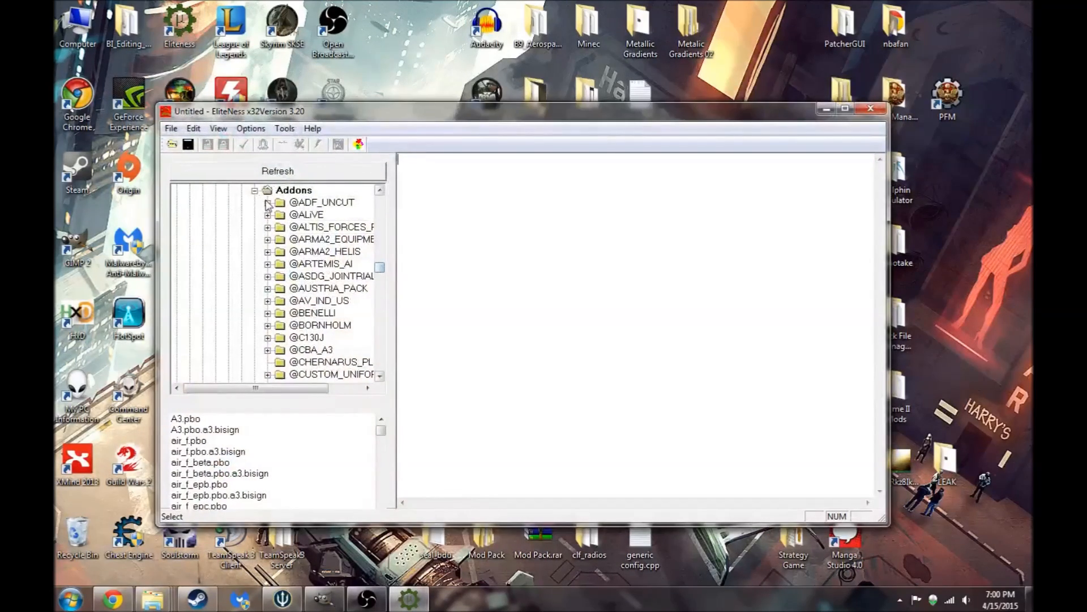
{"action": "left_click", "coordinate": [255, 190]}
{"action": "left_click_drag", "start_coordinate": [379, 284], "coordinate": [378, 383]}
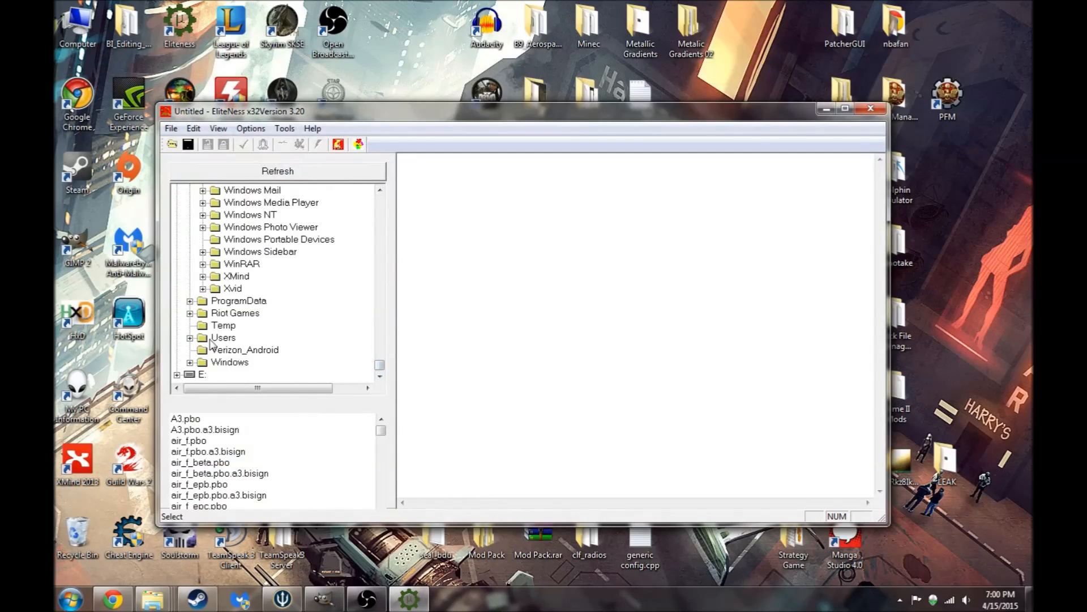
{"action": "left_click", "coordinate": [191, 338]}
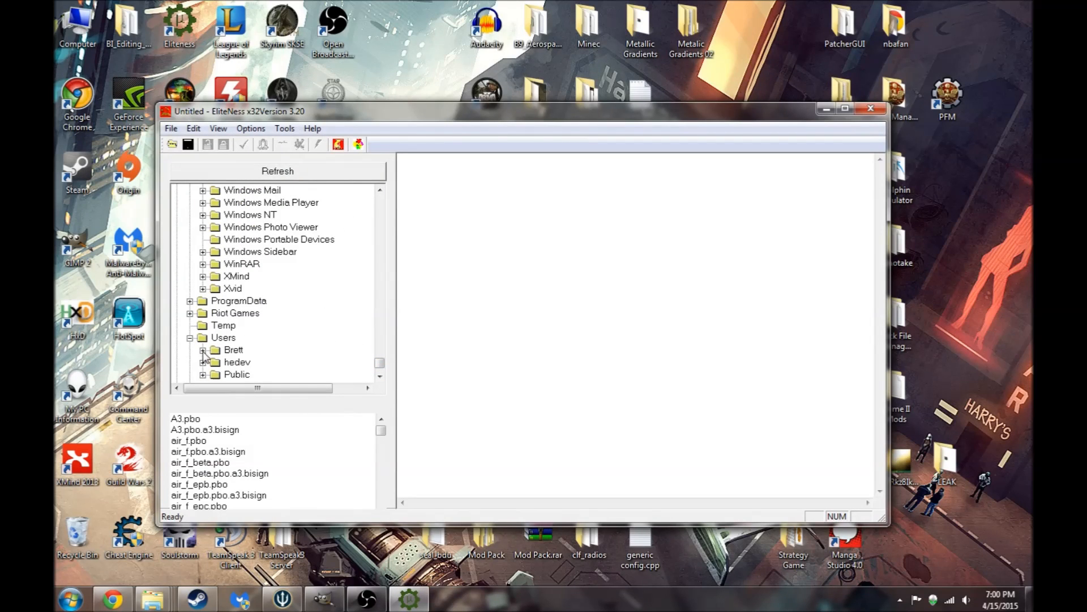
{"action": "double_click", "coordinate": [240, 355]}
{"action": "left_click", "coordinate": [266, 240]}
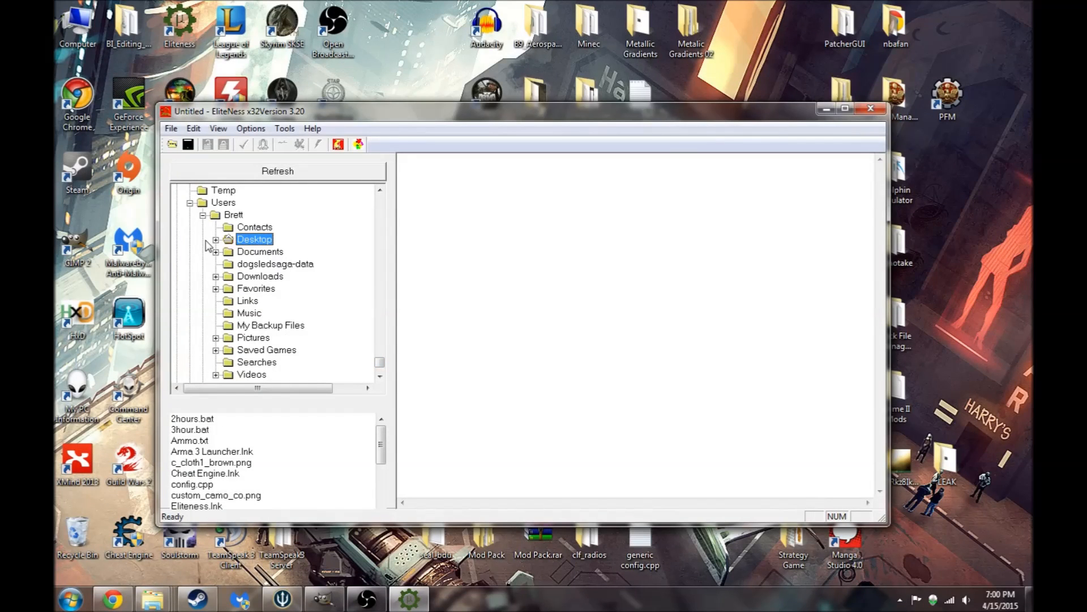
{"action": "mouse_move", "coordinate": [384, 449]}
{"action": "left_mouse_down"}
{"action": "mouse_move", "coordinate": [384, 459]}
{"action": "mouse_move", "coordinate": [385, 446]}
{"action": "left_mouse_up"}
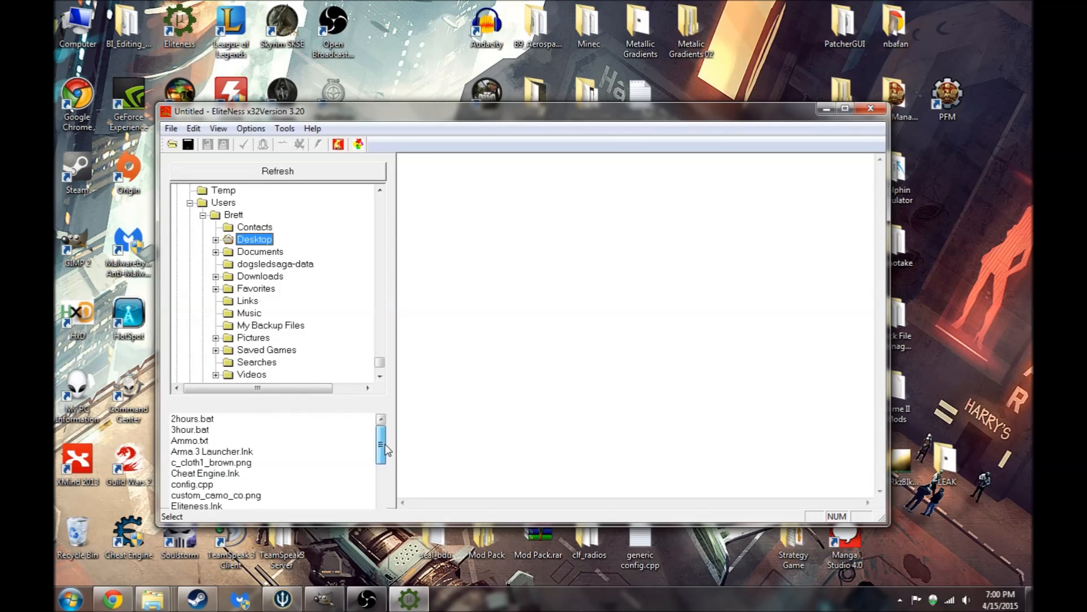
Create a PBO from the desktop's custom_uniform folder in Eliteness, then close Eliteness.
{"action": "left_click", "coordinate": [216, 239]}
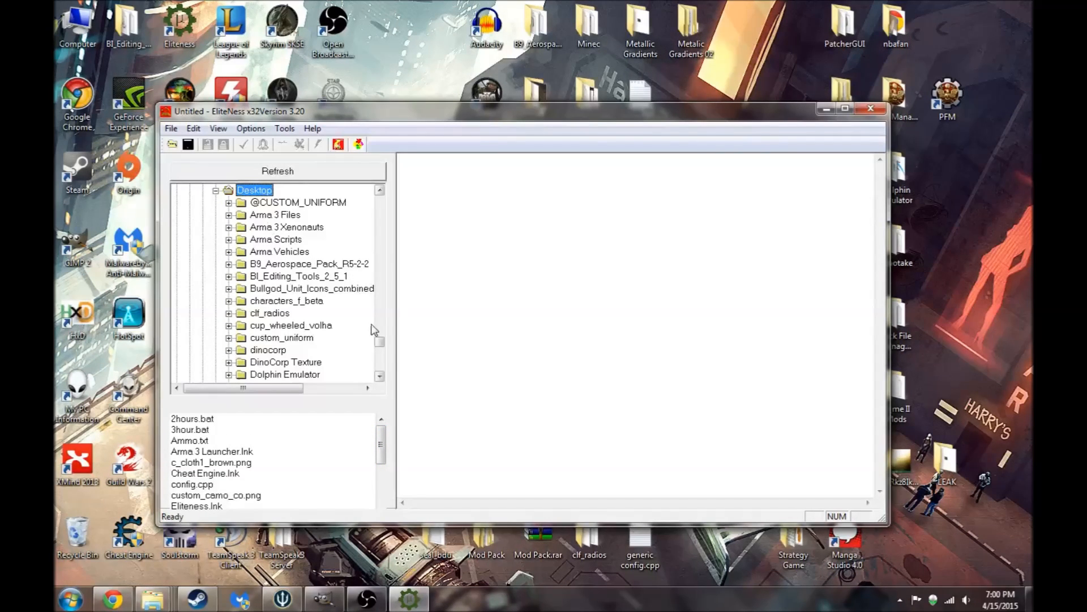
{"action": "left_click", "coordinate": [312, 339]}
{"action": "right_click", "coordinate": [296, 342]}
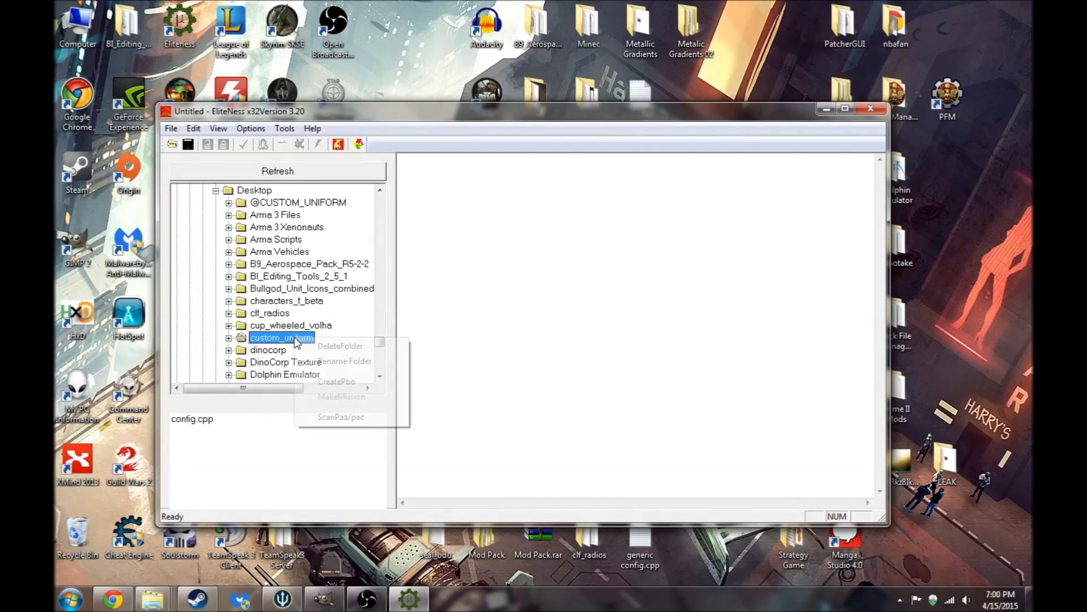
{"action": "left_click", "coordinate": [352, 381]}
{"action": "left_click", "coordinate": [520, 343]}
{"action": "left_click", "coordinate": [535, 345]}
{"action": "left_click", "coordinate": [867, 110]}
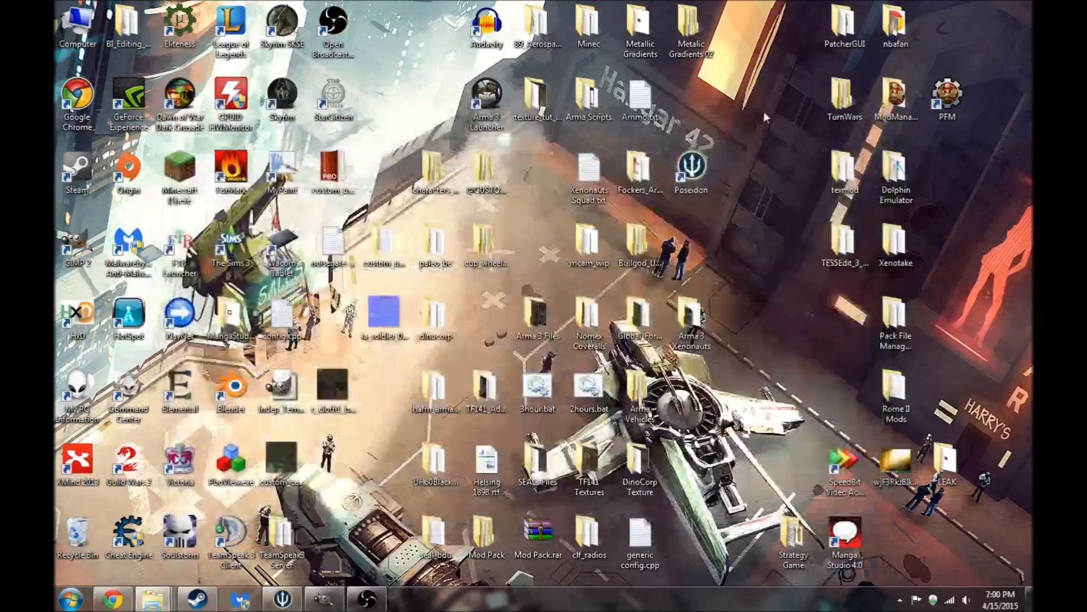
Pack the custom_uniform folder with PBO Manager as an alternative, then discard the extra output file in the Recycle Bin.
{"action": "left_click", "coordinate": [333, 175]}
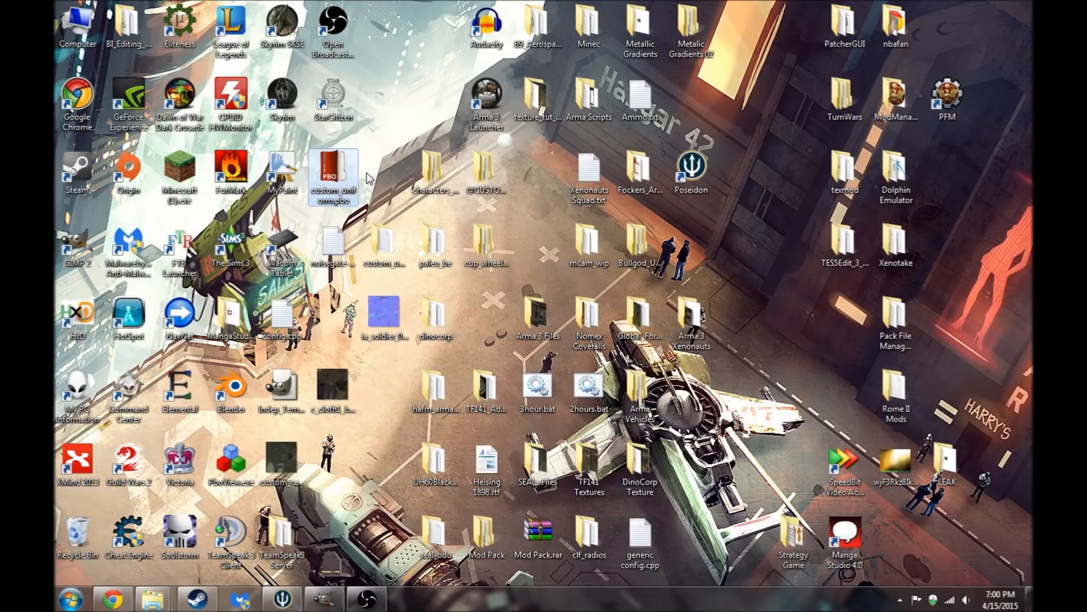
{"action": "right_click", "coordinate": [383, 243]}
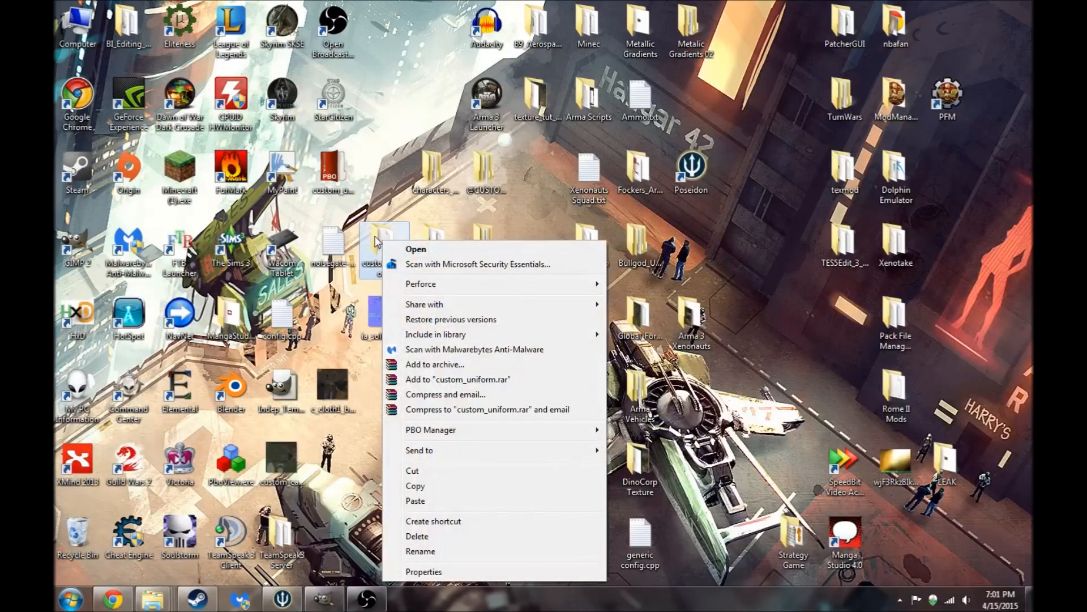
{"action": "mouse_move", "coordinate": [466, 435]}
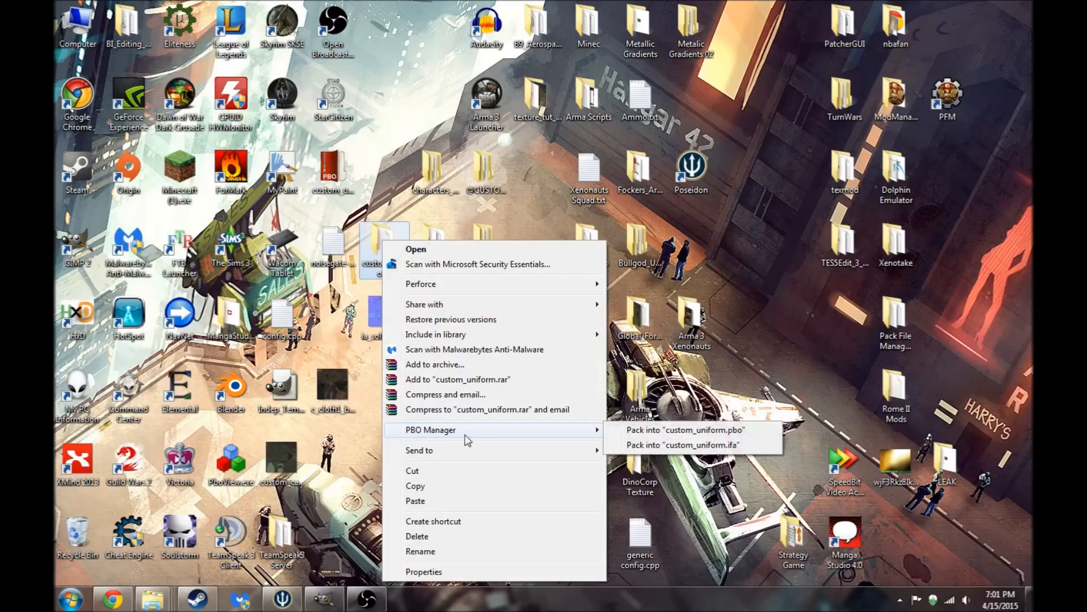
{"action": "left_click", "coordinate": [677, 431]}
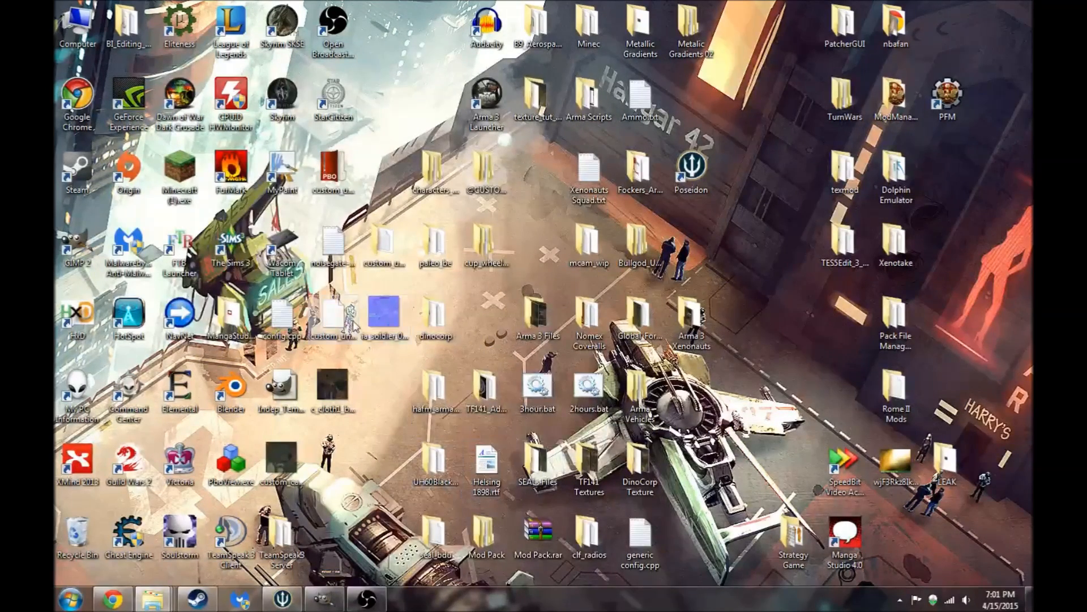
{"action": "left_click_drag", "start_coordinate": [333, 315], "coordinate": [81, 527]}
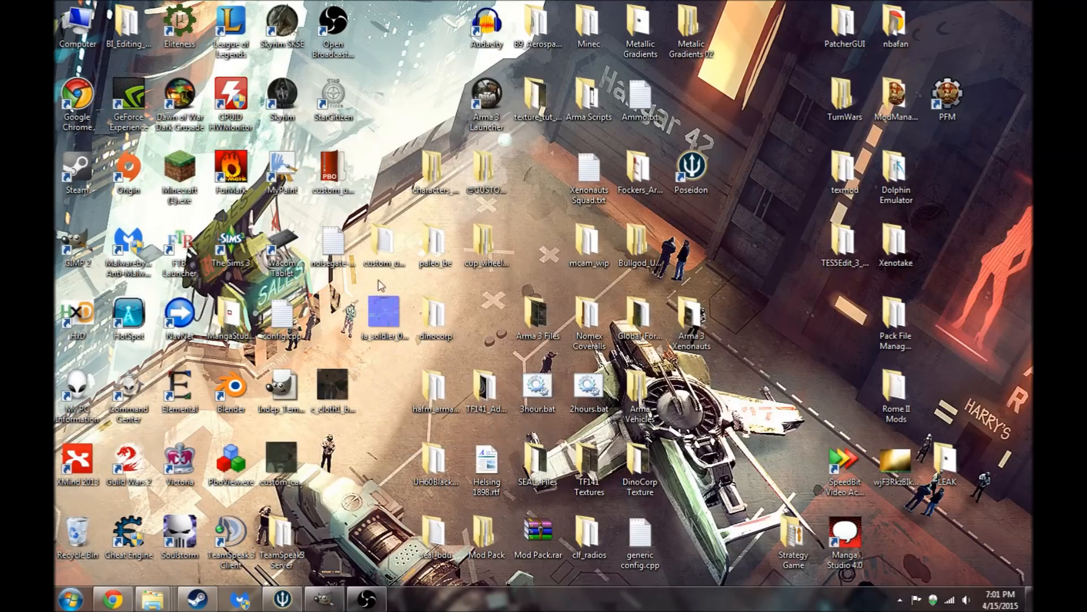
Cut custom_uniform.pbo from the desktop and bring up the Arma 3 Addons folder window.
{"action": "right_click", "coordinate": [330, 167]}
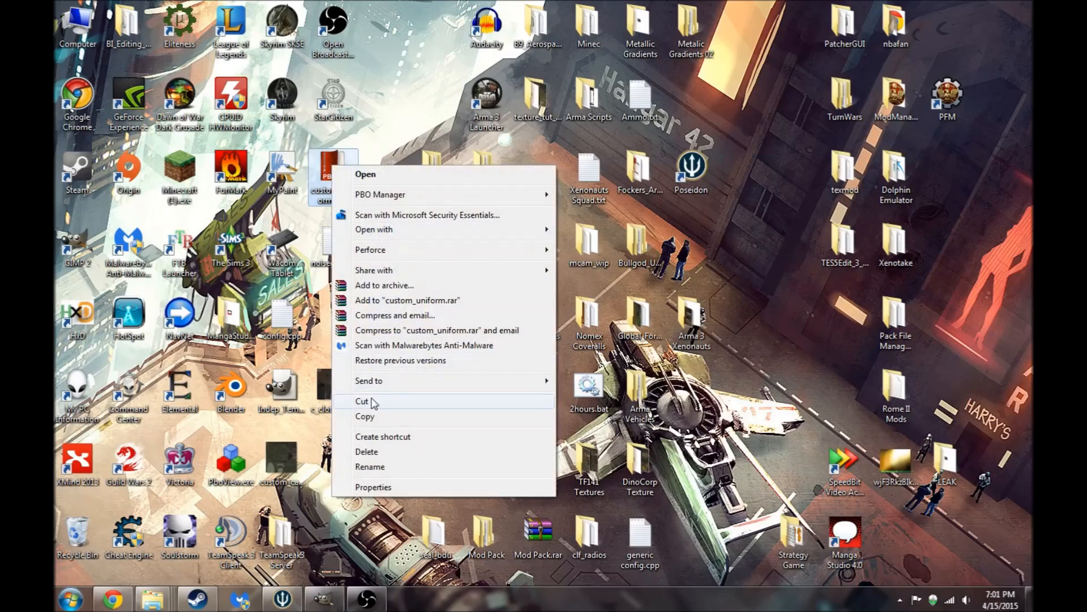
{"action": "left_click", "coordinate": [363, 401]}
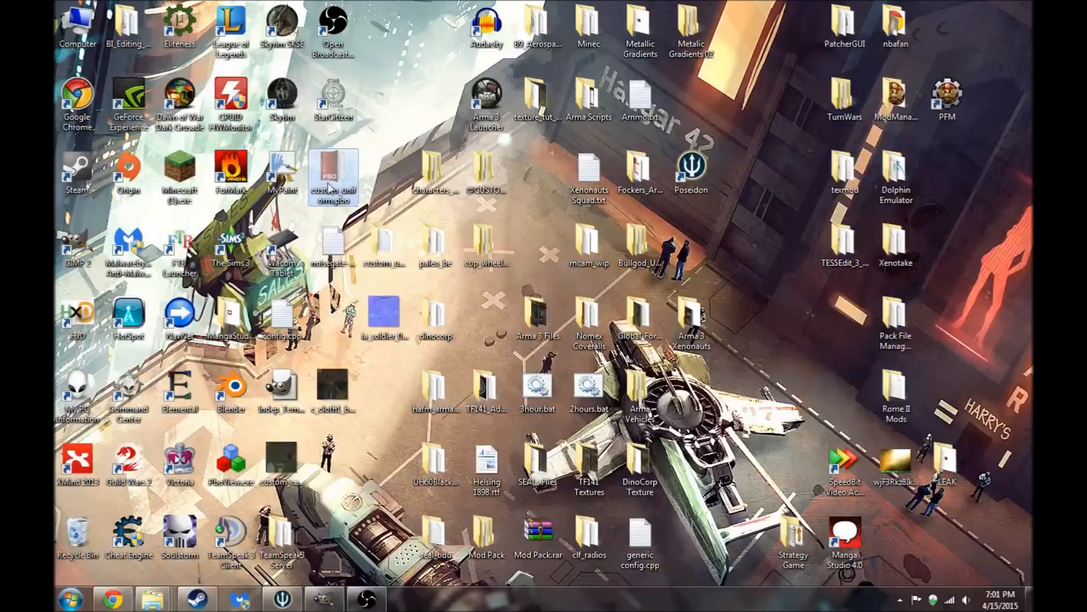
{"action": "mouse_move", "coordinate": [153, 599]}
{"action": "left_click", "coordinate": [441, 521]}
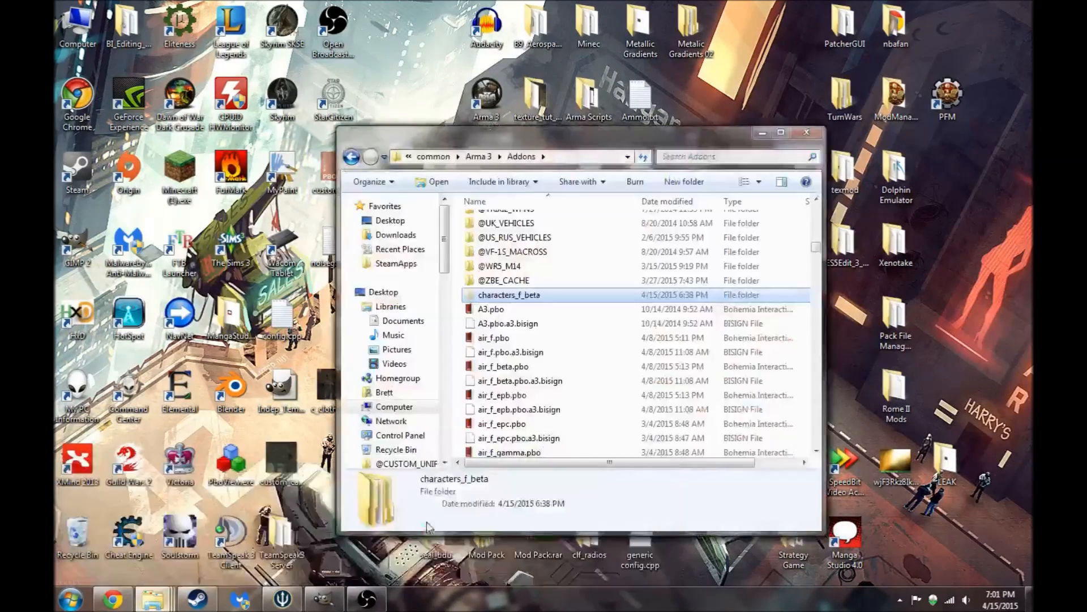
{"action": "scroll", "coordinate": [465, 300], "scroll_direction": "up", "scroll_amount": 20}
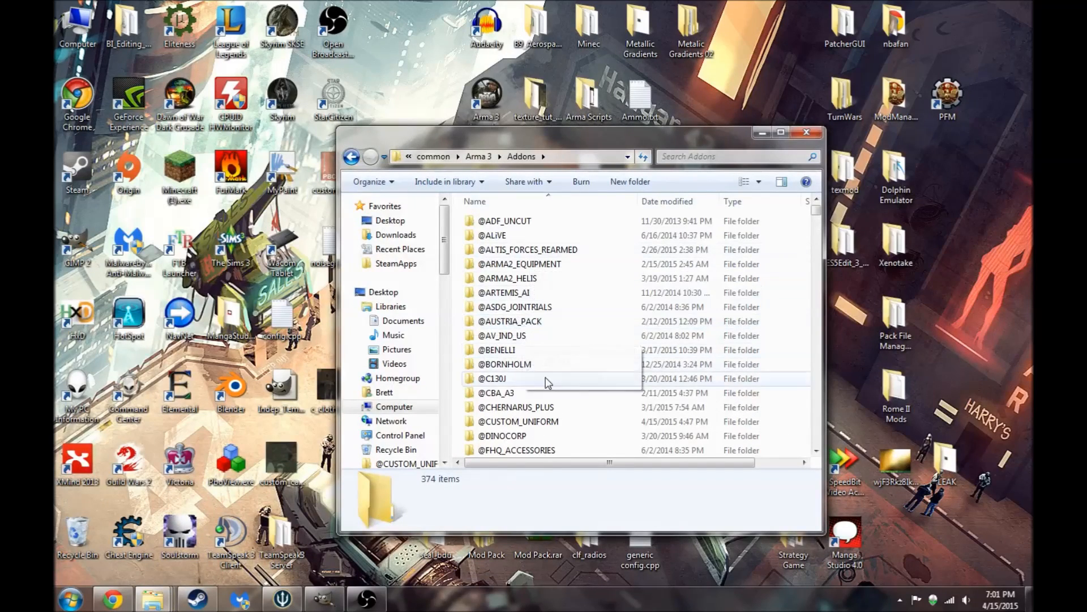
{"action": "left_click", "coordinate": [543, 423]}
{"action": "key", "text": "Delete"}
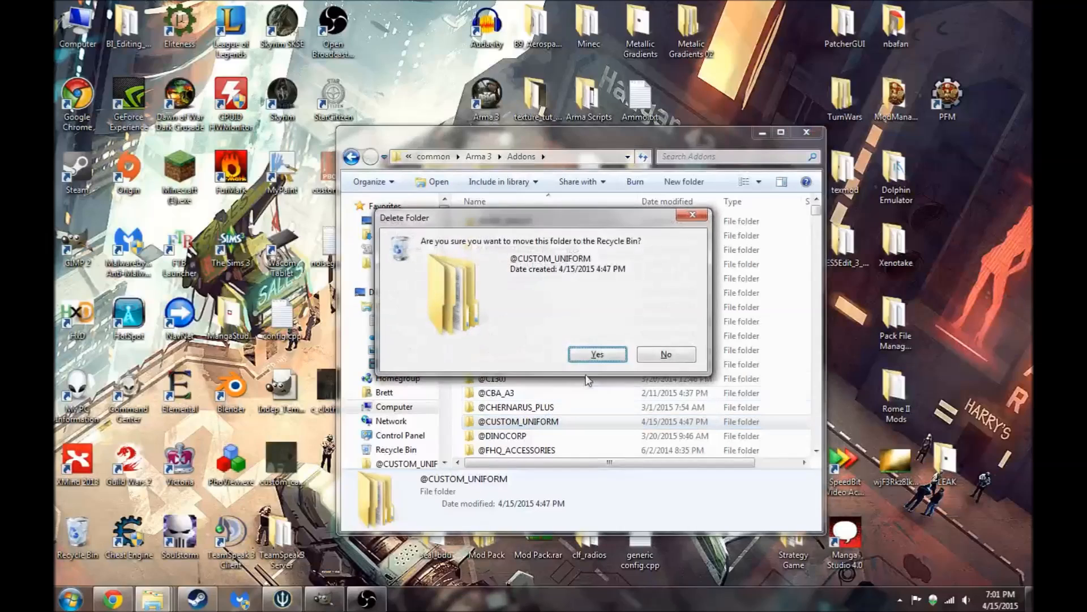
{"action": "left_click", "coordinate": [596, 357]}
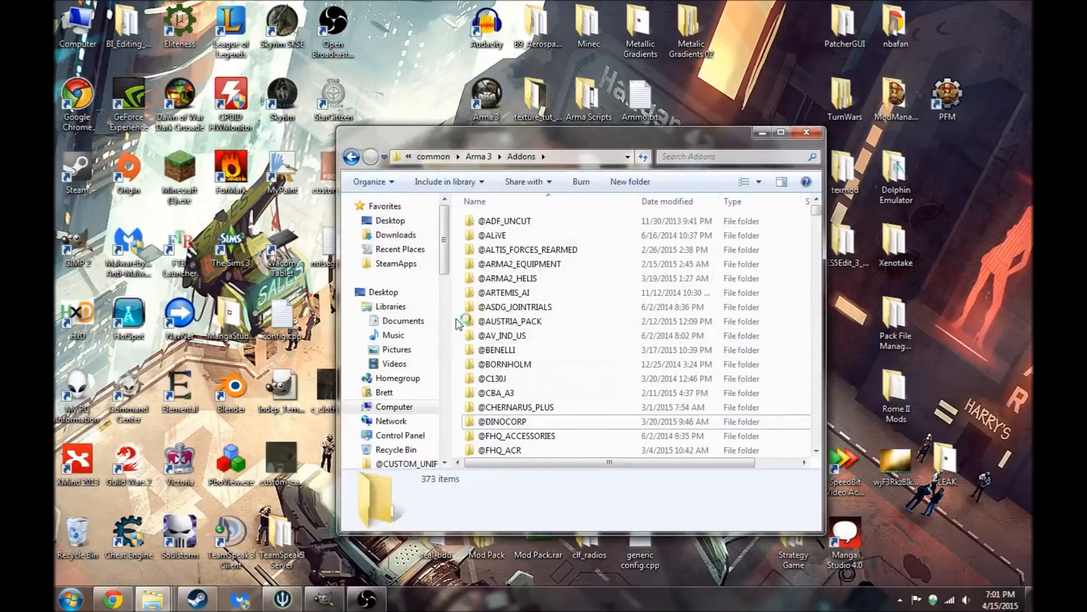
{"action": "right_click", "coordinate": [457, 318]}
{"action": "mouse_move", "coordinate": [510, 484]}
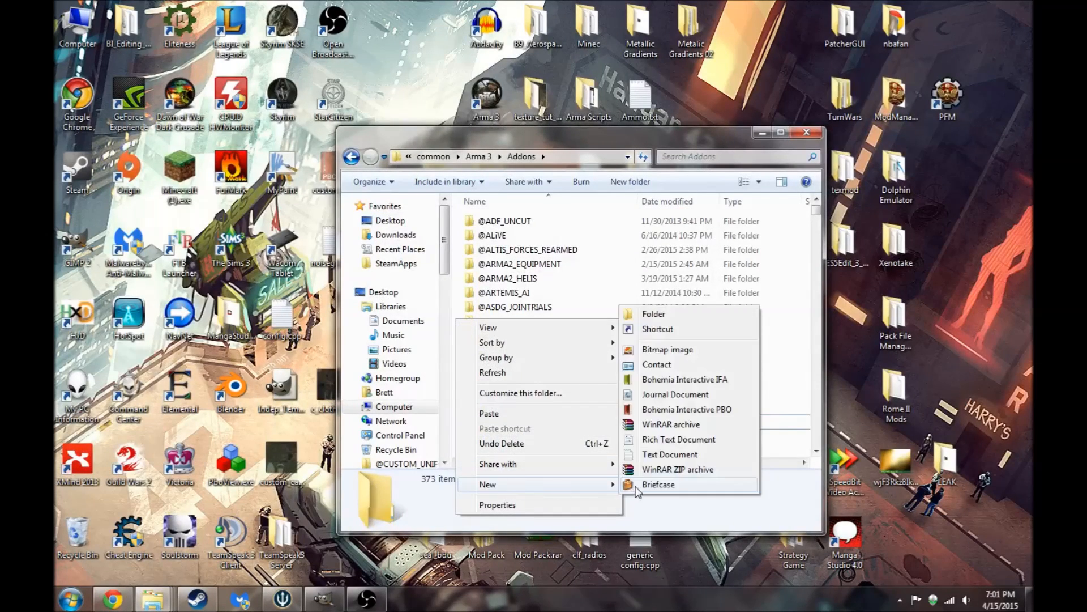
{"action": "left_click", "coordinate": [656, 313]}
{"action": "type", "text": "@CUSTOM_UNIFOR"}
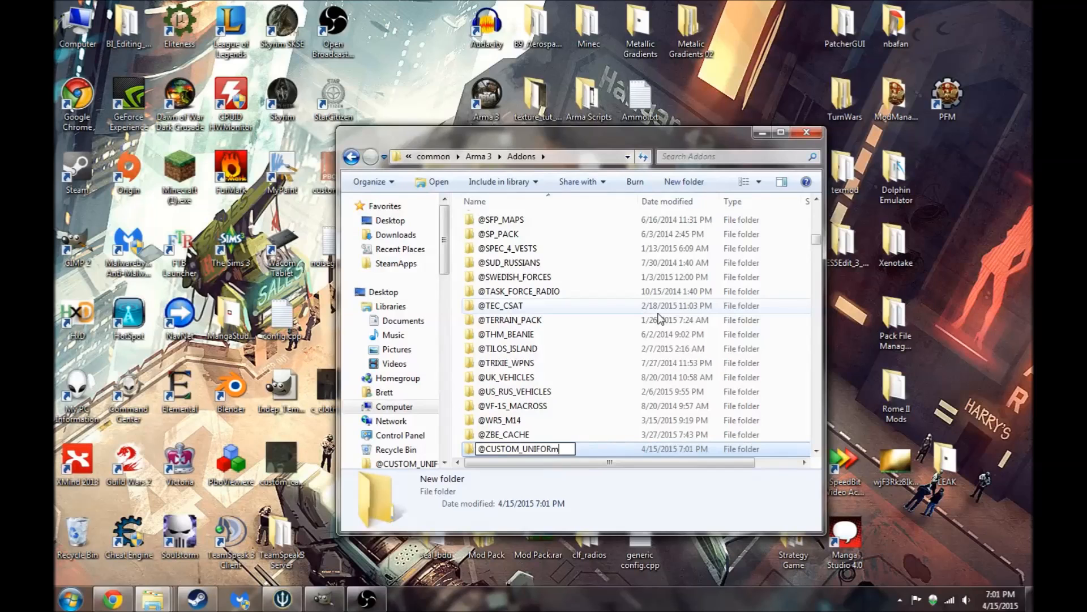
{"action": "type", "text": "M"}
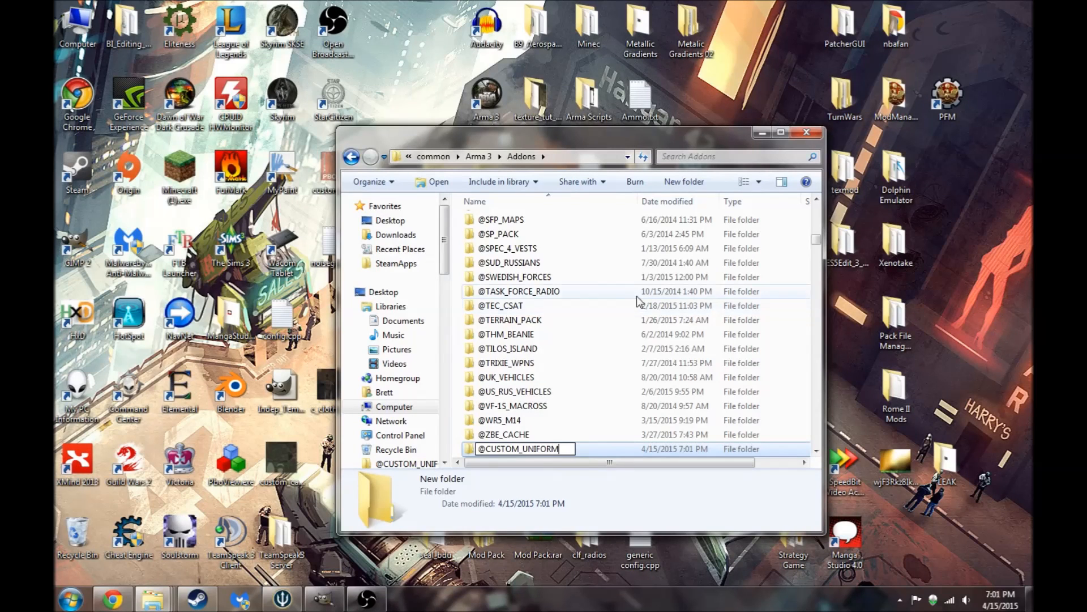
{"action": "key", "text": "Return"}
{"action": "scroll", "coordinate": [583, 342], "scroll_direction": "up", "scroll_amount": 15}
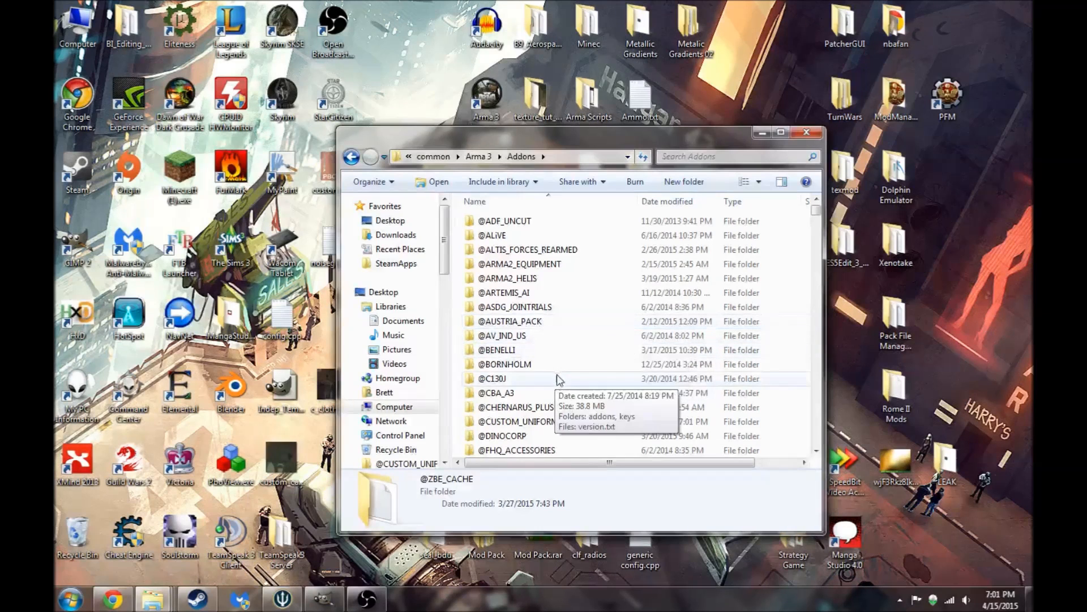
{"action": "double_click", "coordinate": [548, 422]}
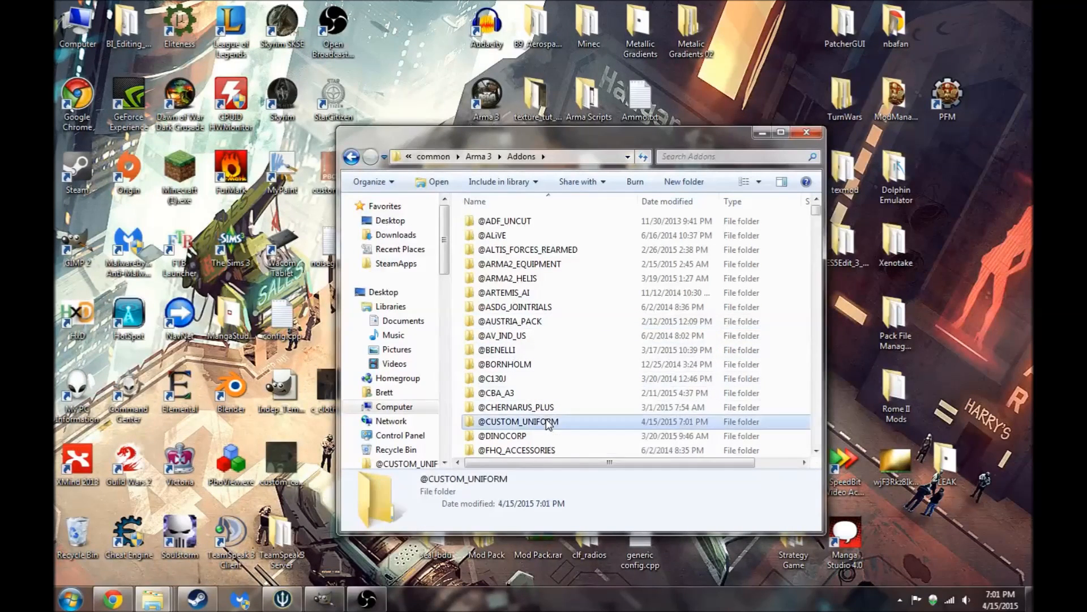
{"action": "right_click", "coordinate": [534, 325]}
{"action": "mouse_move", "coordinate": [670, 486]}
{"action": "left_click", "coordinate": [732, 318]}
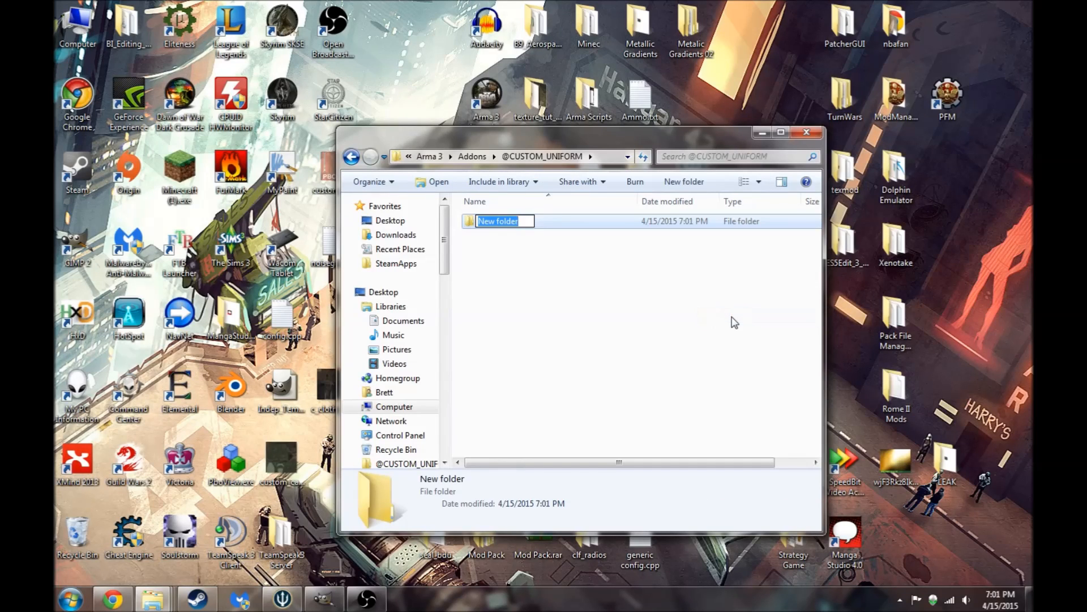
{"action": "type", "text": "Addons"}
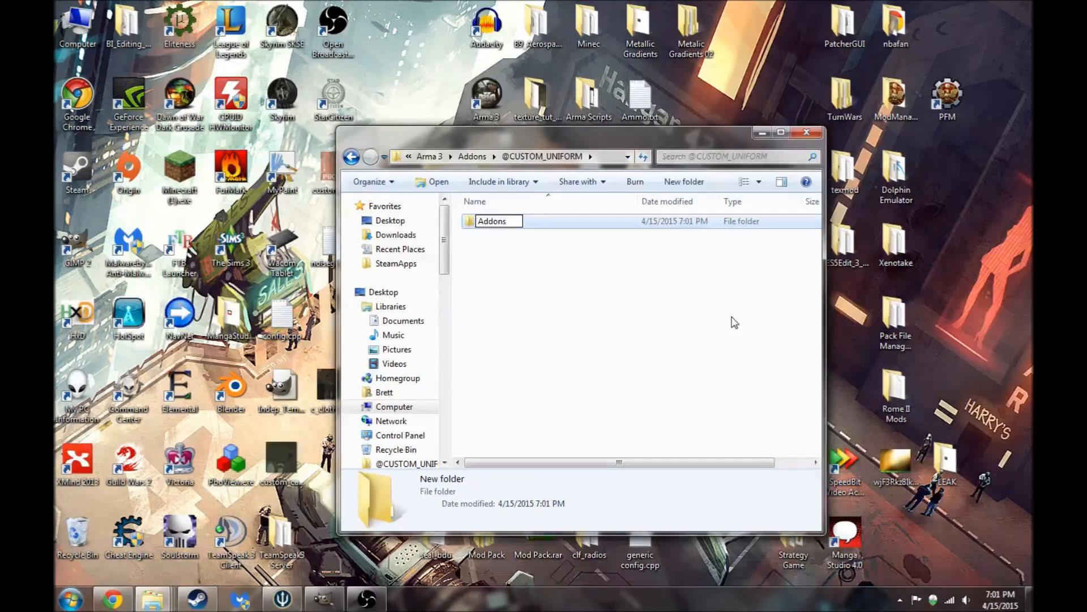
{"action": "left_click", "coordinate": [735, 322]}
{"action": "double_click", "coordinate": [524, 223]}
{"action": "right_click", "coordinate": [532, 290]}
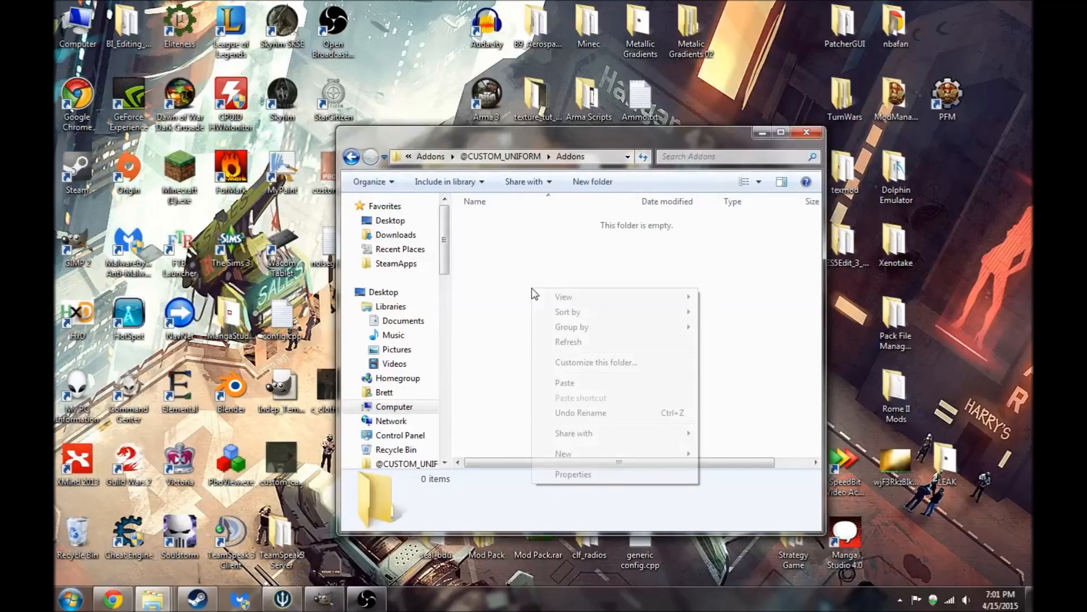
{"action": "left_click", "coordinate": [565, 383]}
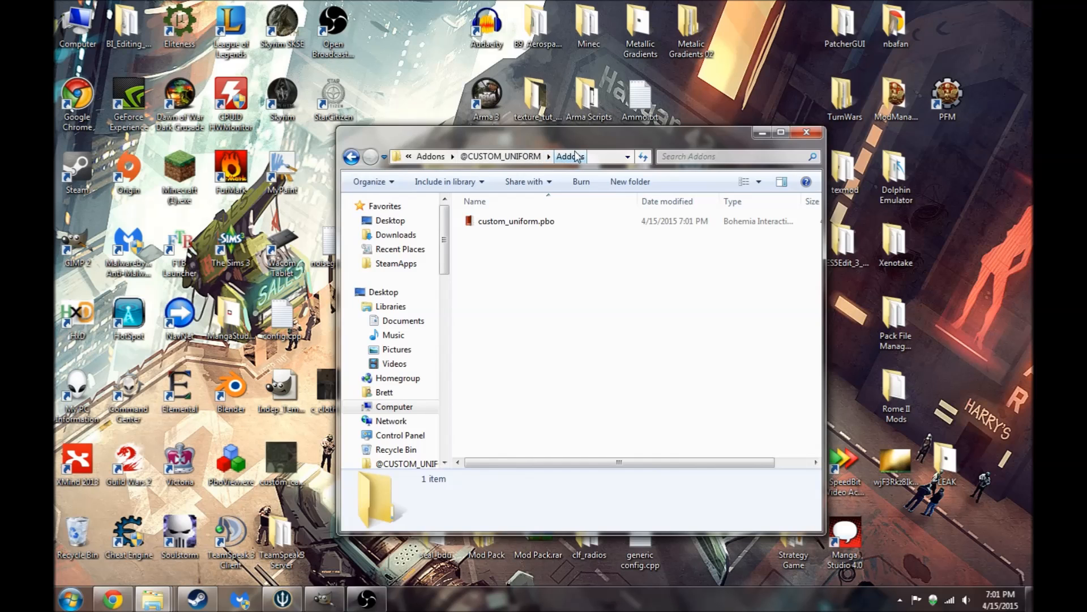
{"action": "left_click", "coordinate": [501, 157]}
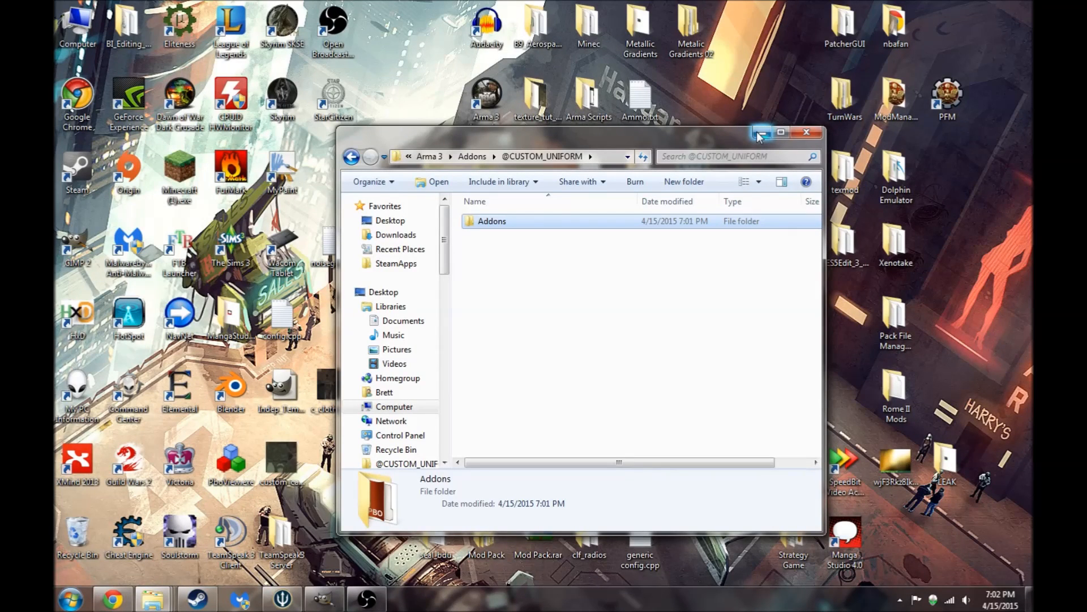
{"action": "left_click", "coordinate": [762, 135]}
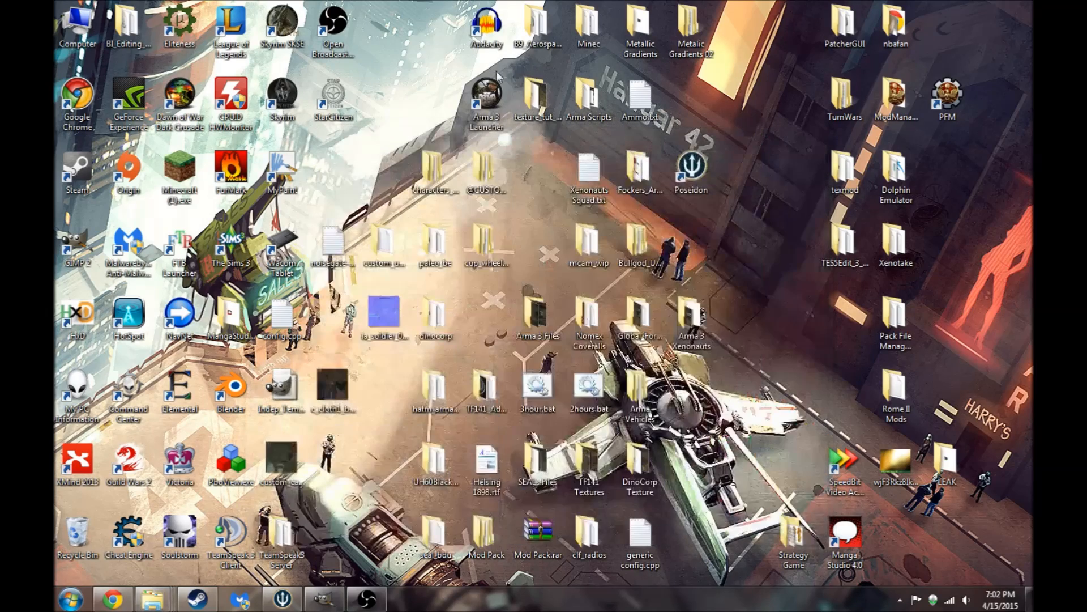
Switch to Chrome to view the A3 Launcher page on Armaholic, then minimize the browser.
{"action": "left_click", "coordinate": [112, 598]}
{"action": "left_click", "coordinate": [740, 9]}
{"action": "scroll", "coordinate": [496, 180], "scroll_direction": "up", "scroll_amount": 5}
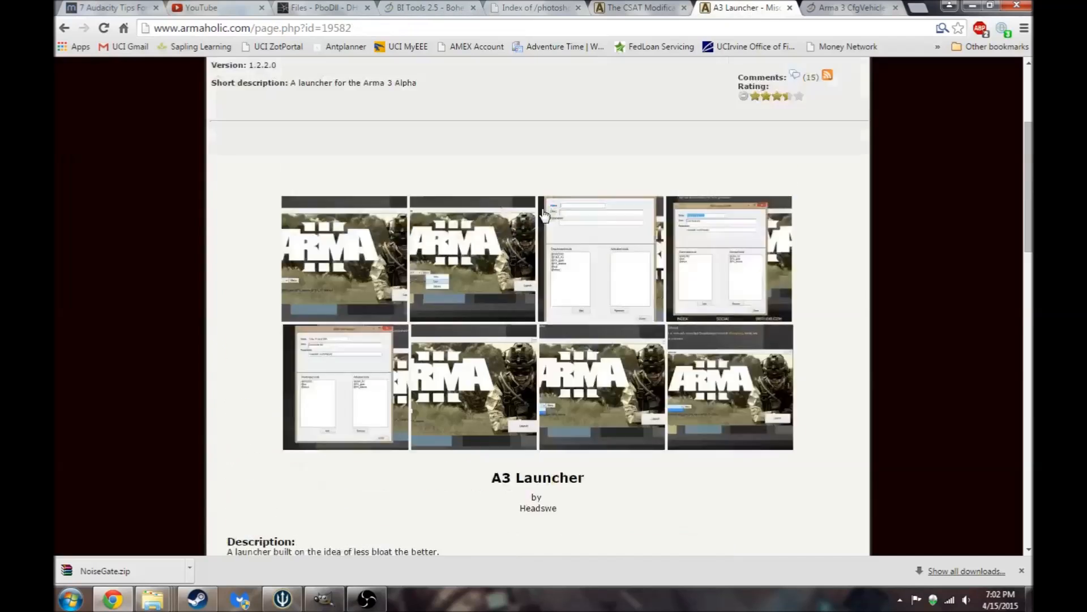
{"action": "left_click", "coordinate": [972, 8]}
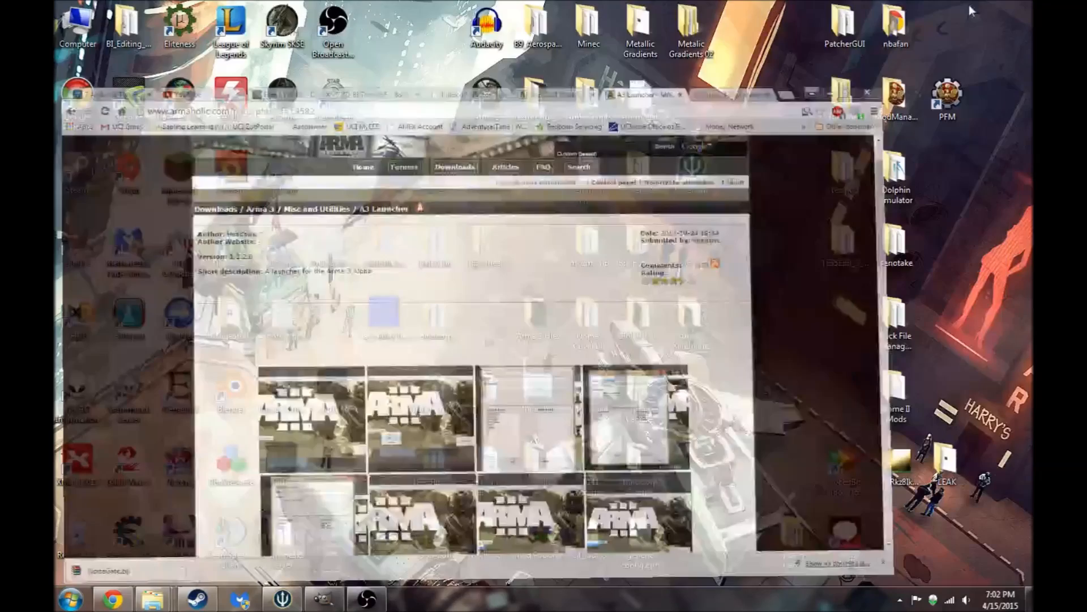
{"action": "double_click", "coordinate": [486, 97]}
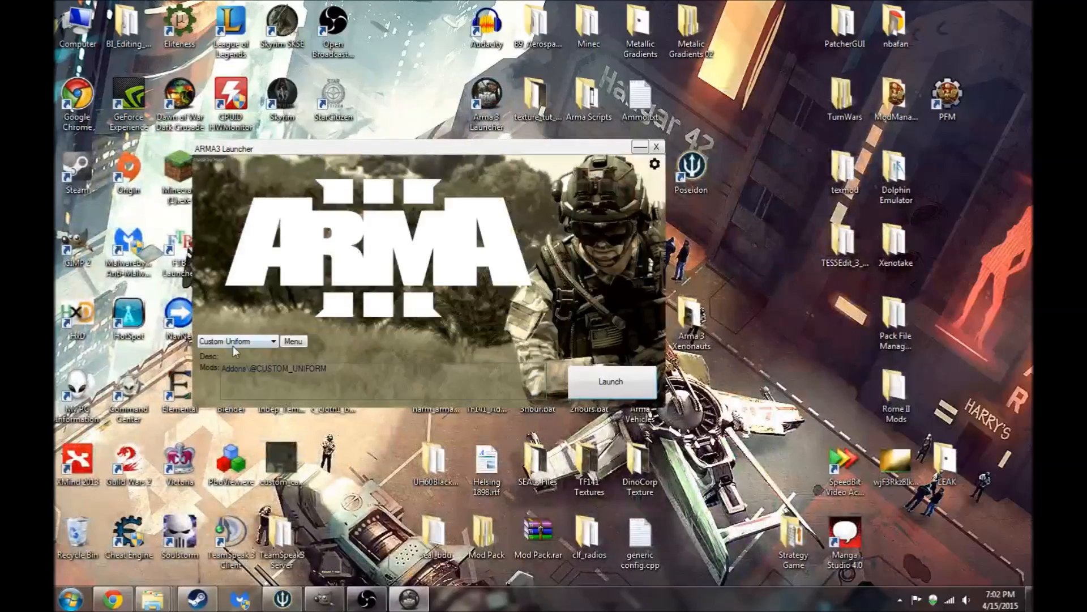
{"action": "left_click", "coordinate": [289, 341]}
{"action": "left_click", "coordinate": [306, 348]}
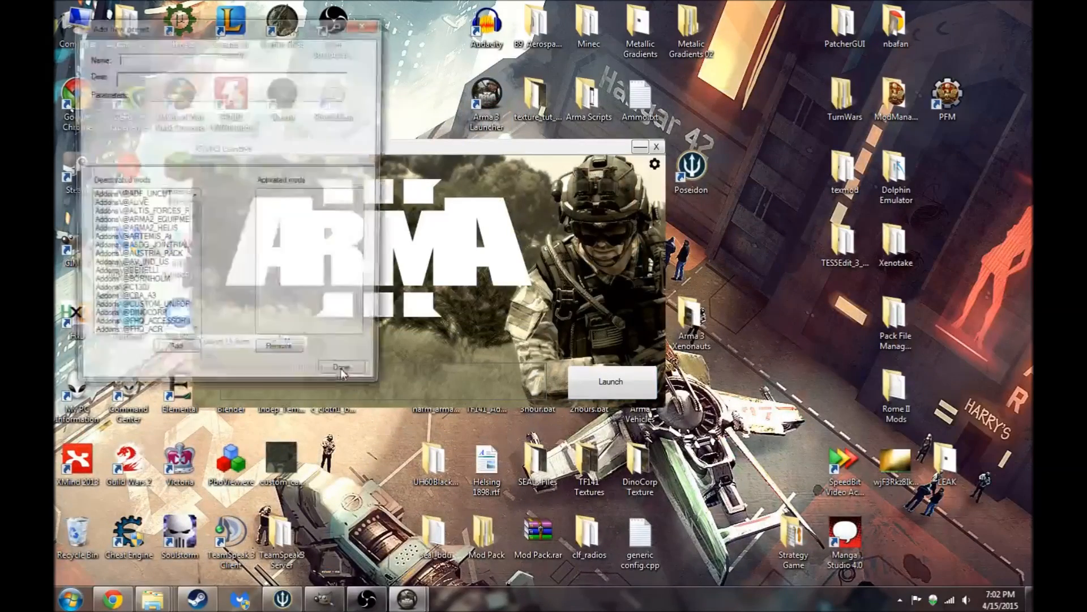
{"action": "left_click", "coordinate": [165, 311]}
{"action": "left_click", "coordinate": [174, 355]}
{"action": "left_click_drag", "start_coordinate": [184, 245], "coordinate": [192, 288]}
{"action": "scroll", "coordinate": [192, 287], "scroll_direction": "up", "scroll_amount": 12}
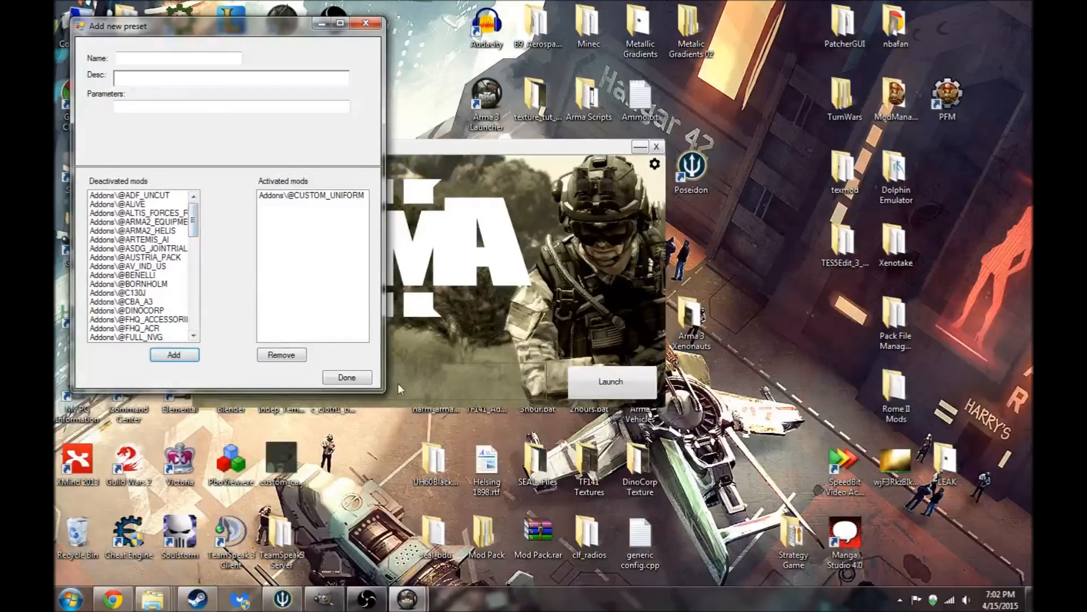
{"action": "left_click", "coordinate": [365, 23]}
Select the Custom Uniform preset in the Arma 3 Launcher and close the launcher.
{"action": "left_click", "coordinate": [266, 341]}
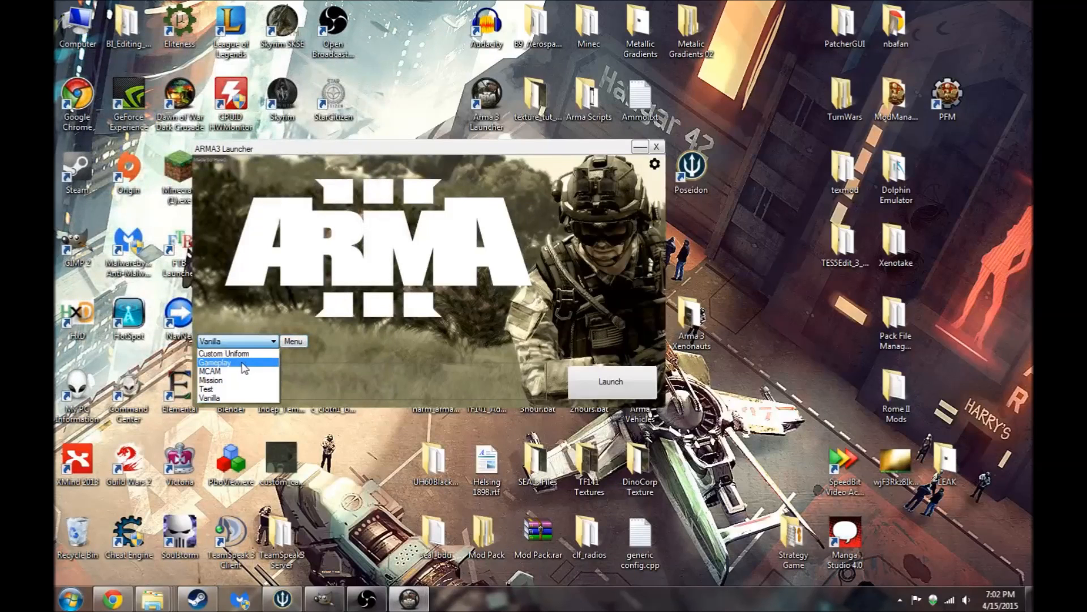
{"action": "left_click", "coordinate": [238, 354]}
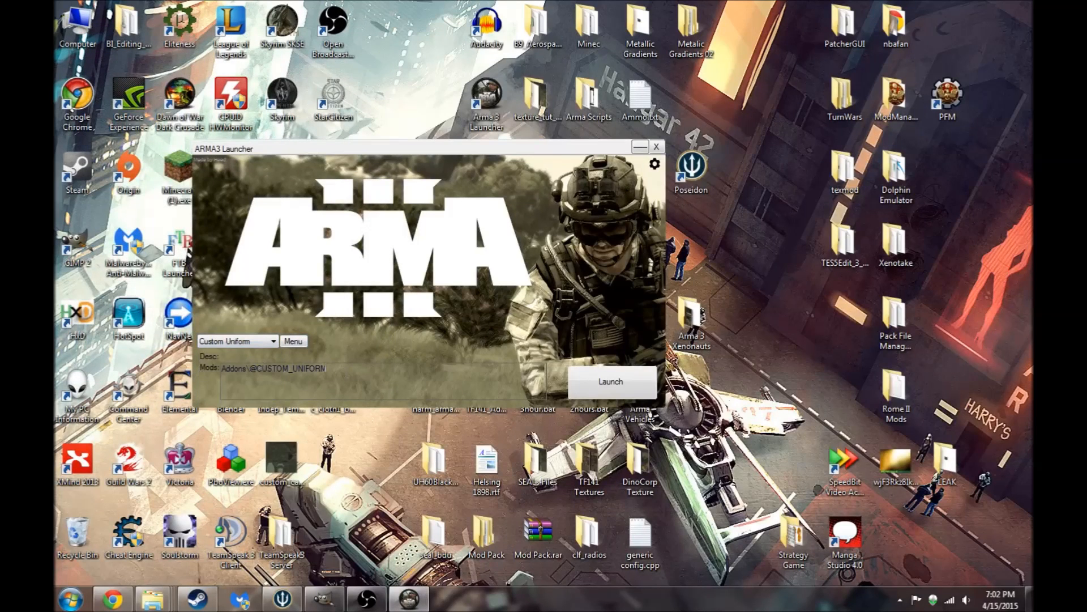
{"action": "left_click", "coordinate": [656, 147]}
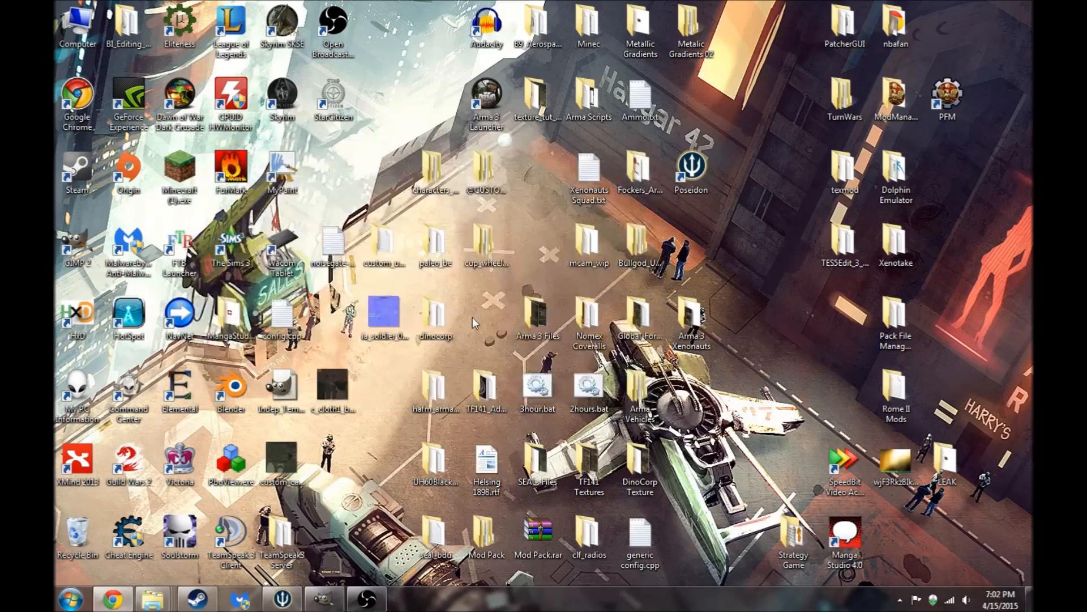
Switch to Chrome and review the mod installation and launch parameter instructions on the CSAT Modification page.
{"action": "left_click", "coordinate": [112, 599]}
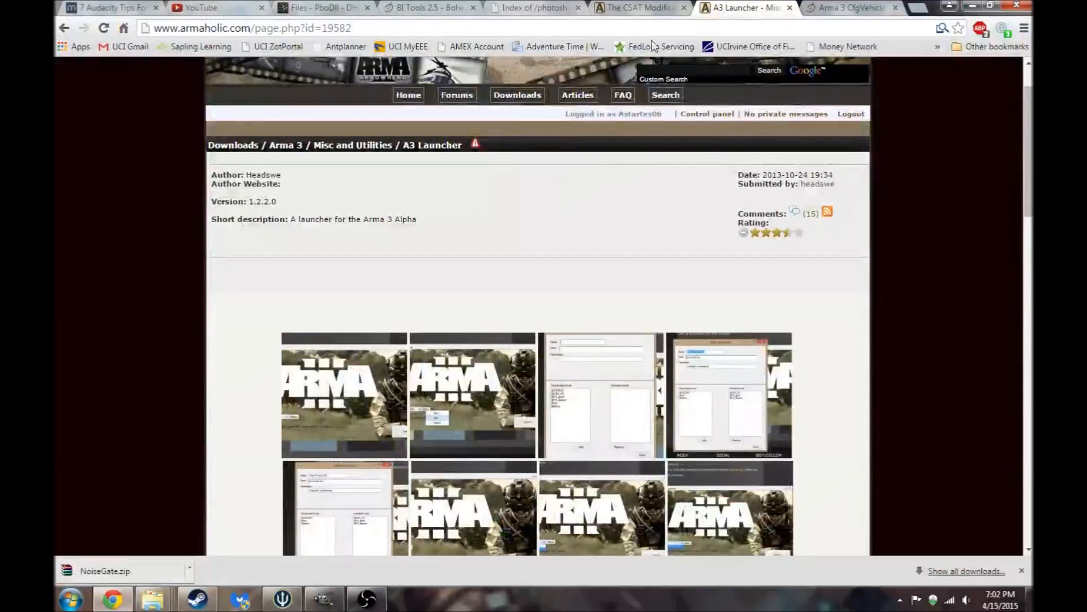
{"action": "left_click", "coordinate": [647, 8]}
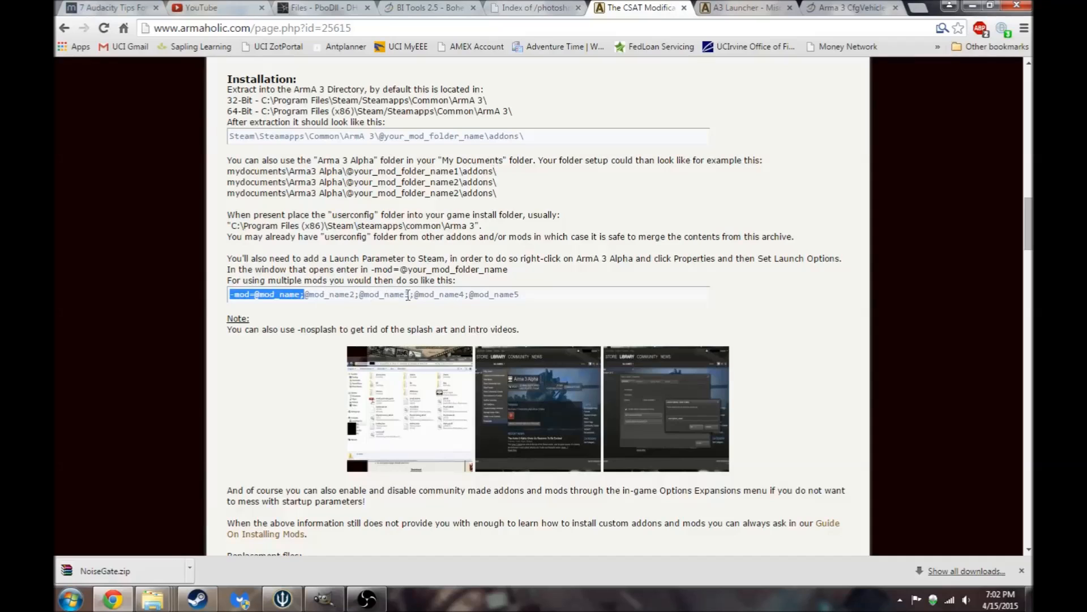
{"action": "left_click_drag", "start_coordinate": [339, 294], "coordinate": [485, 293]}
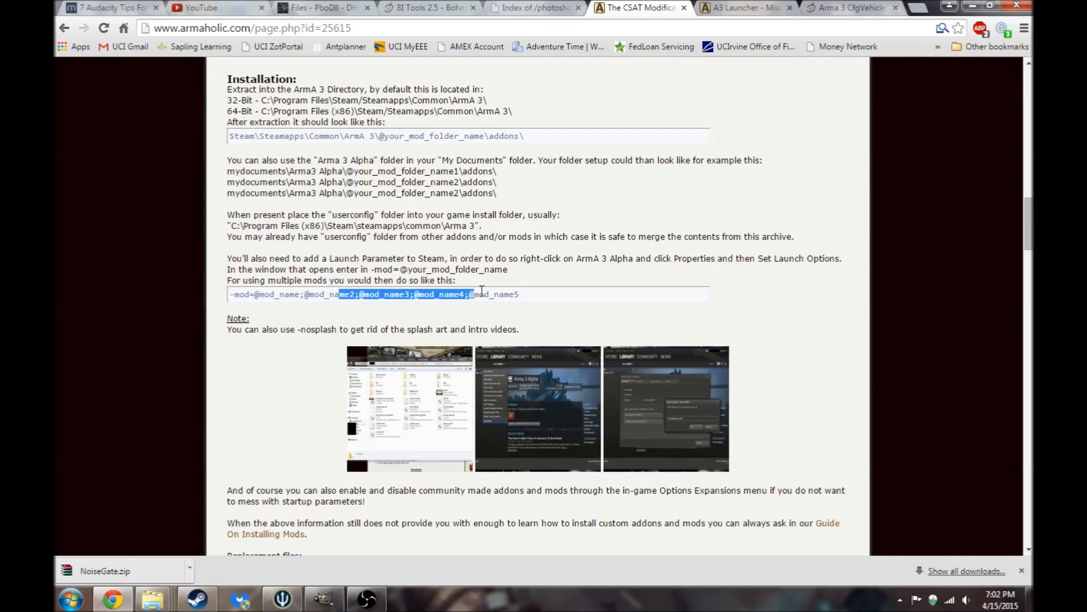
{"action": "left_click_drag", "start_coordinate": [230, 295], "coordinate": [300, 294]}
{"action": "right_click", "coordinate": [280, 294]}
{"action": "left_click", "coordinate": [295, 302]}
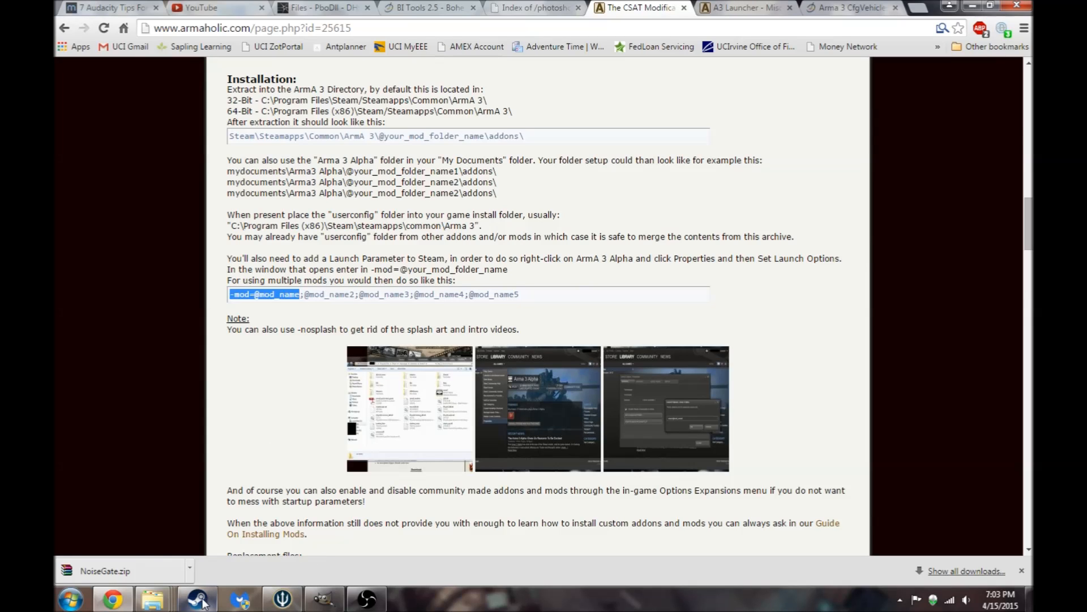
{"action": "left_click", "coordinate": [197, 599]}
{"action": "right_click", "coordinate": [274, 209]}
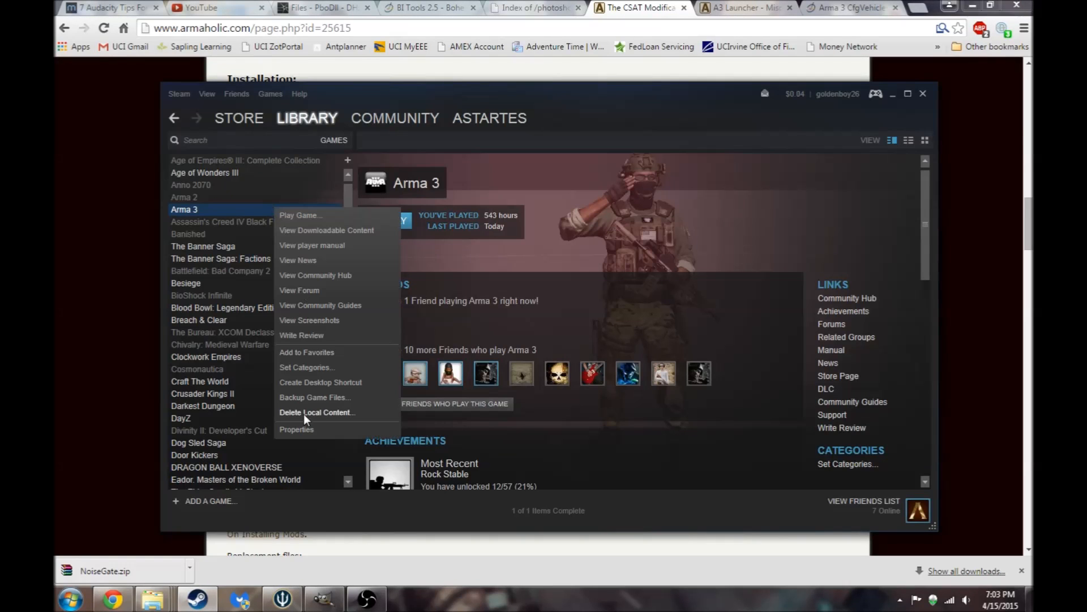
{"action": "left_click", "coordinate": [300, 429]}
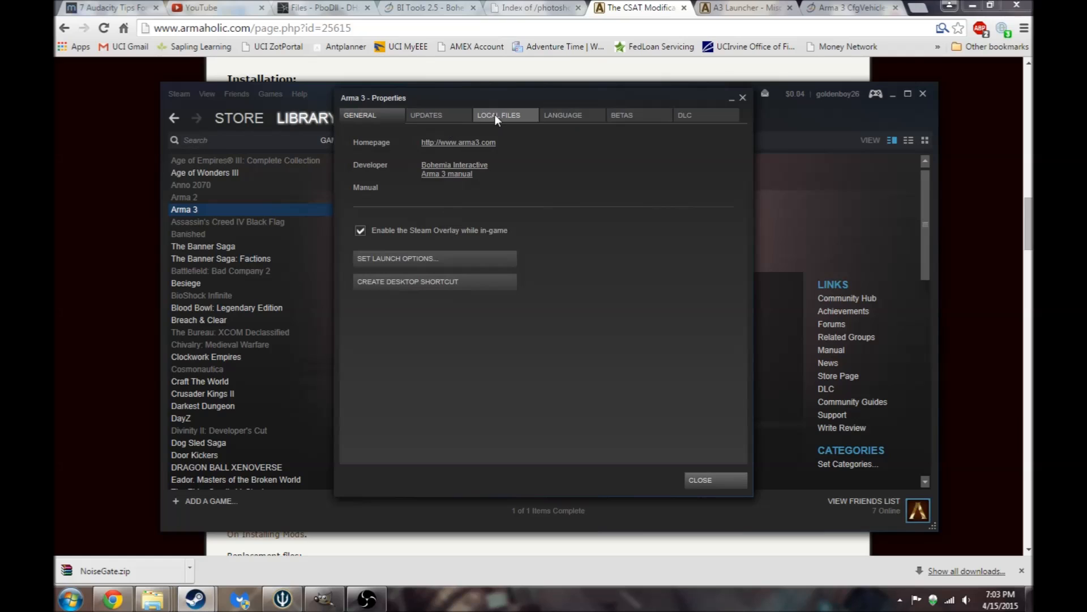
{"action": "left_click", "coordinate": [434, 259]}
{"action": "right_click", "coordinate": [479, 306]}
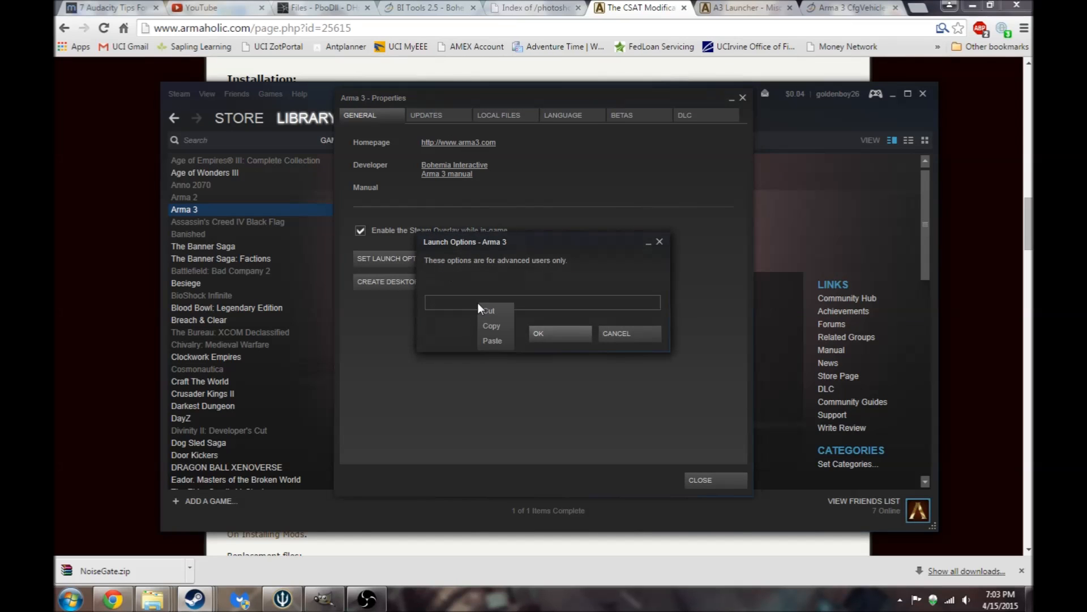
{"action": "left_click", "coordinate": [492, 340]}
{"action": "left_click_drag", "start_coordinate": [463, 303], "coordinate": [494, 304]}
{"action": "type", "text": "CUST"}
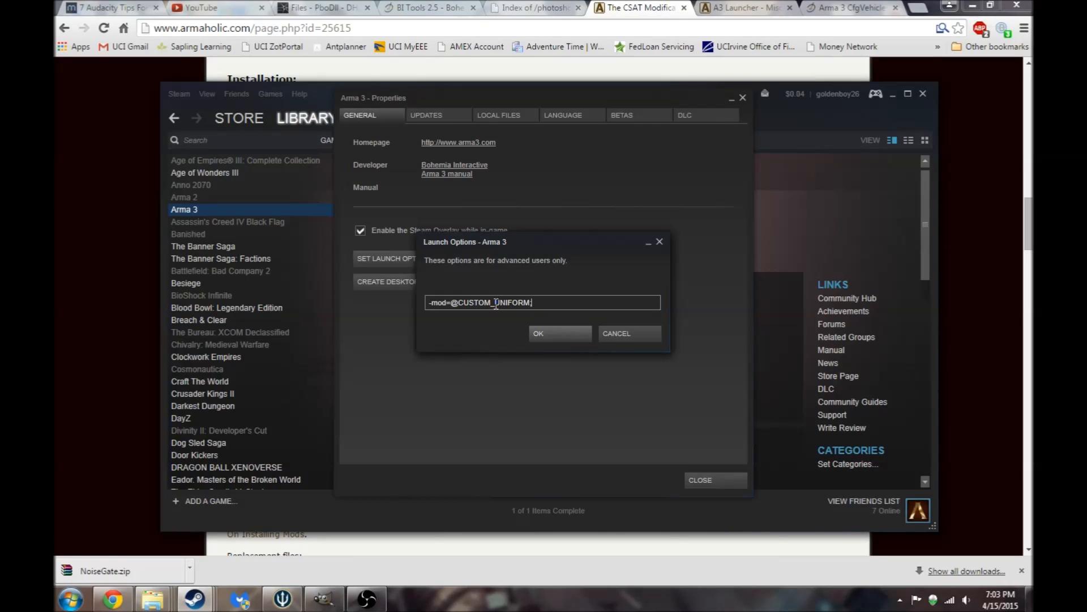
{"action": "left_click", "coordinate": [620, 333]}
{"action": "left_click", "coordinate": [706, 479]}
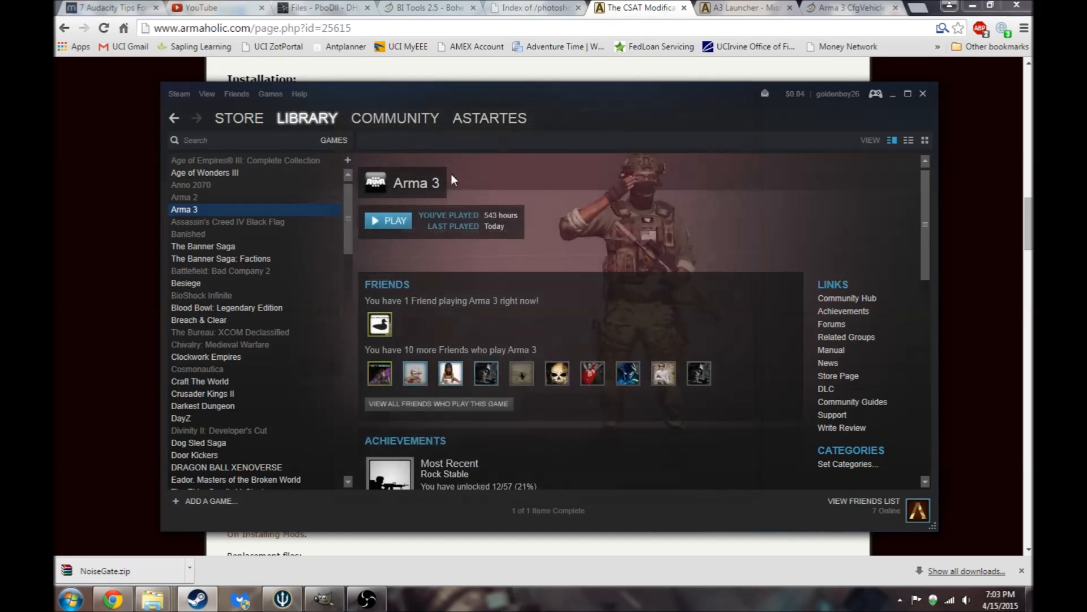
Minimize Steam and Chrome, start the Arma 3 Launcher and launch the game with the Custom Uniform preset.
{"action": "left_click", "coordinate": [892, 94]}
{"action": "left_click", "coordinate": [972, 5]}
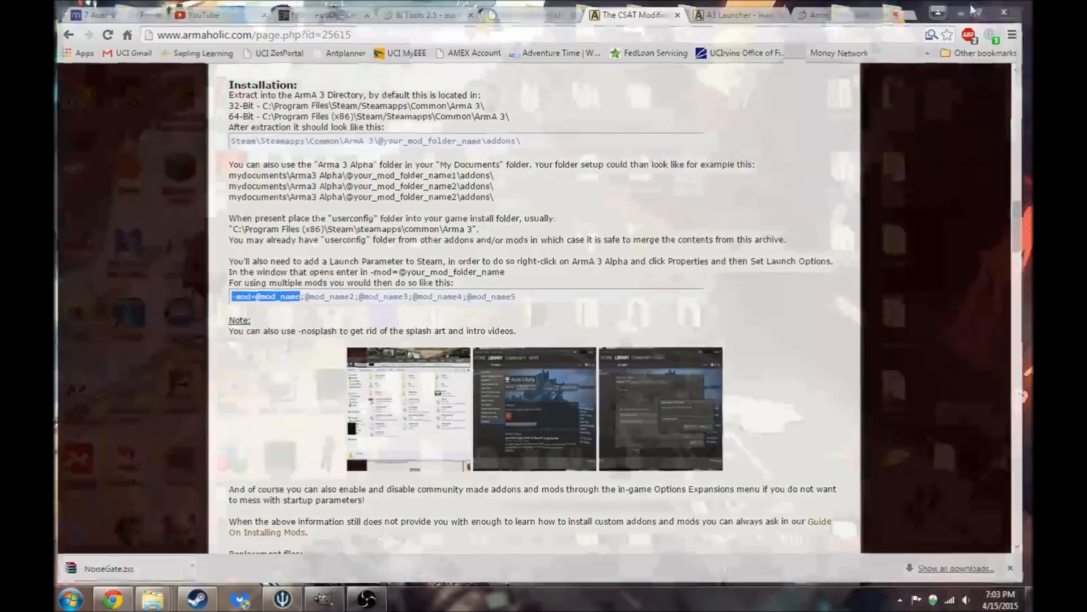
{"action": "double_click", "coordinate": [491, 99]}
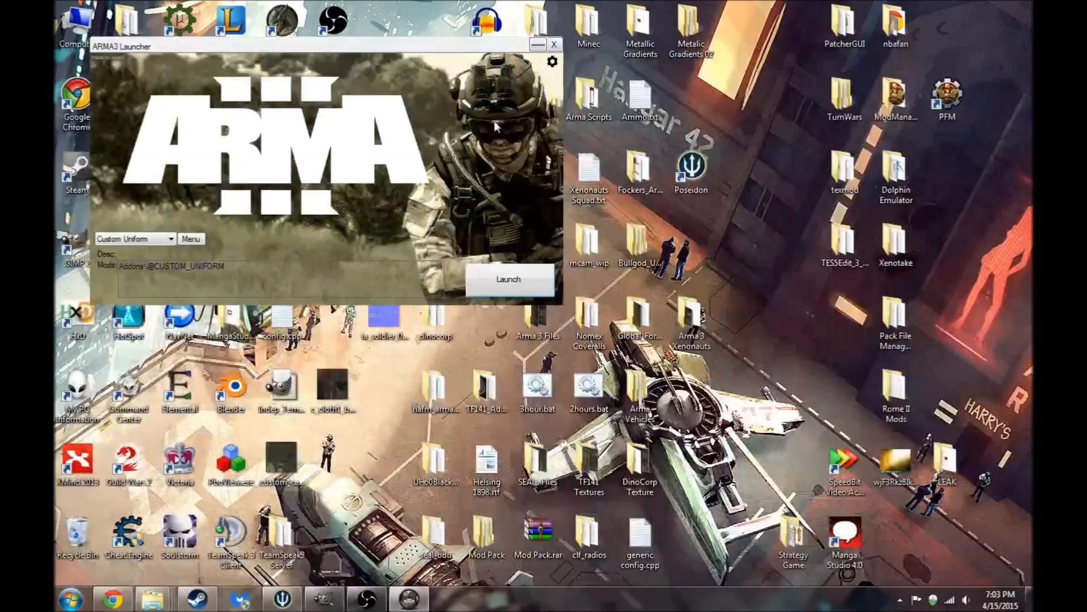
{"action": "left_click", "coordinate": [139, 239]}
{"action": "left_click", "coordinate": [190, 234]}
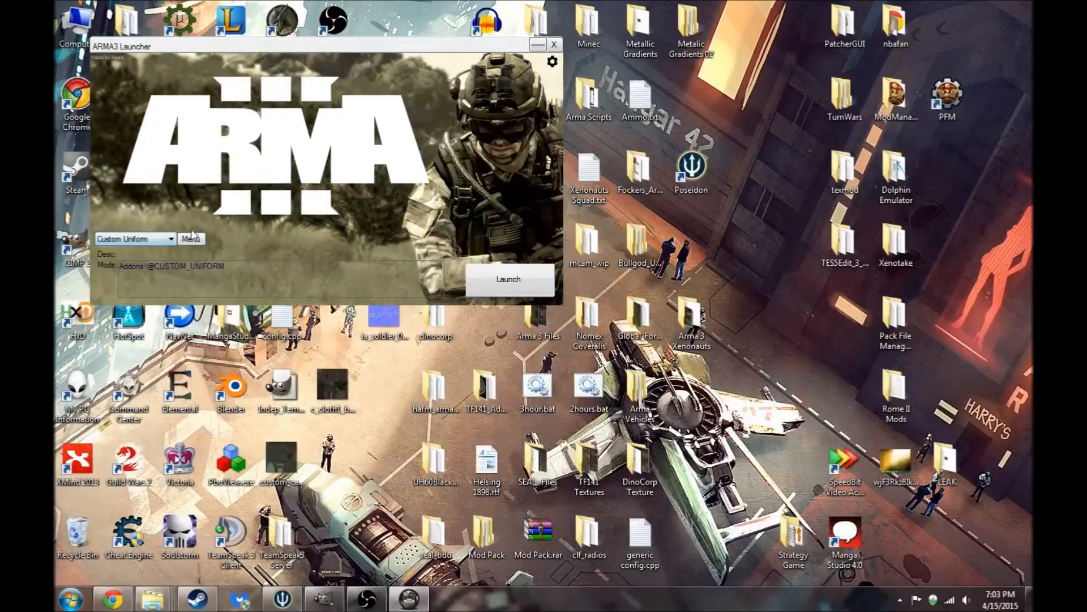
{"action": "left_click", "coordinate": [516, 281]}
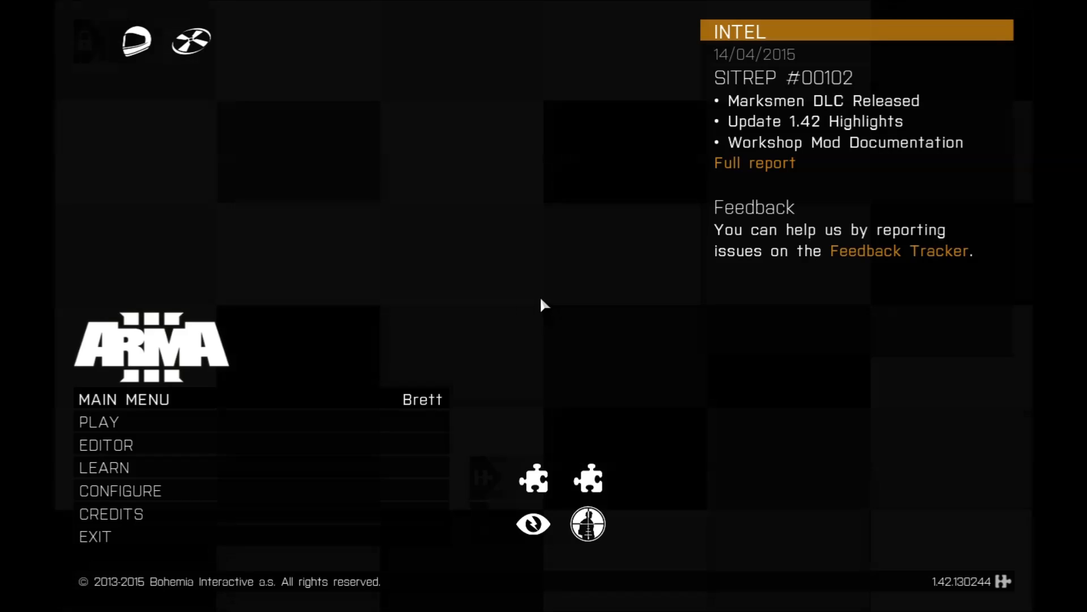
Open the Virtual Arsenal from the game's Learn section and dismiss the missing picture message.
{"action": "left_click", "coordinate": [94, 468]}
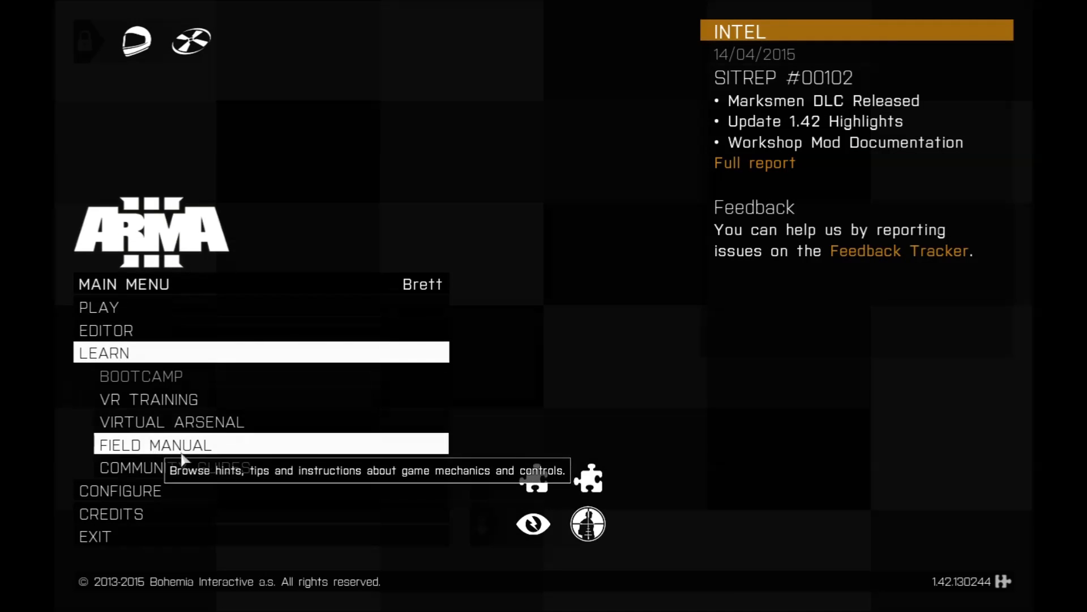
{"action": "left_click", "coordinate": [225, 426]}
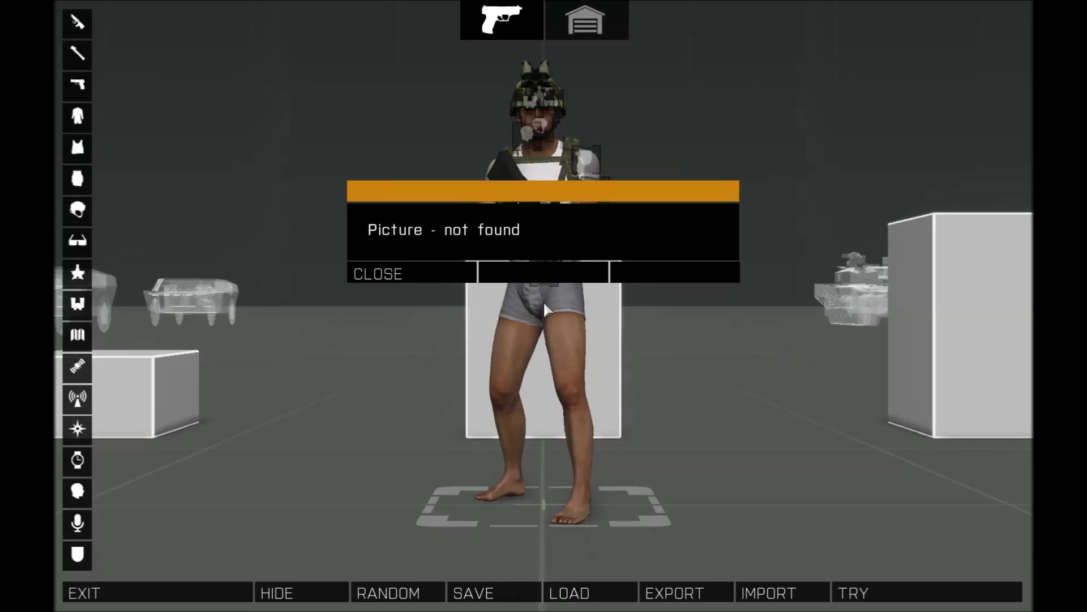
{"action": "left_click", "coordinate": [434, 273]}
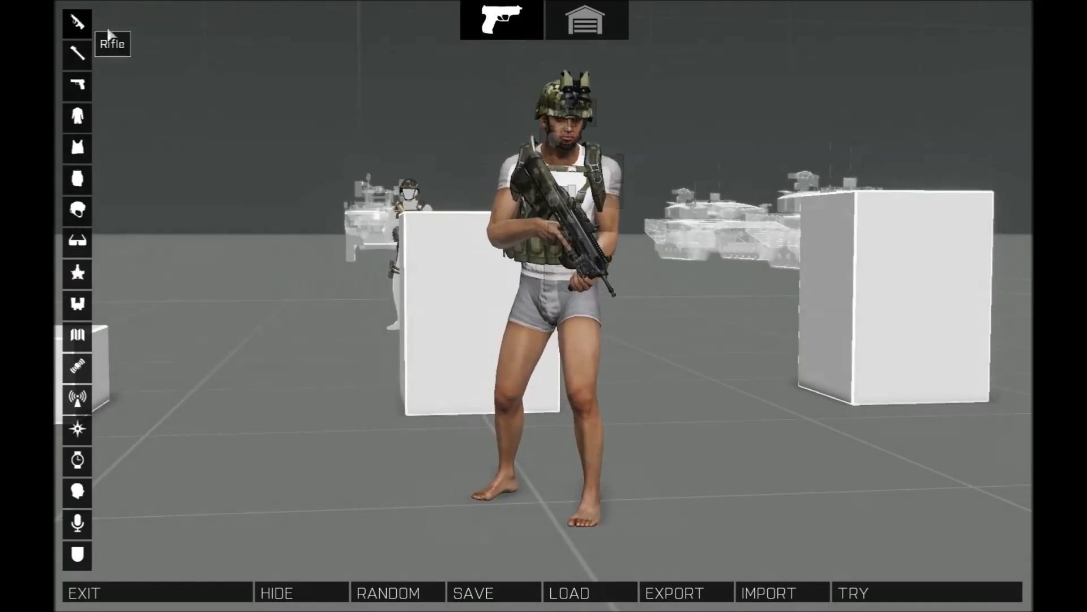
Remove the soldier's rifle, vest and backpack by setting each of them to <Empty>.
{"action": "left_click", "coordinate": [85, 21]}
{"action": "left_click_drag", "start_coordinate": [416, 167], "coordinate": [415, 52]}
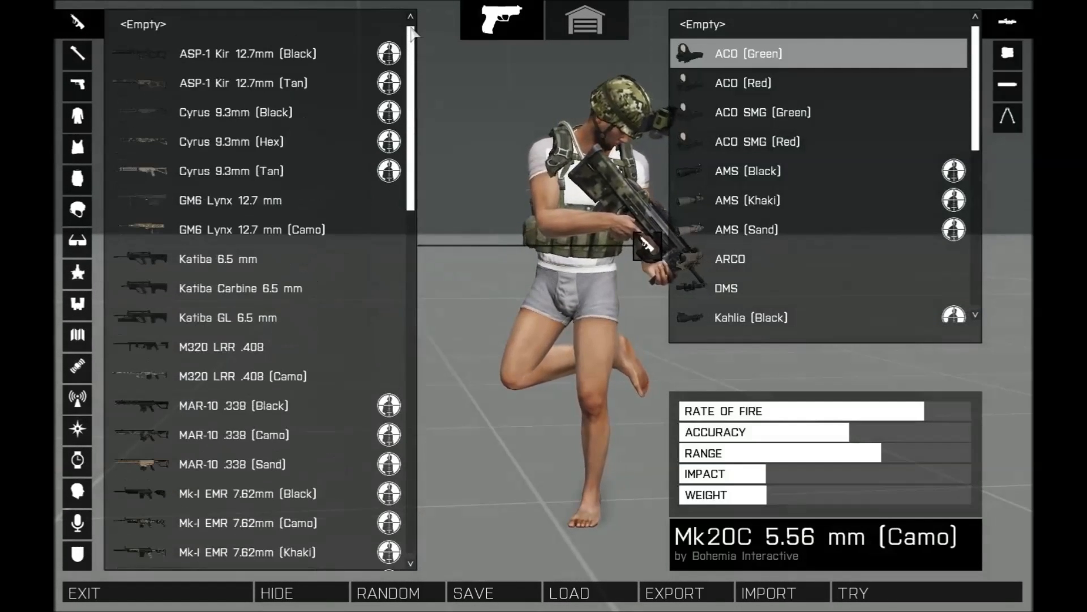
{"action": "left_click", "coordinate": [215, 23]}
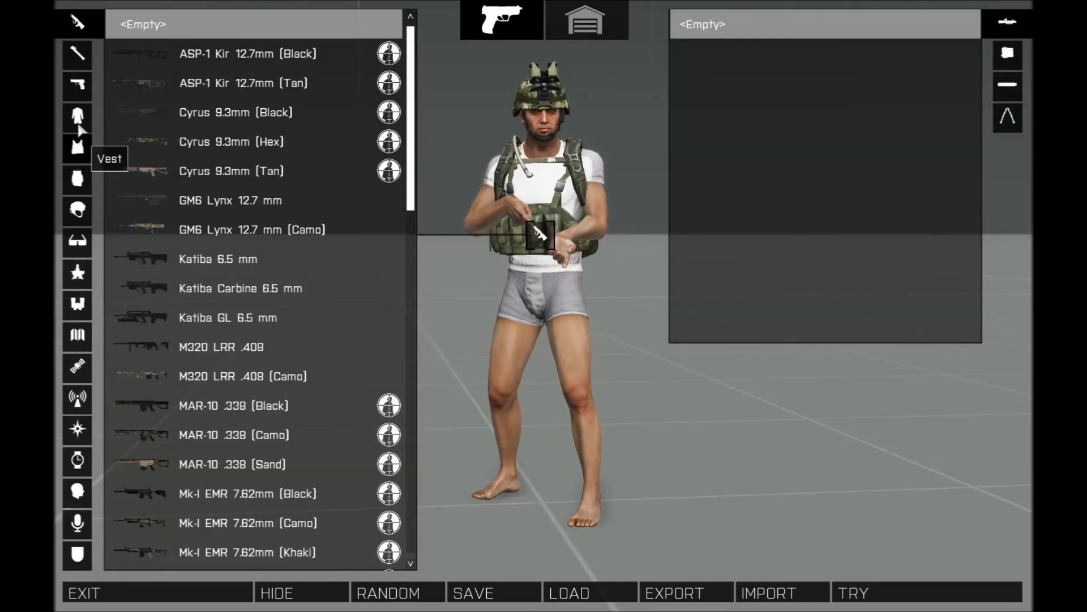
{"action": "left_click", "coordinate": [78, 148]}
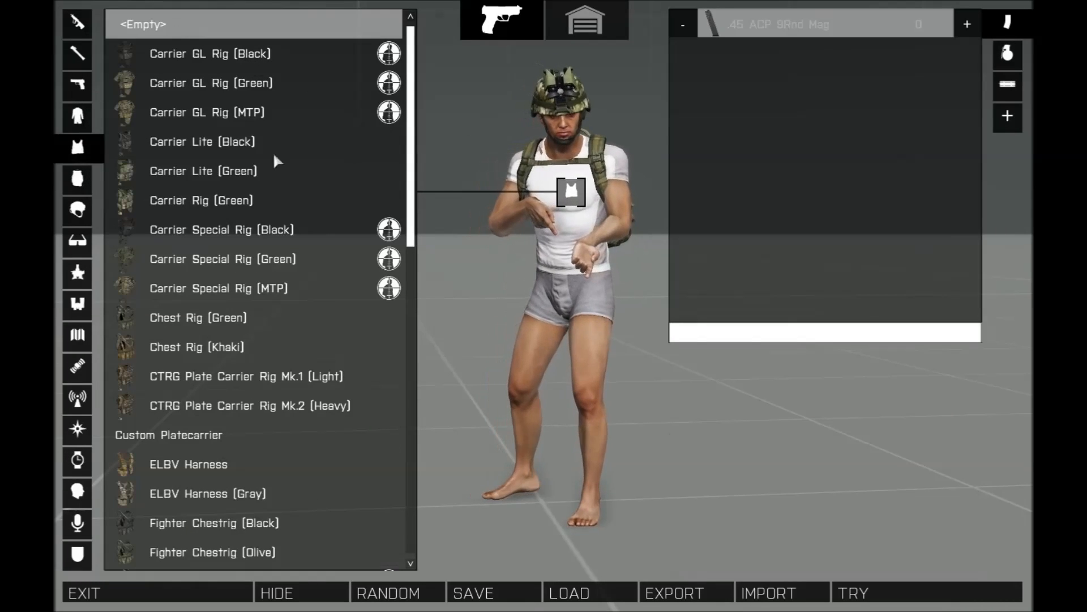
{"action": "left_click", "coordinate": [78, 178]}
{"action": "scroll", "coordinate": [170, 170], "scroll_direction": "up", "scroll_amount": 5}
{"action": "scroll", "coordinate": [232, 94], "scroll_direction": "up", "scroll_amount": 8}
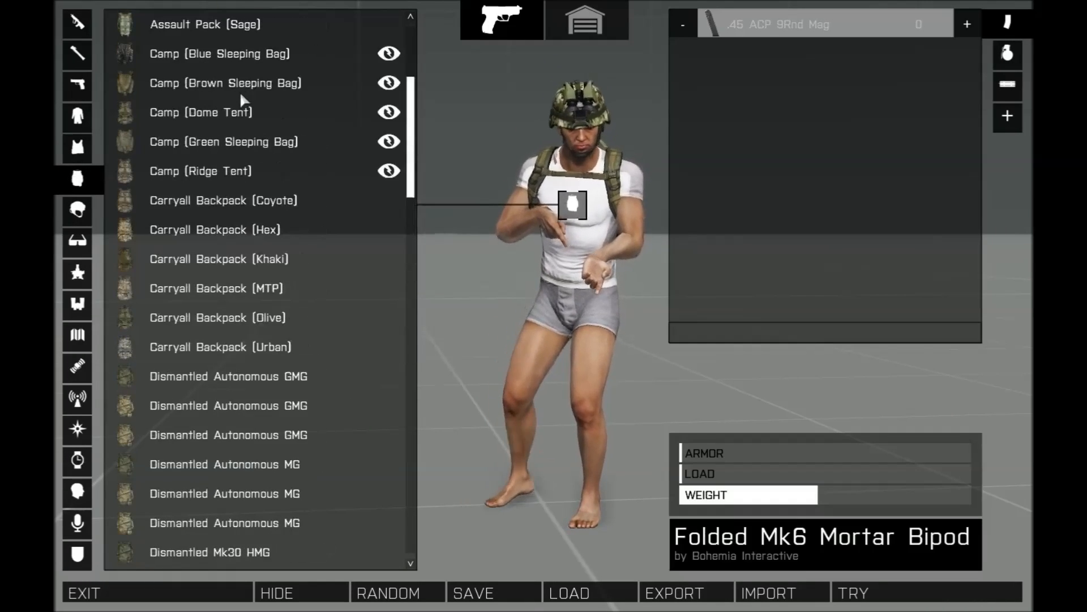
{"action": "left_click", "coordinate": [164, 24]}
Equip the Custom Camo uniform and inspect its texture up close from several angles.
{"action": "left_click", "coordinate": [80, 115]}
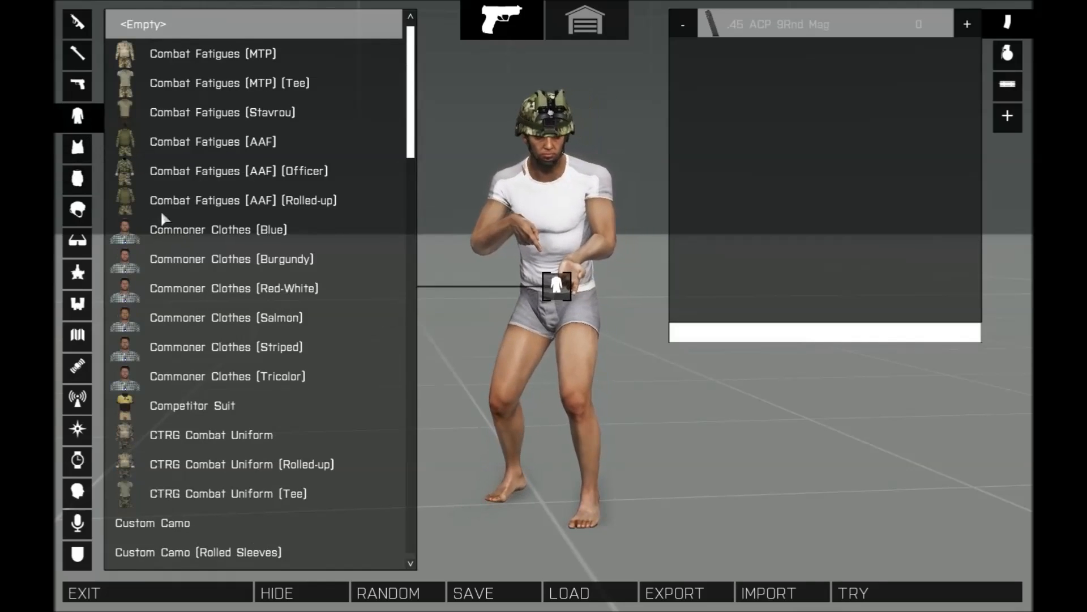
{"action": "scroll", "coordinate": [221, 363], "scroll_direction": "down", "scroll_amount": 3}
{"action": "left_click", "coordinate": [150, 348]}
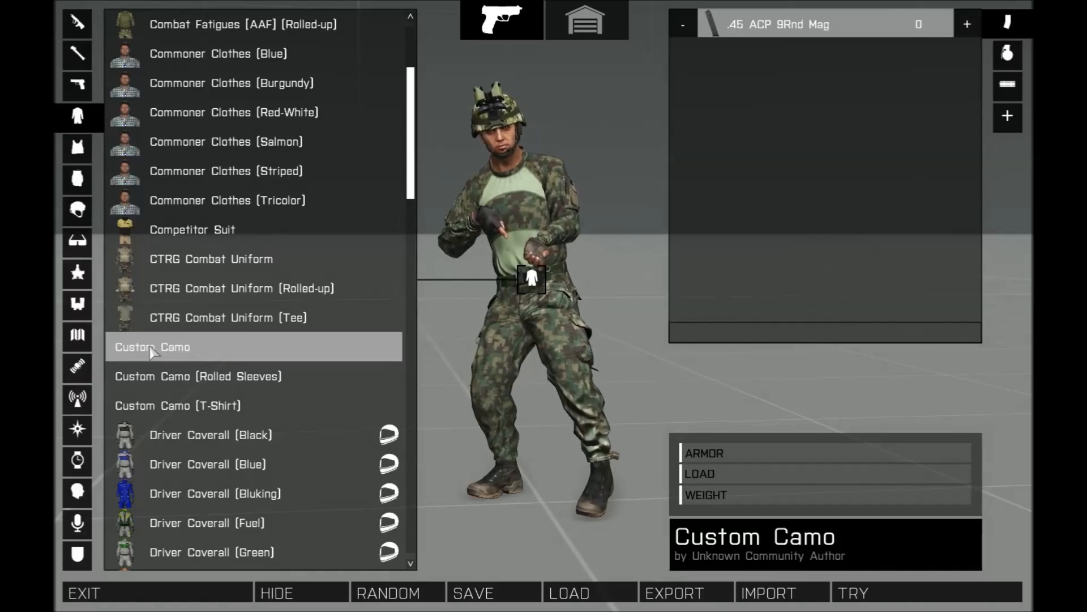
{"action": "left_click_drag", "start_coordinate": [555, 229], "coordinate": [518, 441]}
{"action": "scroll", "coordinate": [532, 443], "scroll_direction": "up", "scroll_amount": 5}
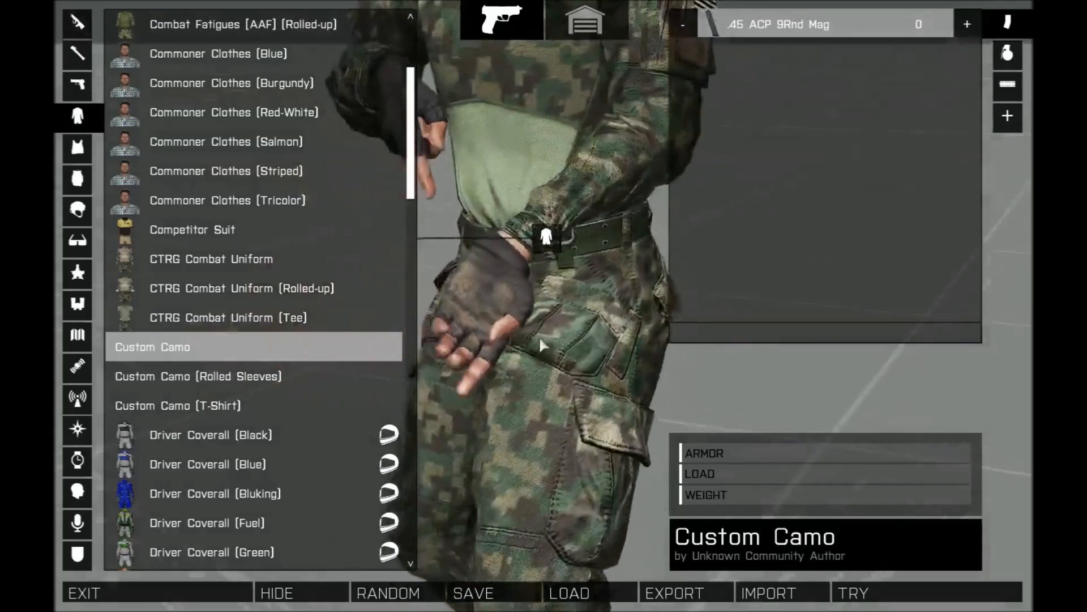
{"action": "left_click_drag", "start_coordinate": [495, 522], "coordinate": [787, 422]}
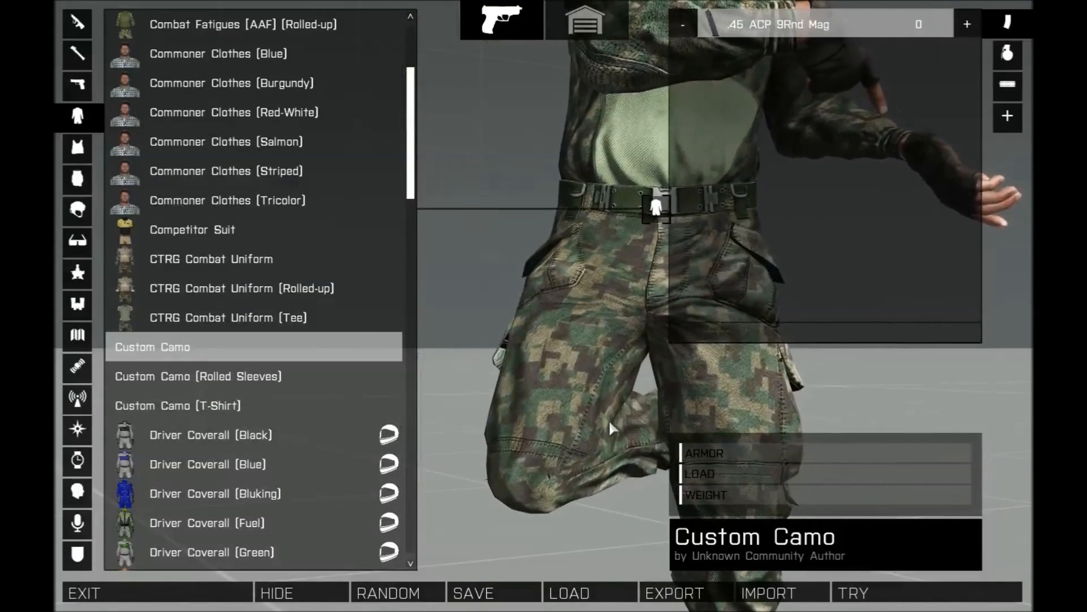
{"action": "left_click_drag", "start_coordinate": [559, 373], "coordinate": [480, 421]}
{"action": "scroll", "coordinate": [529, 393], "scroll_direction": "down", "scroll_amount": 3}
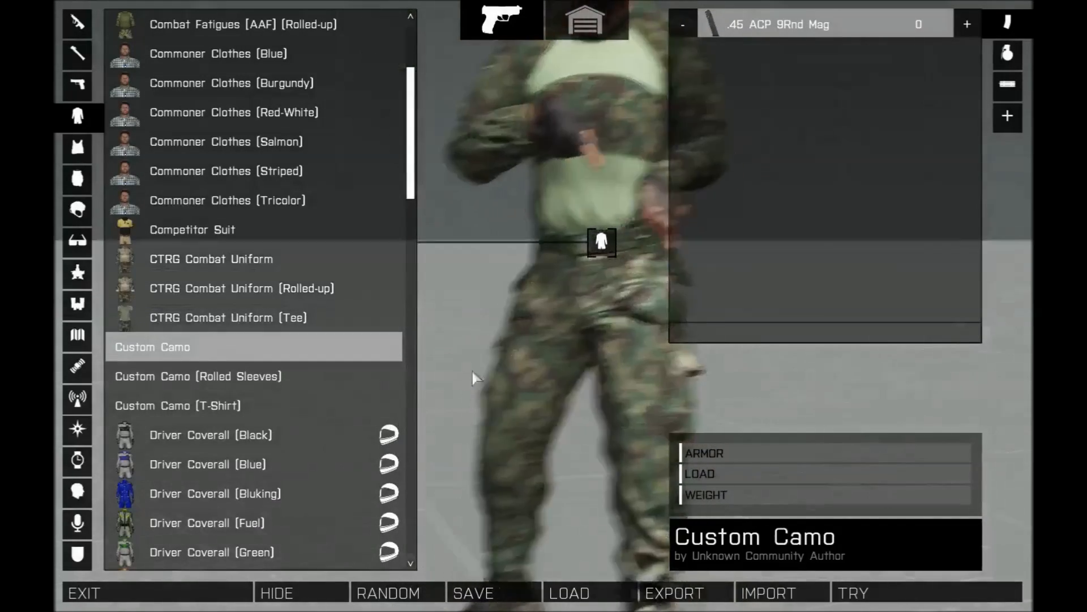
Preview the Custom Camo (Rolled Sleeves) and Custom Camo (T-Shirt) uniforms on the soldier from different sides.
{"action": "left_click", "coordinate": [267, 376]}
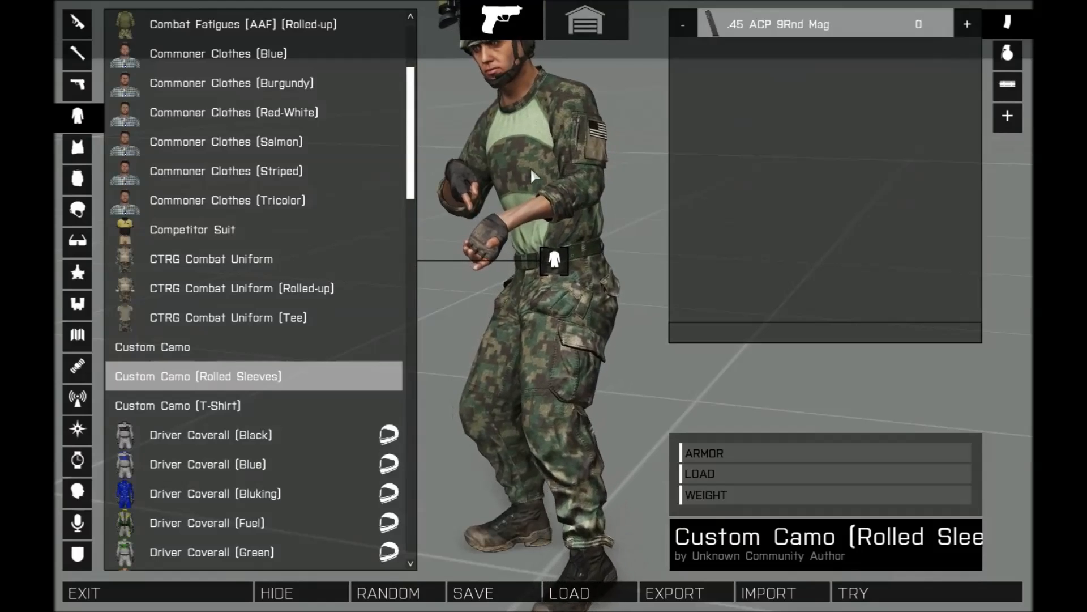
{"action": "left_click_drag", "start_coordinate": [549, 259], "coordinate": [784, 252]}
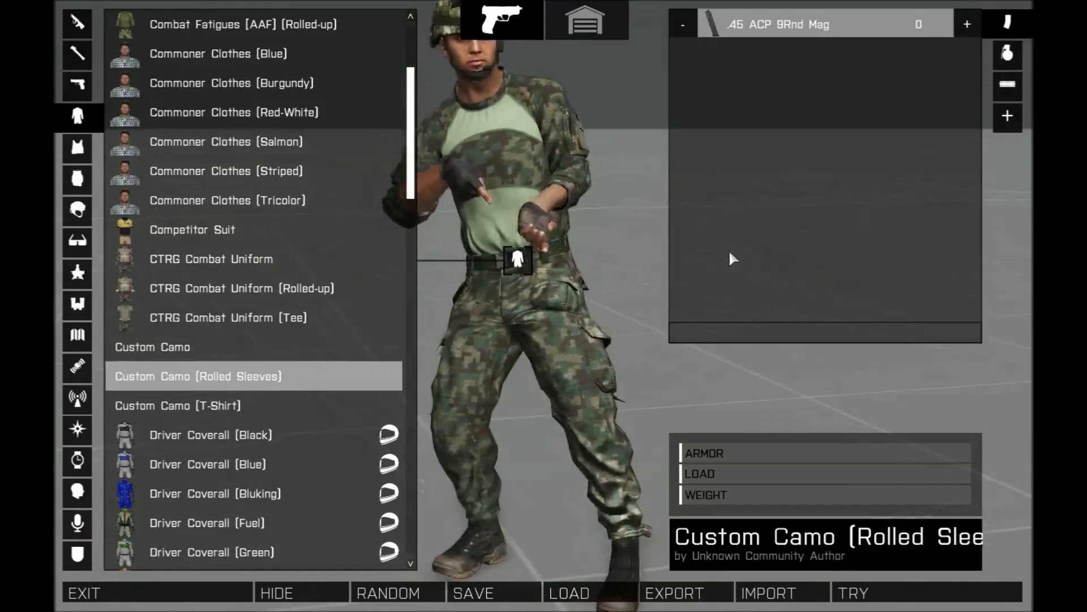
{"action": "left_click", "coordinate": [223, 406]}
{"action": "left_click_drag", "start_coordinate": [533, 306], "coordinate": [243, 235]}
{"action": "left_click_drag", "start_coordinate": [190, 268], "coordinate": [529, 246]}
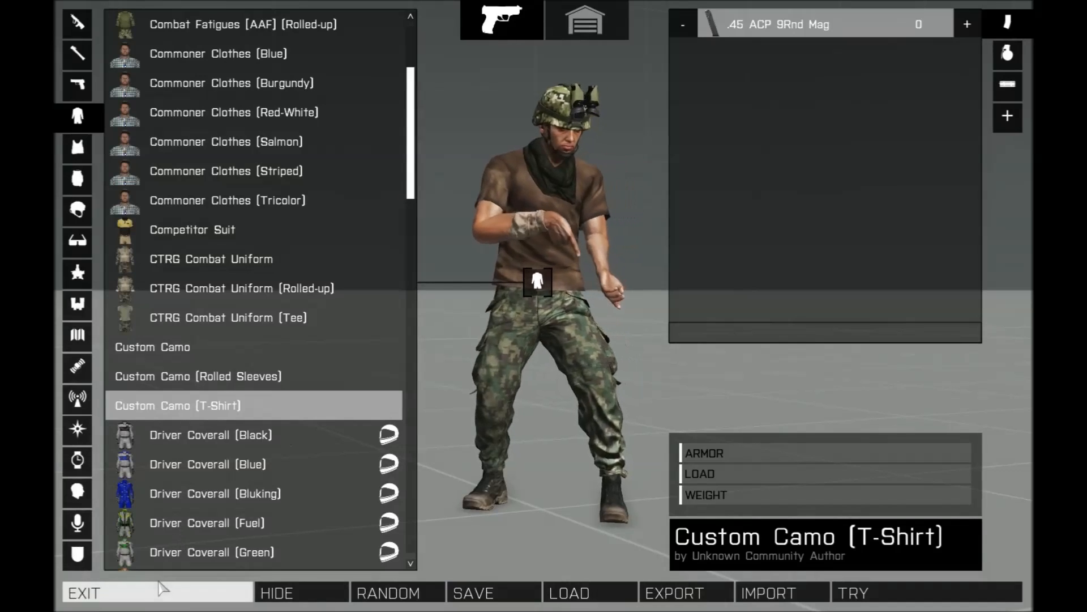
{"action": "left_click_drag", "start_coordinate": [553, 271], "coordinate": [337, 284]}
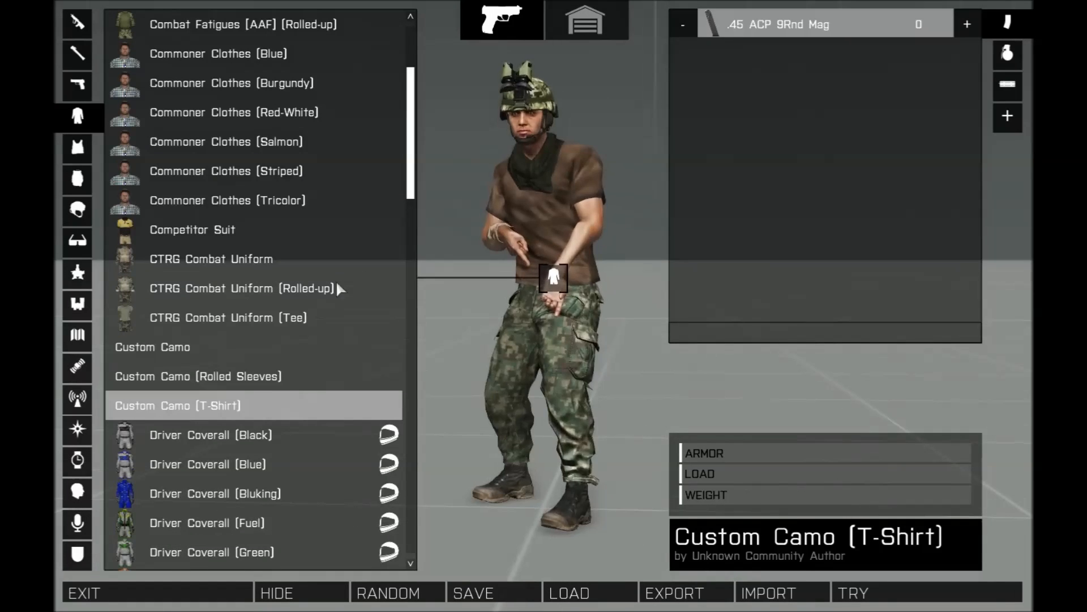
Equip the Custom Camo uniform again and examine the flag patch on its sleeve.
{"action": "left_click", "coordinate": [177, 352]}
{"action": "left_click_drag", "start_coordinate": [544, 250], "coordinate": [362, 238]}
{"action": "scroll", "coordinate": [528, 191], "scroll_direction": "up", "scroll_amount": 4}
{"action": "left_click_drag", "start_coordinate": [528, 191], "coordinate": [632, 284]}
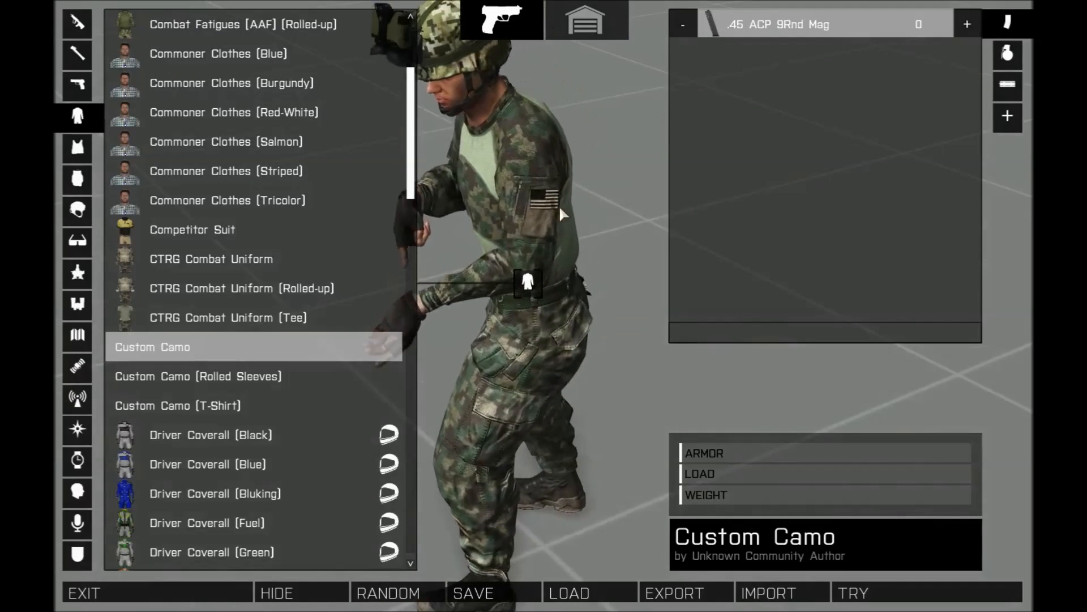
Try the available shoulder insignia one after another on the Custom Camo uniform, ending with Zeus.
{"action": "left_click", "coordinate": [77, 553]}
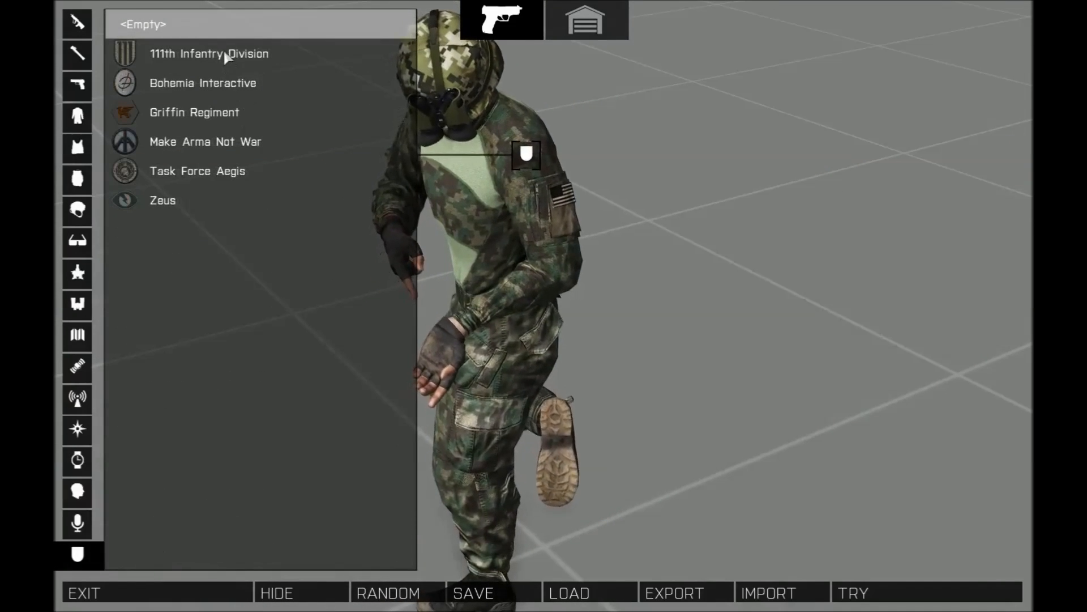
{"action": "left_click", "coordinate": [224, 52]}
{"action": "left_click", "coordinate": [232, 82]}
{"action": "left_click", "coordinate": [228, 112]}
{"action": "left_click", "coordinate": [220, 143]}
{"action": "left_click", "coordinate": [213, 172]}
{"action": "left_click", "coordinate": [204, 196]}
{"action": "left_click", "coordinate": [186, 172]}
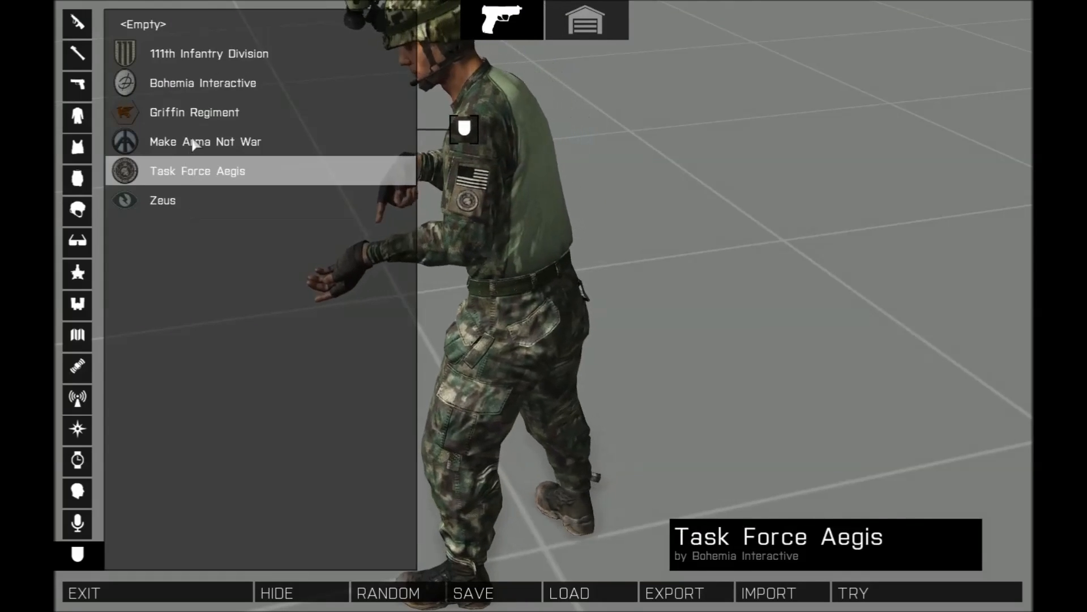
{"action": "left_click", "coordinate": [195, 142]}
{"action": "left_click", "coordinate": [204, 112]}
{"action": "left_click", "coordinate": [212, 82]}
{"action": "left_click", "coordinate": [219, 55]}
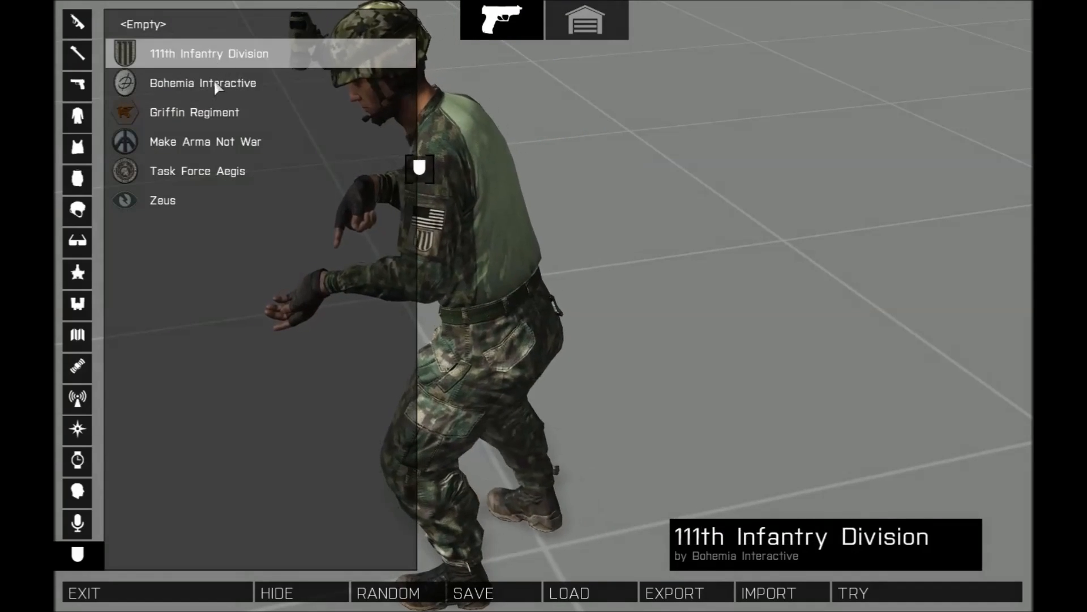
{"action": "left_click", "coordinate": [217, 83]}
{"action": "left_click", "coordinate": [214, 113]}
{"action": "left_click", "coordinate": [216, 142]}
{"action": "left_click", "coordinate": [180, 201]}
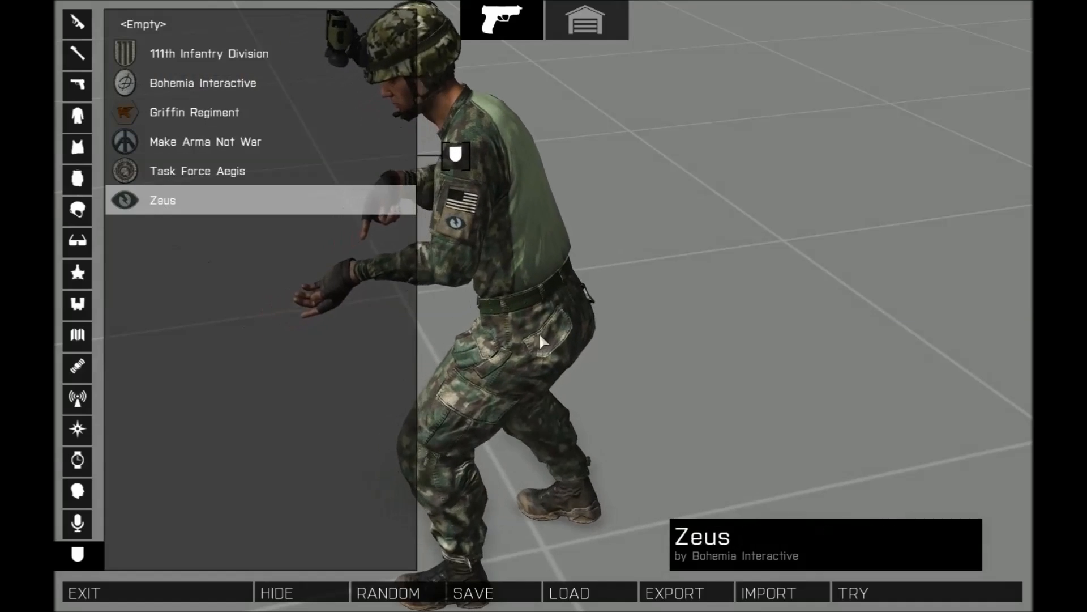
Exit the Virtual Arsenal and open the mission editor's map selection.
{"action": "left_click", "coordinate": [187, 592]}
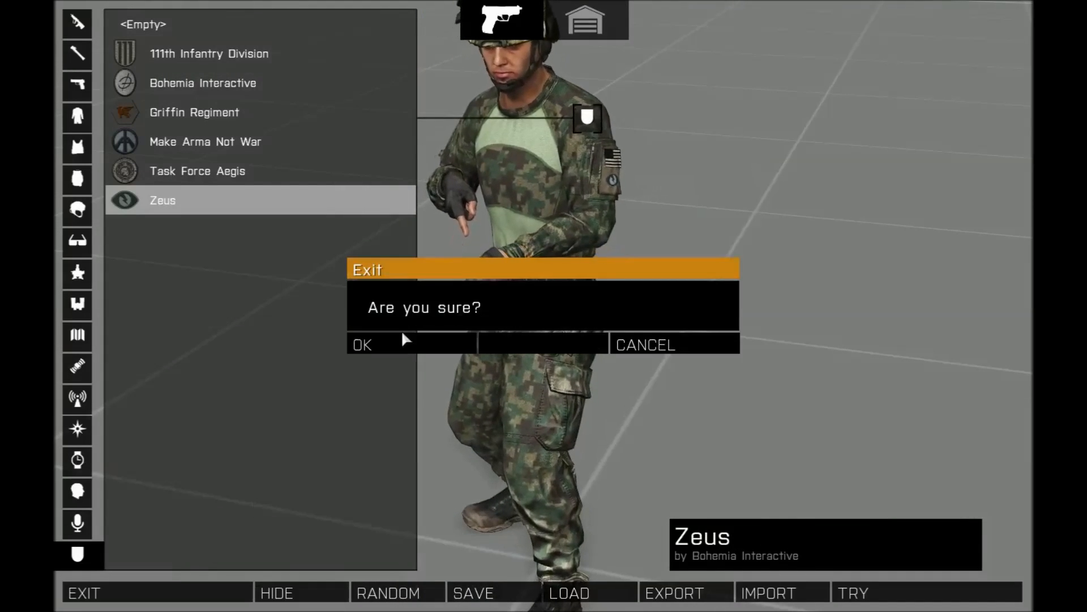
{"action": "left_click", "coordinate": [412, 343]}
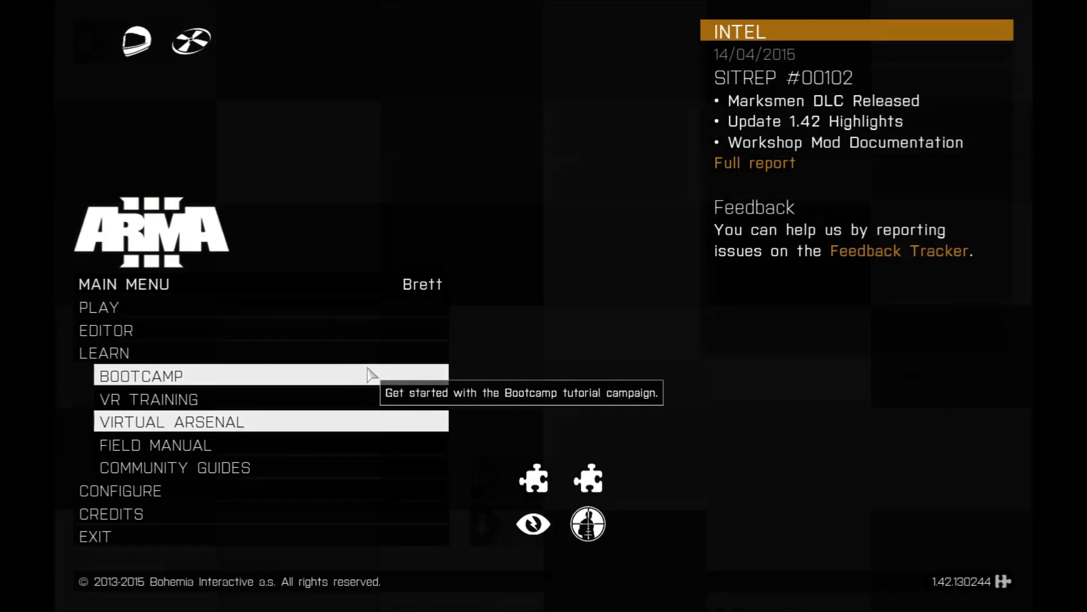
{"action": "left_click", "coordinate": [221, 322]}
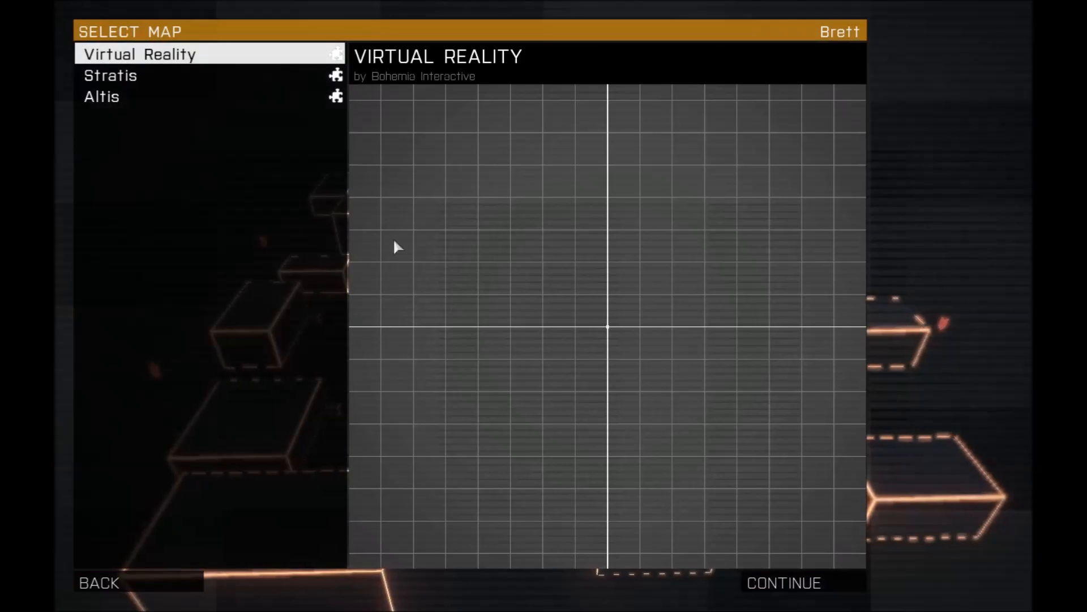
Open the Stratis map and insert a player-controlled Custom Soldier of BLUFOR's My Custom Faction in the open yard at Stratis Air Base.
{"action": "left_click", "coordinate": [235, 77]}
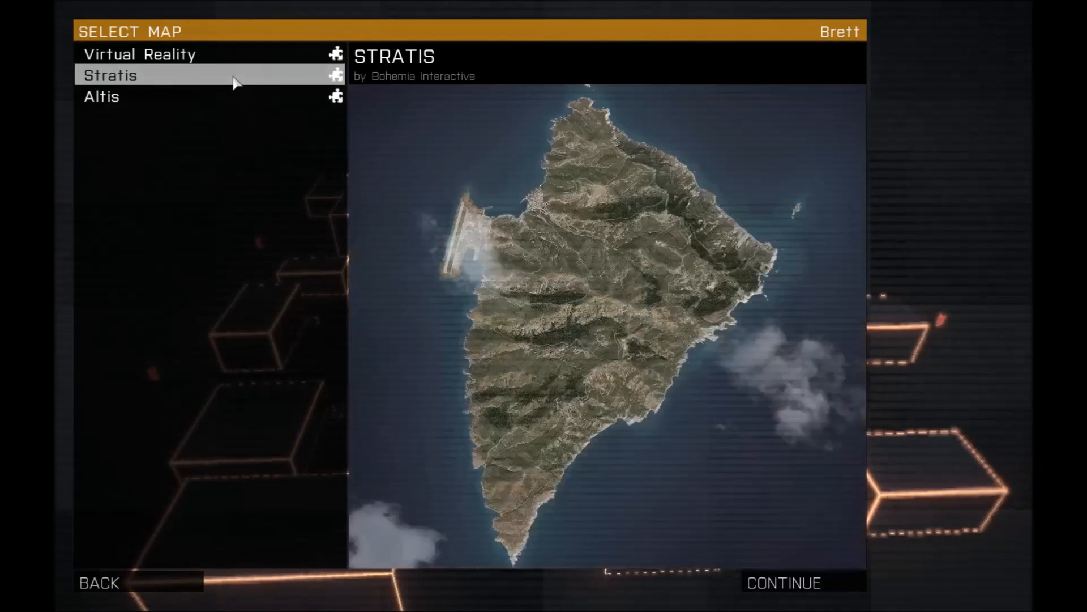
{"action": "left_click", "coordinate": [808, 583]}
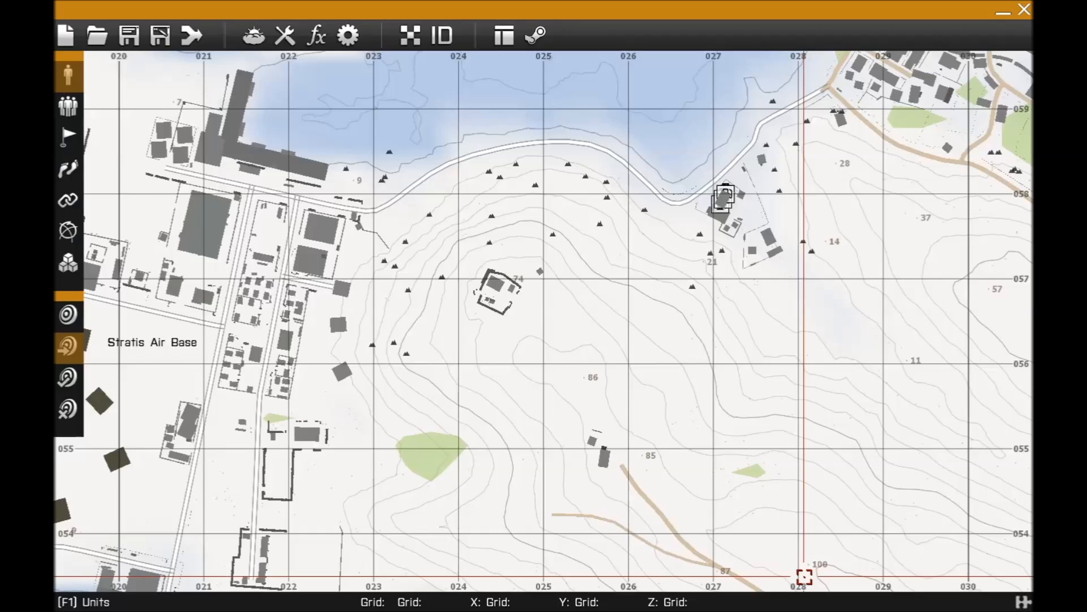
{"action": "scroll", "coordinate": [316, 255], "scroll_direction": "up", "scroll_amount": 5}
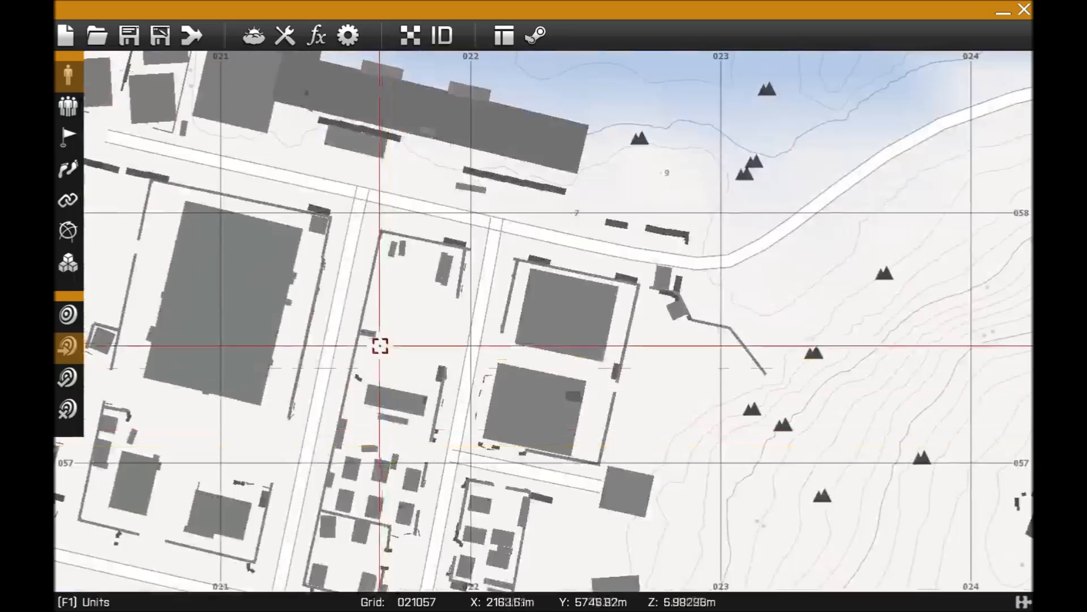
{"action": "double_click", "coordinate": [410, 331]}
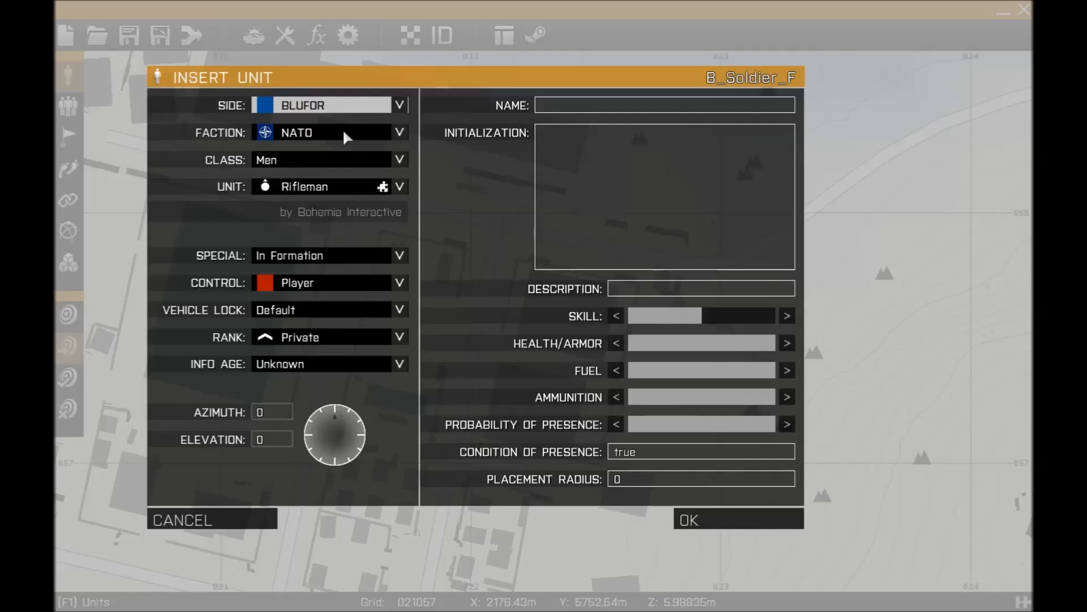
{"action": "left_click", "coordinate": [354, 105]}
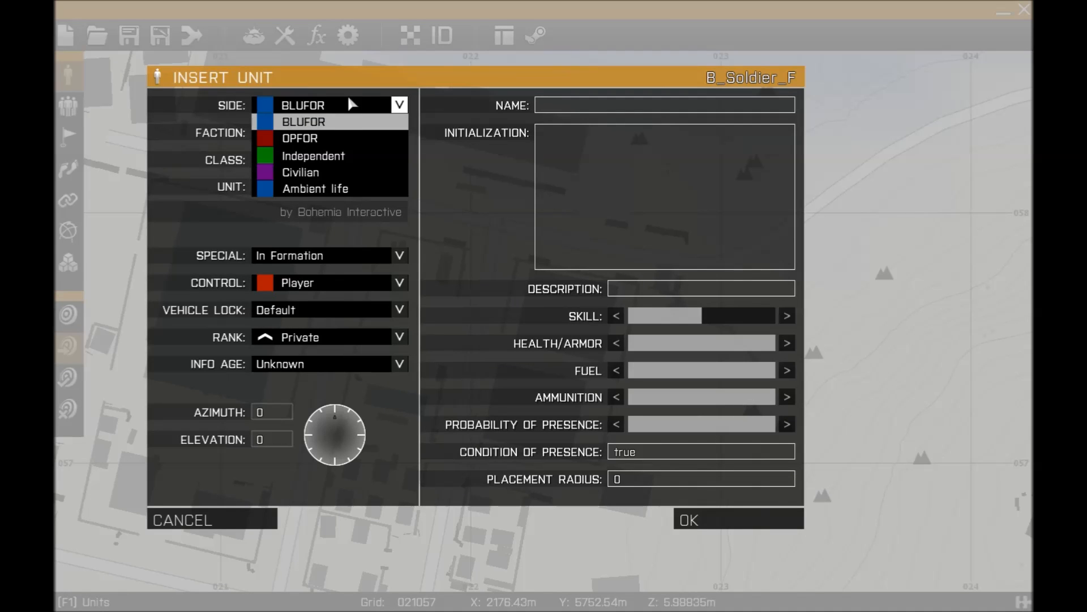
{"action": "left_click", "coordinate": [324, 137]}
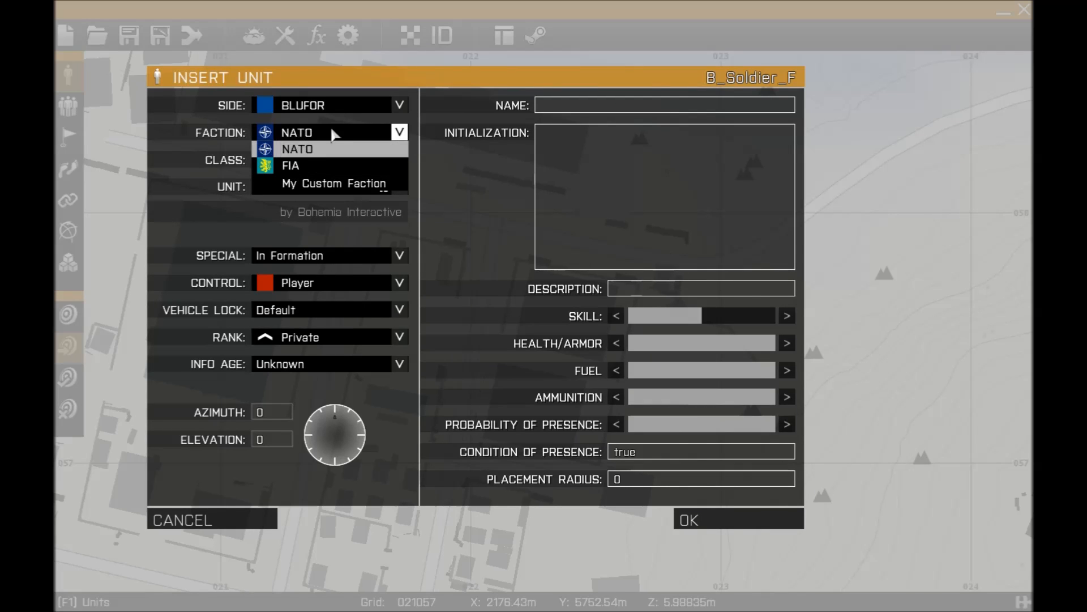
{"action": "left_click", "coordinate": [362, 183]}
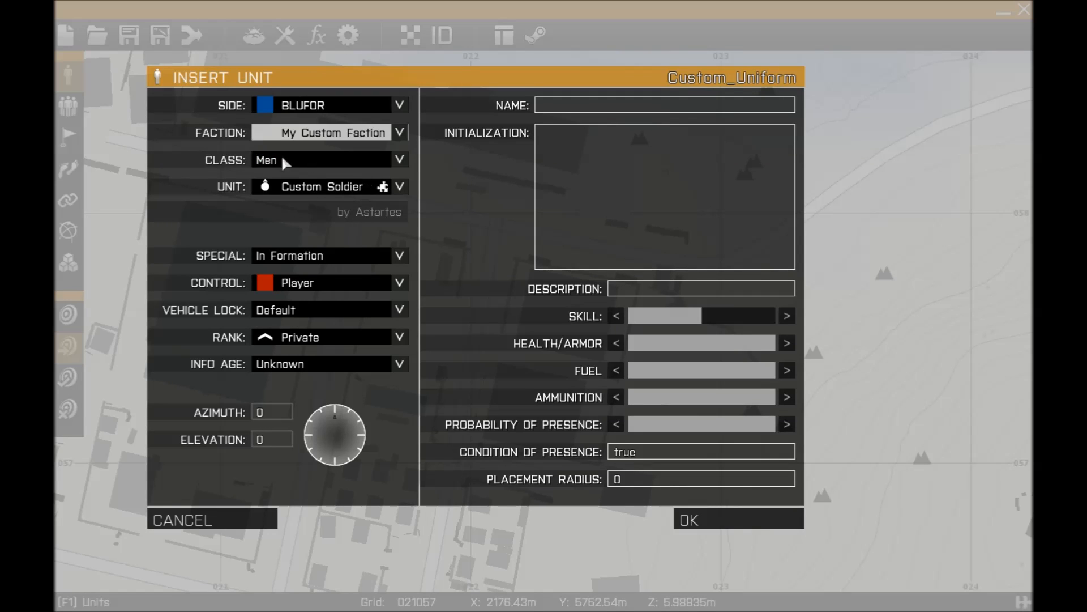
{"action": "left_click", "coordinate": [309, 187]}
{"action": "left_click", "coordinate": [339, 221]}
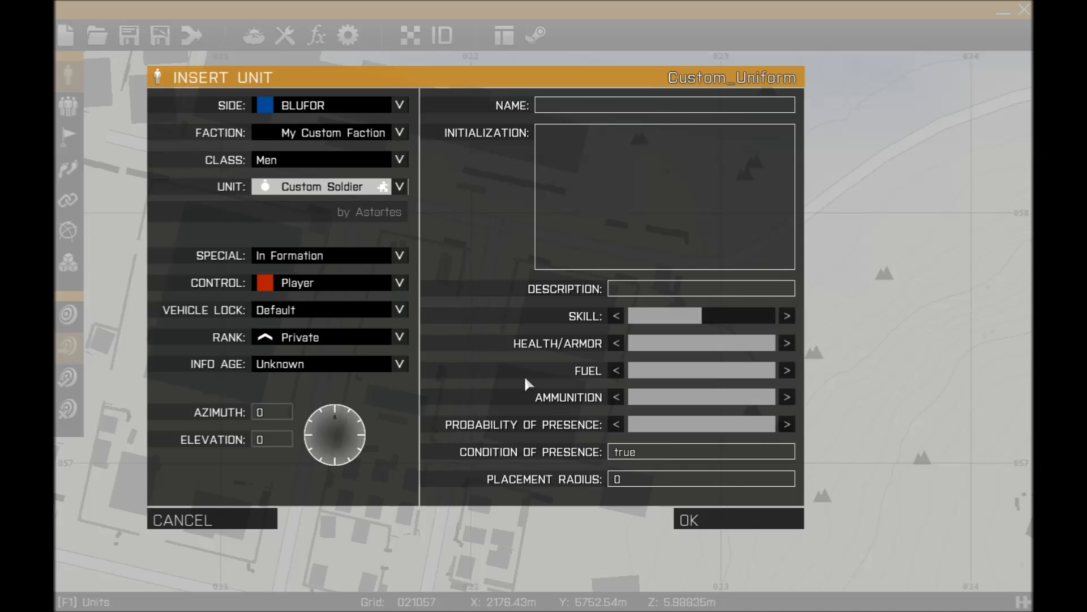
{"action": "left_click", "coordinate": [718, 512]}
Paste three copies of the Custom Soldier and arrange them in a shallow arc north of the player unit, turned to face it.
{"action": "scroll", "coordinate": [391, 306], "scroll_direction": "up", "scroll_amount": 5}
{"action": "key", "text": "ctrl+c"}
{"action": "key", "text": "ctrl+v"}
{"action": "key", "text": "ctrl+v"}
{"action": "key", "text": "ctrl+v"}
{"action": "left_click_drag", "start_coordinate": [408, 340], "coordinate": [426, 290]}
{"action": "left_click_drag", "start_coordinate": [401, 368], "coordinate": [453, 296]}
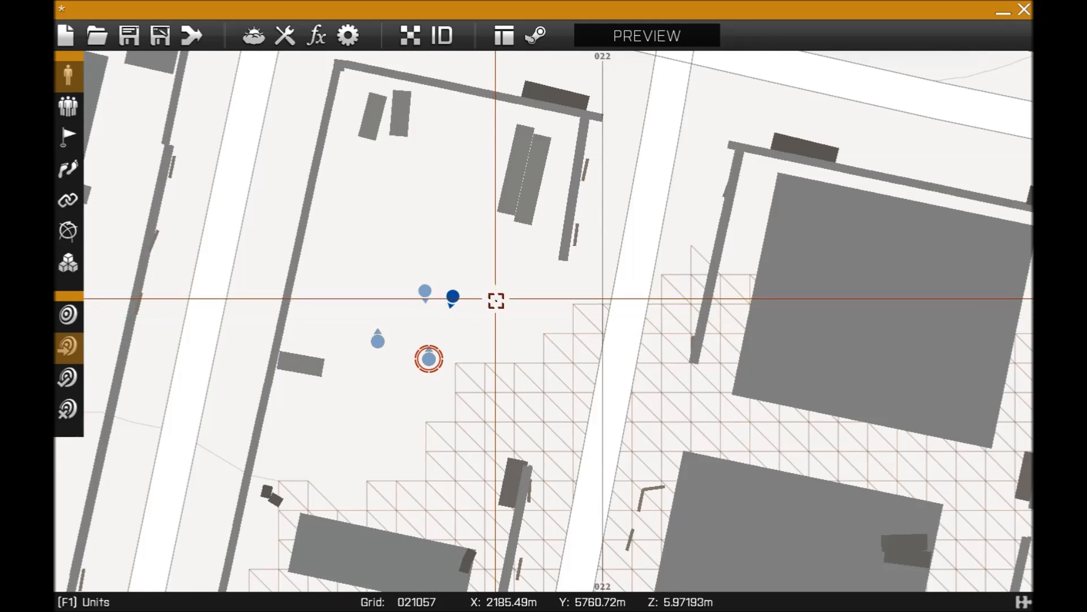
{"action": "left_click_drag", "start_coordinate": [377, 340], "coordinate": [397, 303]}
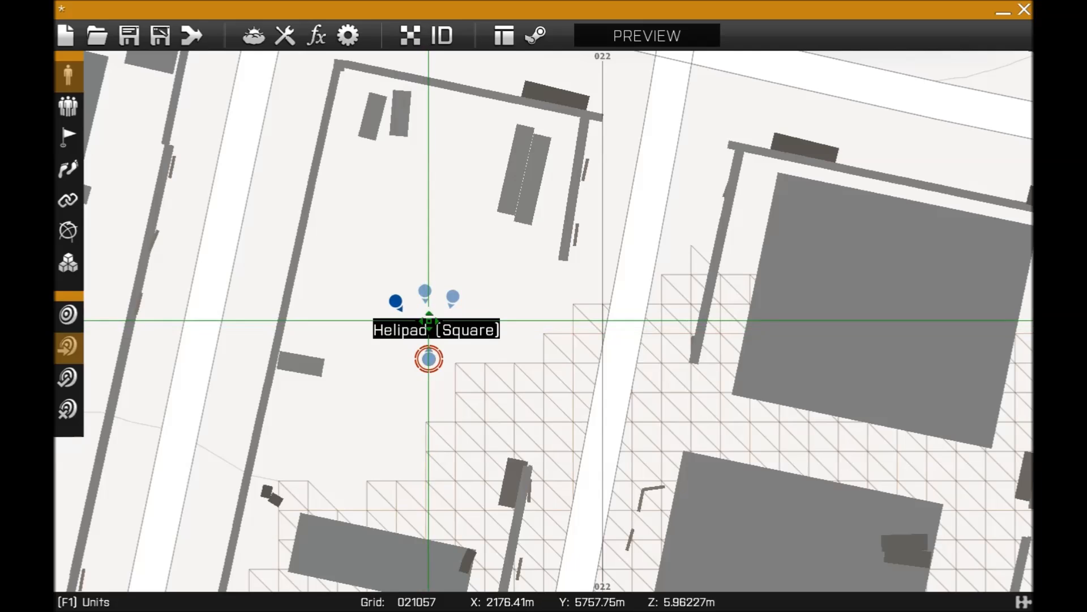
Change the middle copy's unit type to Custom Team Leader and the eastern copy's to Custom Combat Life Saver.
{"action": "double_click", "coordinate": [424, 290]}
{"action": "left_click", "coordinate": [368, 187]}
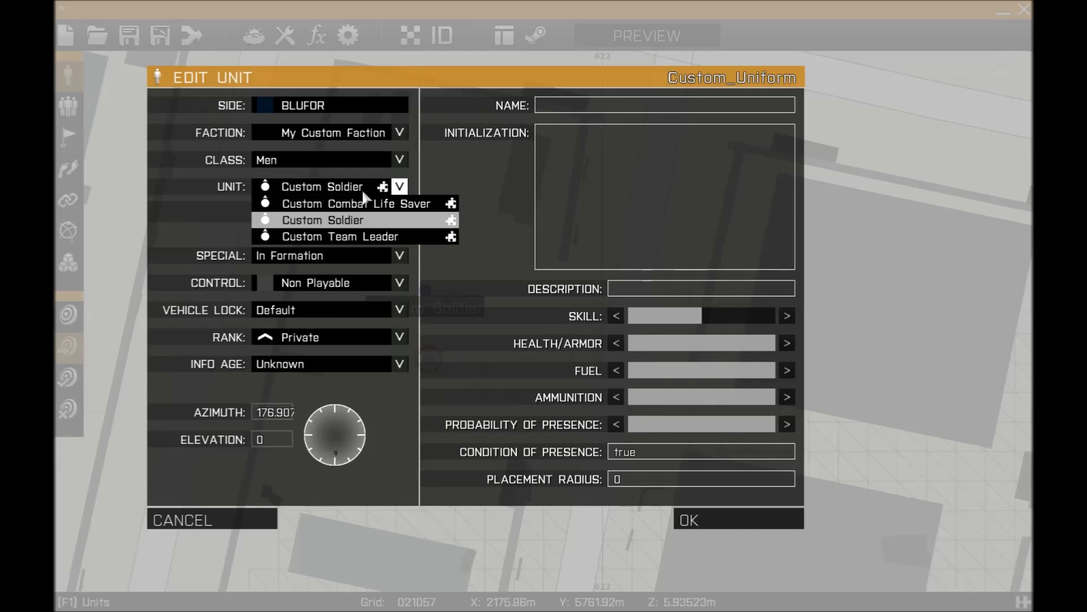
{"action": "left_click", "coordinate": [376, 236]}
{"action": "left_click", "coordinate": [682, 518]}
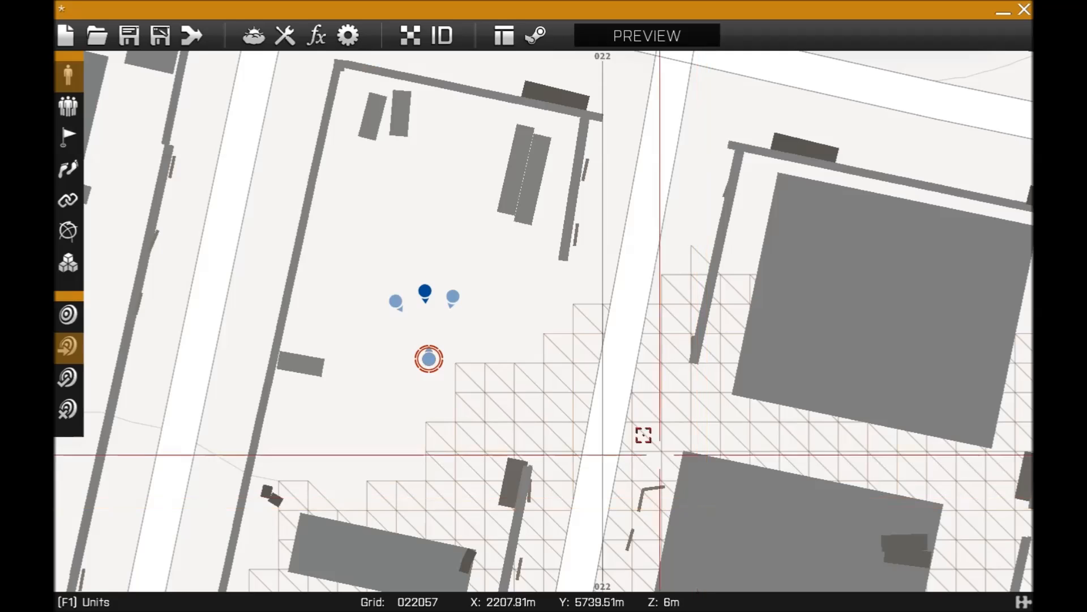
{"action": "double_click", "coordinate": [455, 295]}
{"action": "left_click", "coordinate": [396, 186]}
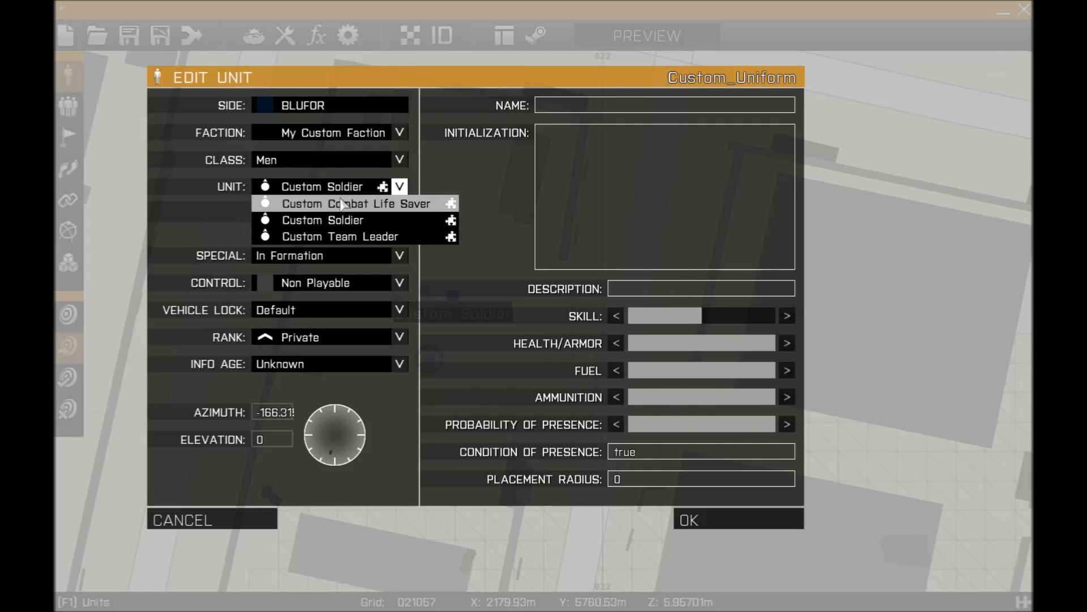
{"action": "left_click", "coordinate": [388, 203]}
{"action": "left_click", "coordinate": [729, 517]}
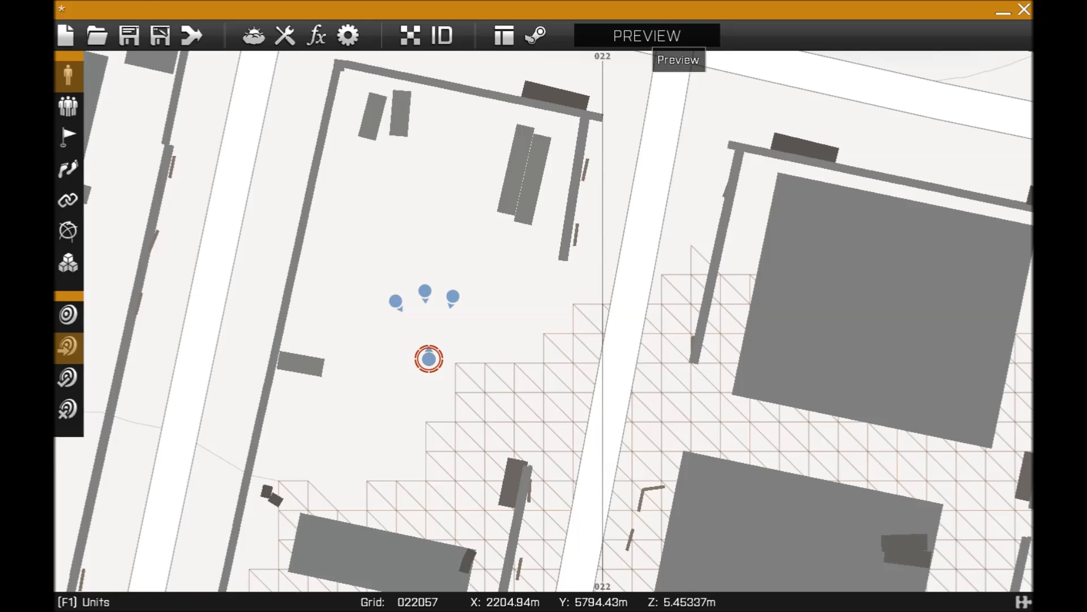
Preview the mission in third-person view, approach the placed soldiers and examine their custom uniforms from standing and crouched positions.
{"action": "left_click", "coordinate": [652, 41]}
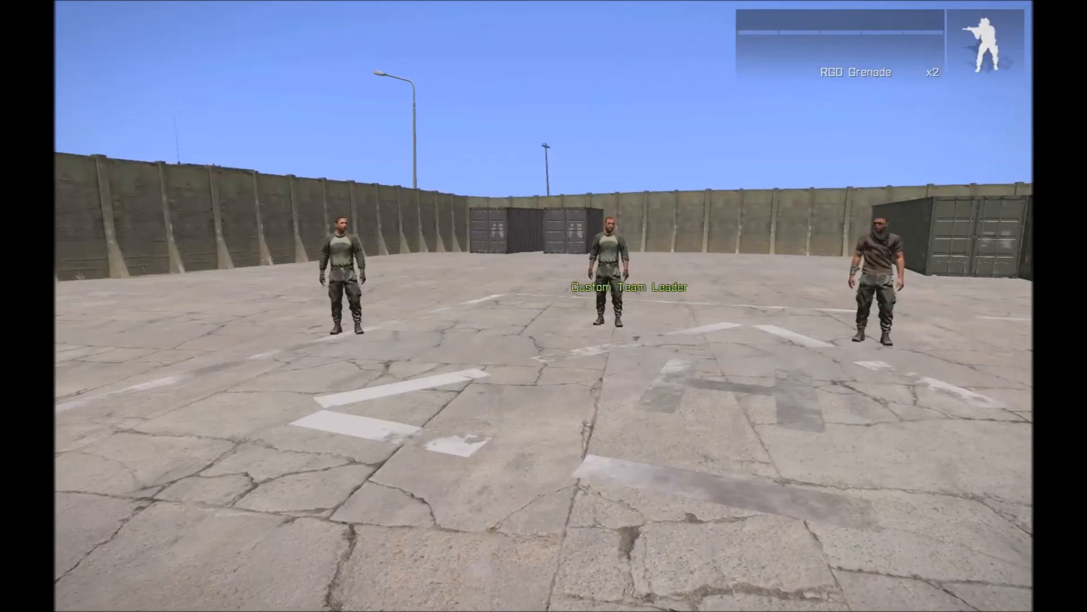
{"action": "key", "text": "KP_Enter"}
{"action": "key", "text": "w"}
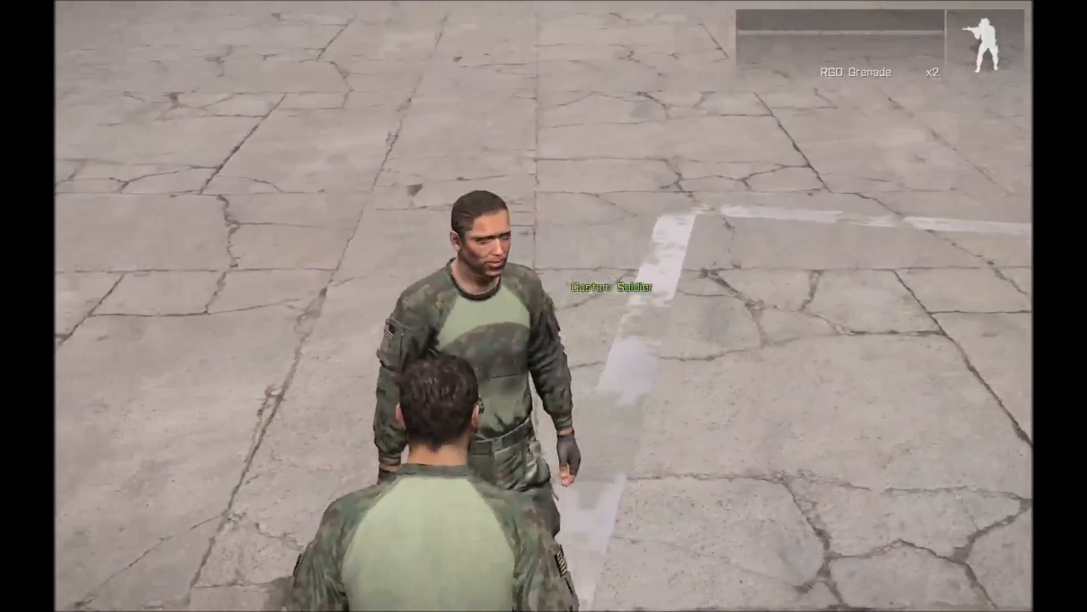
{"action": "key", "text": "x"}
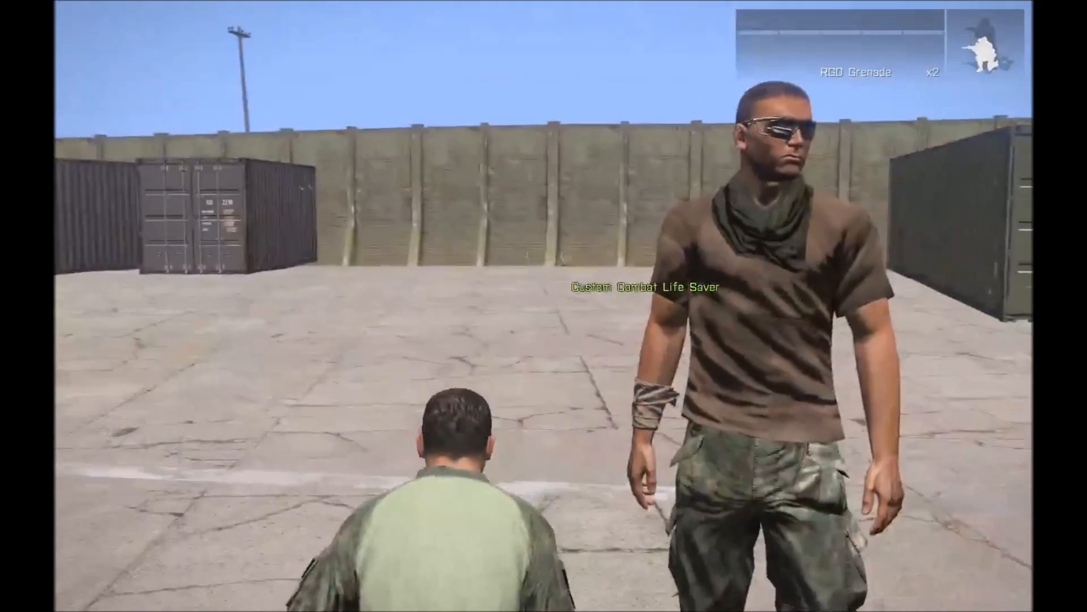
{"action": "key", "text": "x"}
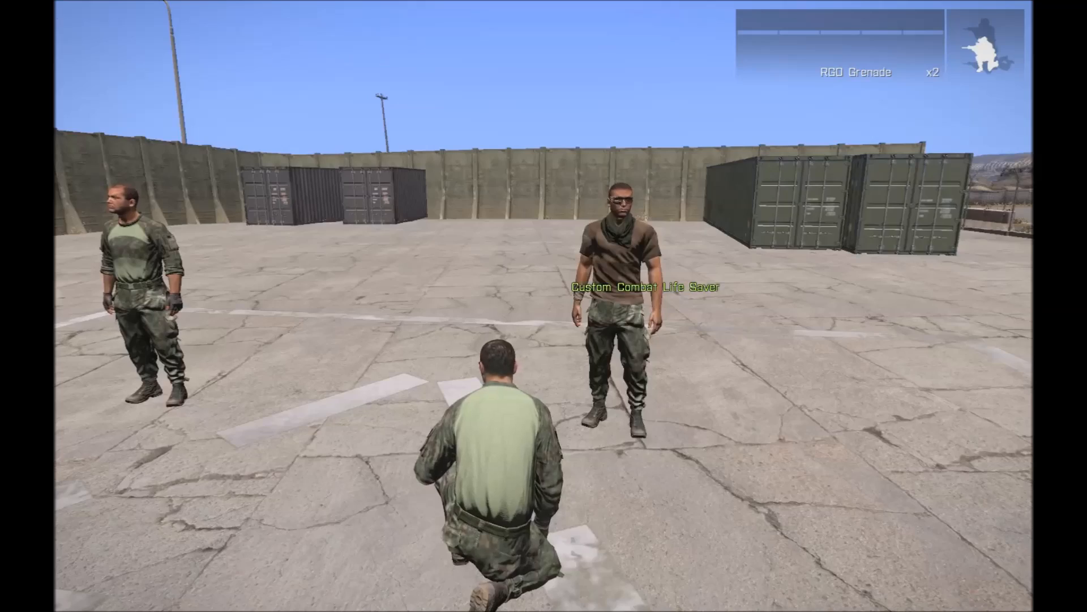
{"action": "key", "text": "x"}
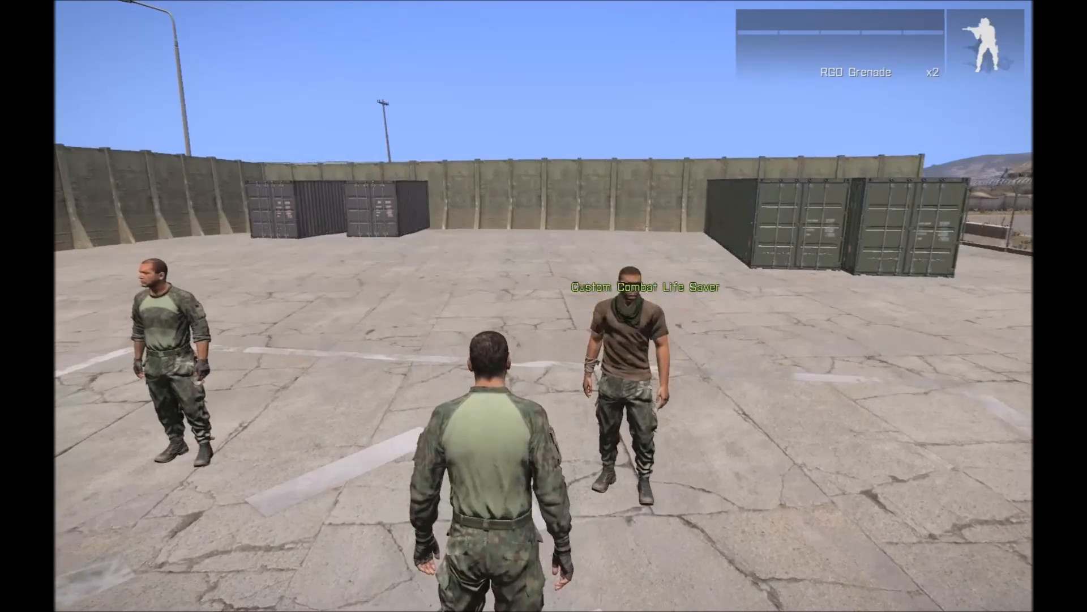